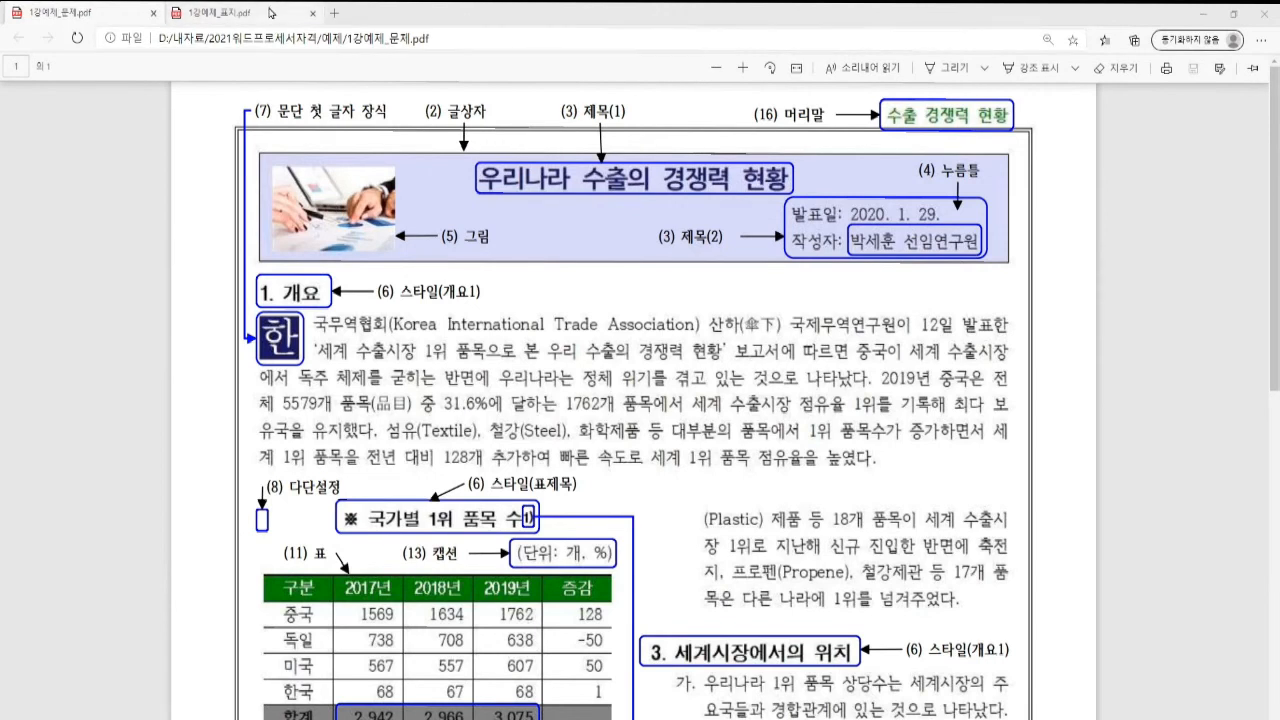
Read the C형 formatting instructions in 1강예제_표지.pdf, then go back to the Hangul document
left_click(250, 13)
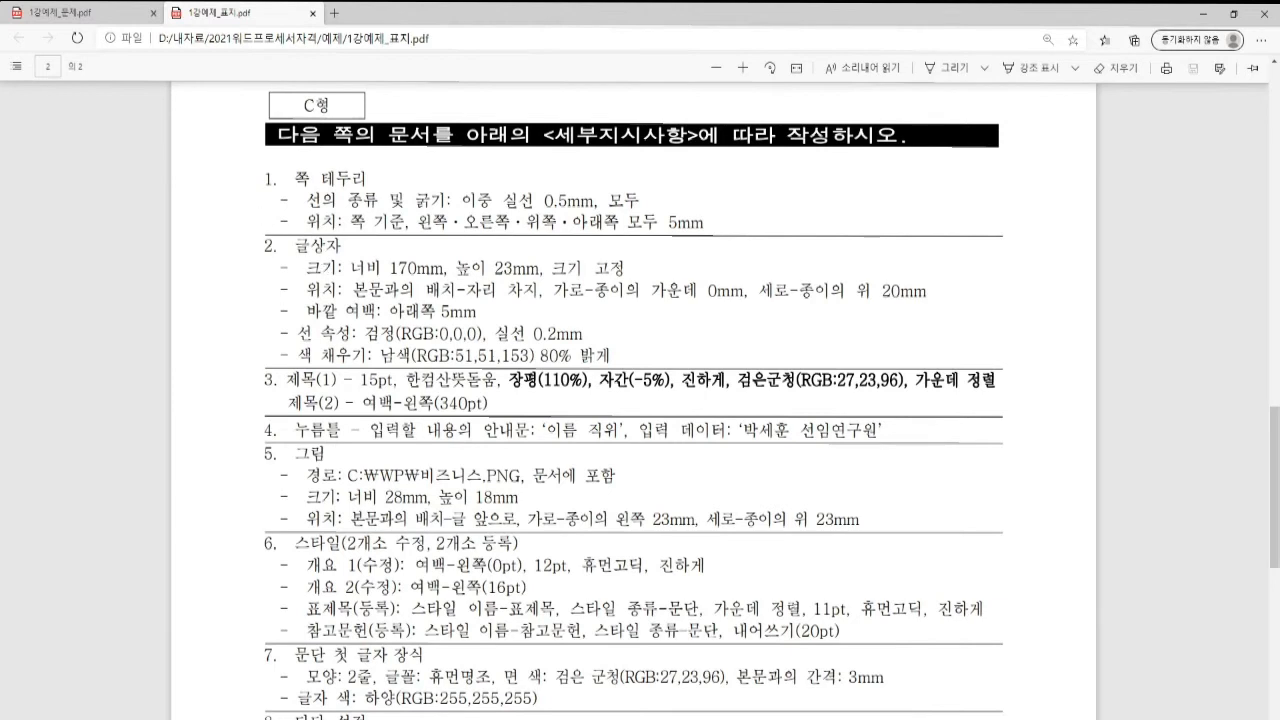
key("alt+Tab")
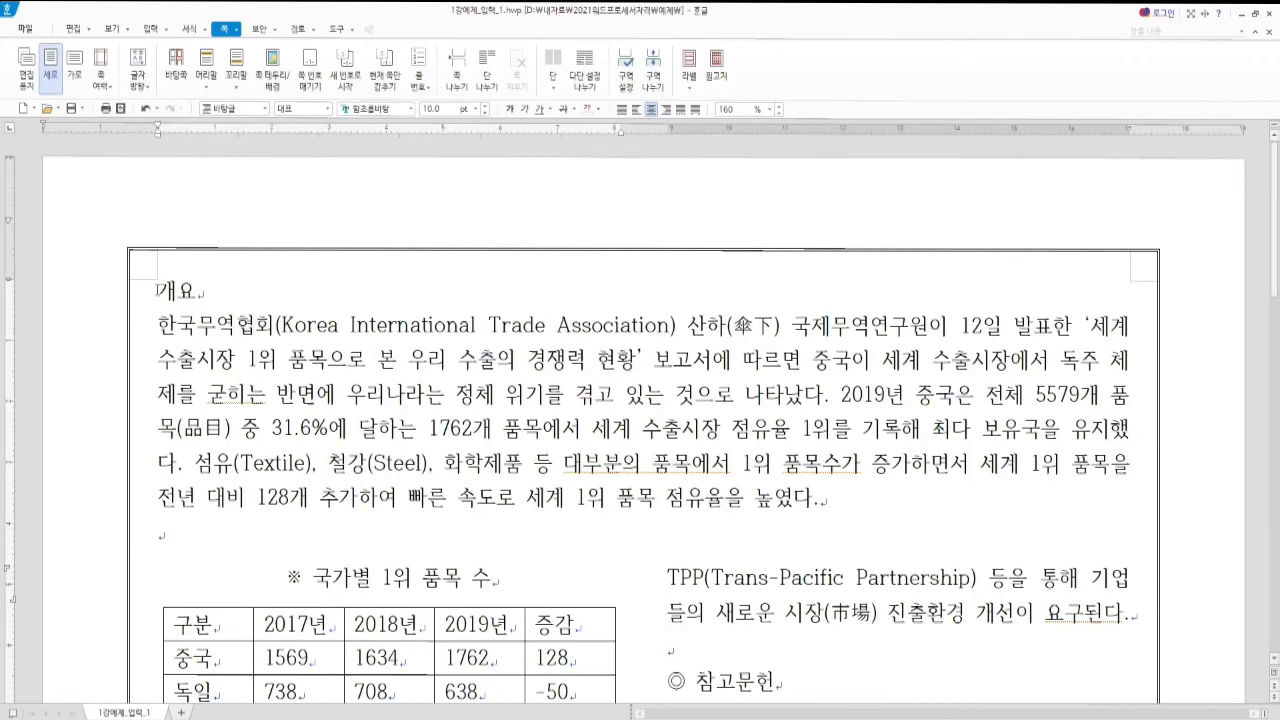
Place the cursor before the 개요 heading and start the text box tool (Ctrl+N, B)
left_click(157, 290)
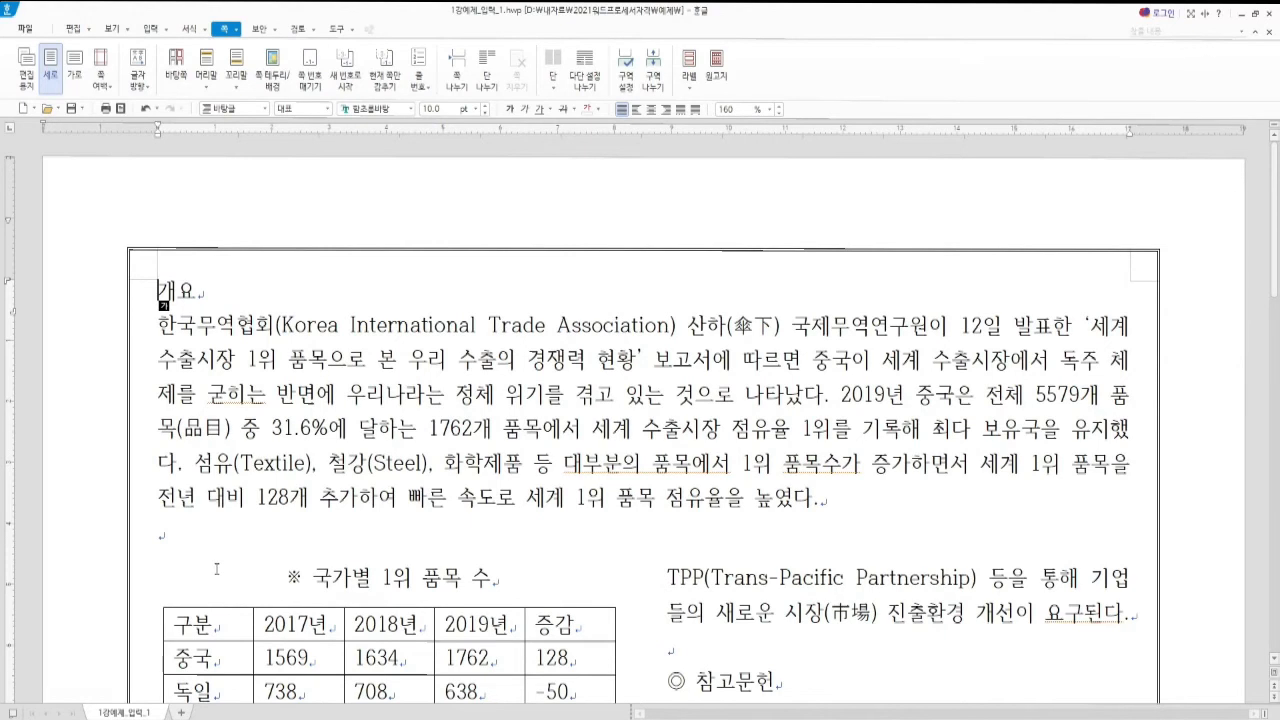
key("ctrl+n")
key("b")
Insert a text box above 개요 holding the title, 발표일: 2020. 1. 29. and 작성자: lines
left_click(295, 269)
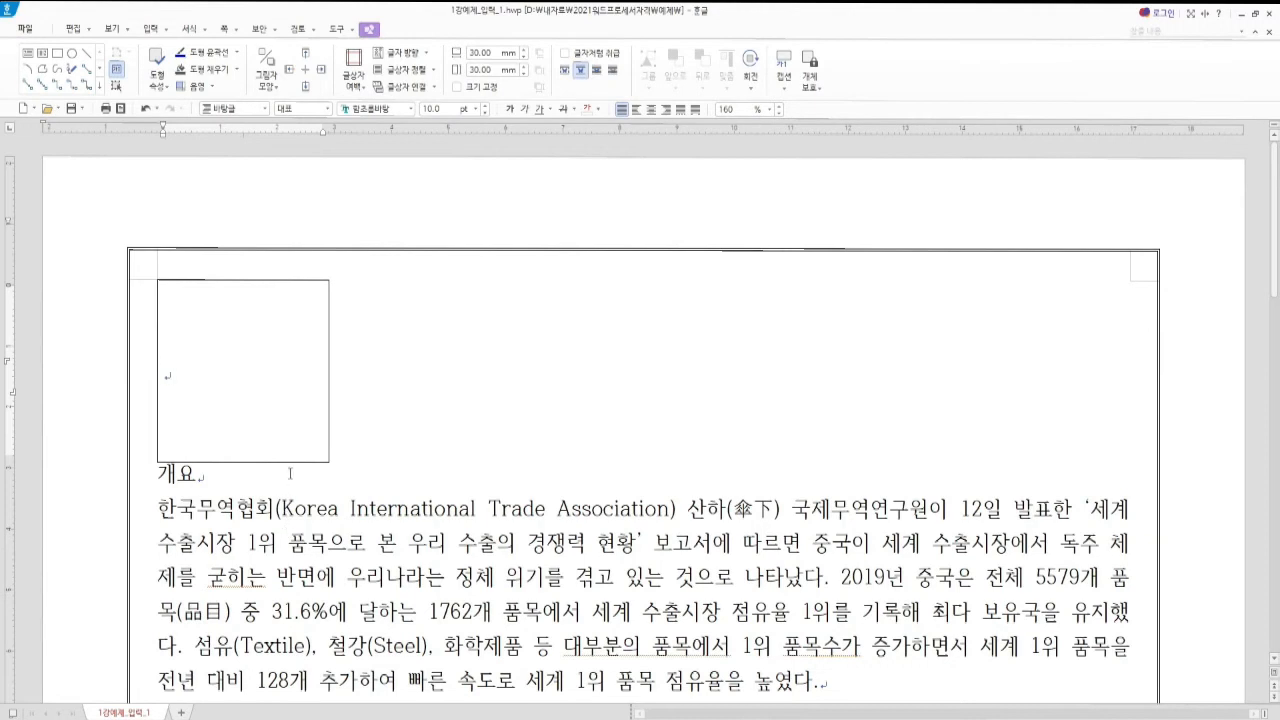
type("ㄱ")
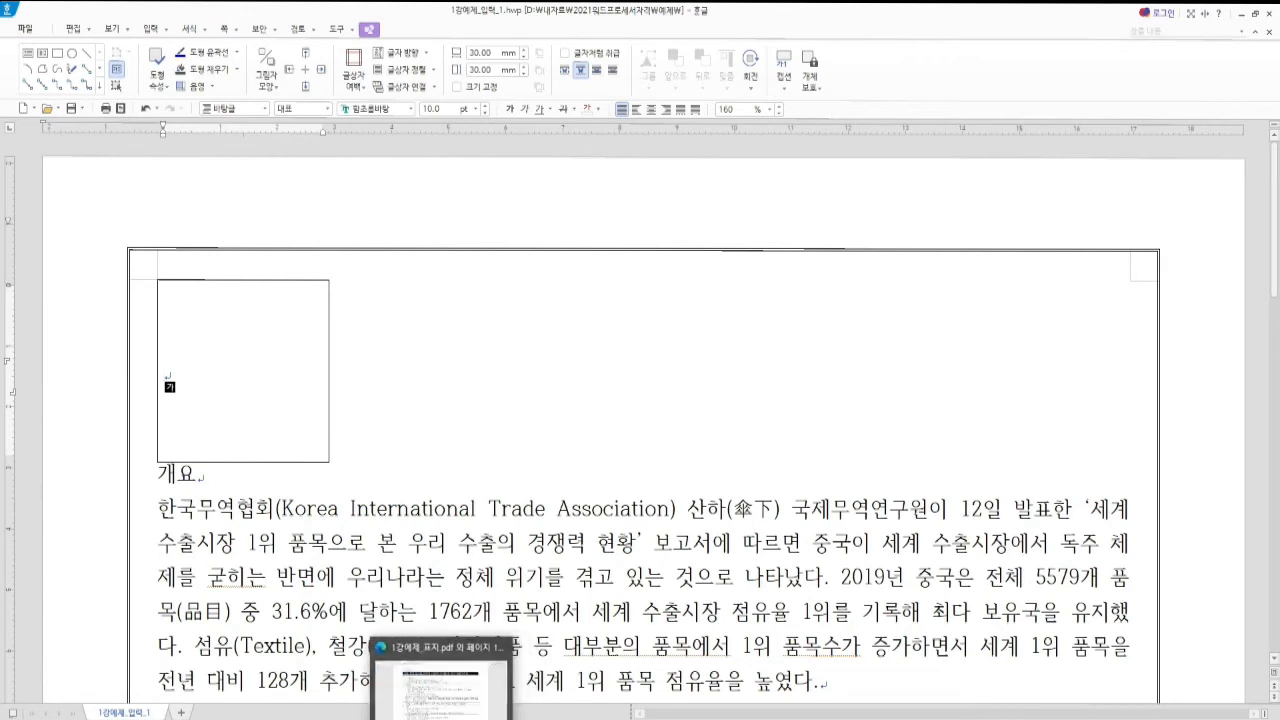
left_click(446, 700)
scroll(437, 373, "up", 3)
scroll(437, 373, "down", 5)
left_click(78, 13)
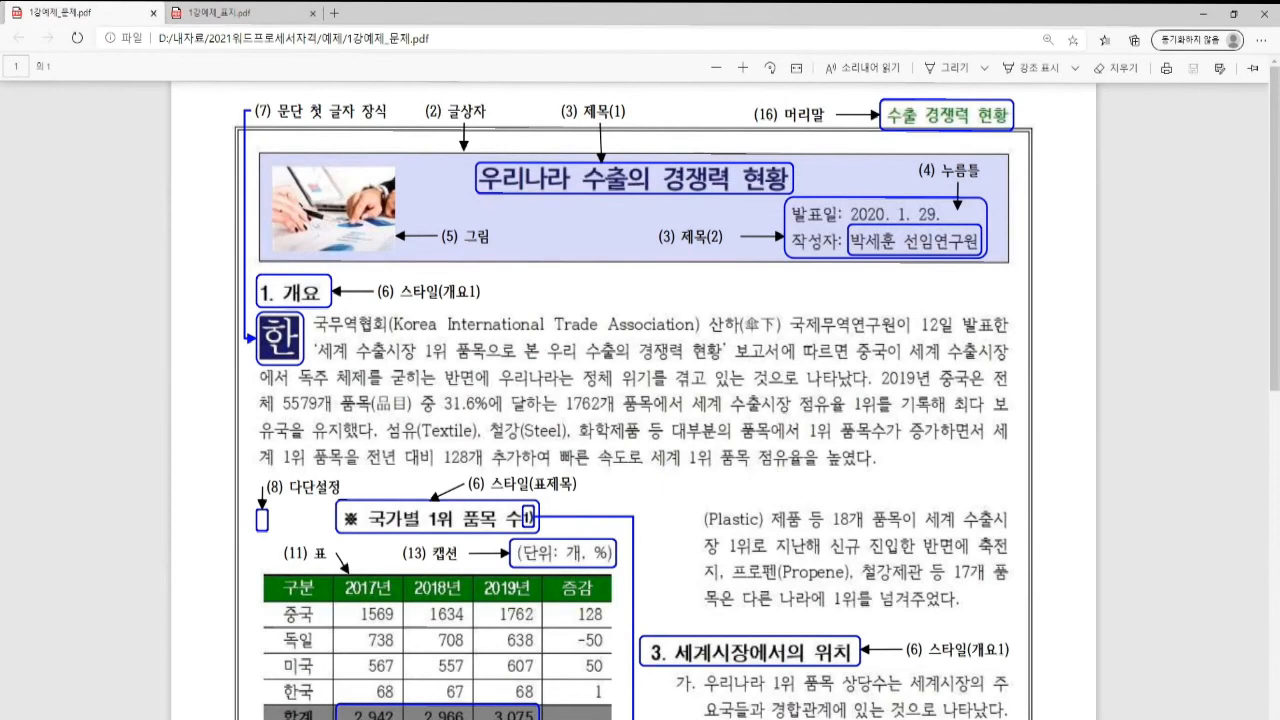
left_click(638, 675)
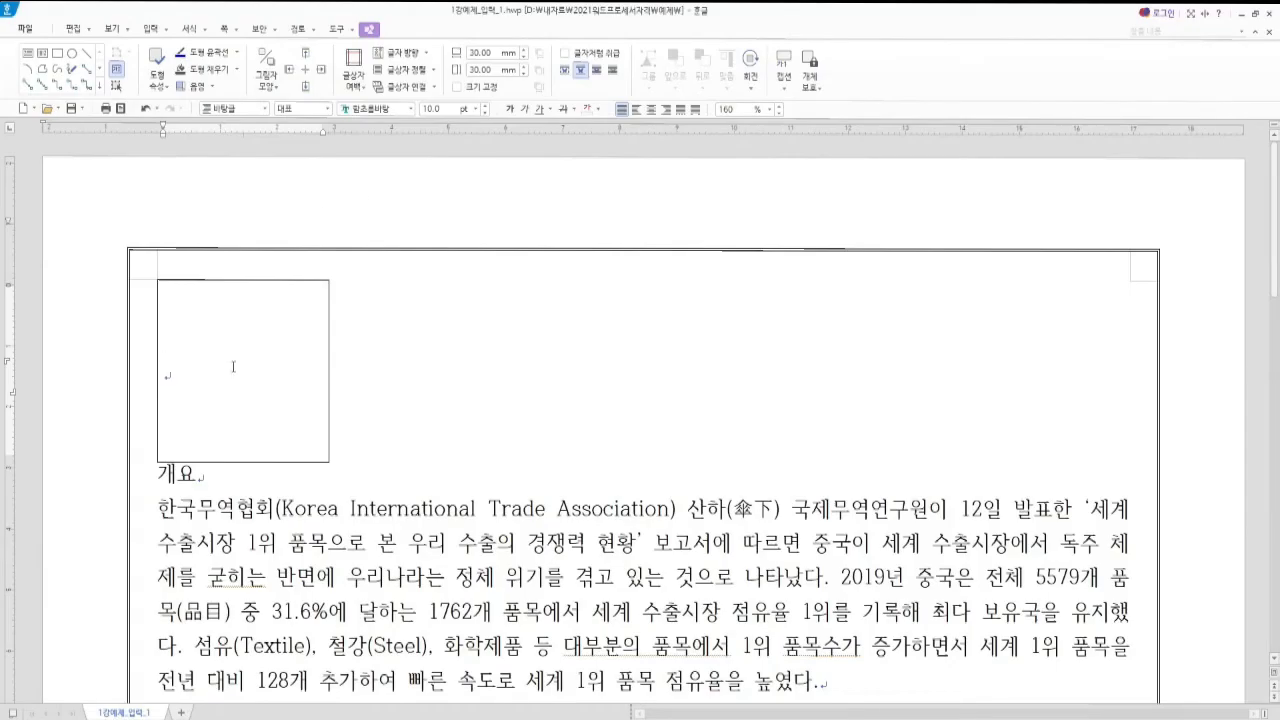
type("우리나라 수출의 경쟁력 현황 발표일: 2020. 1. 29. 작성자:")
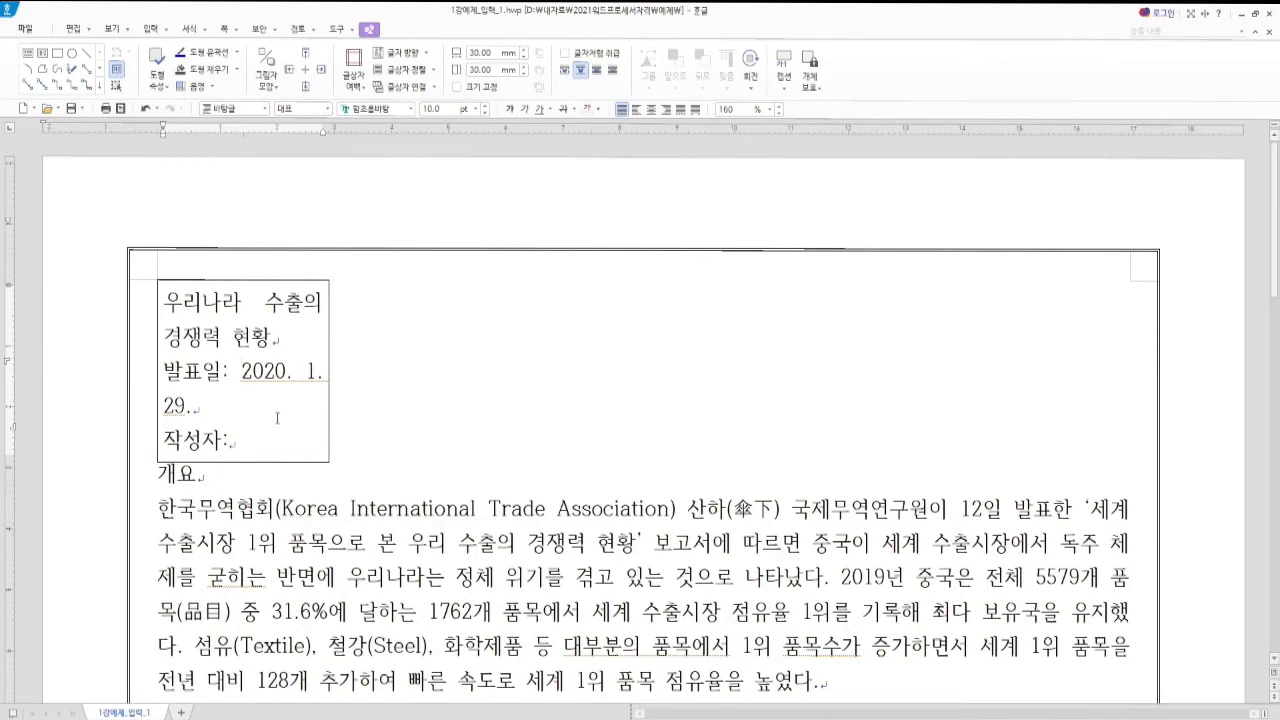
key("ctrl+n")
key("k")
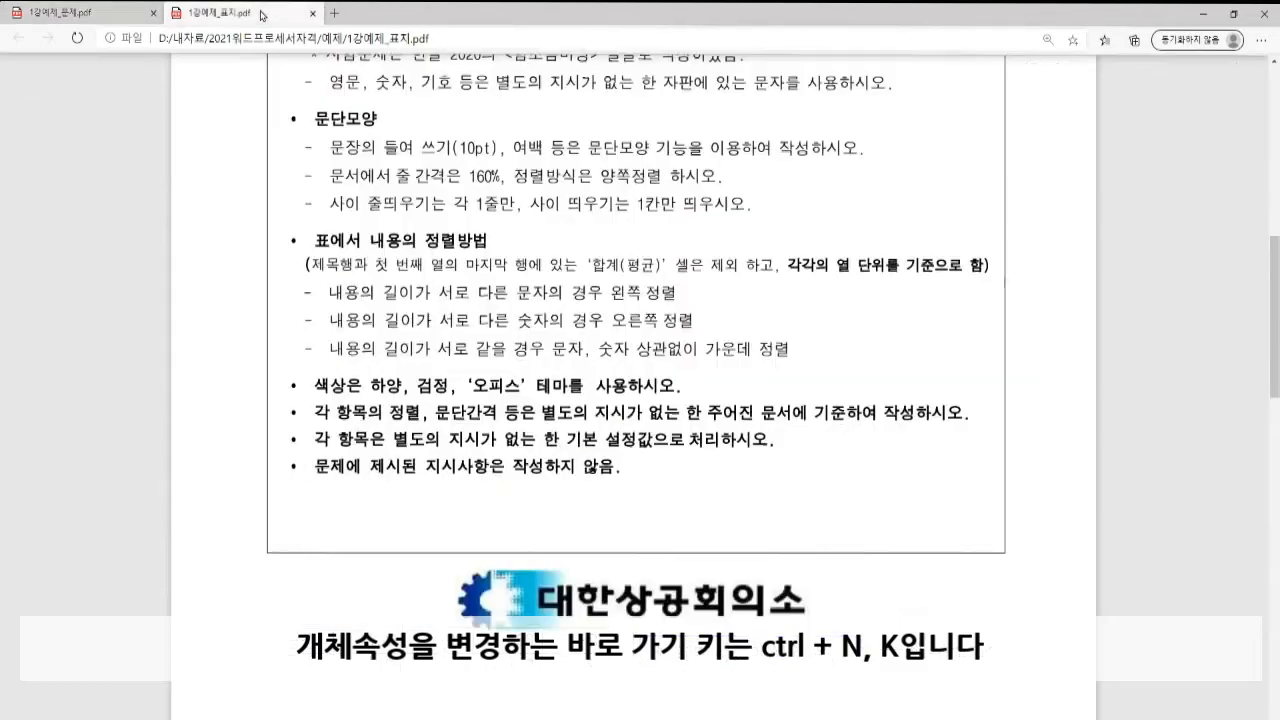
Read the 글상자 specifications in the cover PDF, then return to the text box properties
scroll(420, 300, "up", 6)
scroll(420, 350, "down", 18)
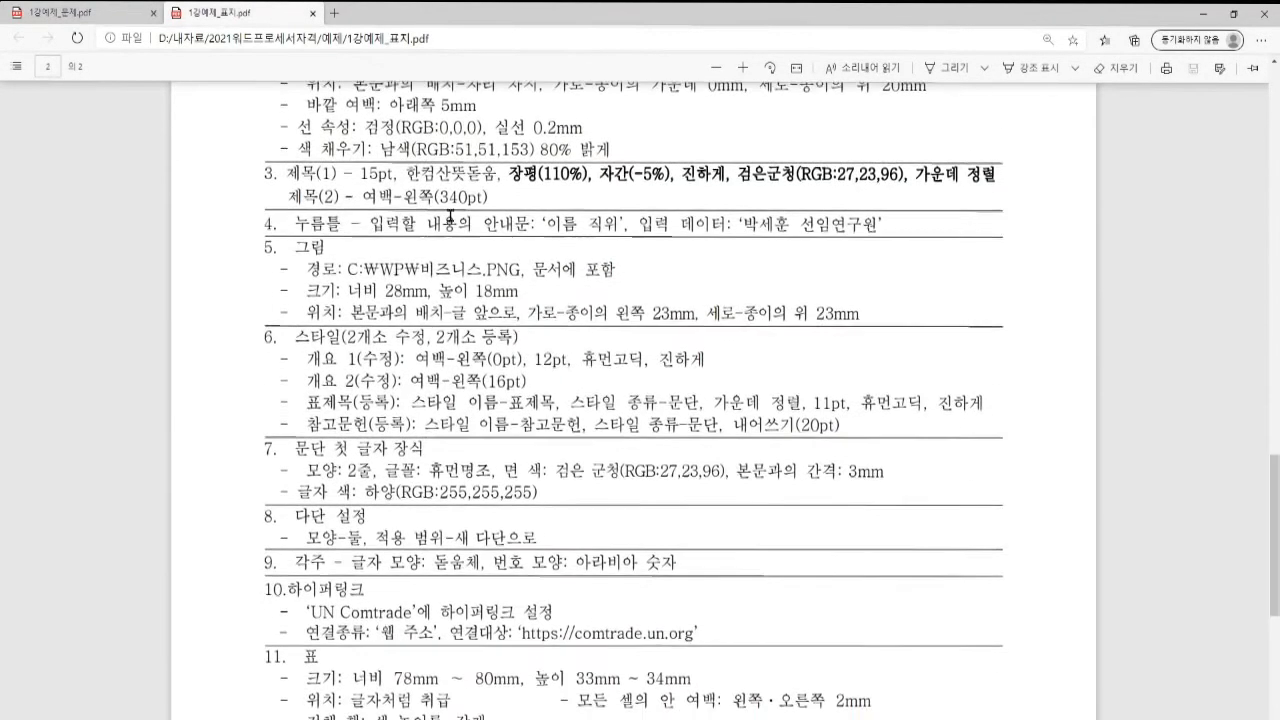
scroll(448, 221, "up", 3)
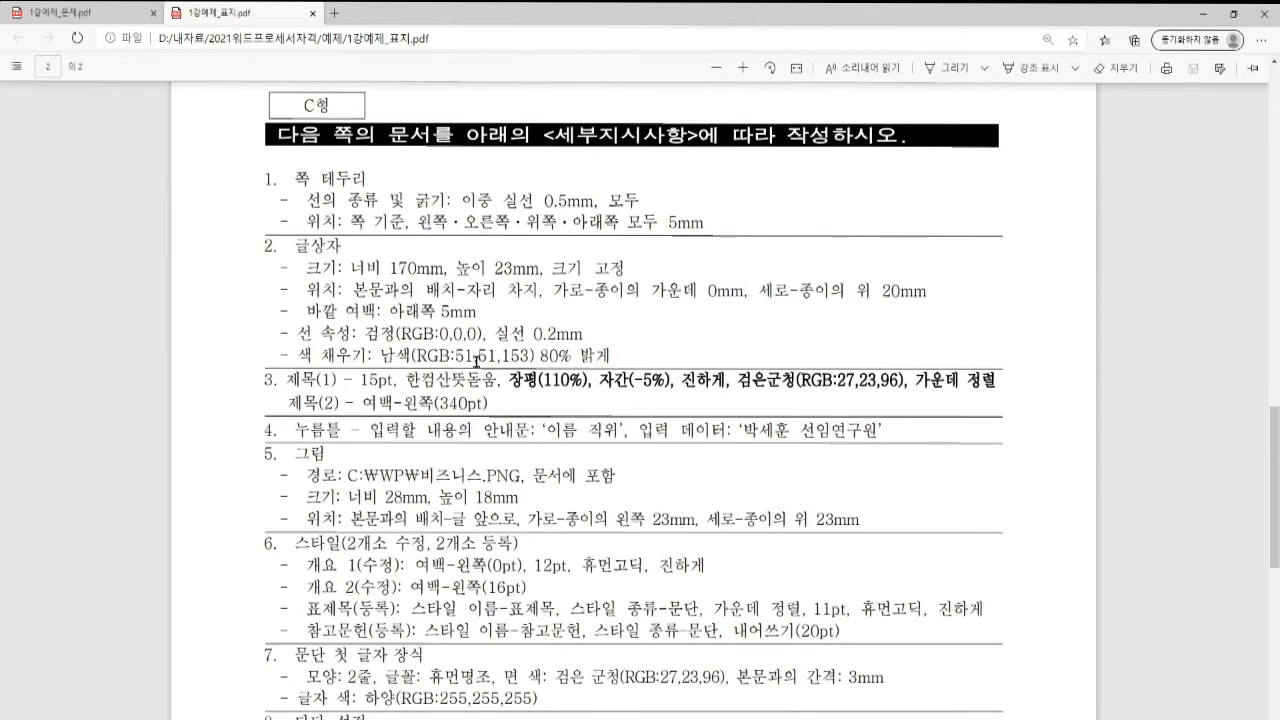
key("alt+Tab")
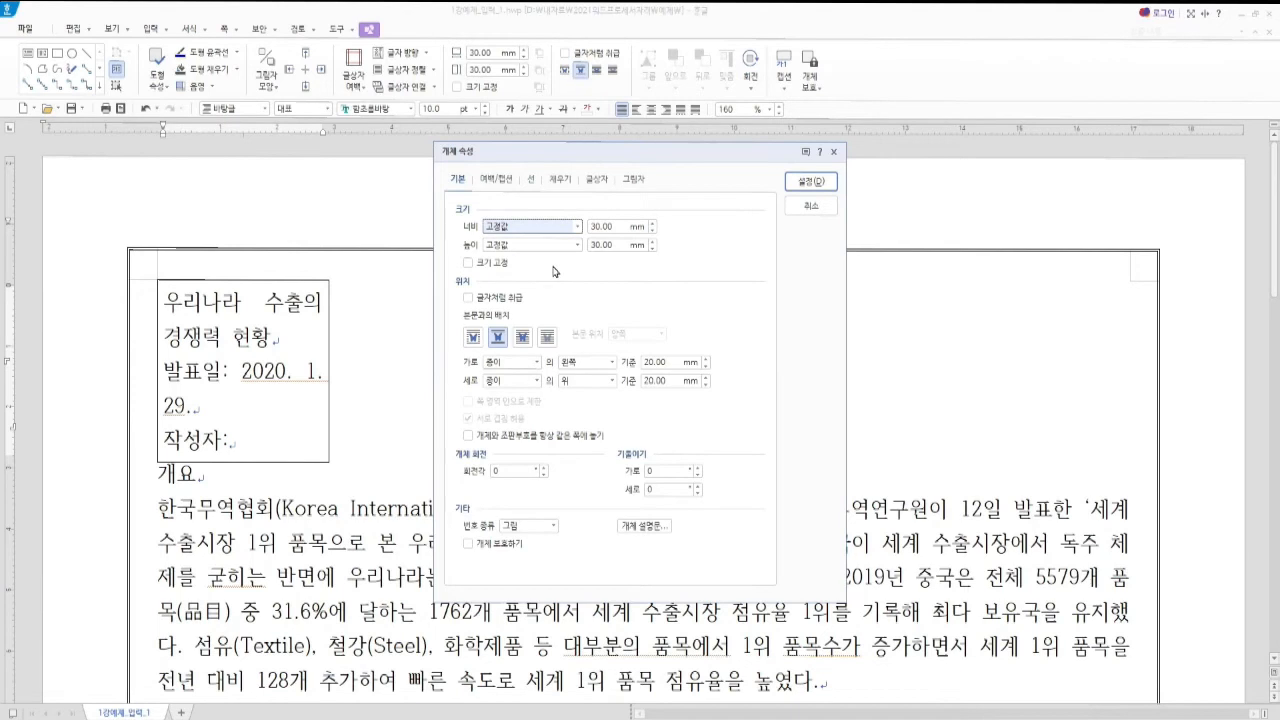
Size the text box to 170 mm wide by 23 mm high with 크기 고정 ticked
key("alt")
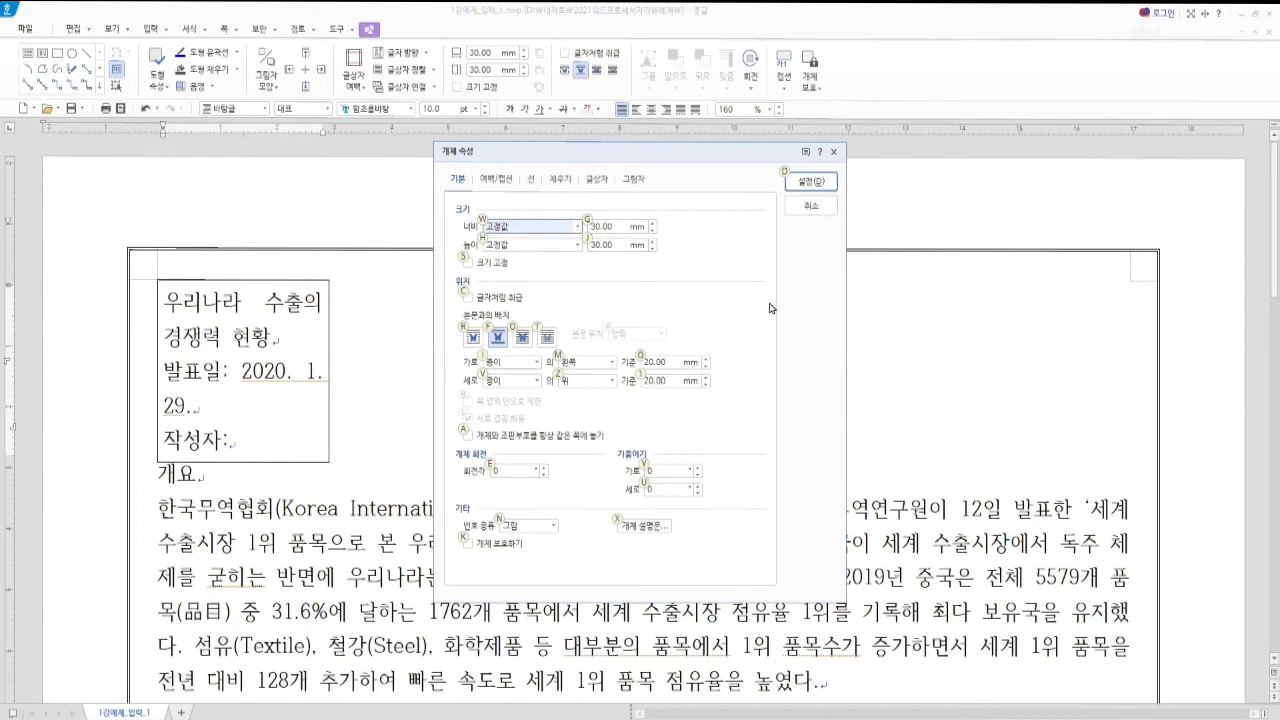
key("alt+g")
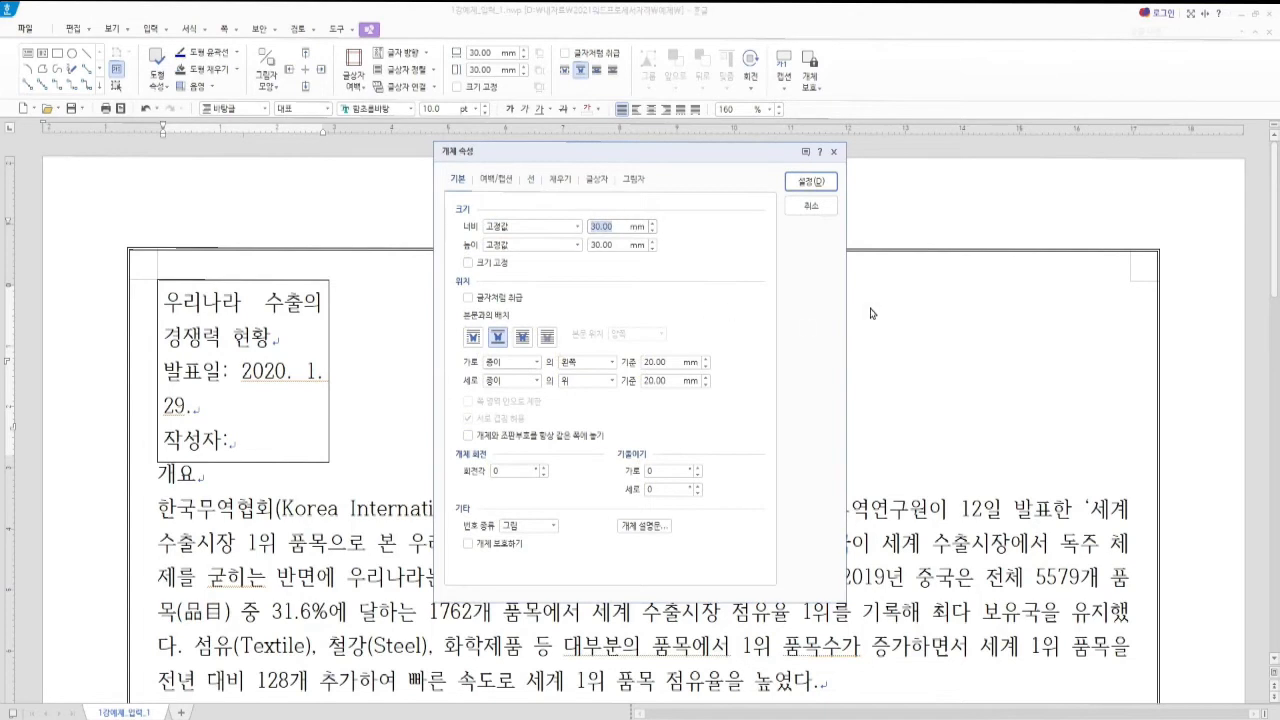
type("17")
key("Tab")
key("Tab")
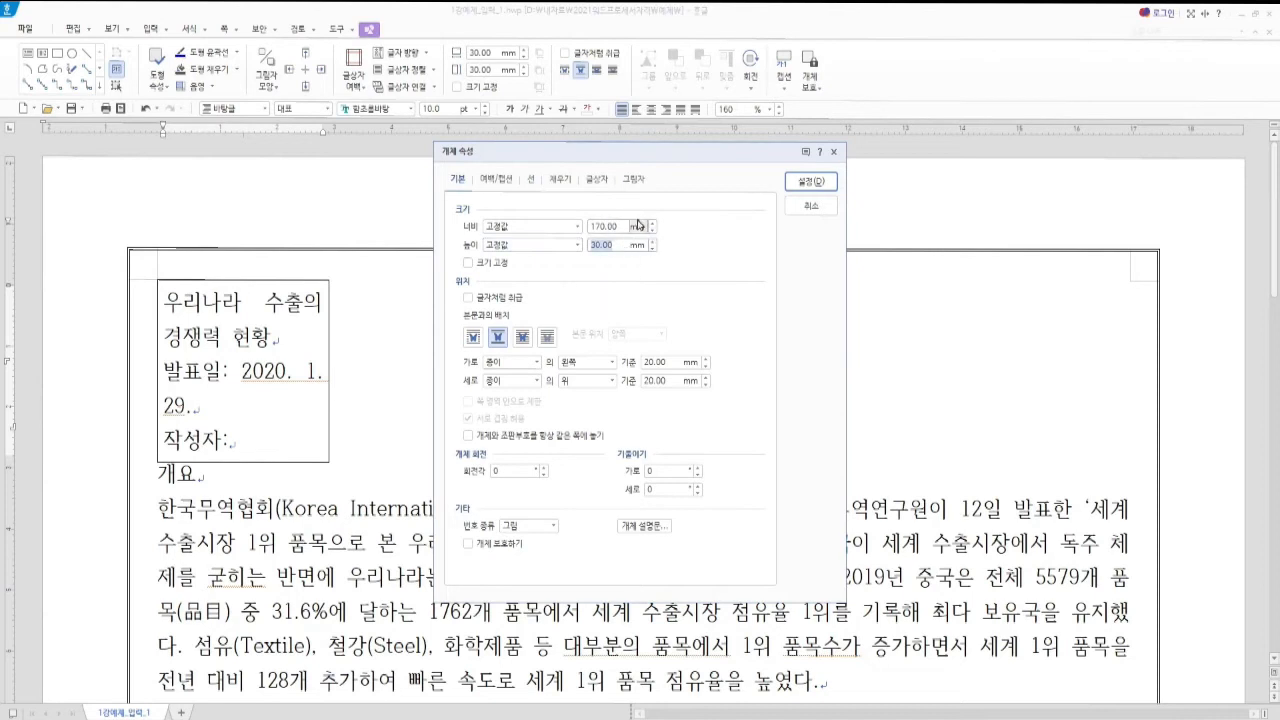
type("23")
left_click(467, 264)
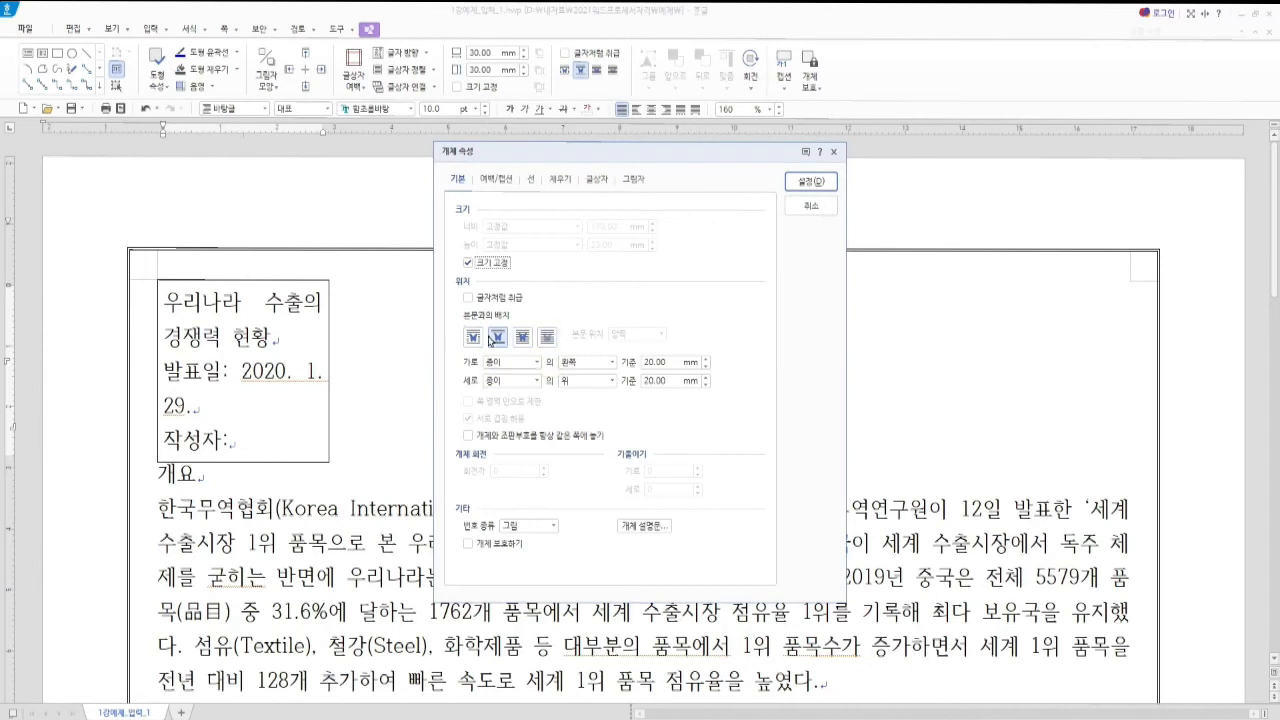
Make the text box take its own line, centred horizontally on the paper at 0 mm
left_click(498, 339)
left_click(611, 362)
left_click(596, 396)
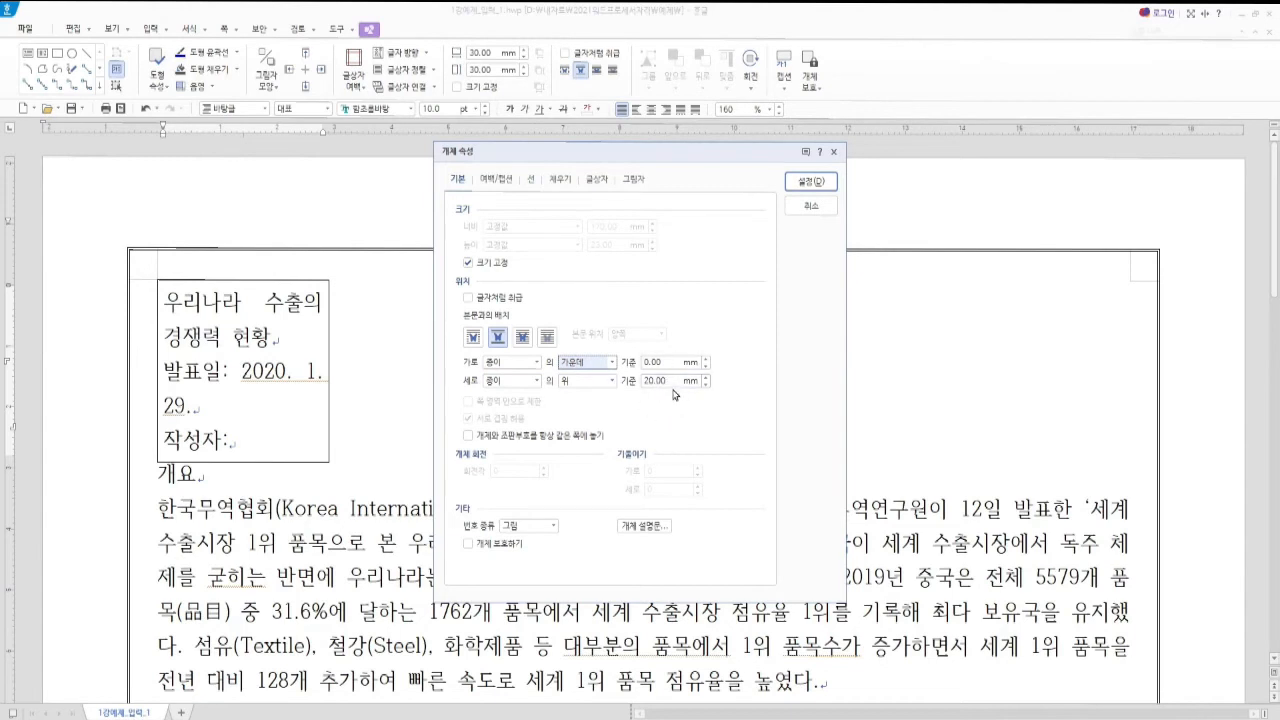
Give the text box a 5 mm bottom outer margin
left_click(503, 181)
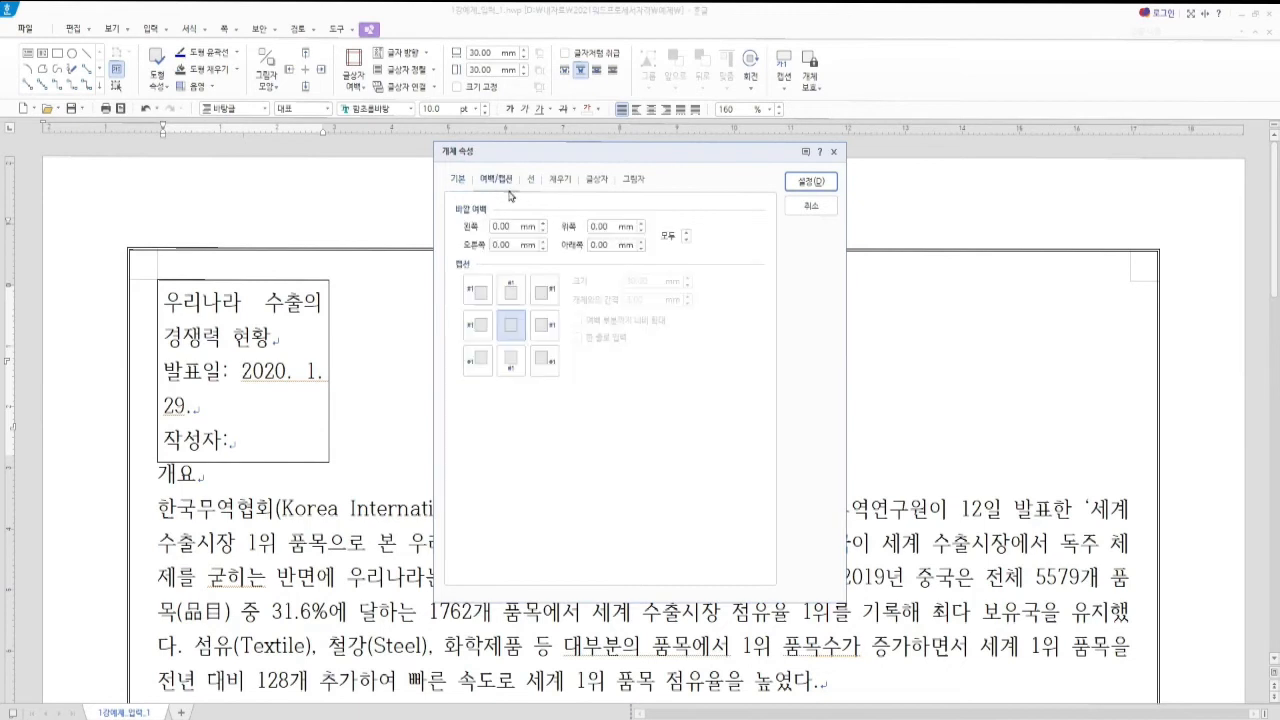
key("alt")
left_click(604, 245)
type("5")
Set the border colour to black (RGB 0,0,0) using the 오피스 colour theme
left_click(532, 181)
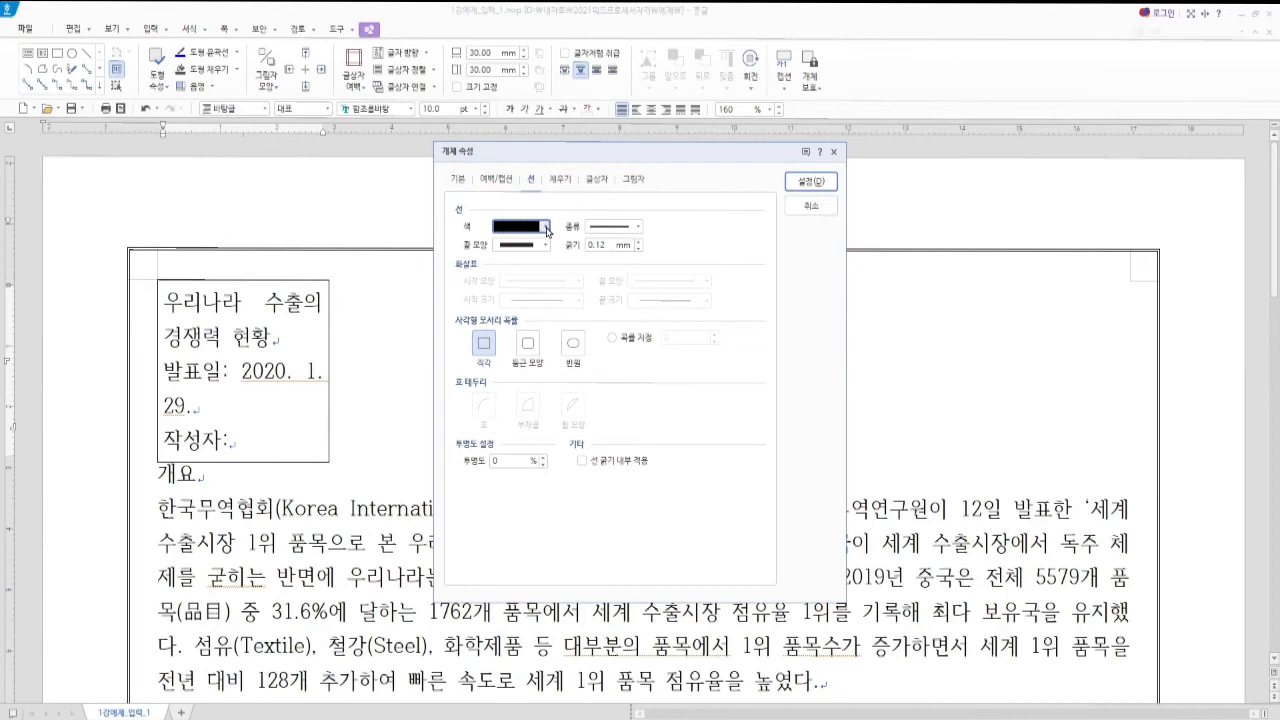
left_click(546, 229)
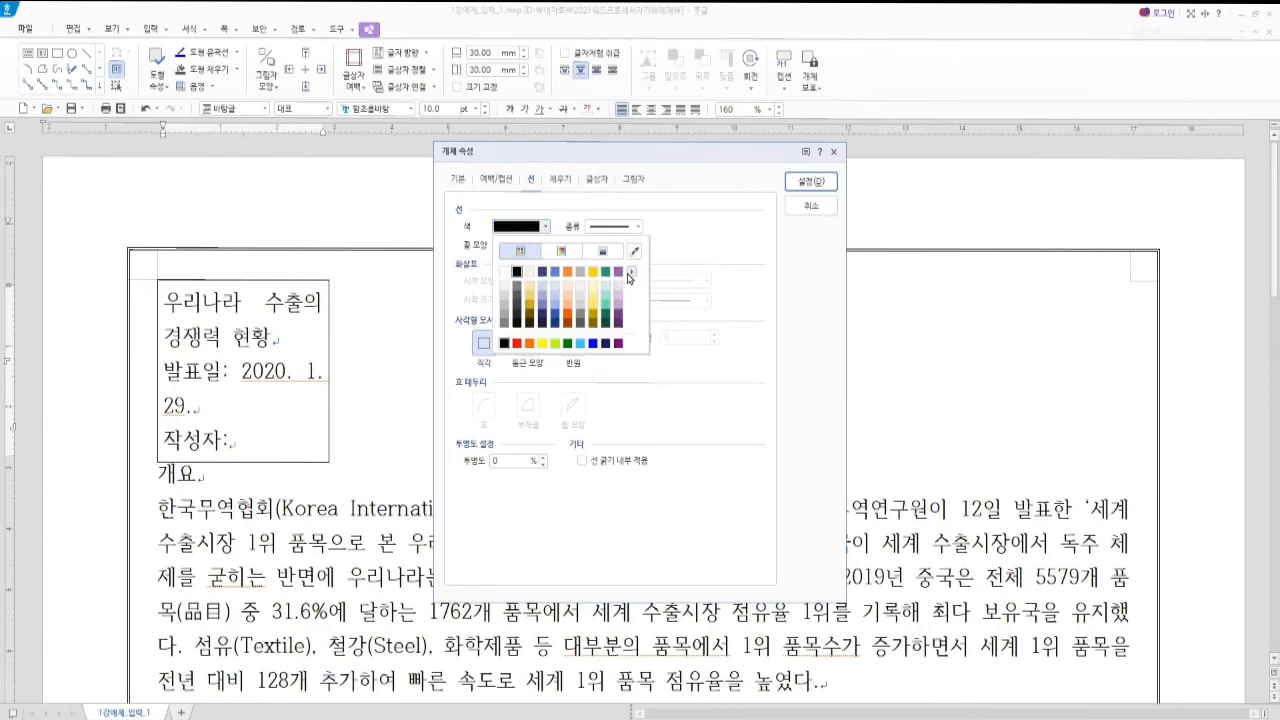
left_click(630, 274)
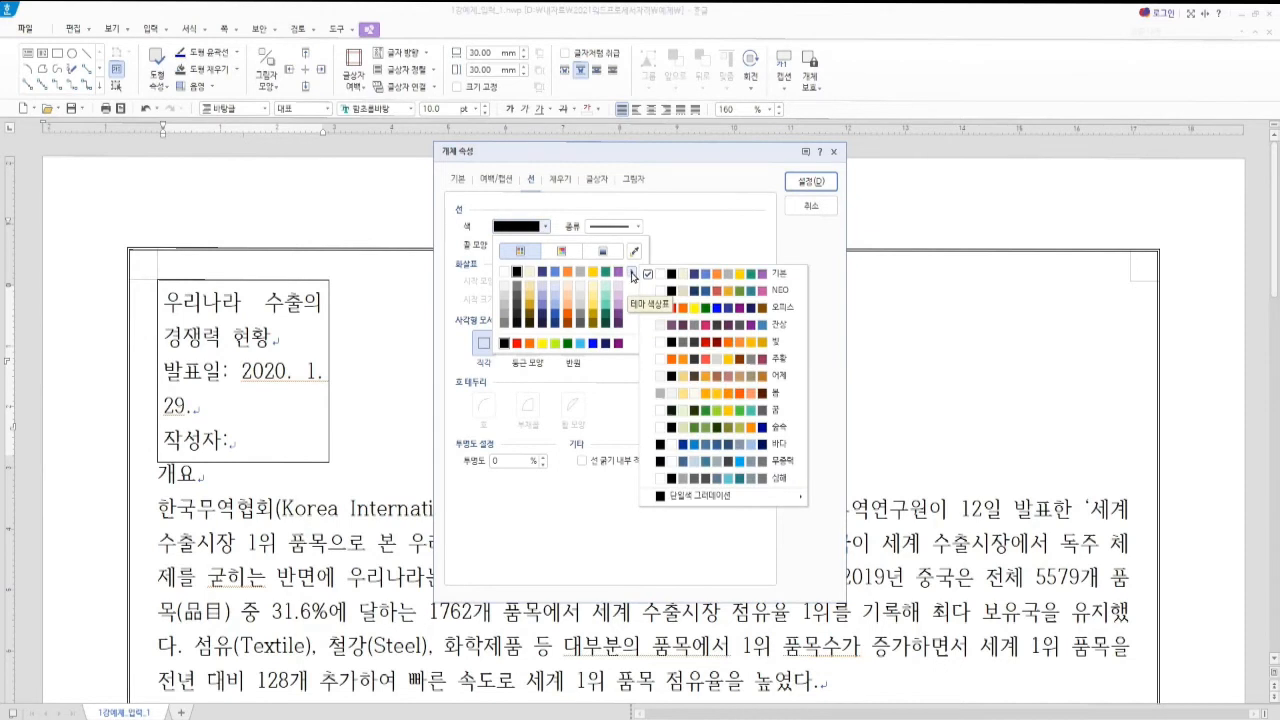
left_click(706, 312)
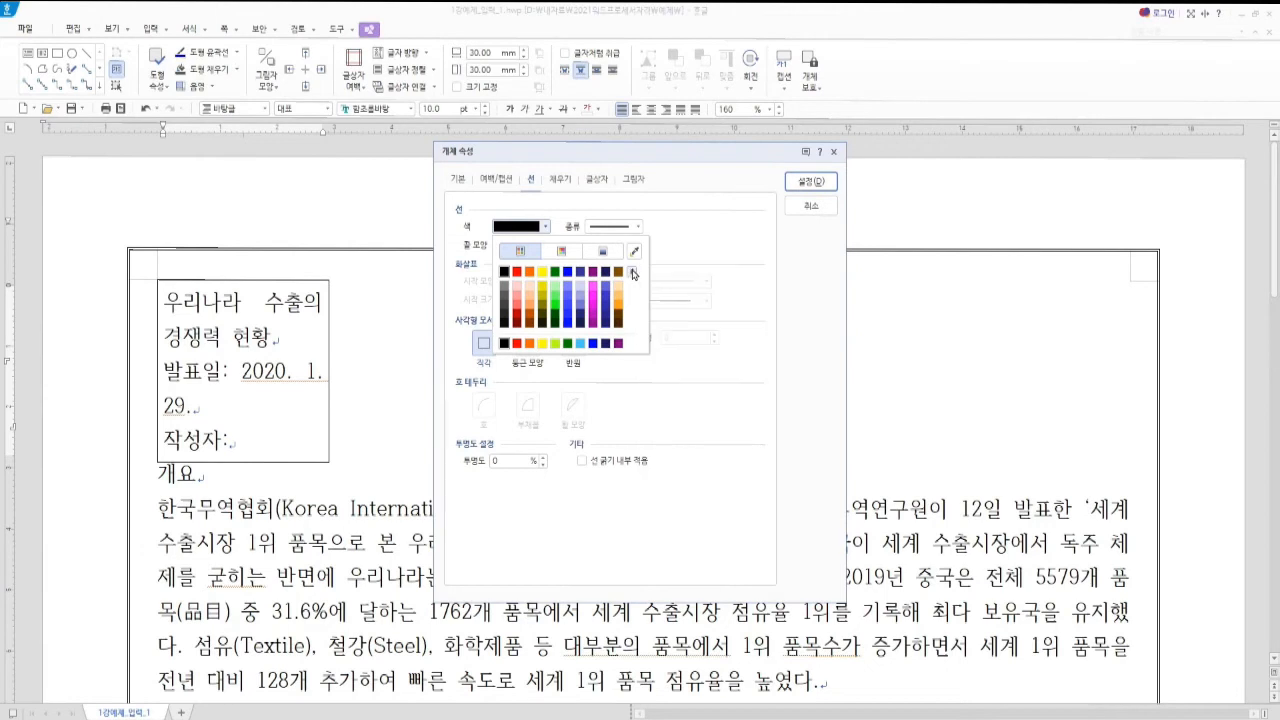
mouse_move(632, 274)
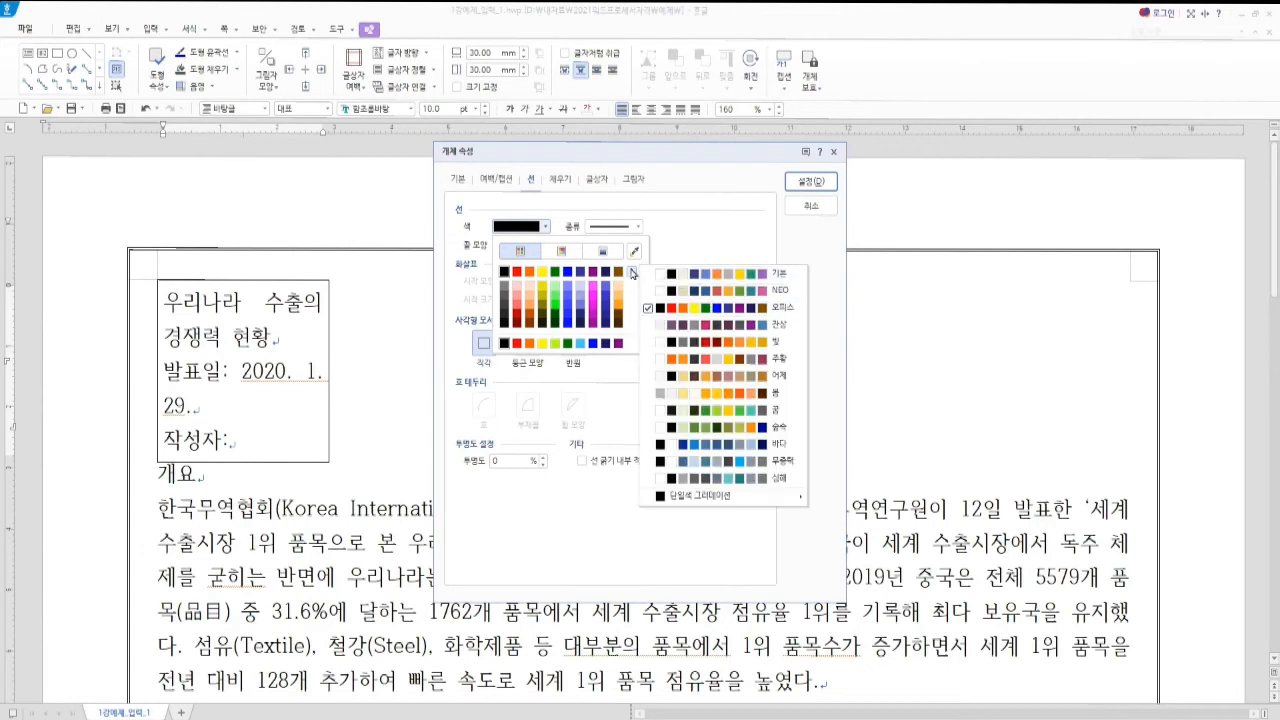
left_click(676, 310)
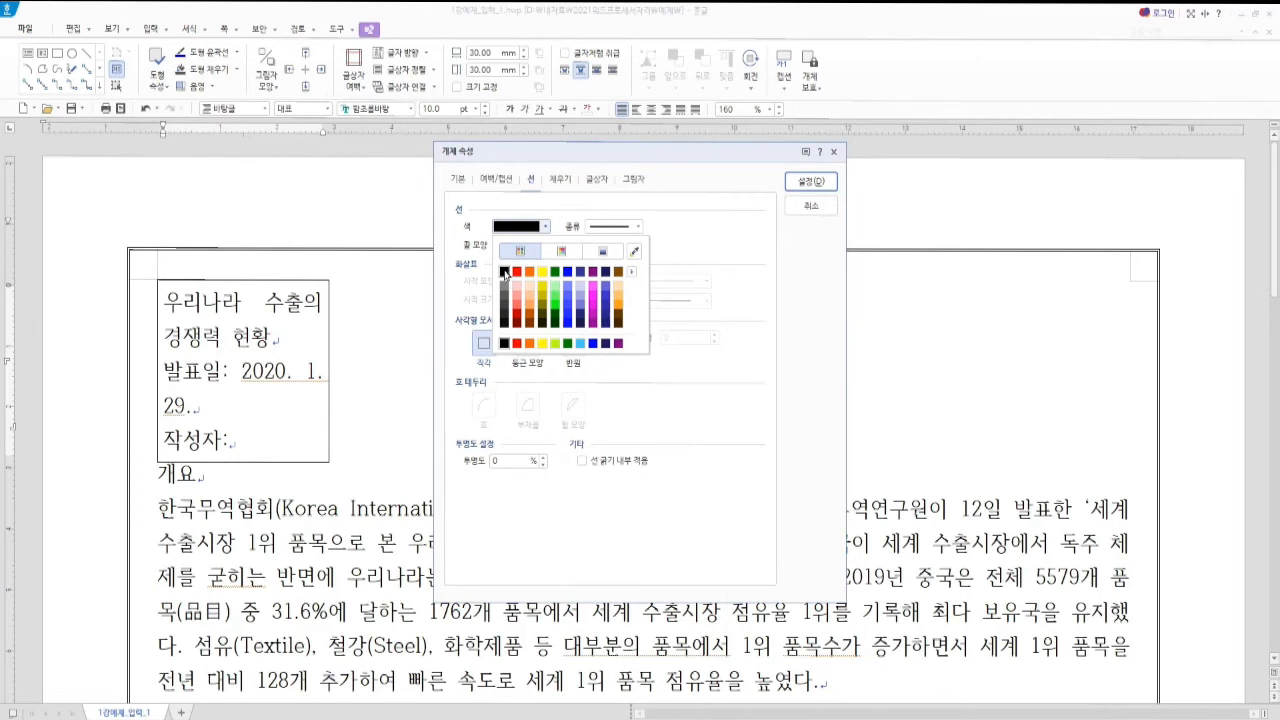
left_click(505, 271)
left_click(545, 227)
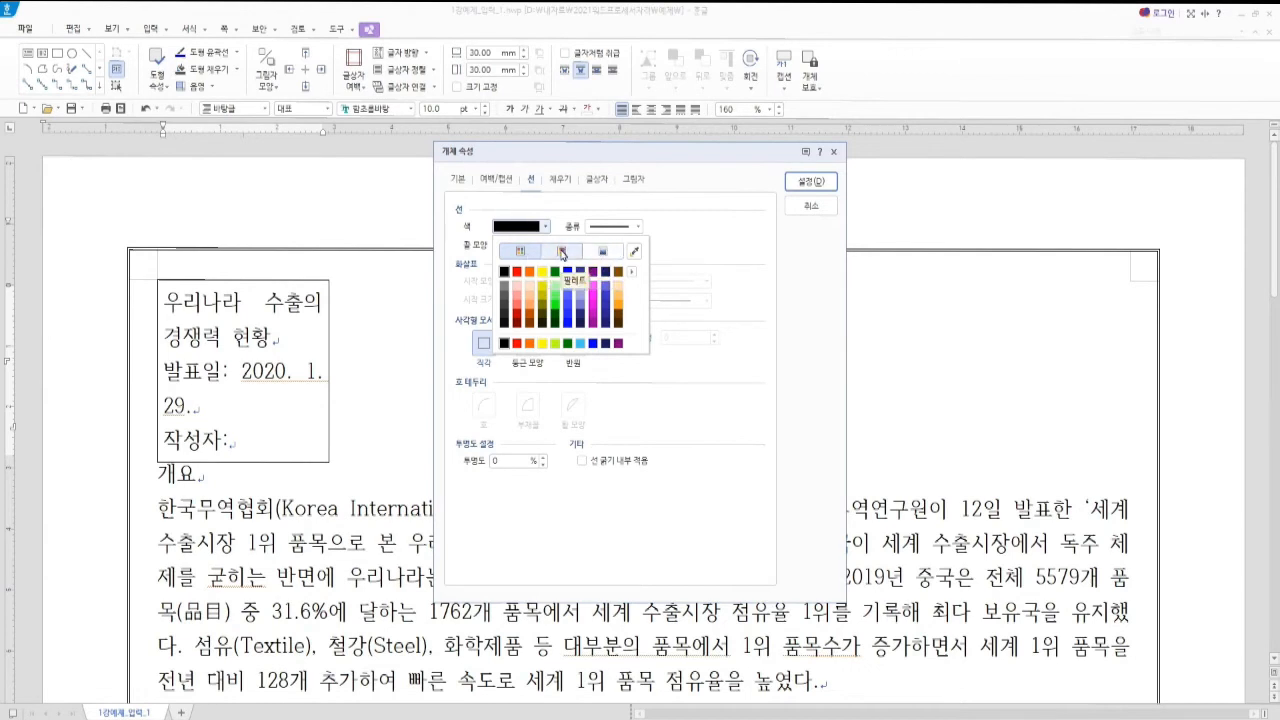
left_click(562, 251)
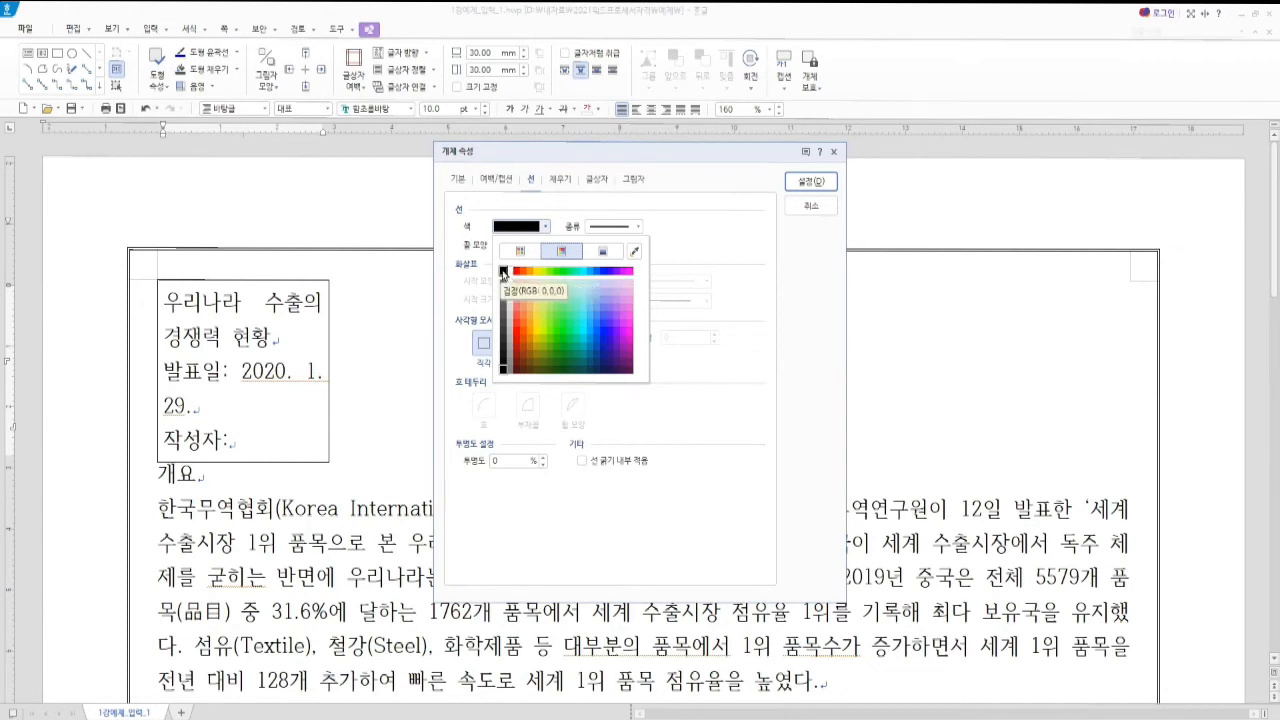
left_click(503, 272)
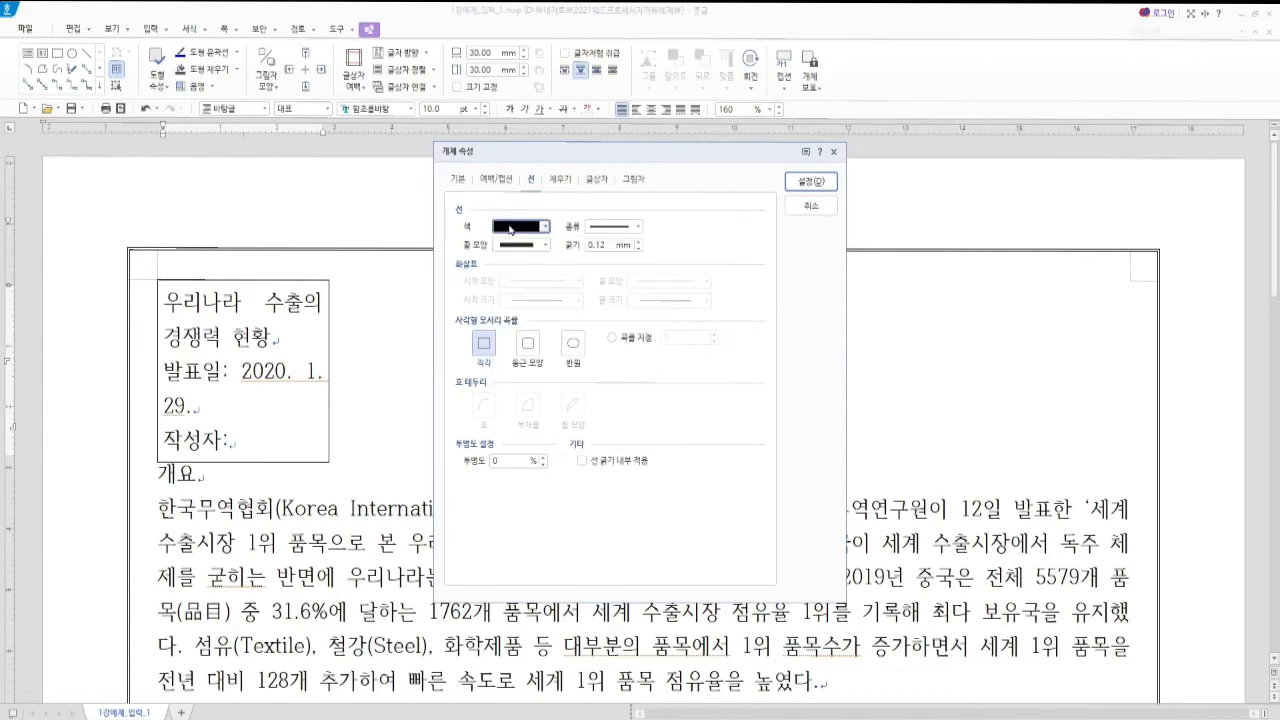
Make the border a solid line 0.2 mm thick
left_click(639, 229)
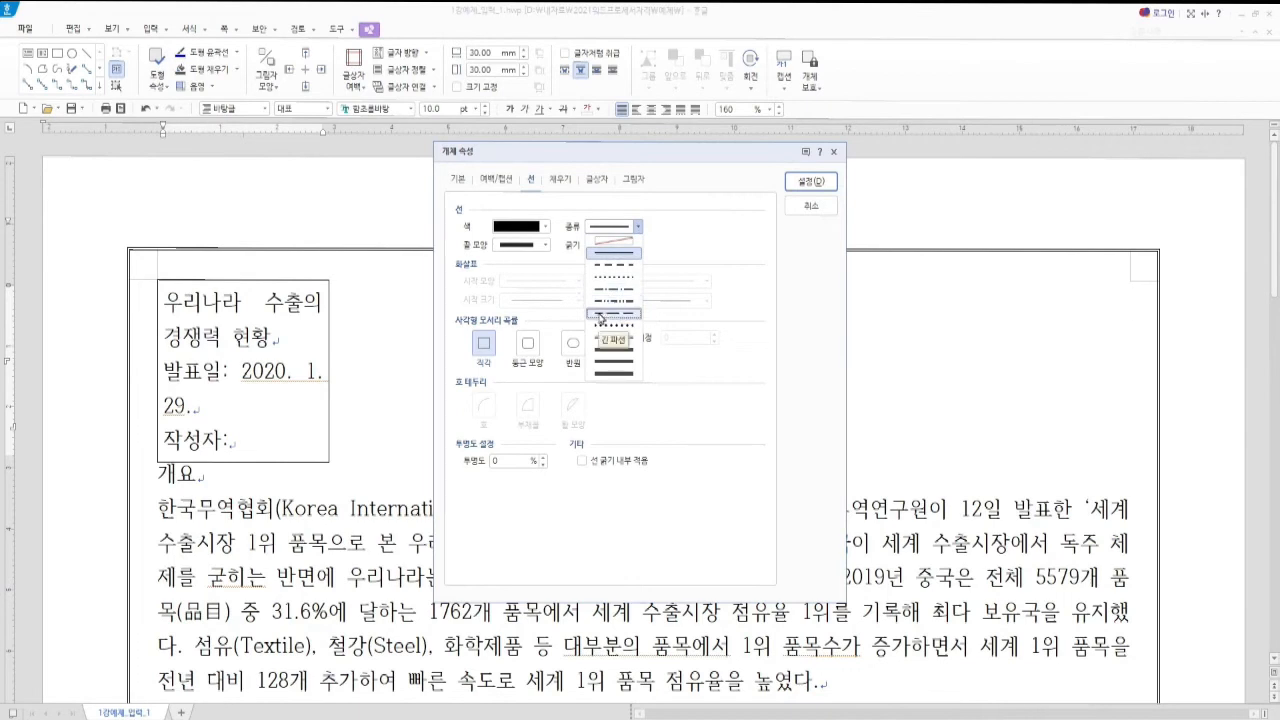
left_click(614, 253)
left_click(602, 243)
type("0.2")
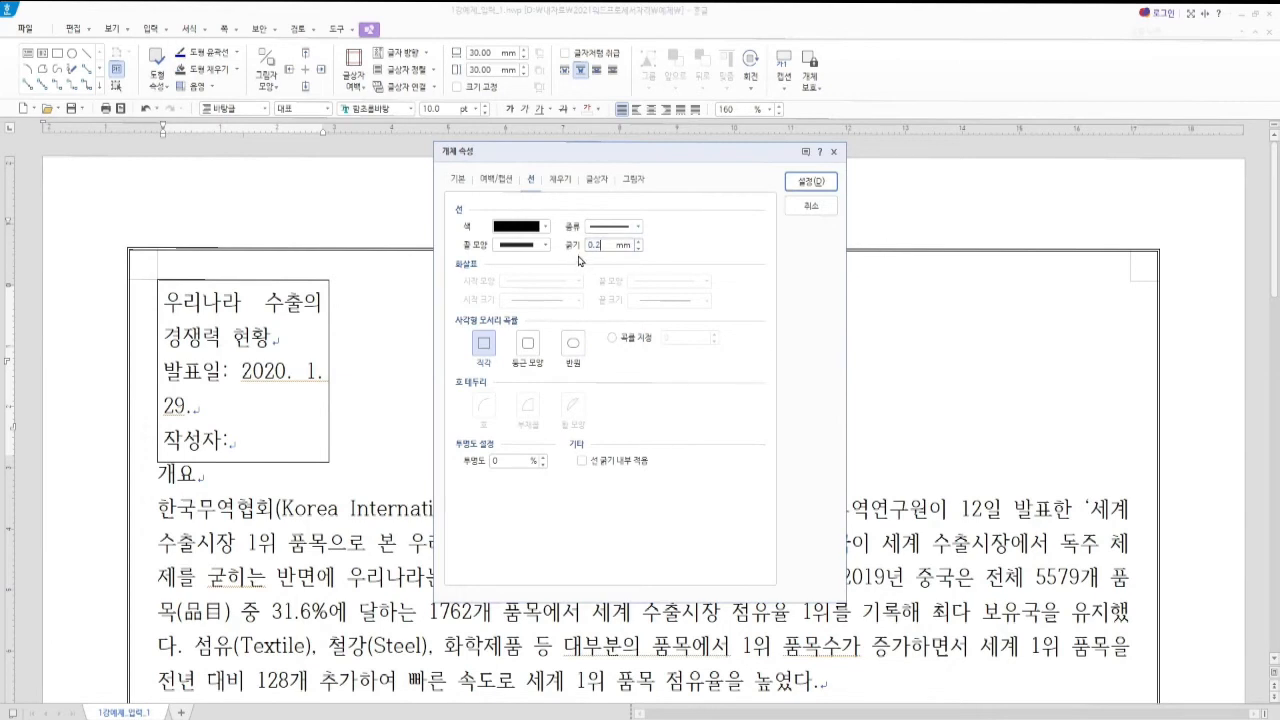
left_click(566, 182)
Give the title box a solid navy fill, checking it is RGB 51,51,153
left_click(490, 247)
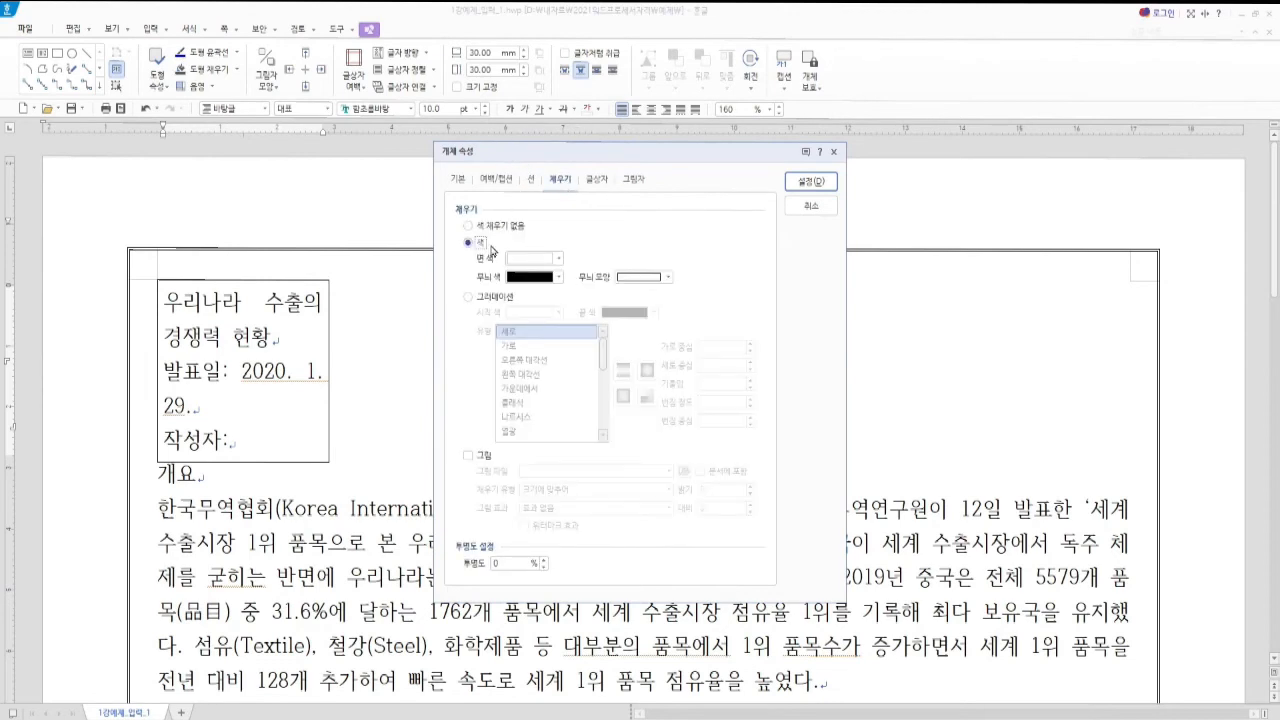
left_click(559, 262)
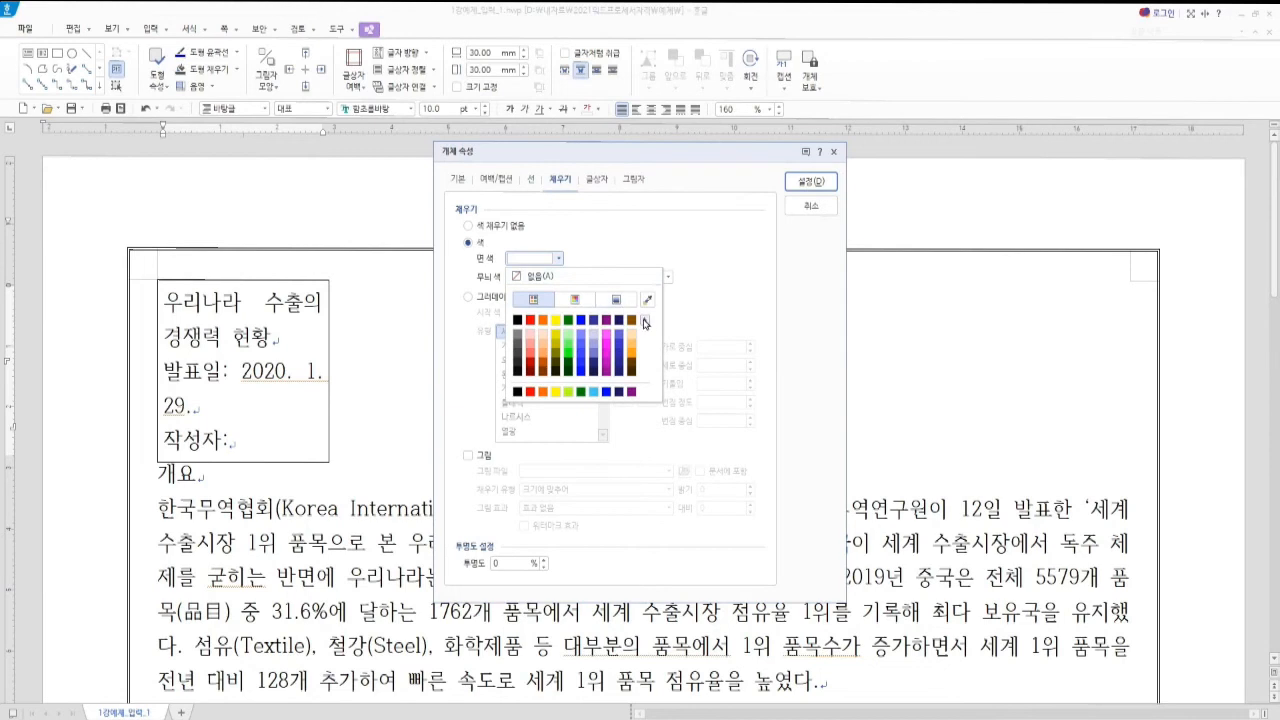
left_click(645, 321)
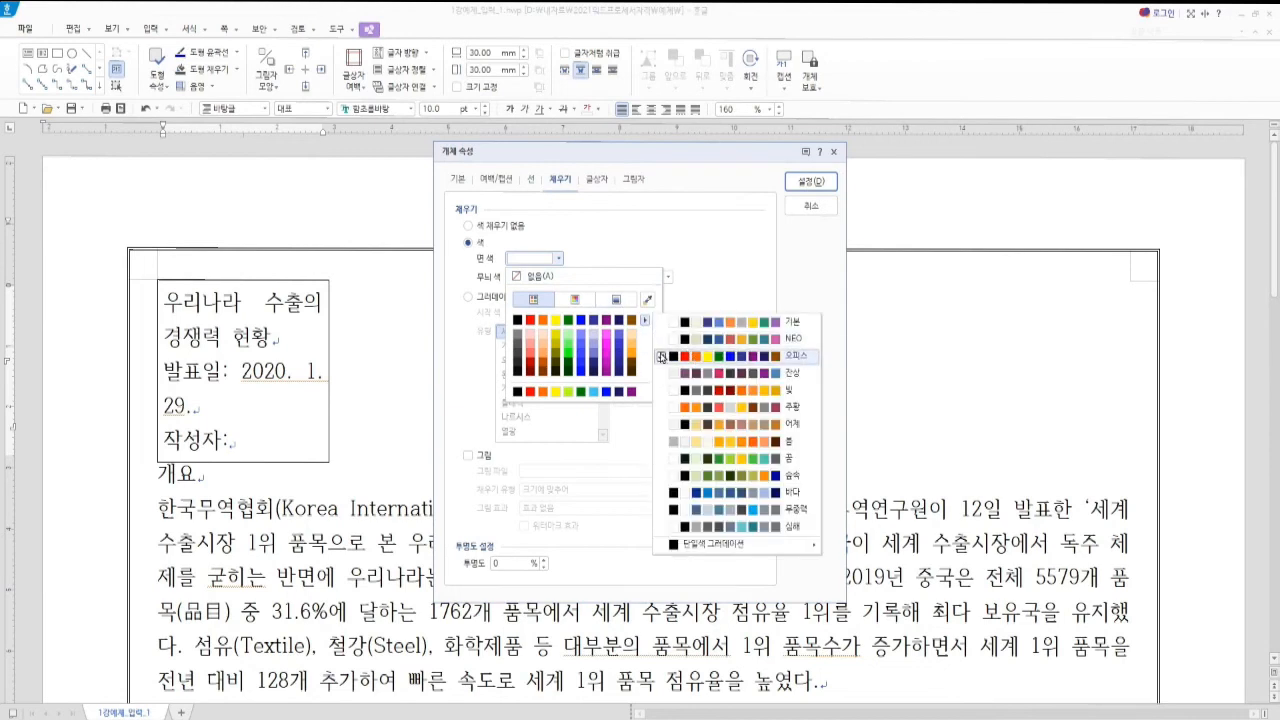
left_click(587, 281)
left_click(557, 258)
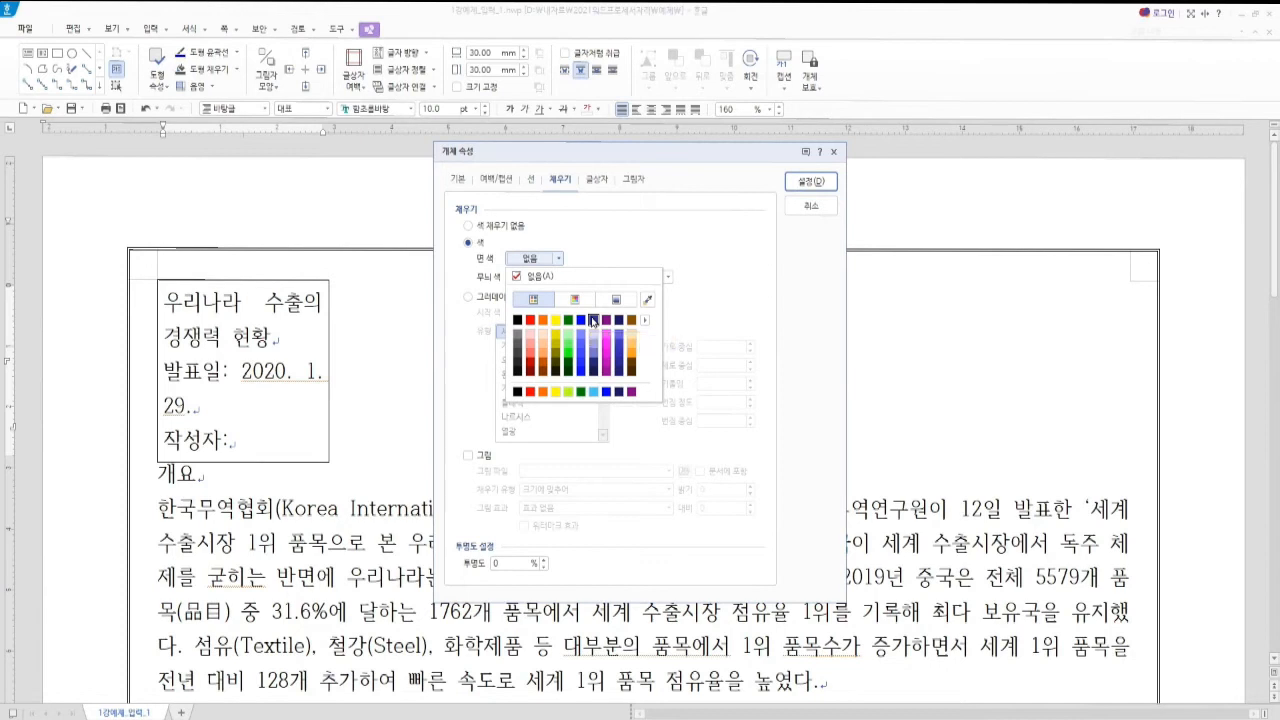
left_click(593, 320)
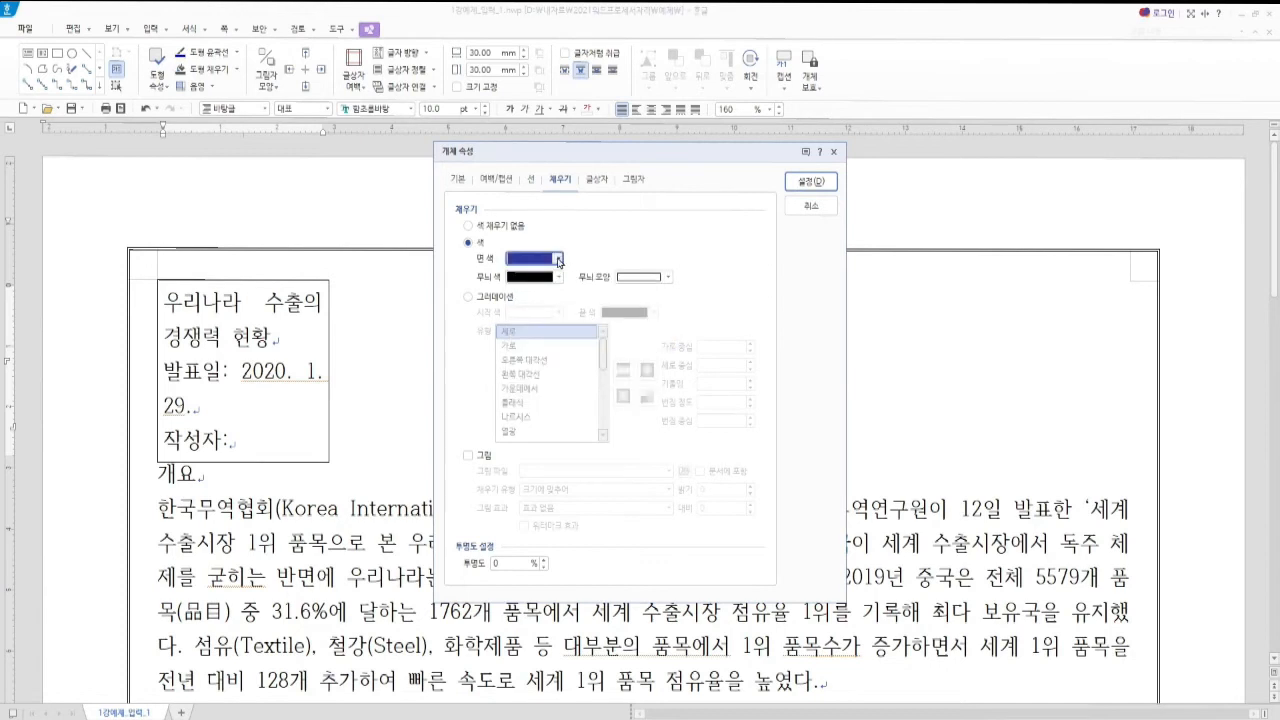
left_click(558, 260)
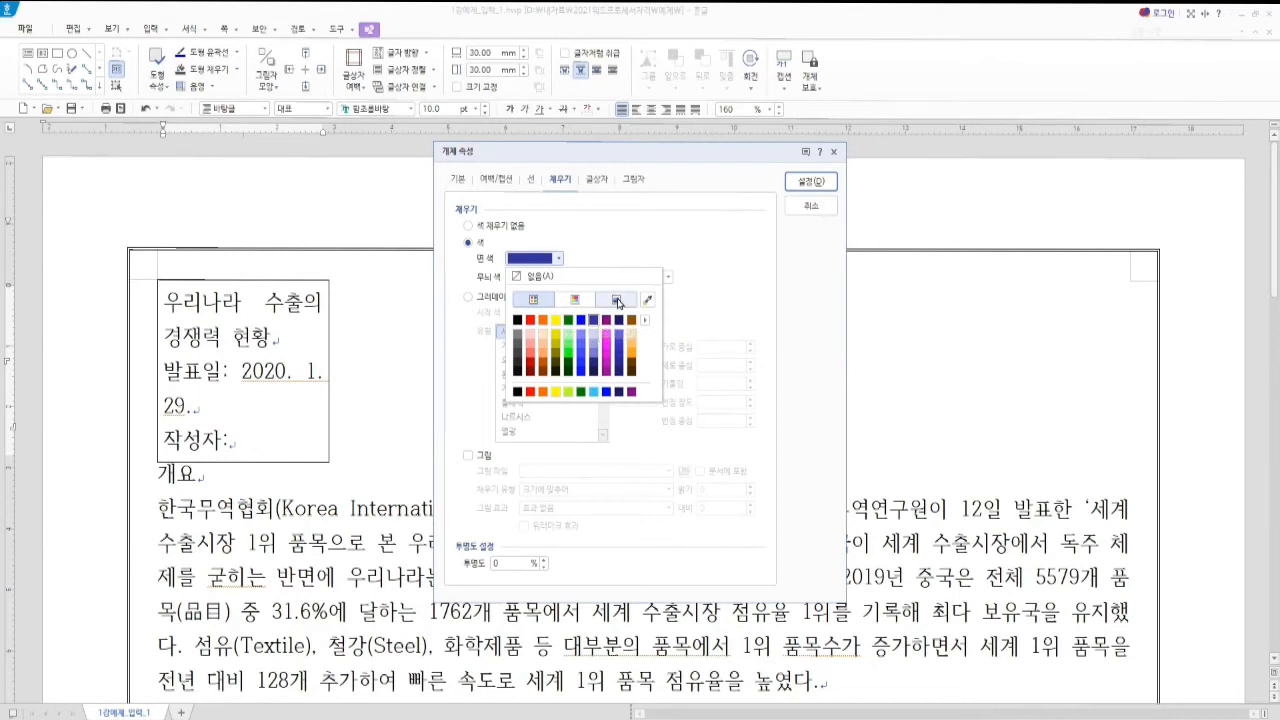
left_click(617, 301)
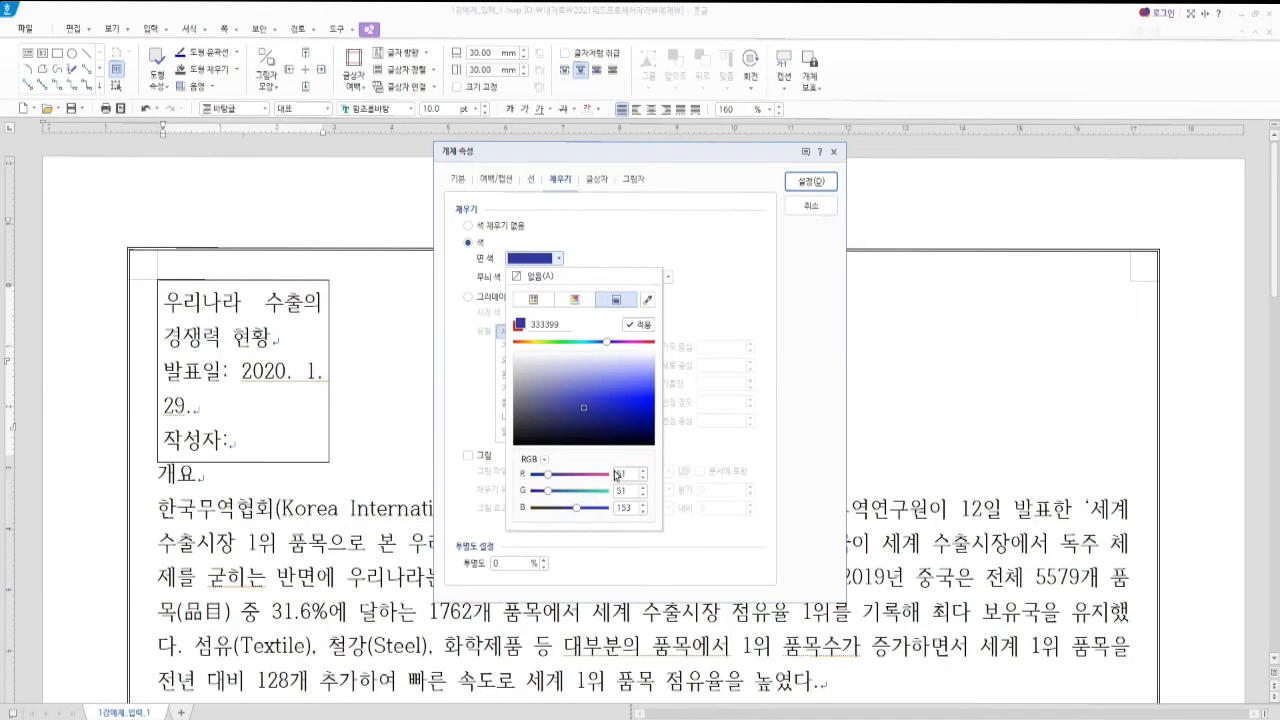
Reconfirm navy's RGB values in the palette views and apply the navy fill
left_click(559, 261)
left_click(559, 261)
left_click(557, 300)
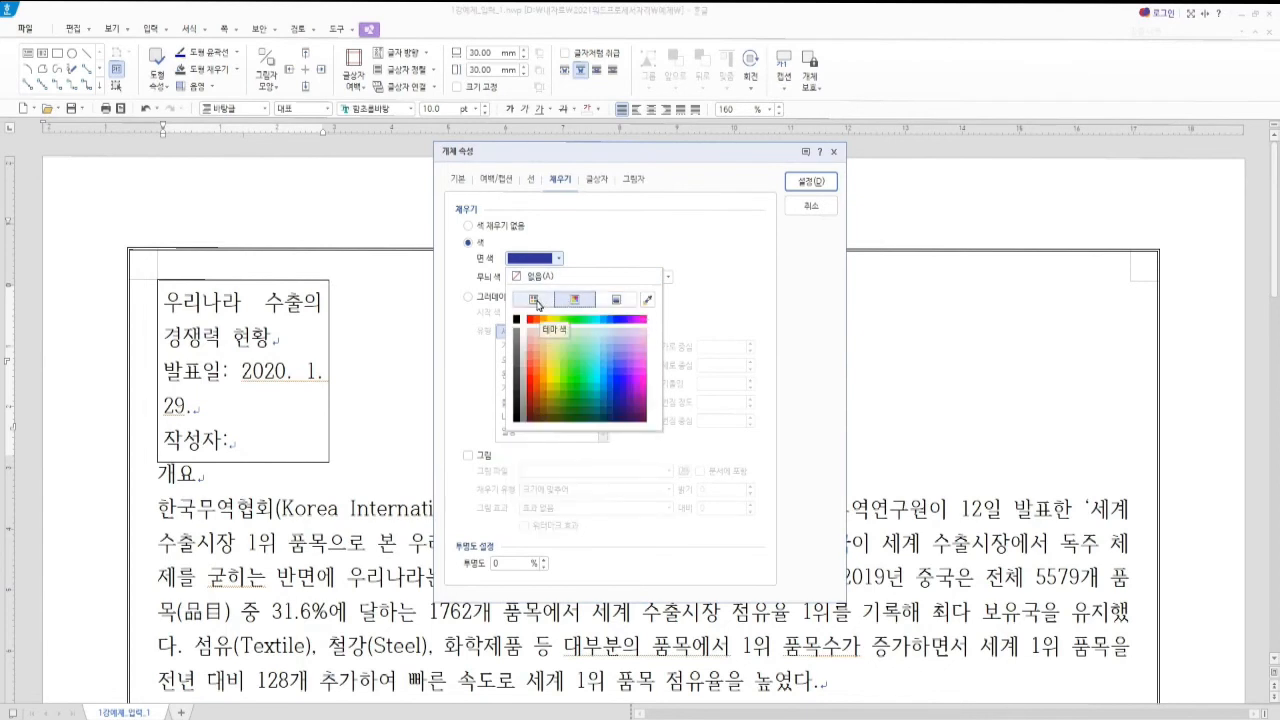
left_click(534, 301)
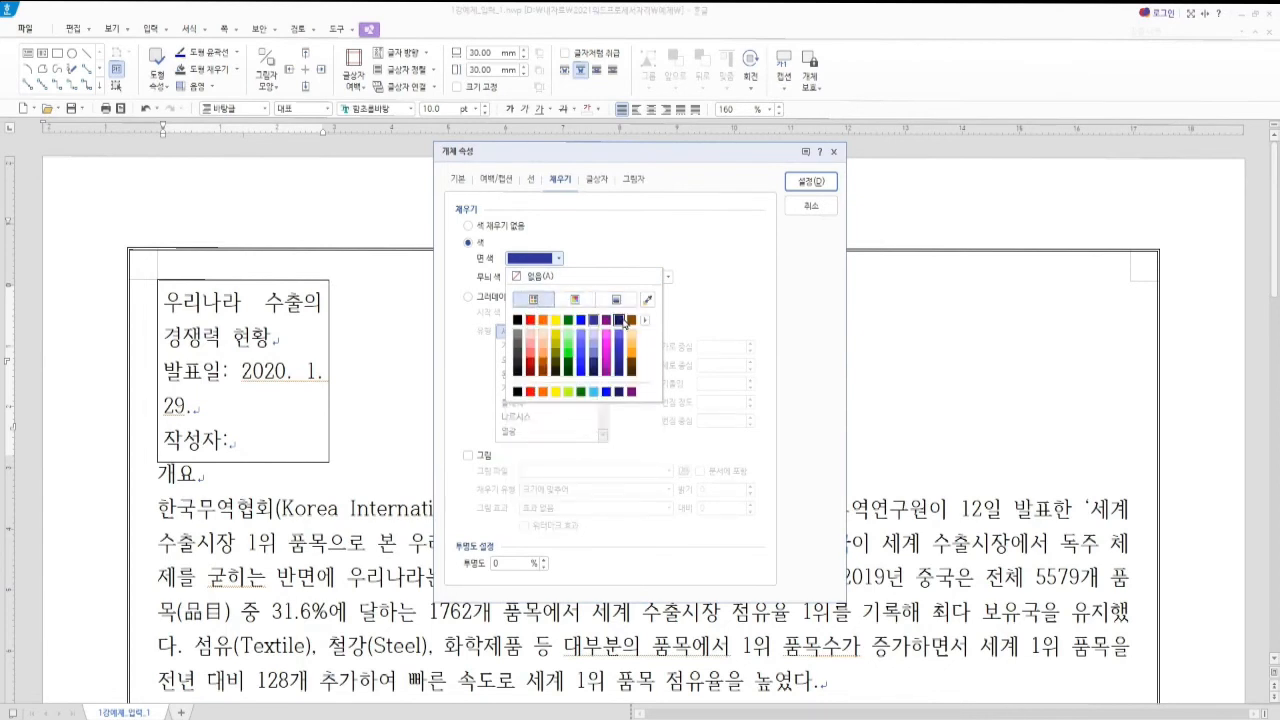
left_click(574, 300)
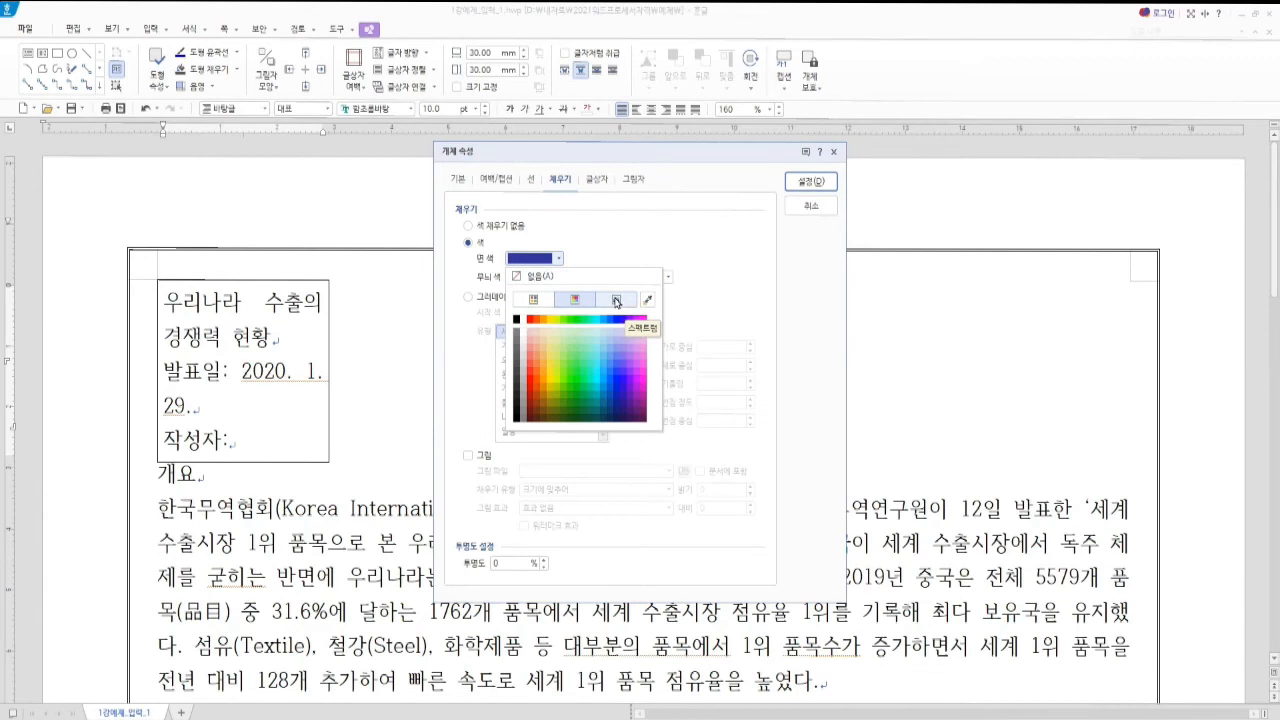
left_click(616, 300)
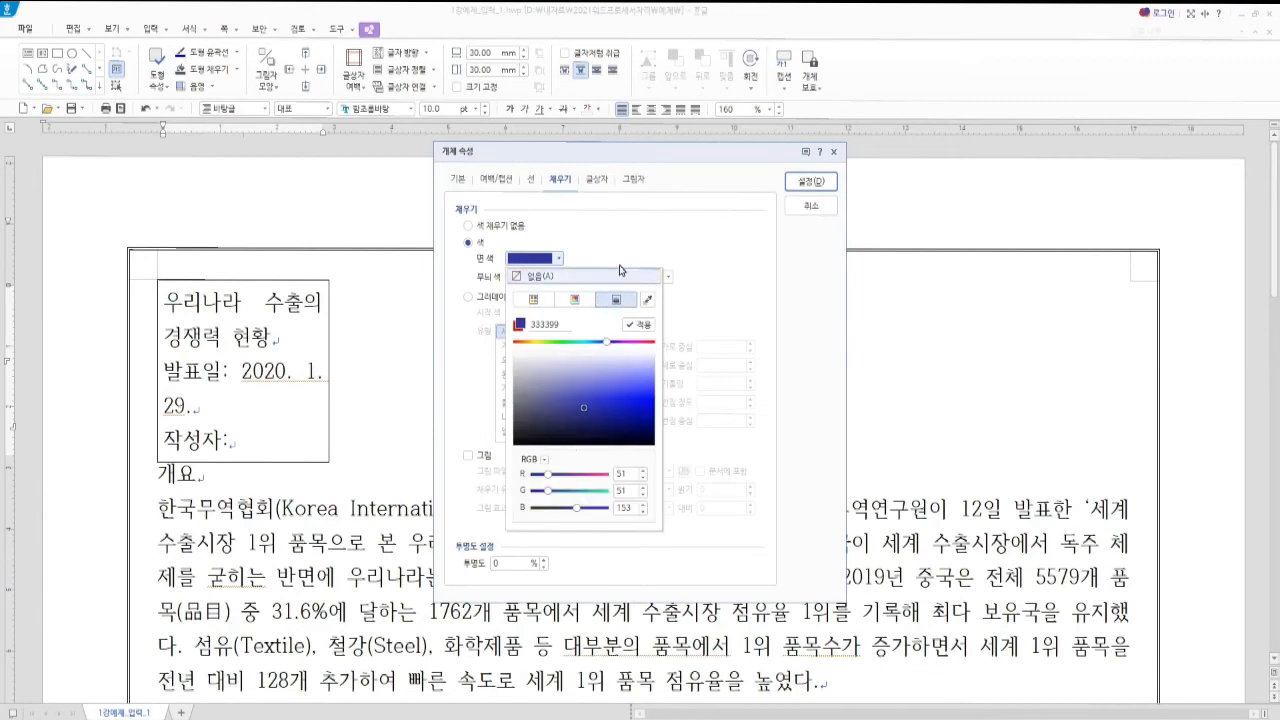
left_click(546, 300)
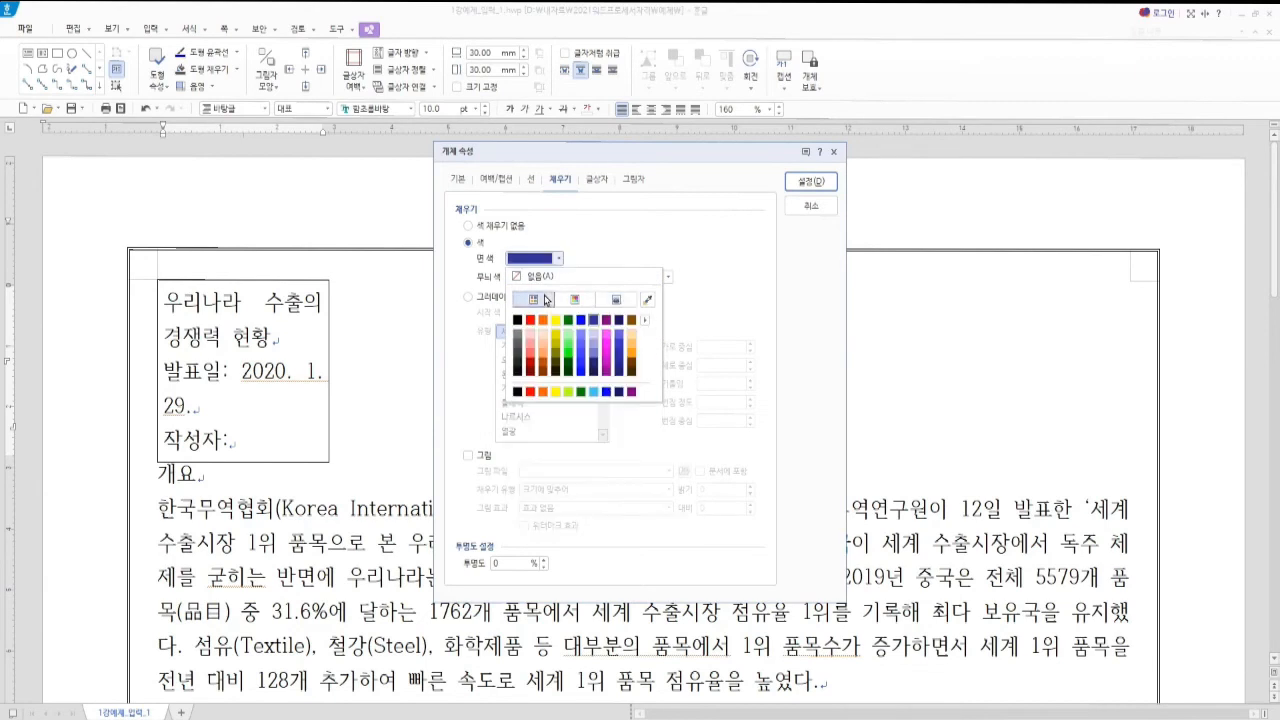
left_click(801, 184)
left_click(801, 184)
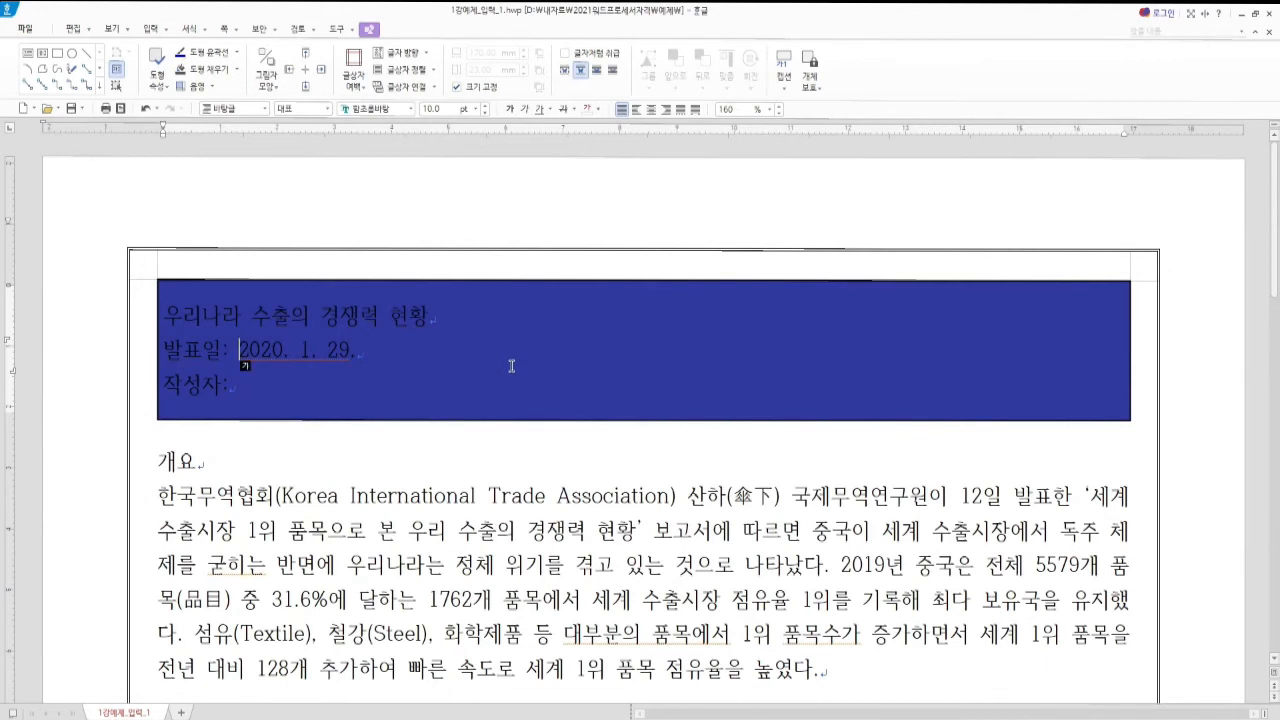
Lighten the fill to navy 80% brighter, then view the sample PDF 1강예제_문제.pdf
key("ctrl+n")
key("k")
left_click(560, 260)
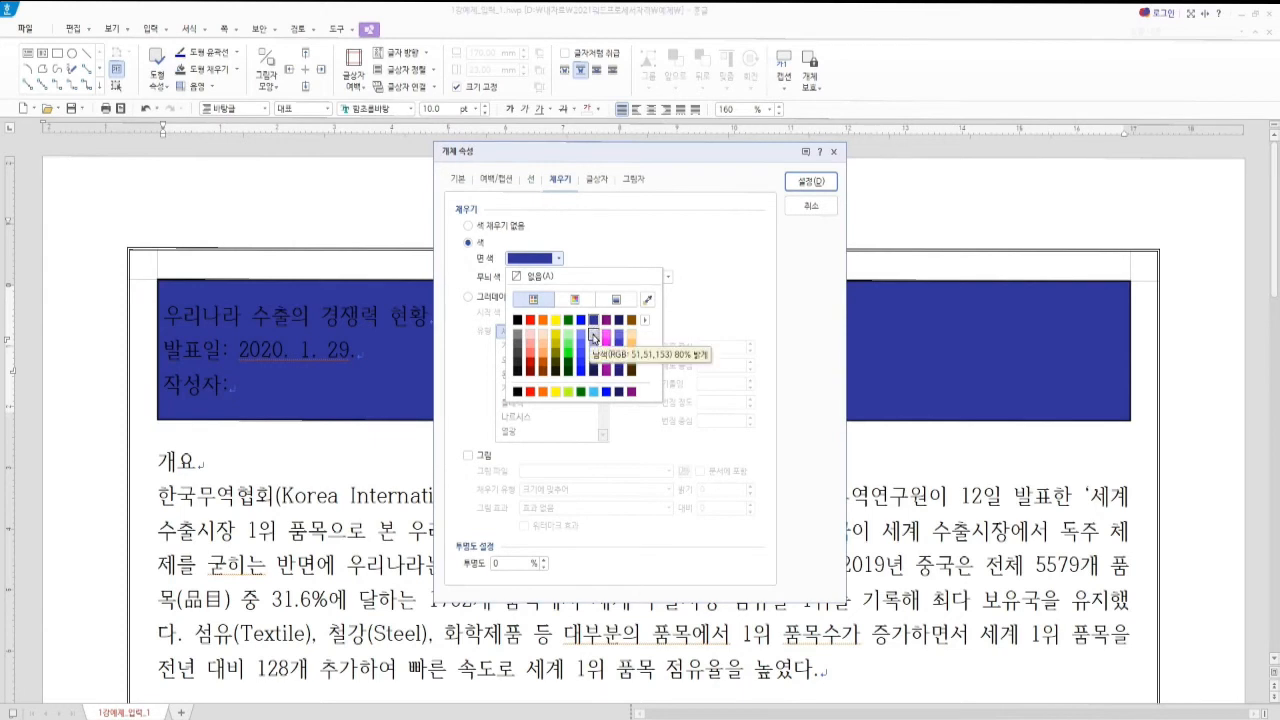
left_click(594, 338)
left_click(811, 182)
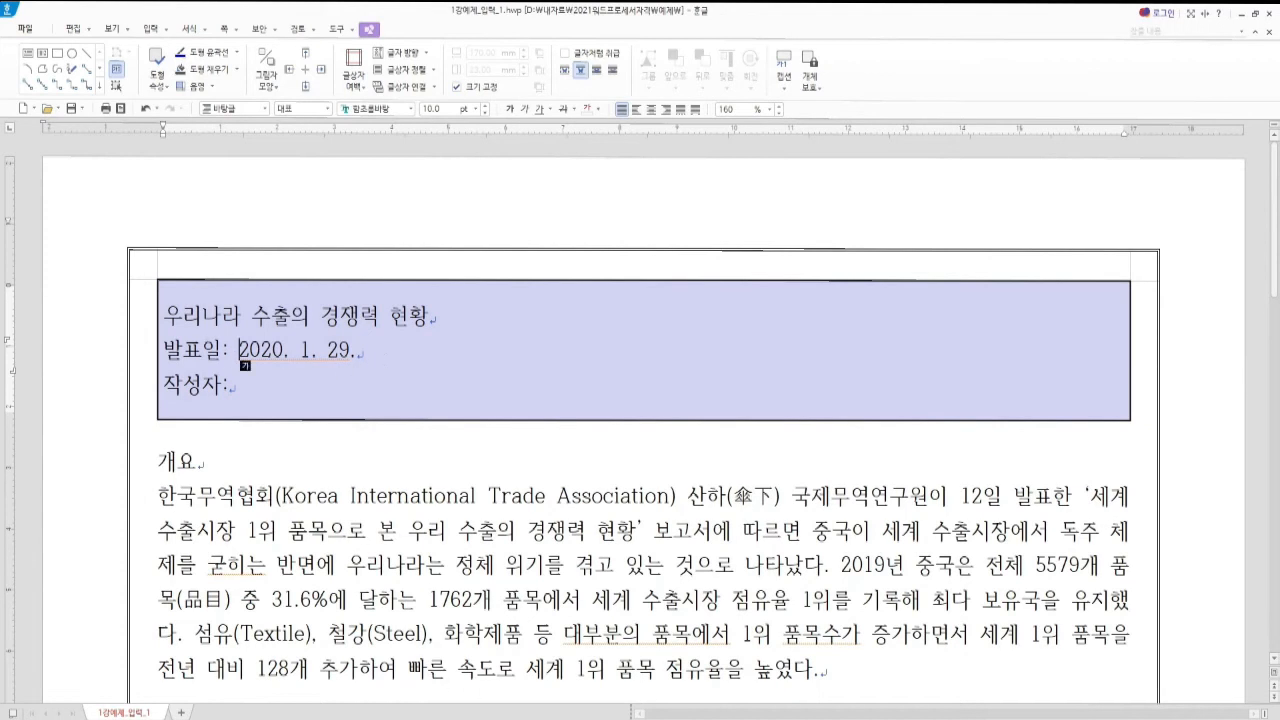
key("alt+Tab")
left_click(86, 14)
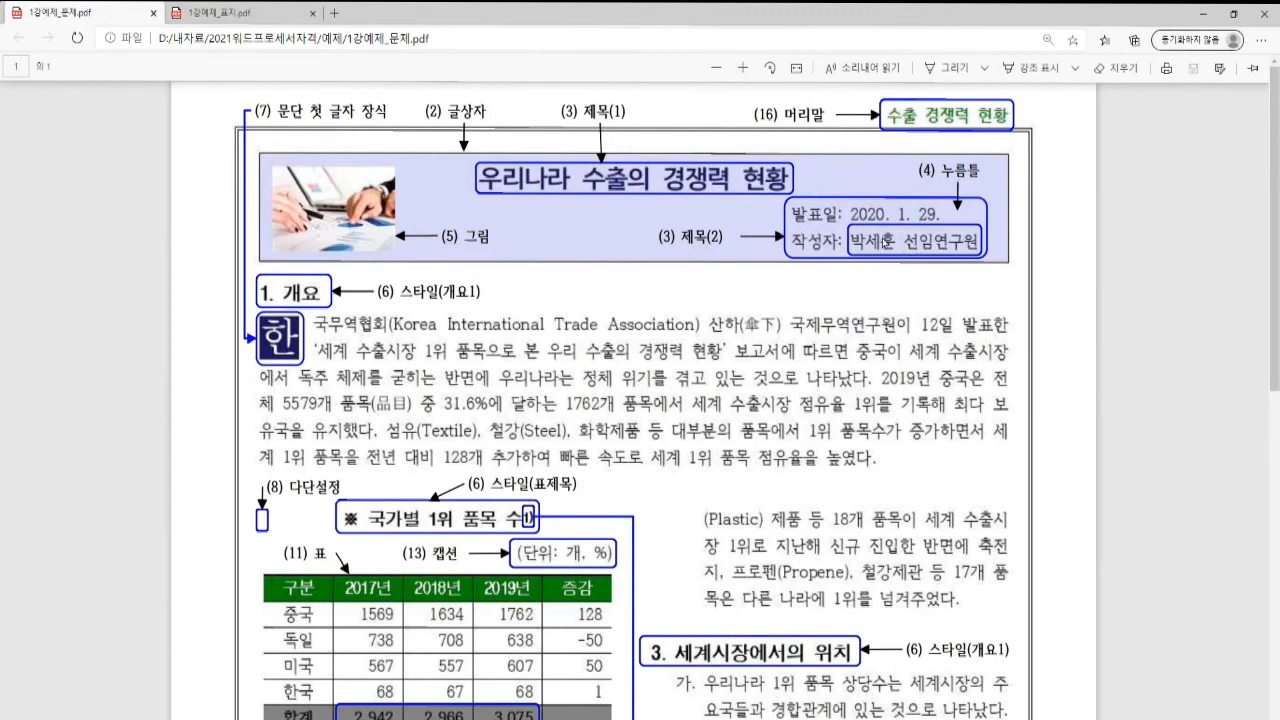
Check the C형 instructions, including the 누름틀 guide text, in 1강예제_표지.pdf and return to Hangul
left_click(238, 14)
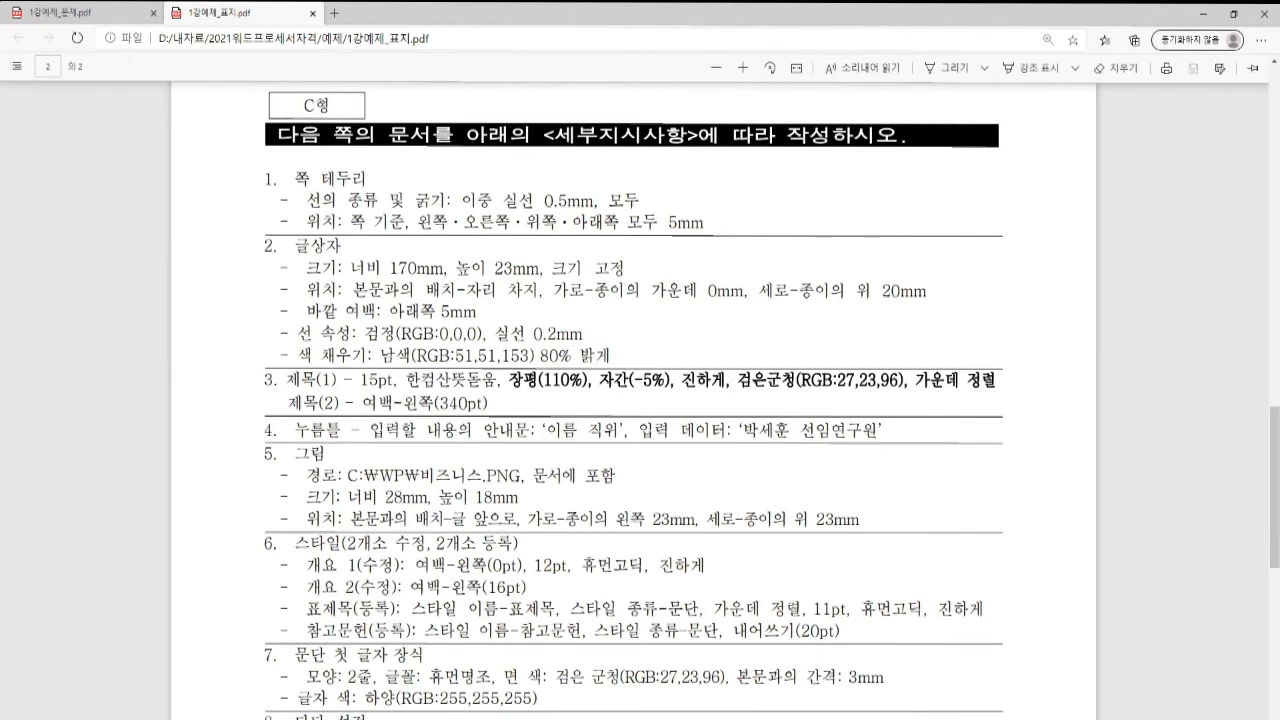
left_click(606, 717)
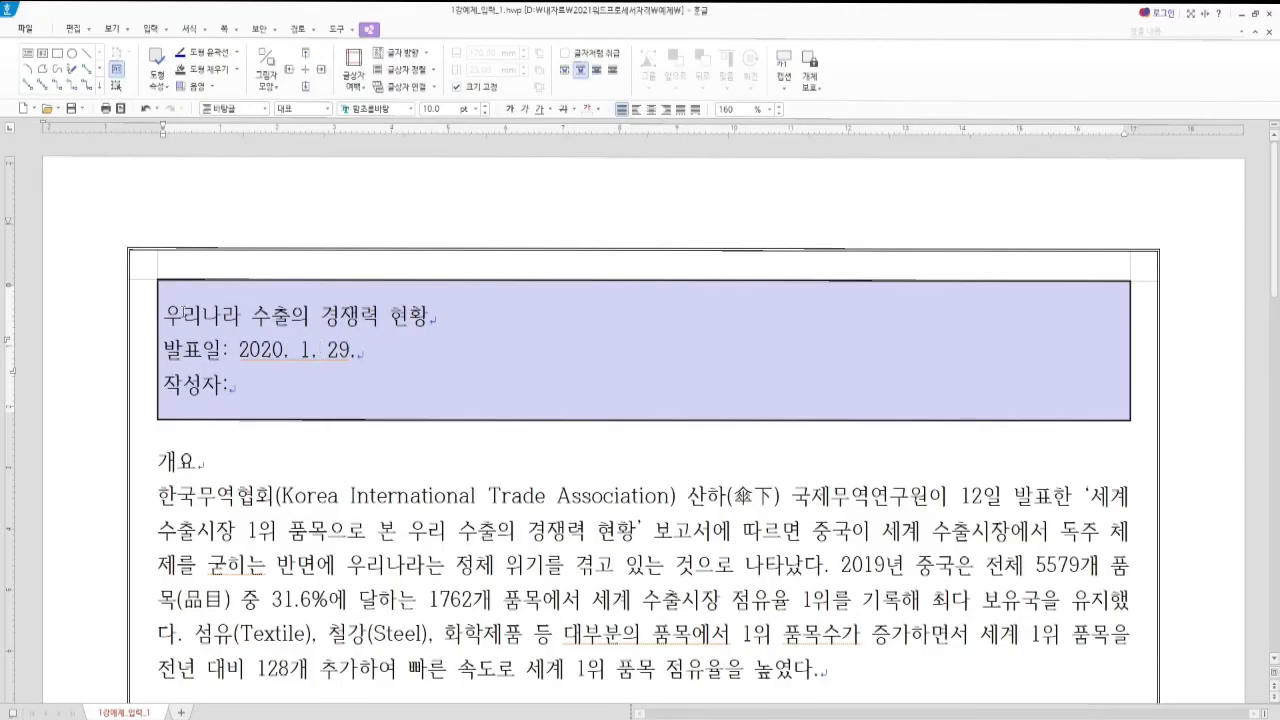
Select the title 우리나라 수출의 경쟁력 현황 and set it to 15 pt 한컴산뜻돋움
left_click_drag(163, 318, 430, 318)
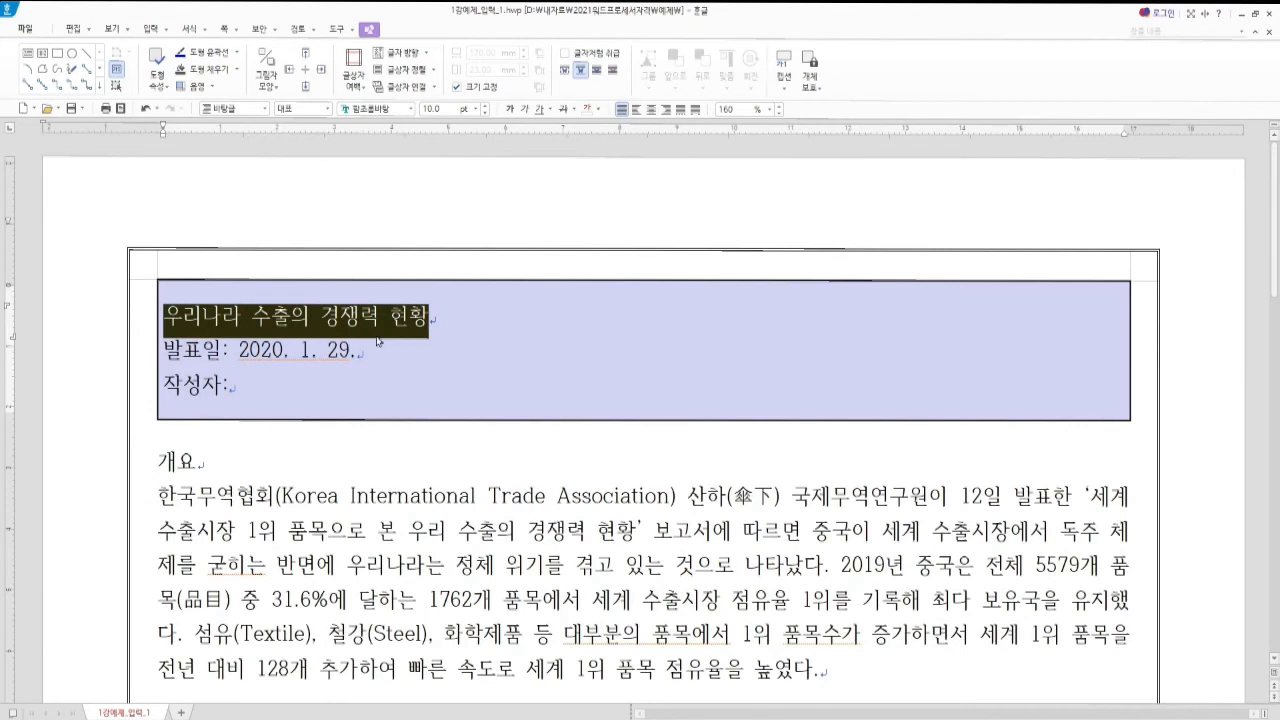
key("alt+l")
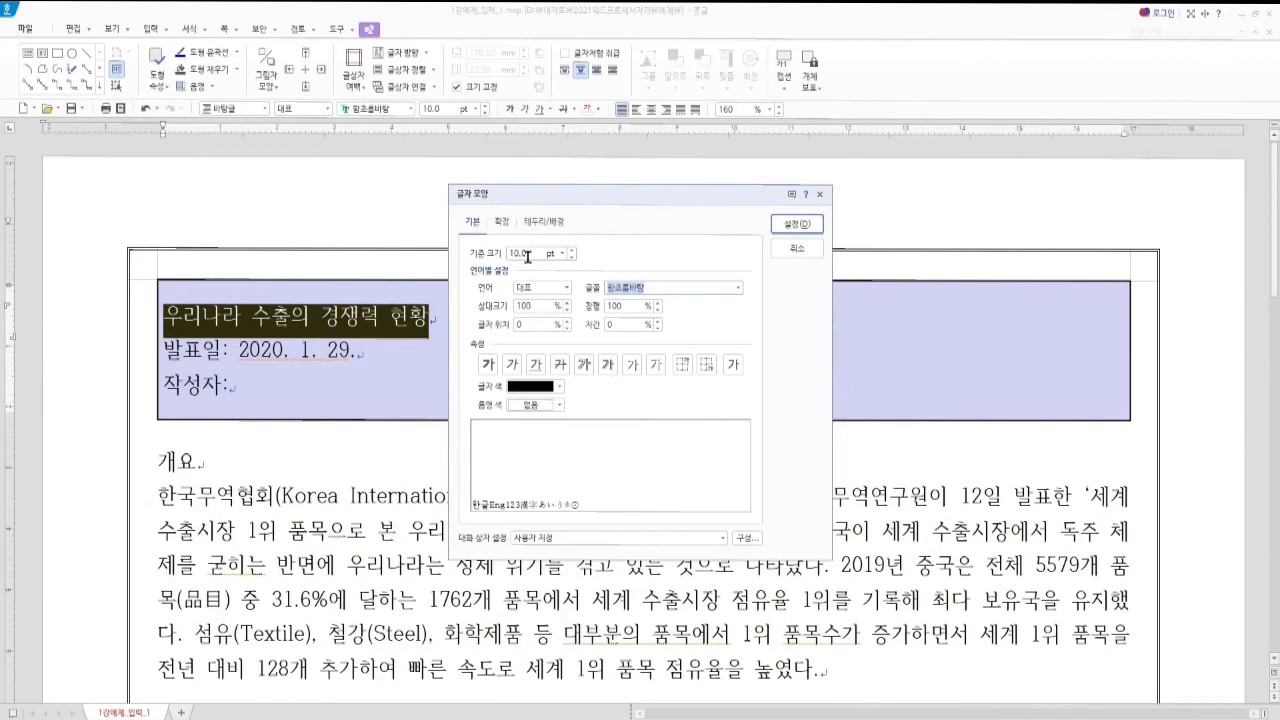
key("alt")
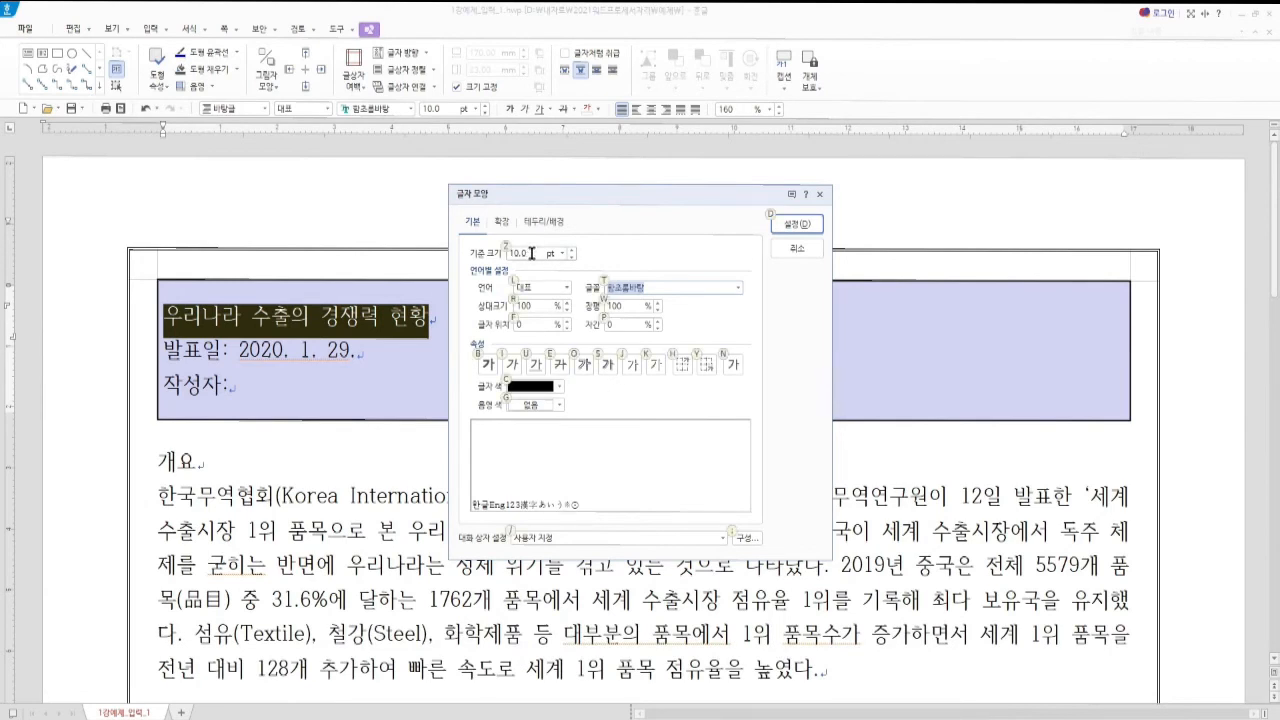
key("alt+z")
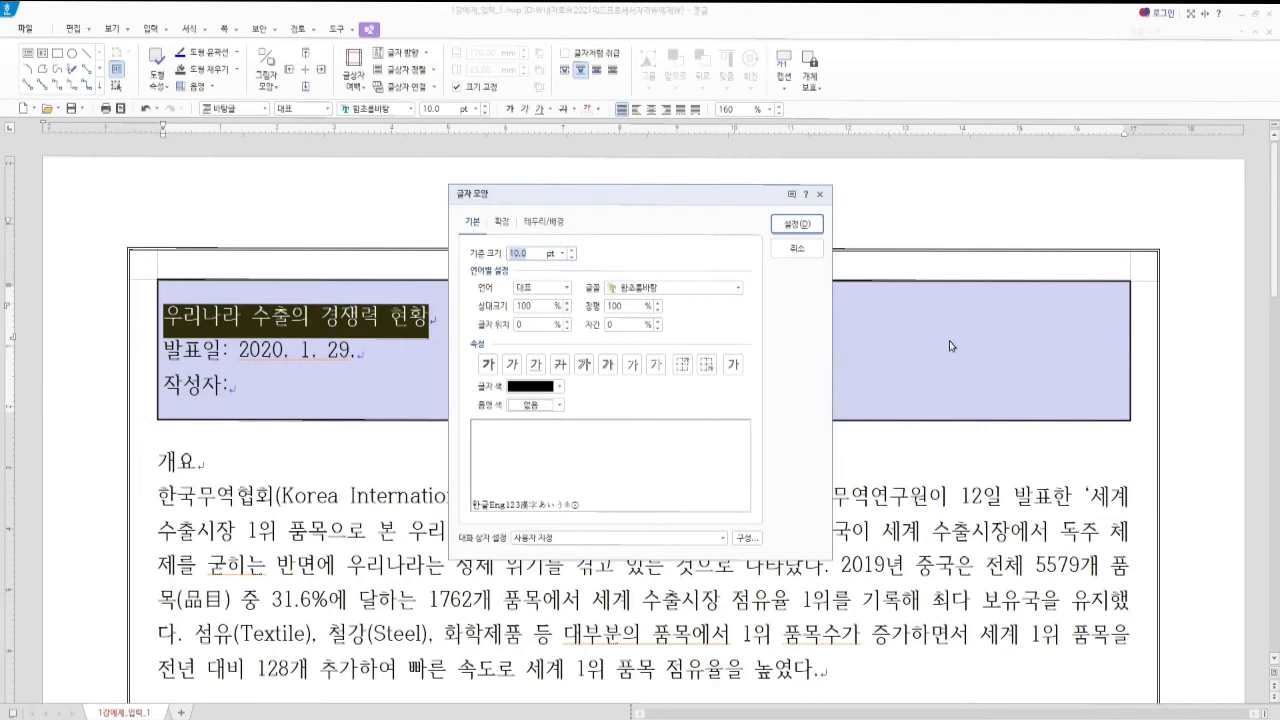
type("15")
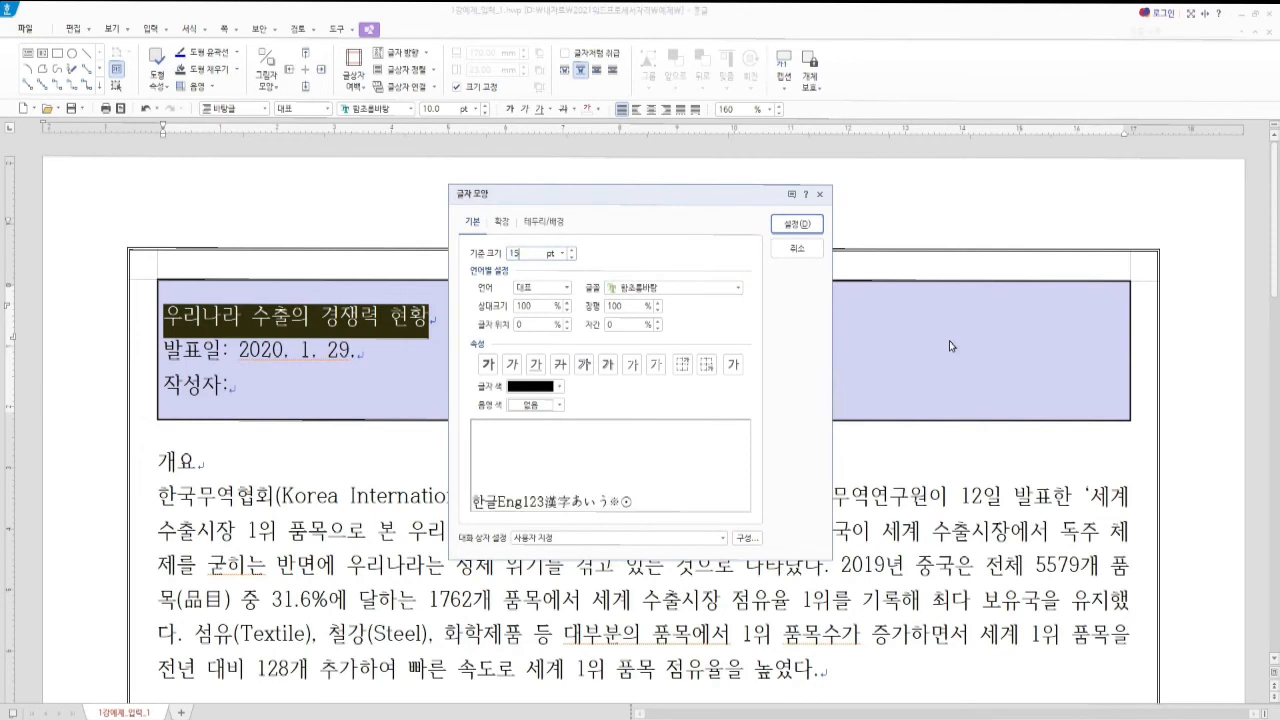
key("Tab")
key("Tab")
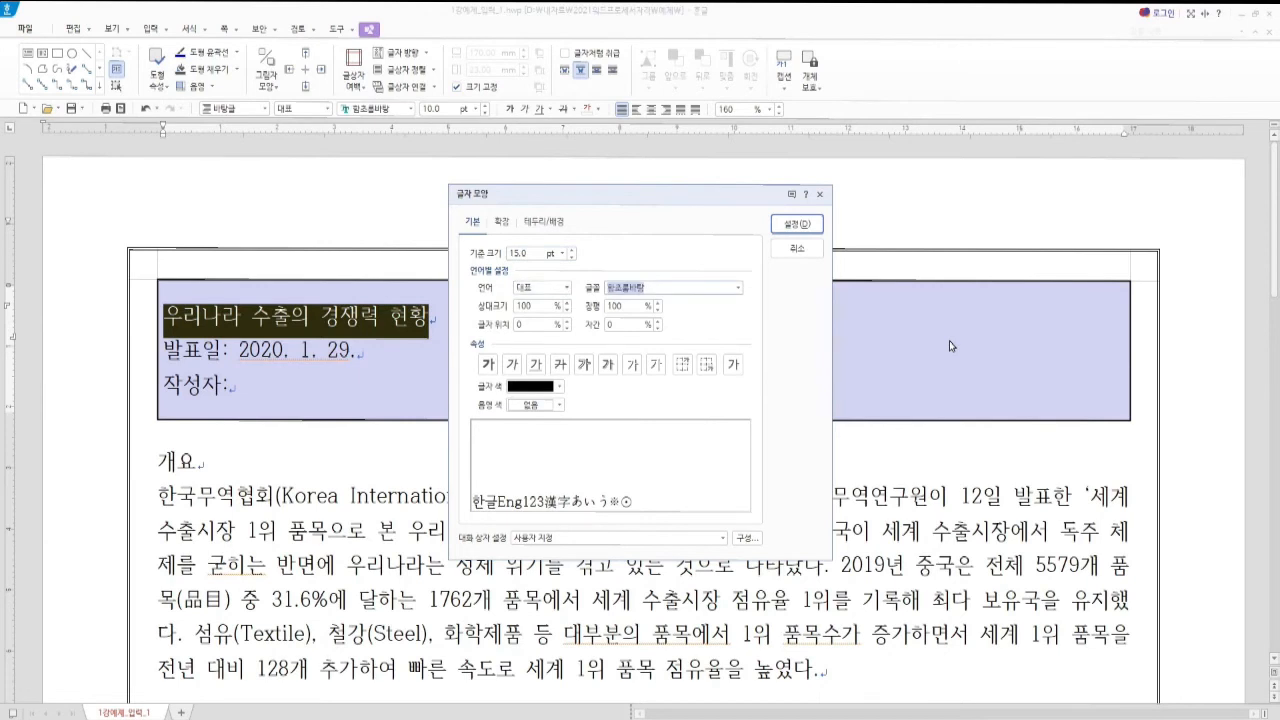
type("한컴")
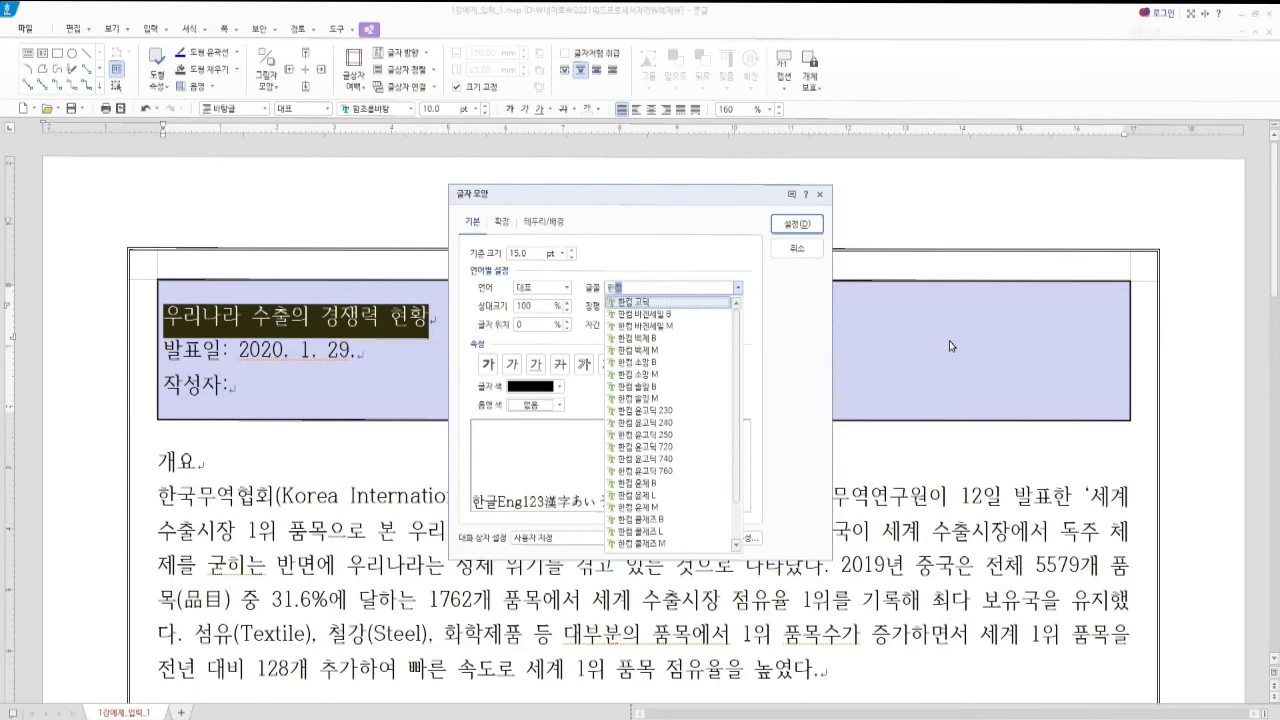
key("Down")
key("Down")
key("Down")
key("Down")
key("Down")
key("Up")
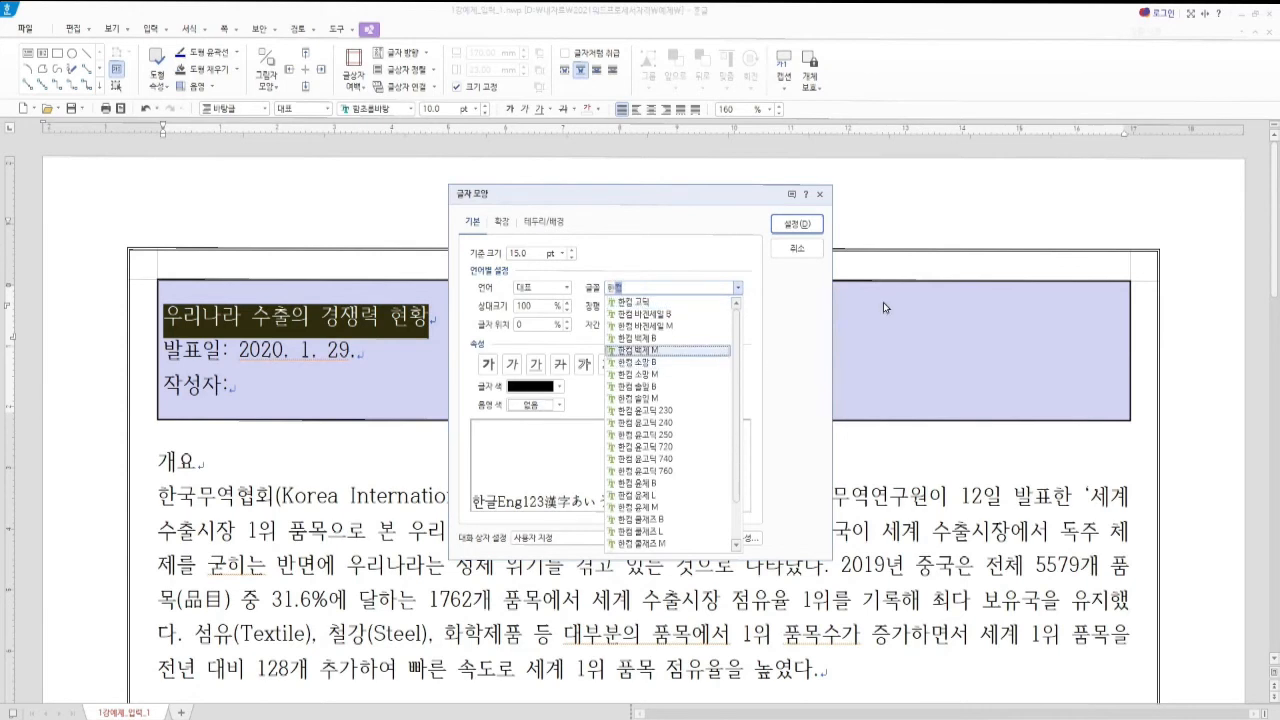
type("산")
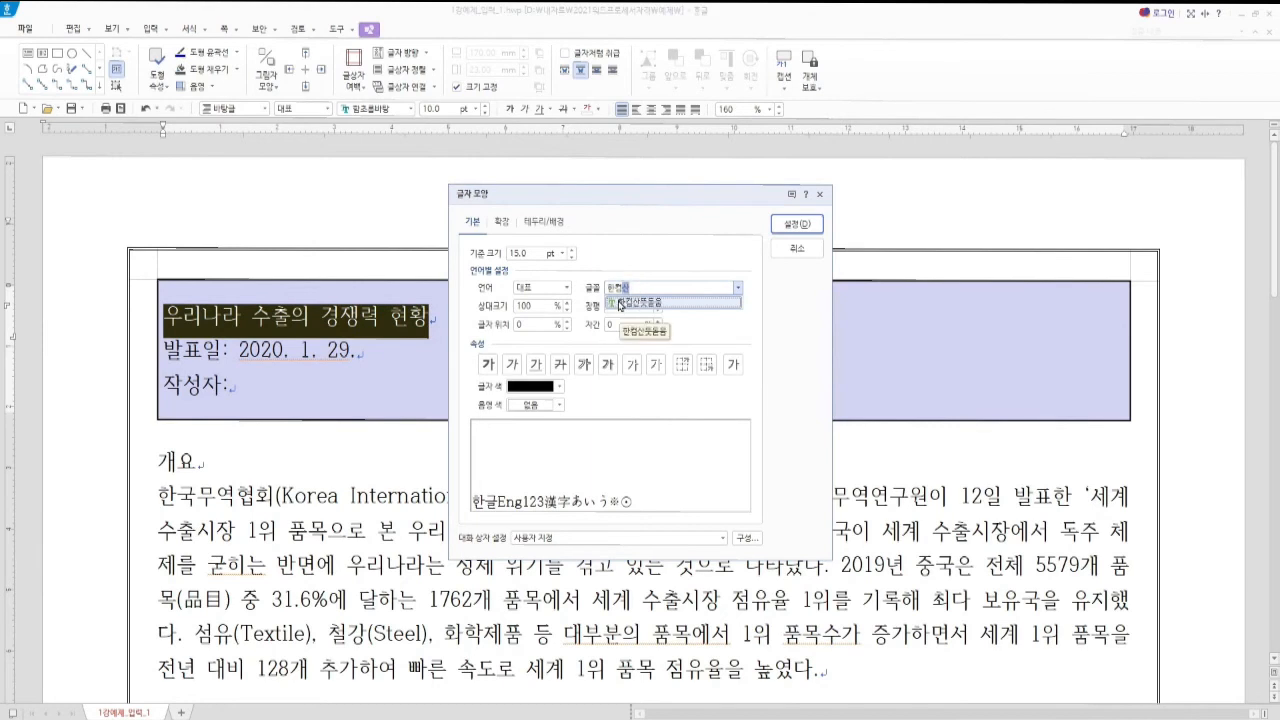
left_click(619, 304)
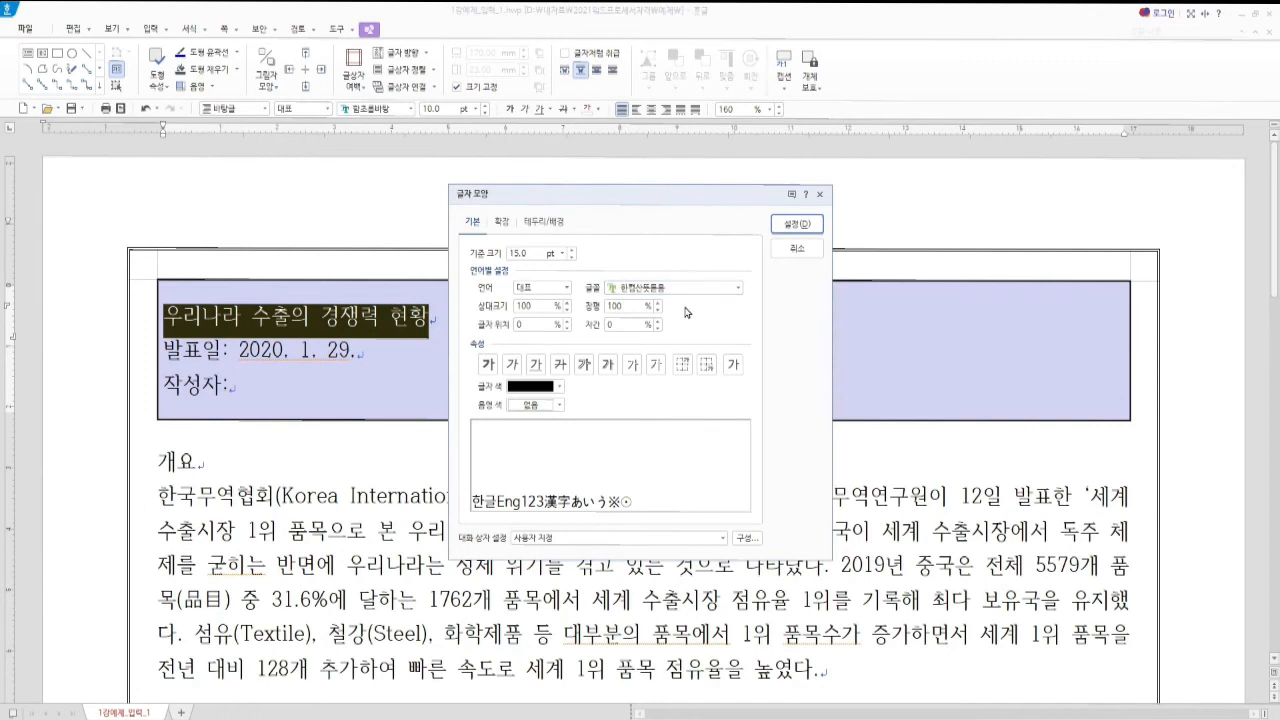
Set the title's character width to 110% and letter spacing to -5%
key("Tab")
key("Tab")
key("shift+Tab")
key("shift+Tab")
type("1")
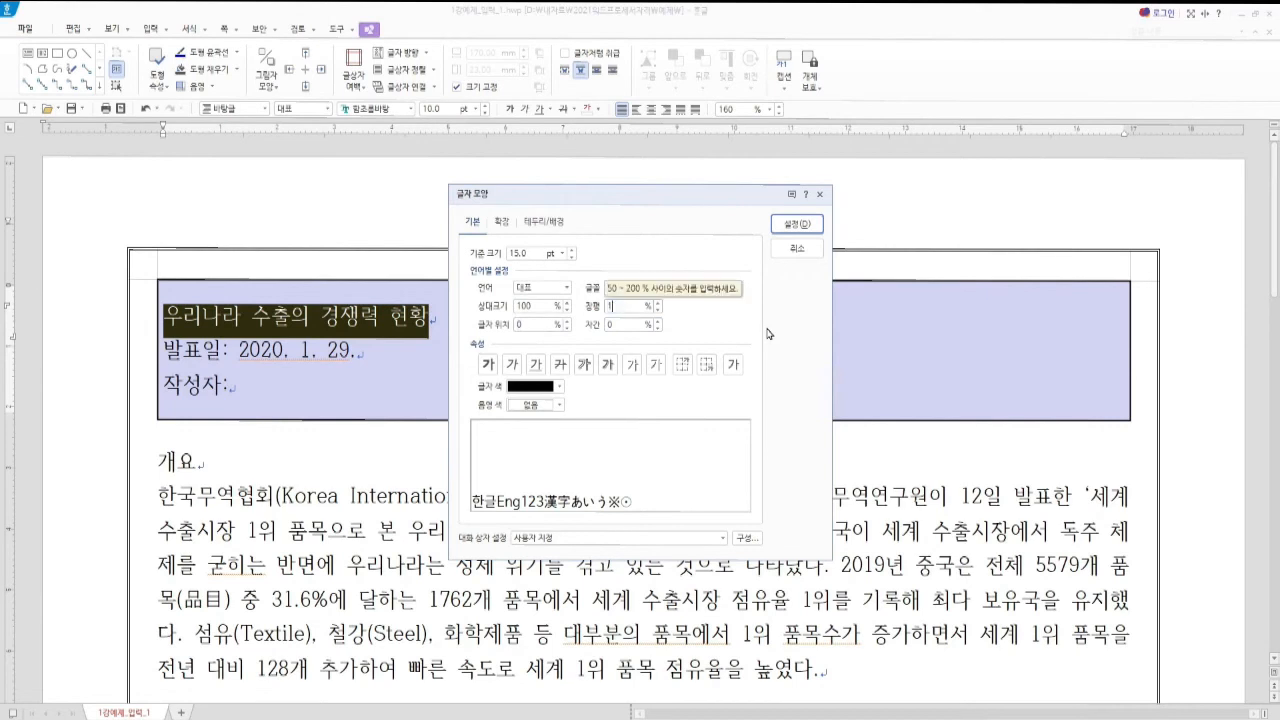
type("10")
key("Tab")
key("Tab")
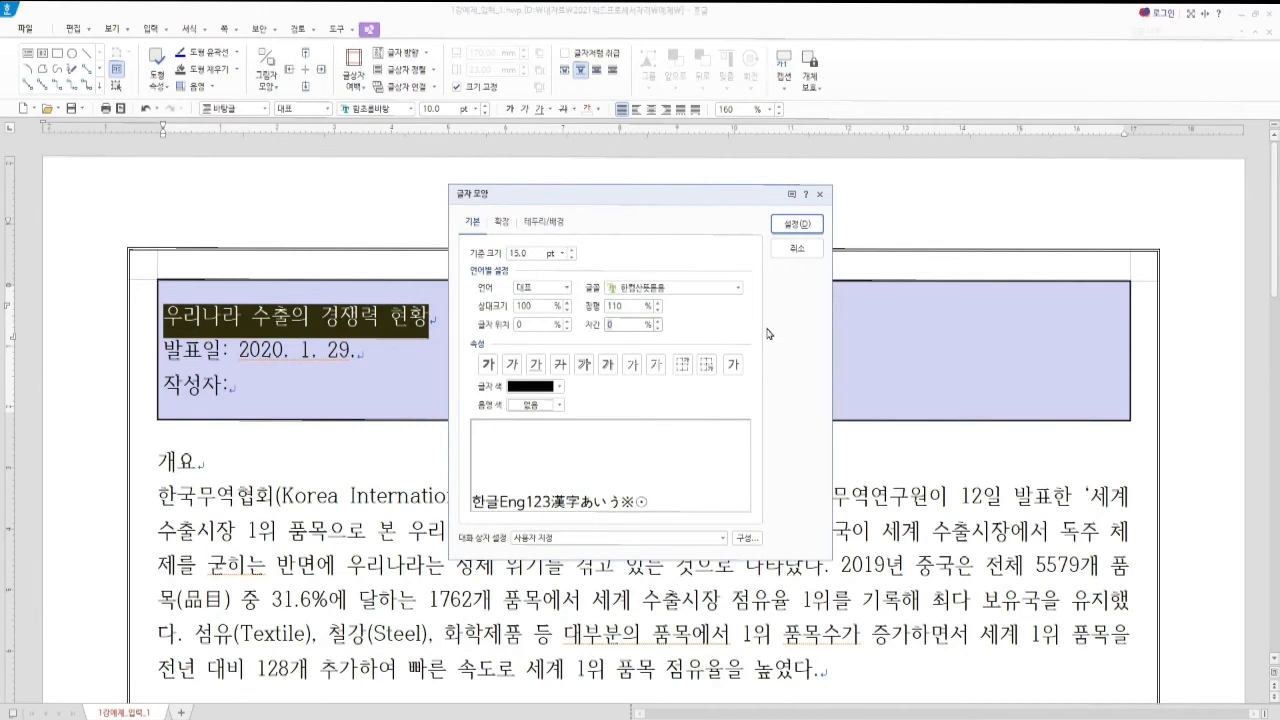
type("-5")
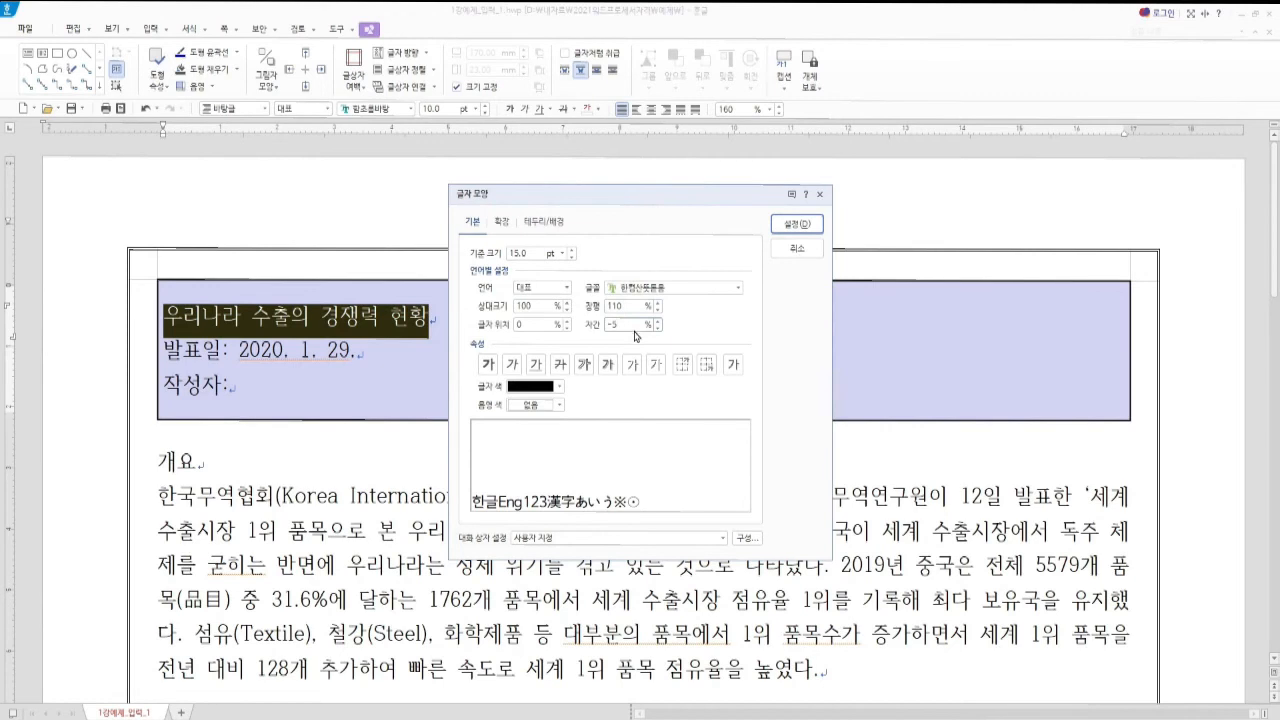
key("shift+Tab")
key("shift+Tab")
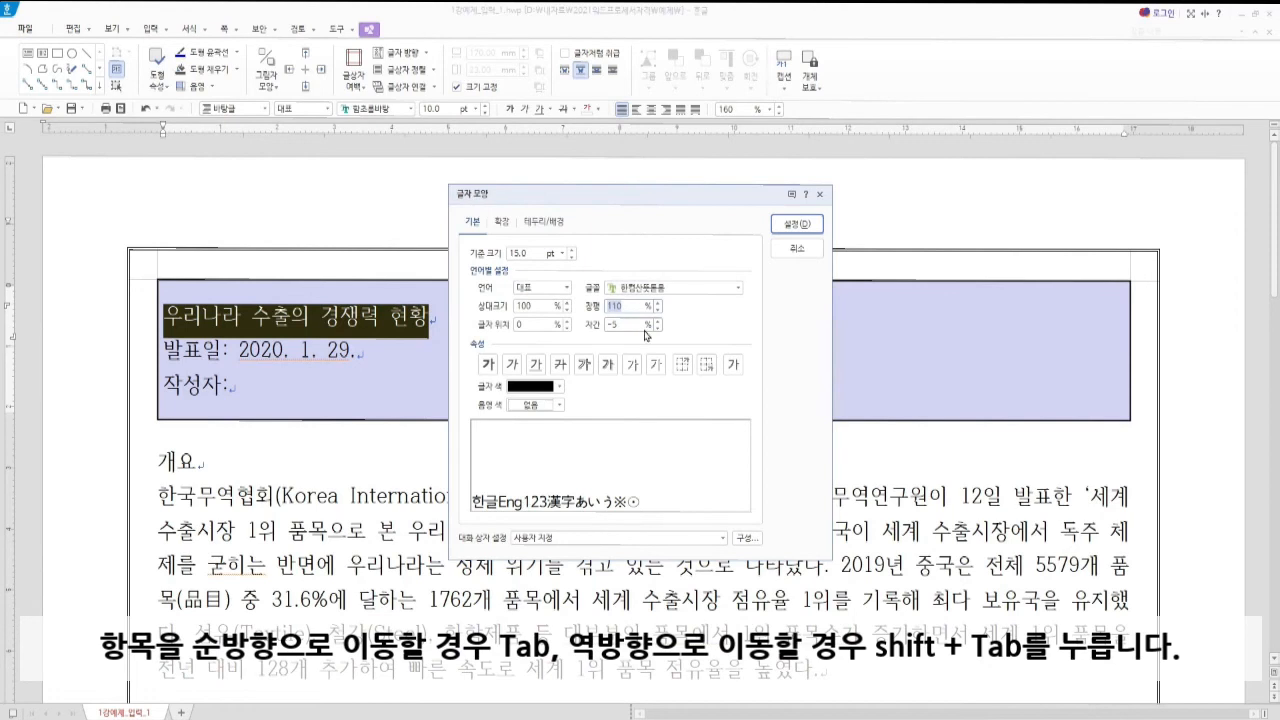
key("Tab")
key("Tab")
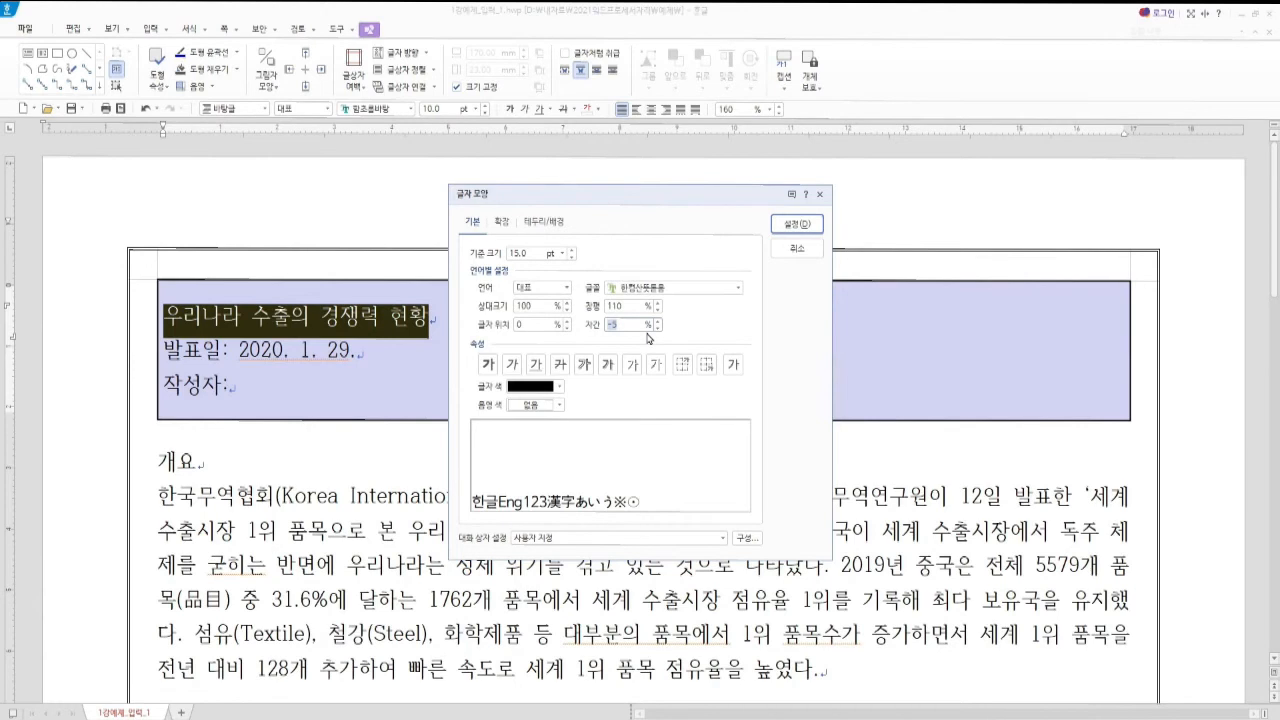
key("Tab")
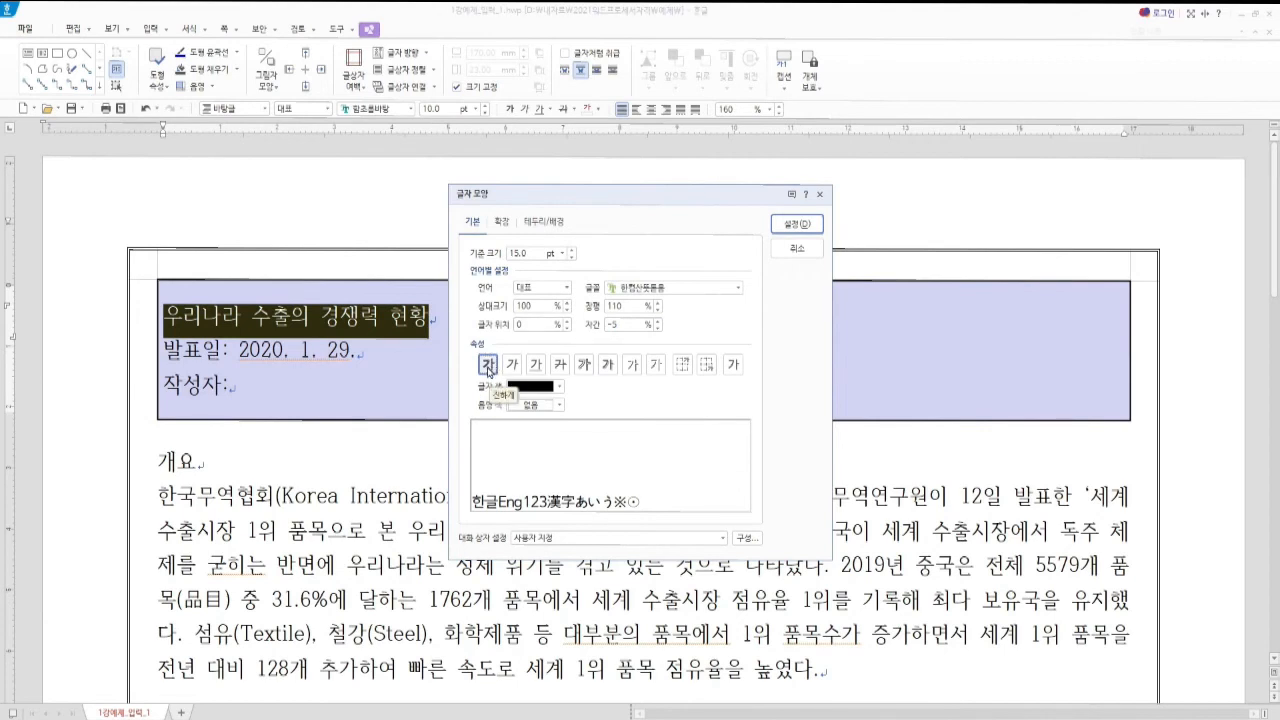
Make the title bold in dark navy (검은 군청) and apply the character formatting
left_click(488, 368)
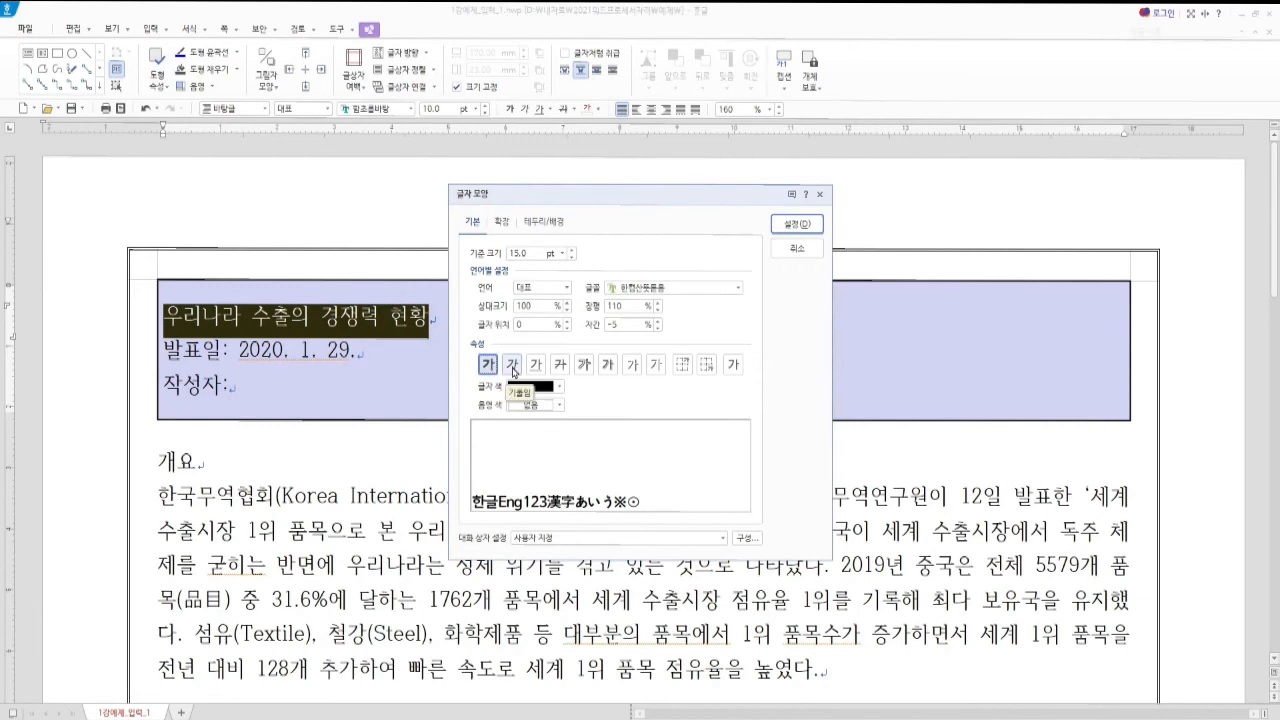
left_click(560, 388)
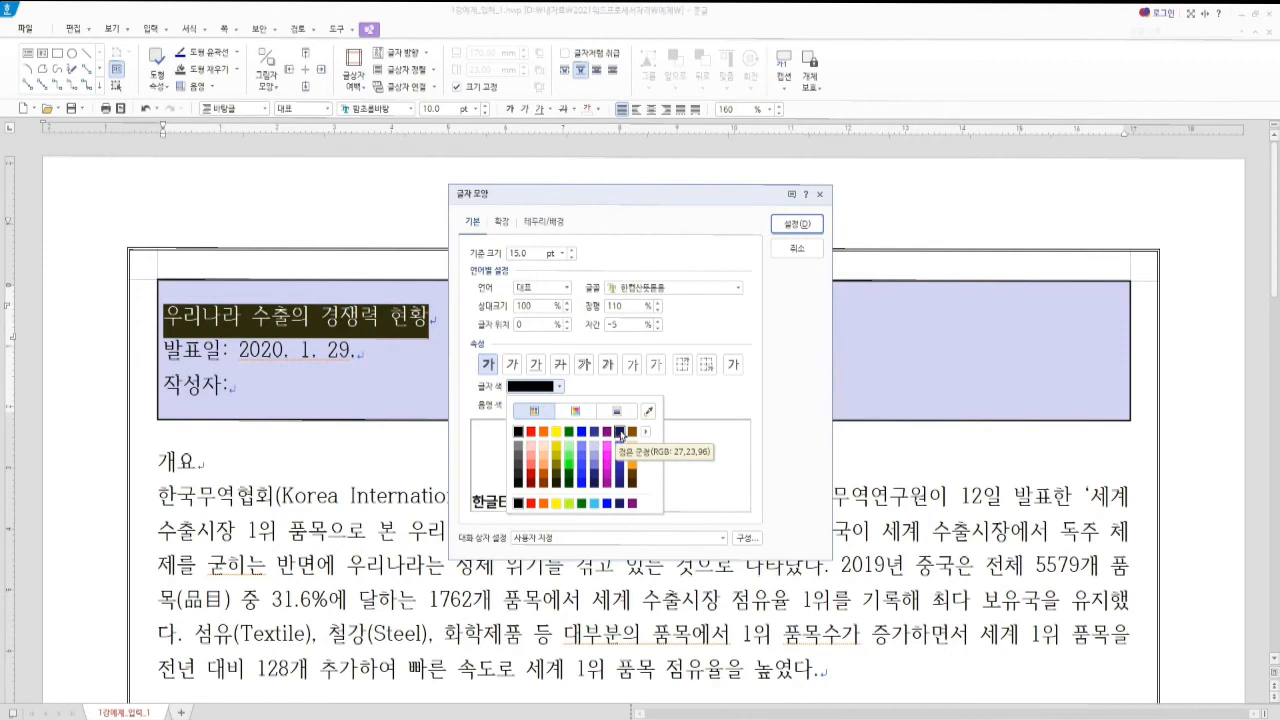
left_click(620, 432)
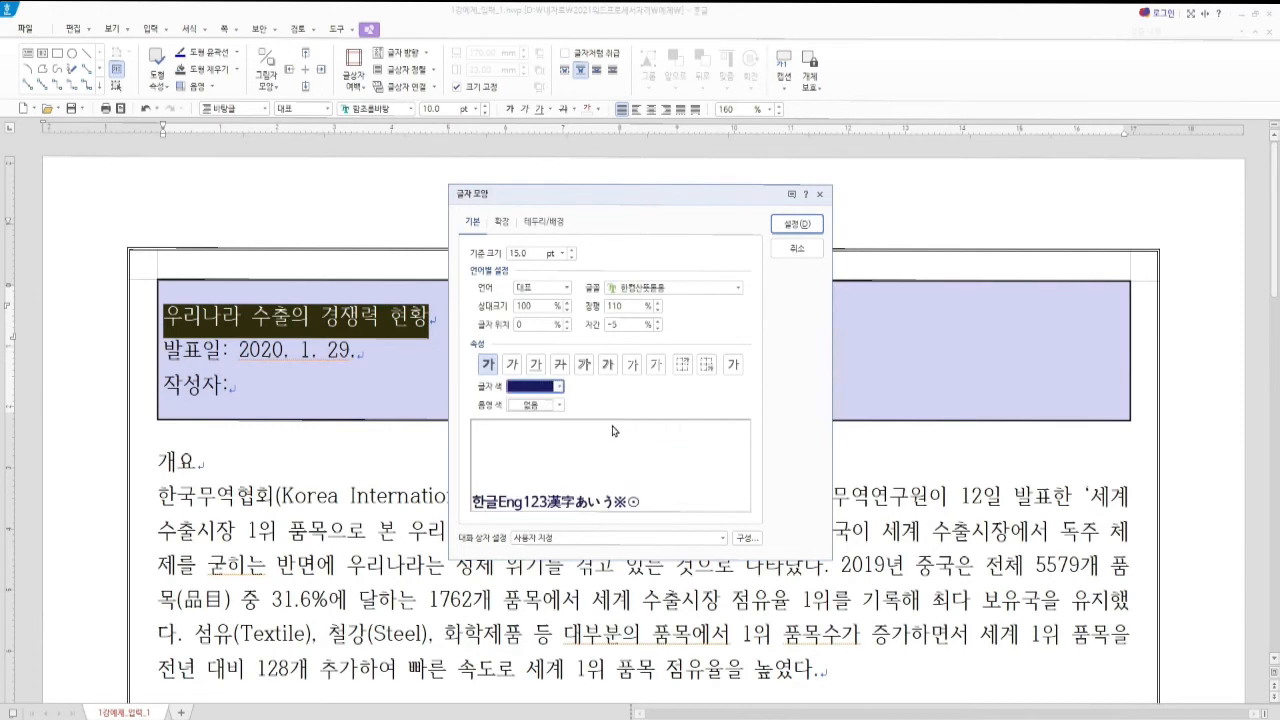
left_click(791, 227)
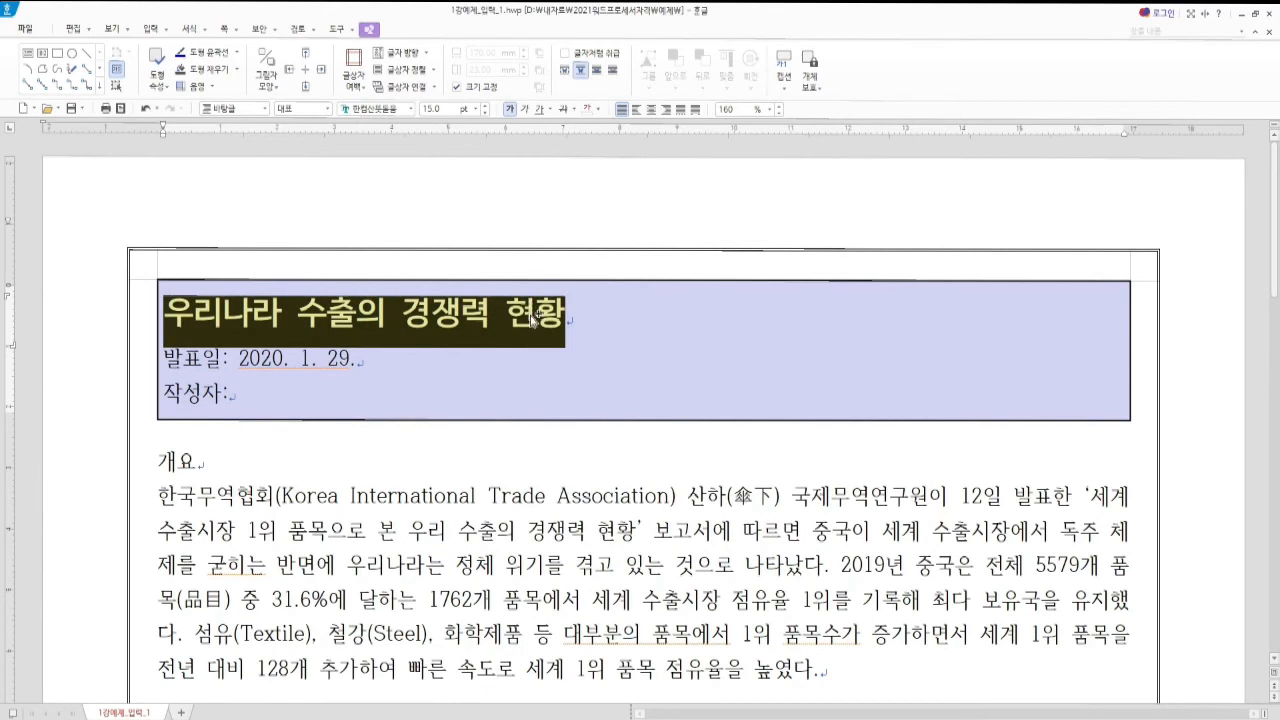
Centre the title line and select the 발표일 and 작성자 lines
key("ctrl+shift+c")
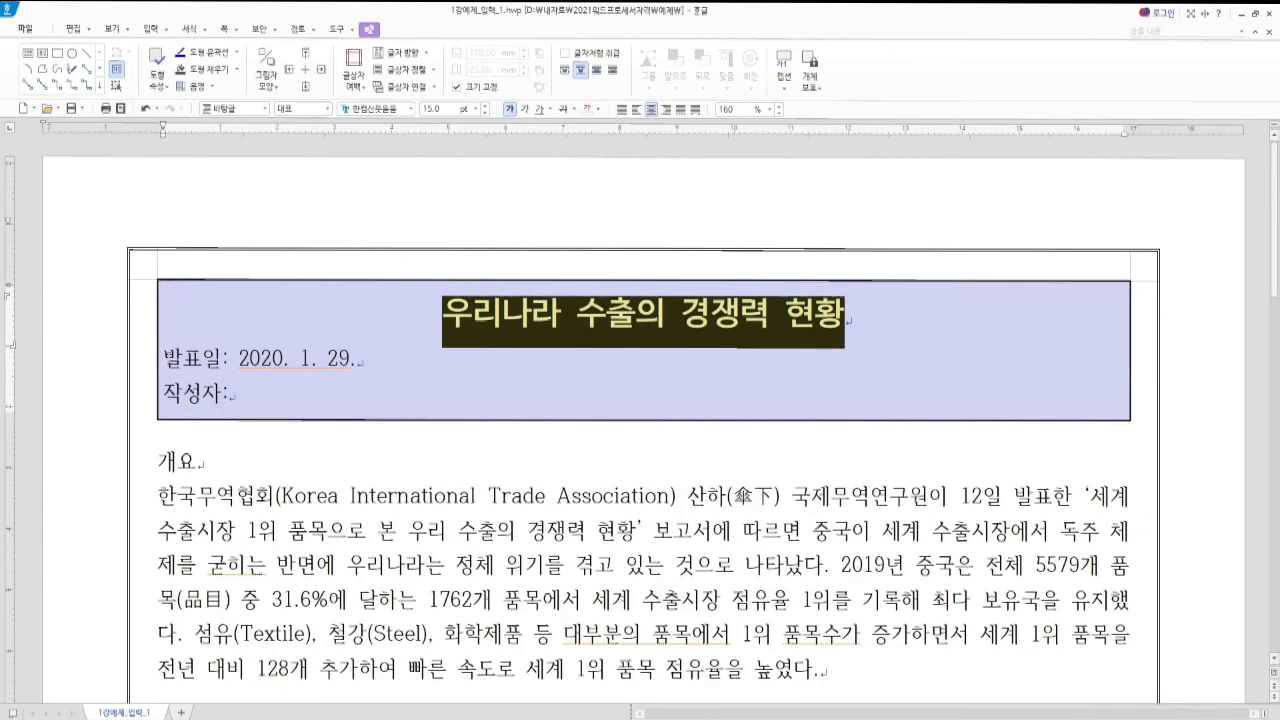
left_click_drag(177, 360, 219, 374)
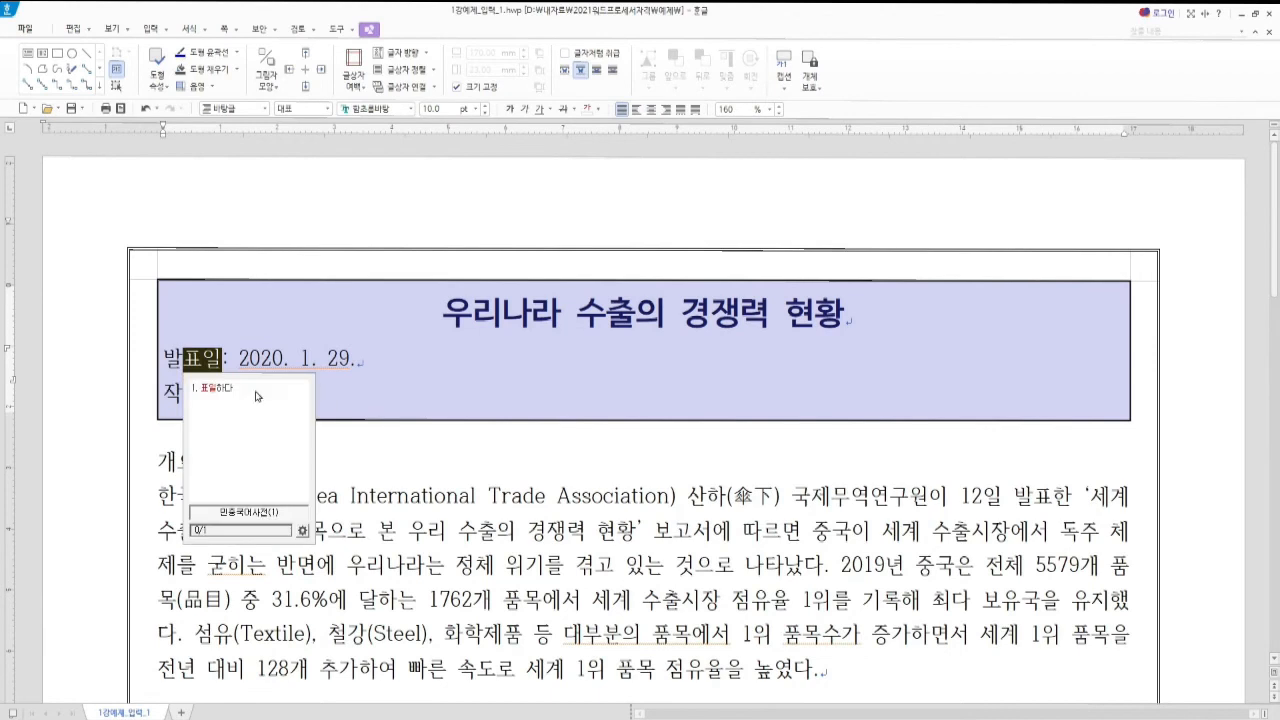
left_click(179, 366)
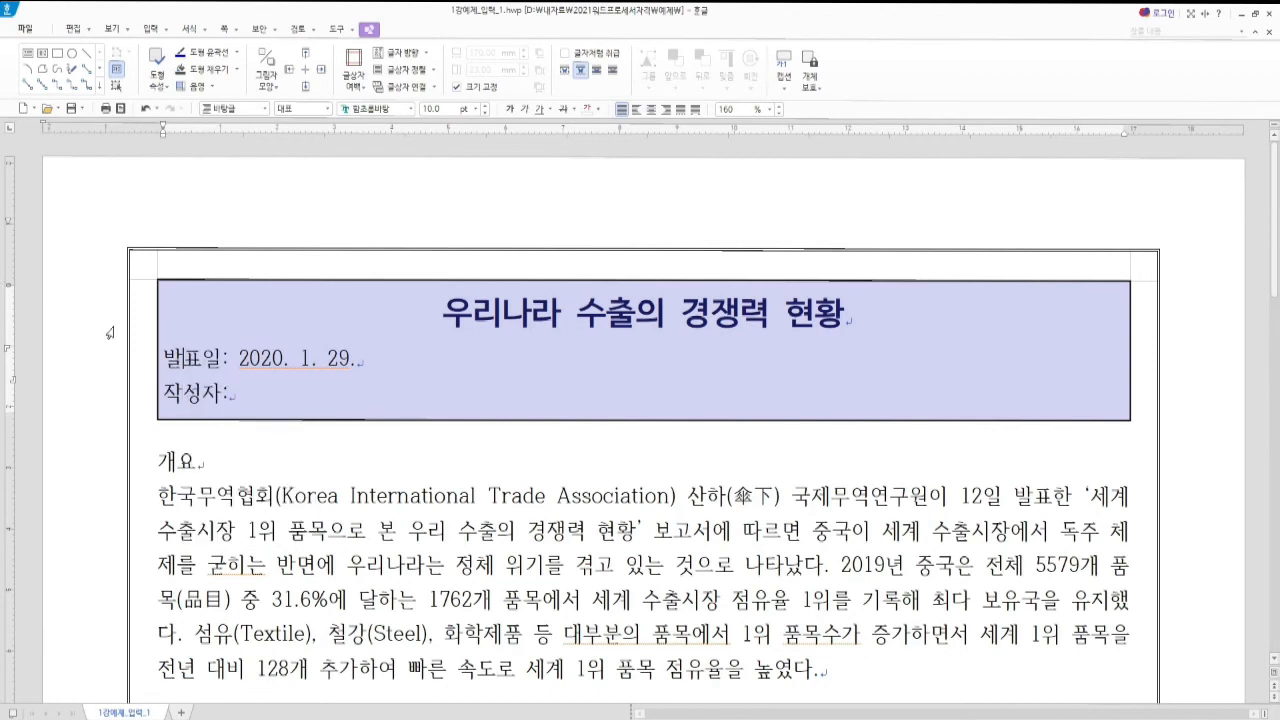
left_click_drag(164, 358, 248, 399)
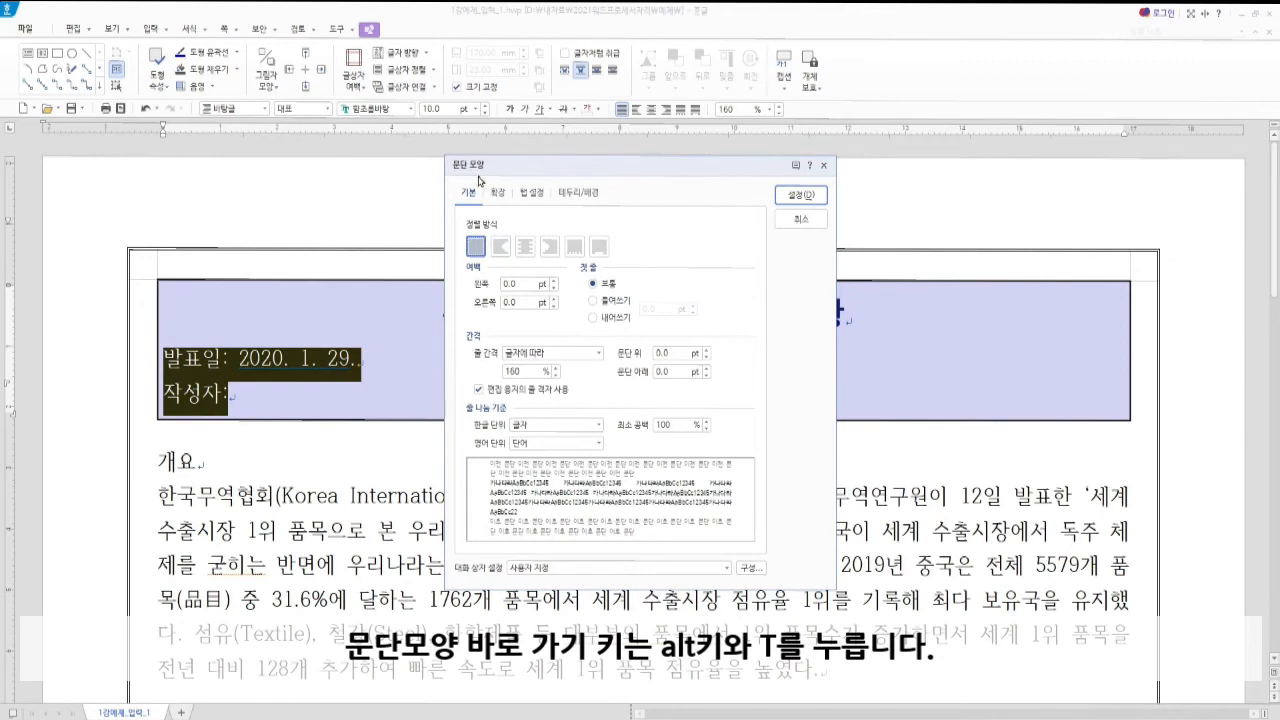
Give the 발표일 and 작성자 lines a 340 pt left margin, then deselect them
left_click(510, 284)
type("340")
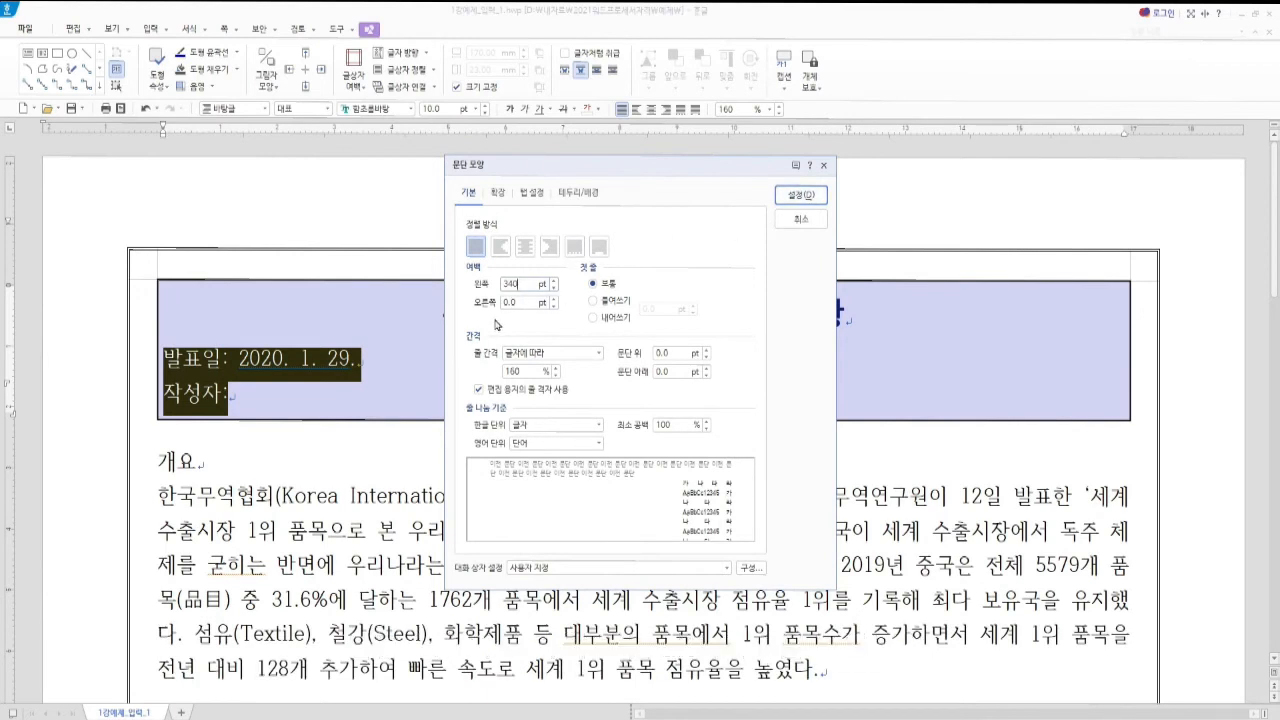
key("alt")
key("alt+f")
left_click(801, 195)
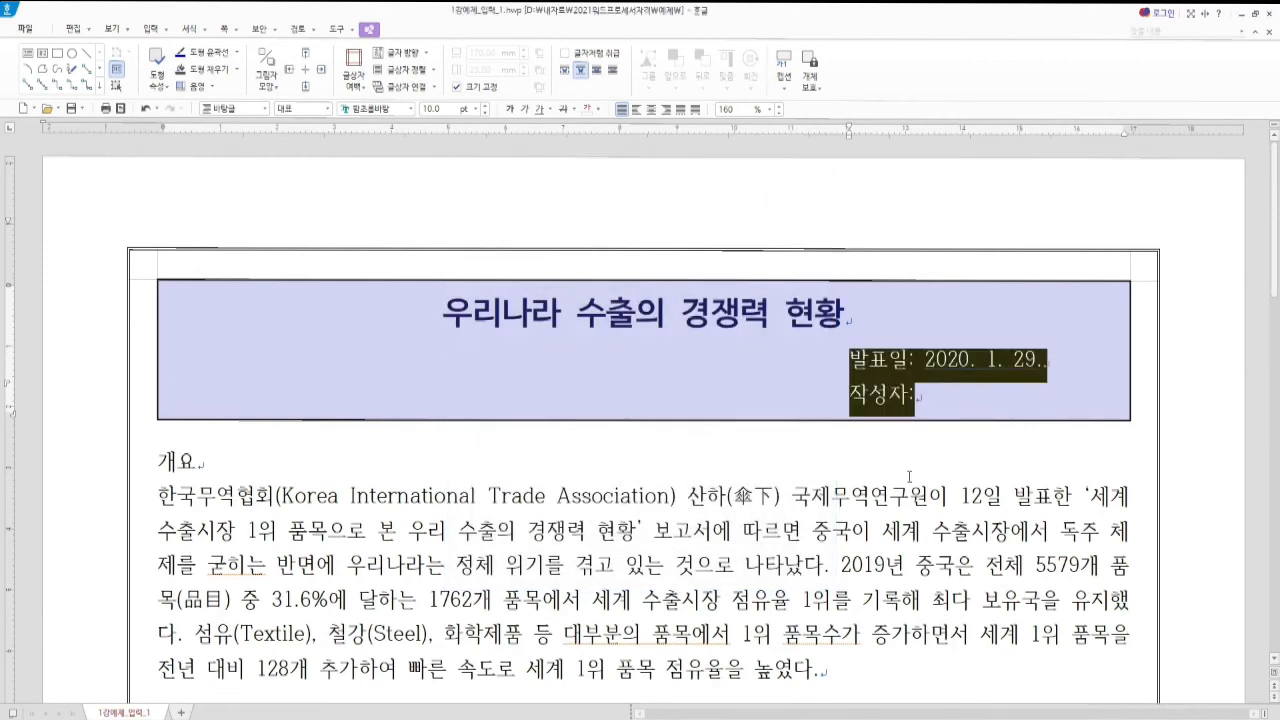
left_click(941, 398)
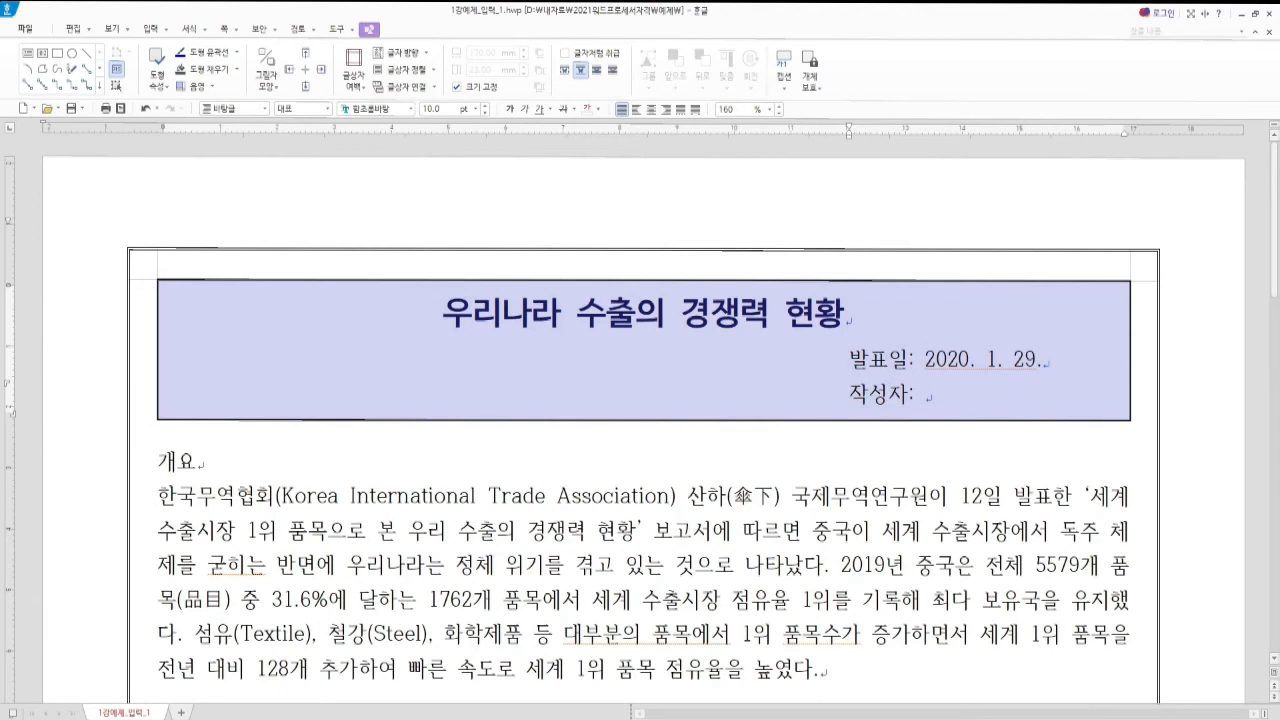
Insert a fill-in field with the prompt 이름 직위 after 작성자:
left_click(923, 393)
key("ctrl+k")
key("e")
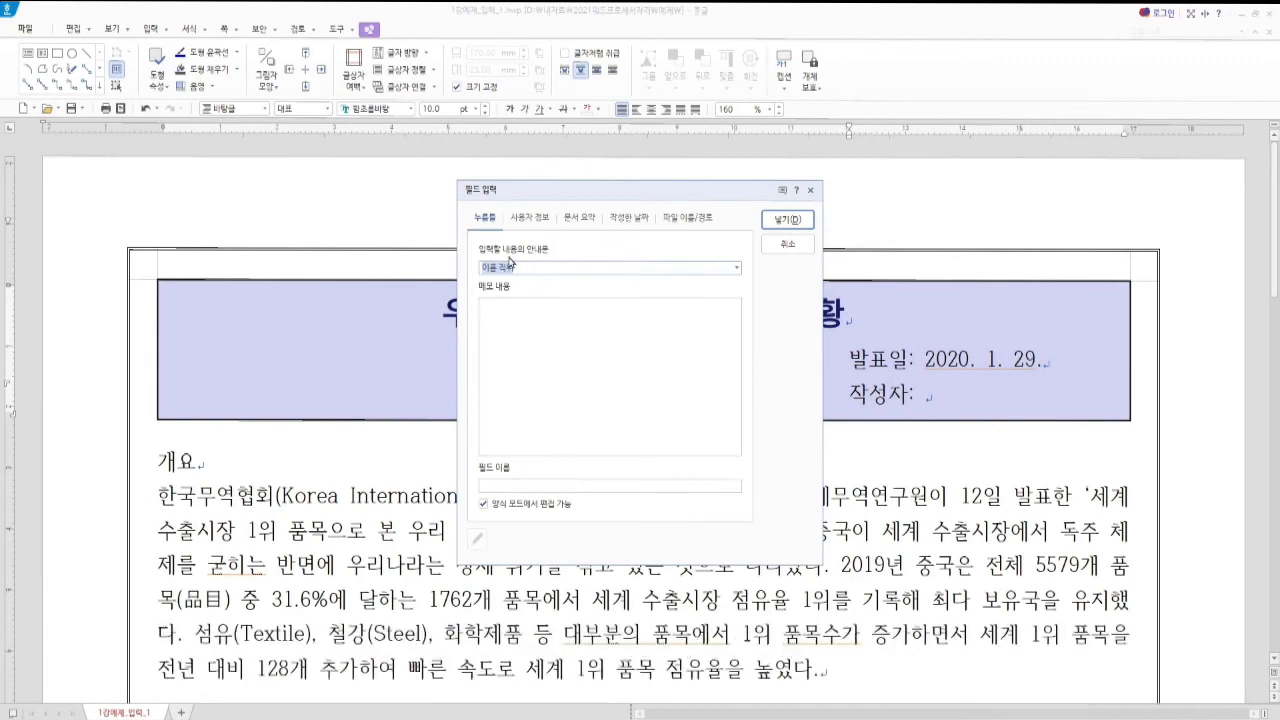
key("alt+Tab")
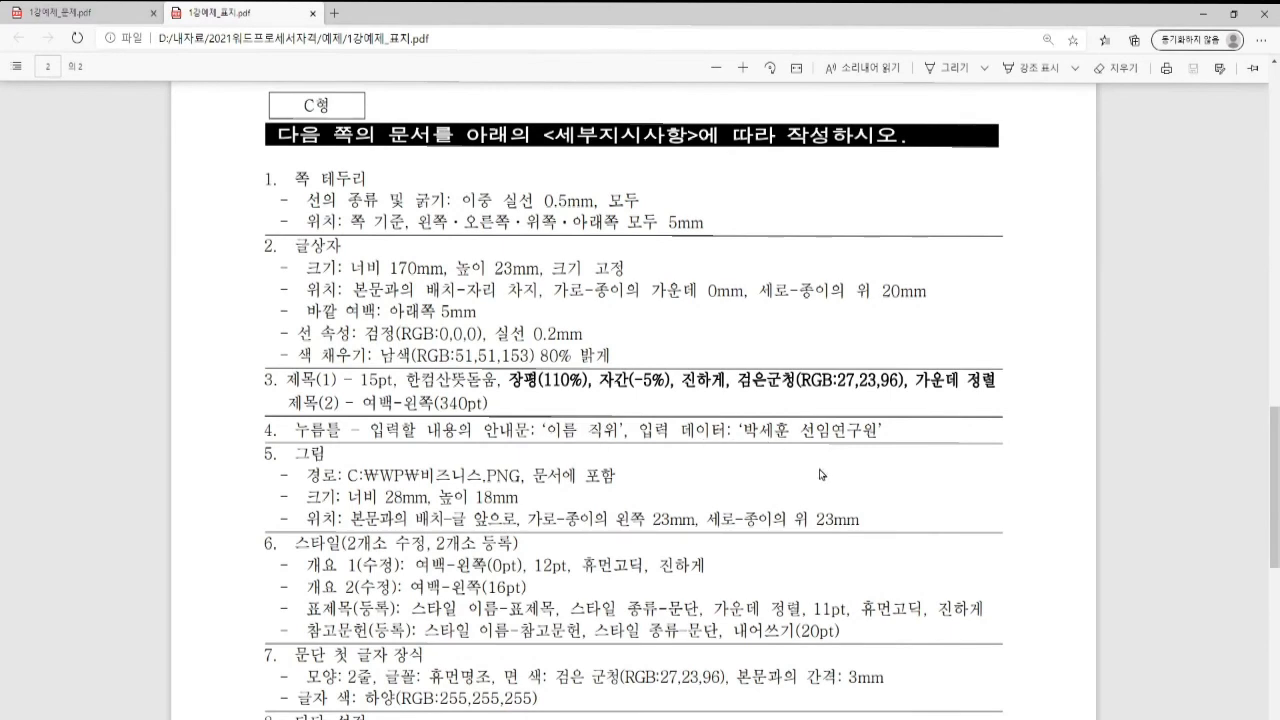
key("alt+Tab")
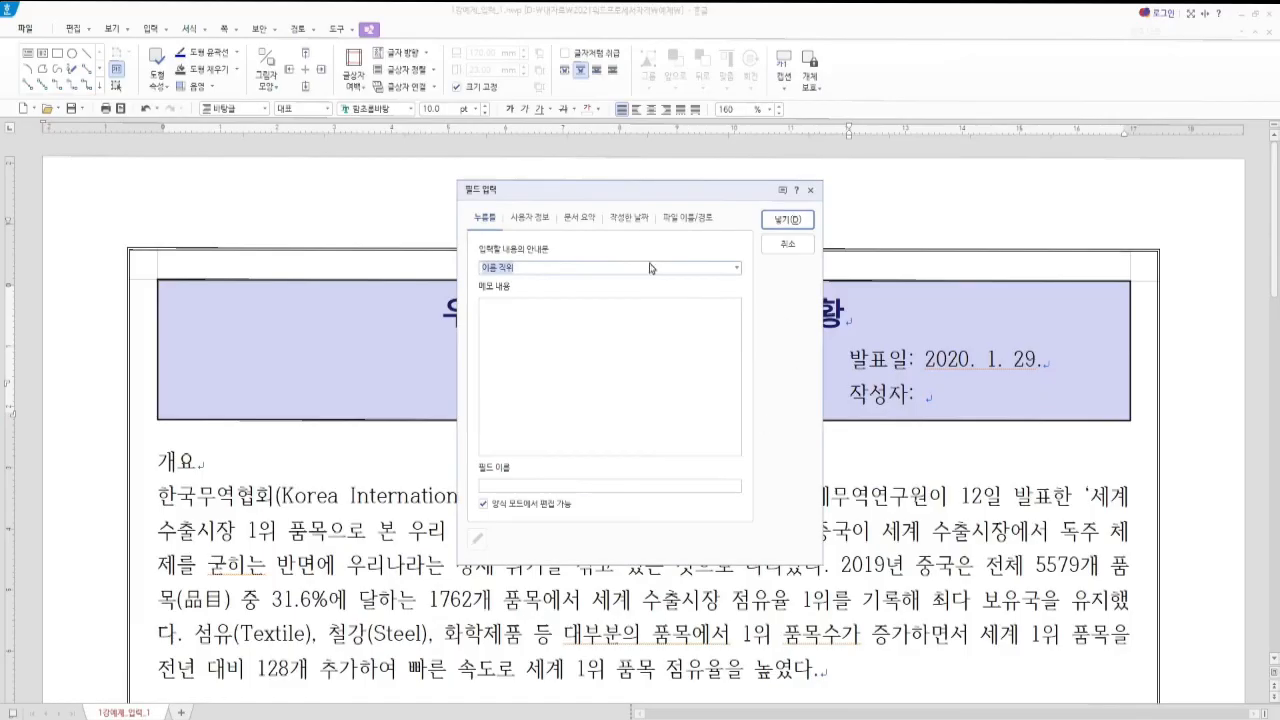
left_click(779, 220)
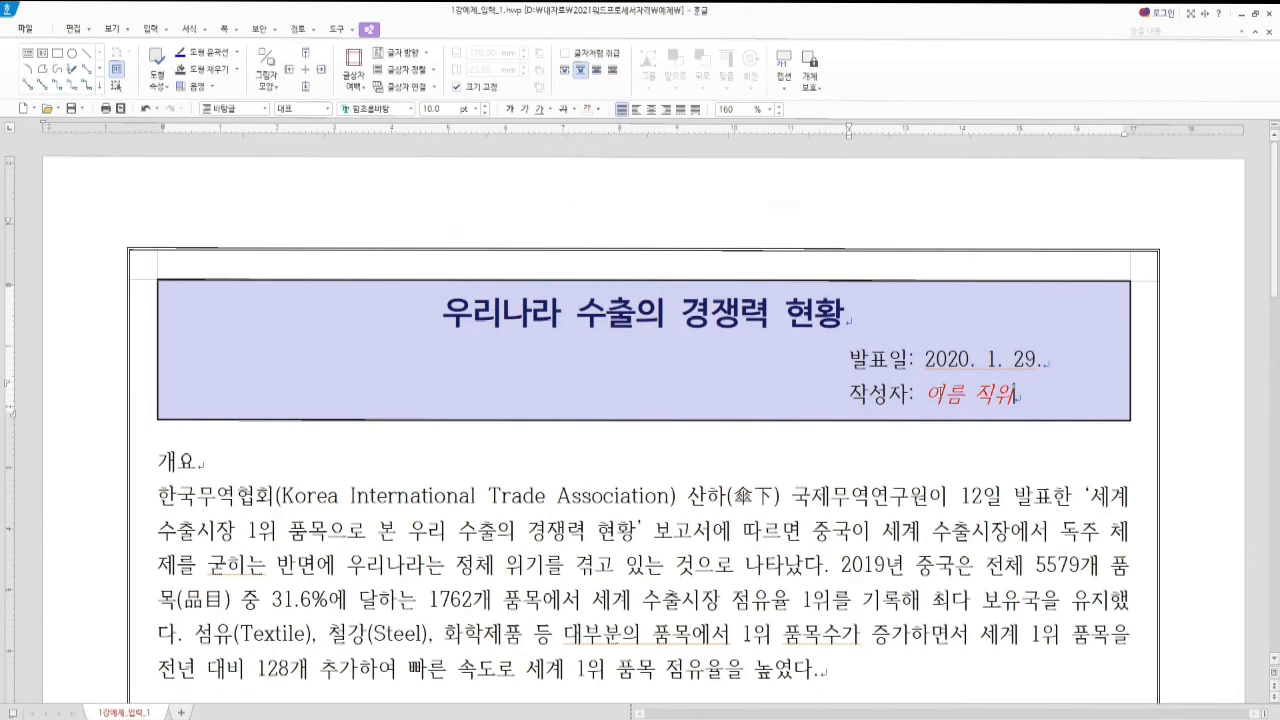
Fill the field with the author's name and the job title 선임연구원
left_click(940, 393)
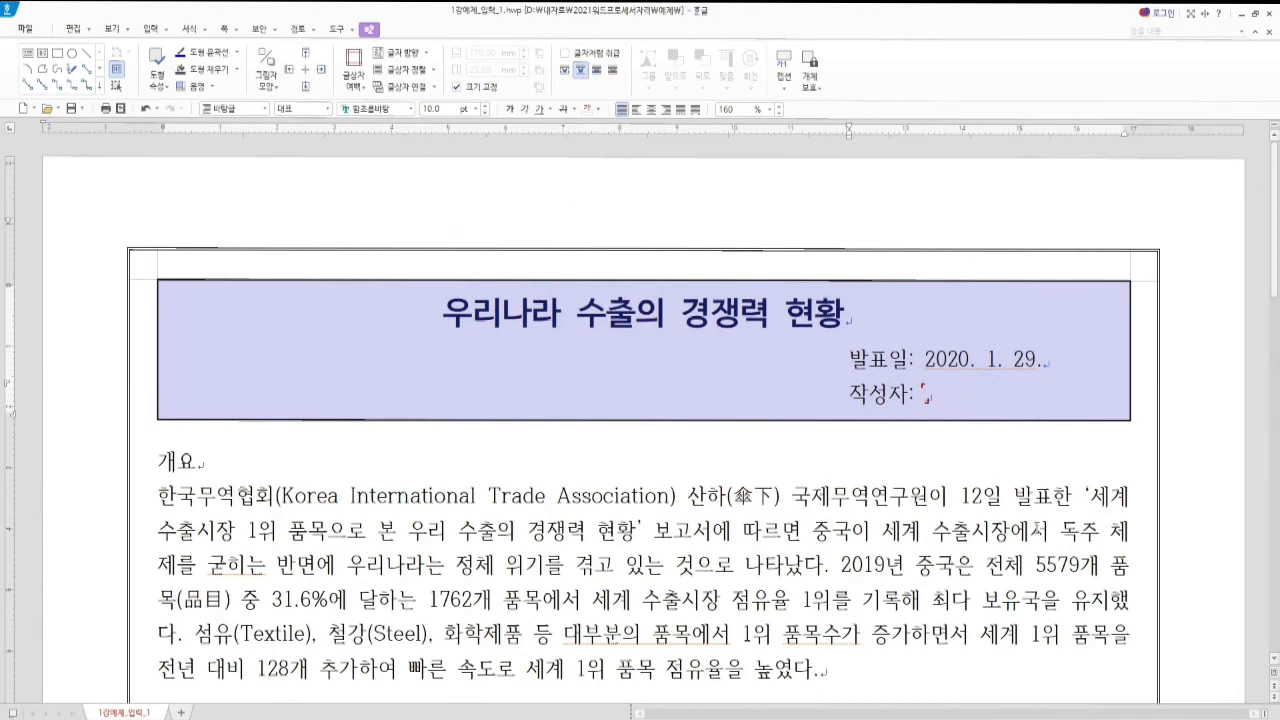
type("입연")
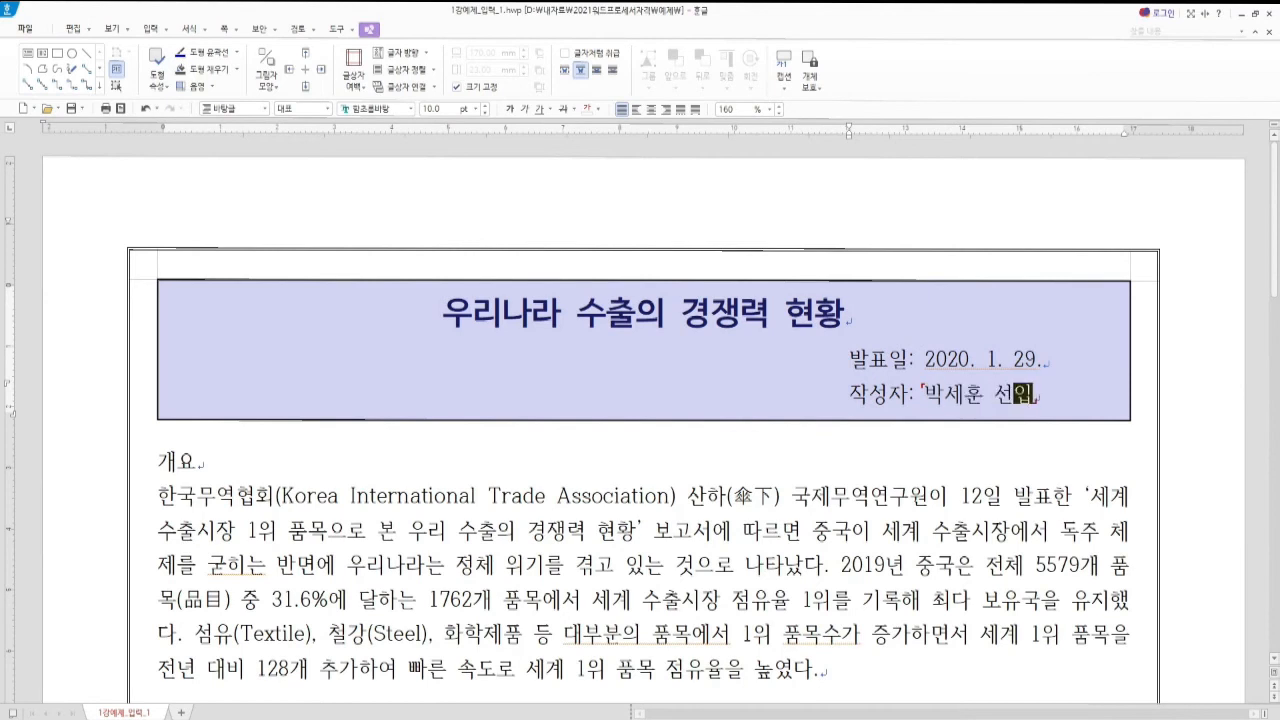
key("BackSpace")
key("BackSpace")
key("BackSpace")
key("BackSpace")
type("임연구원")
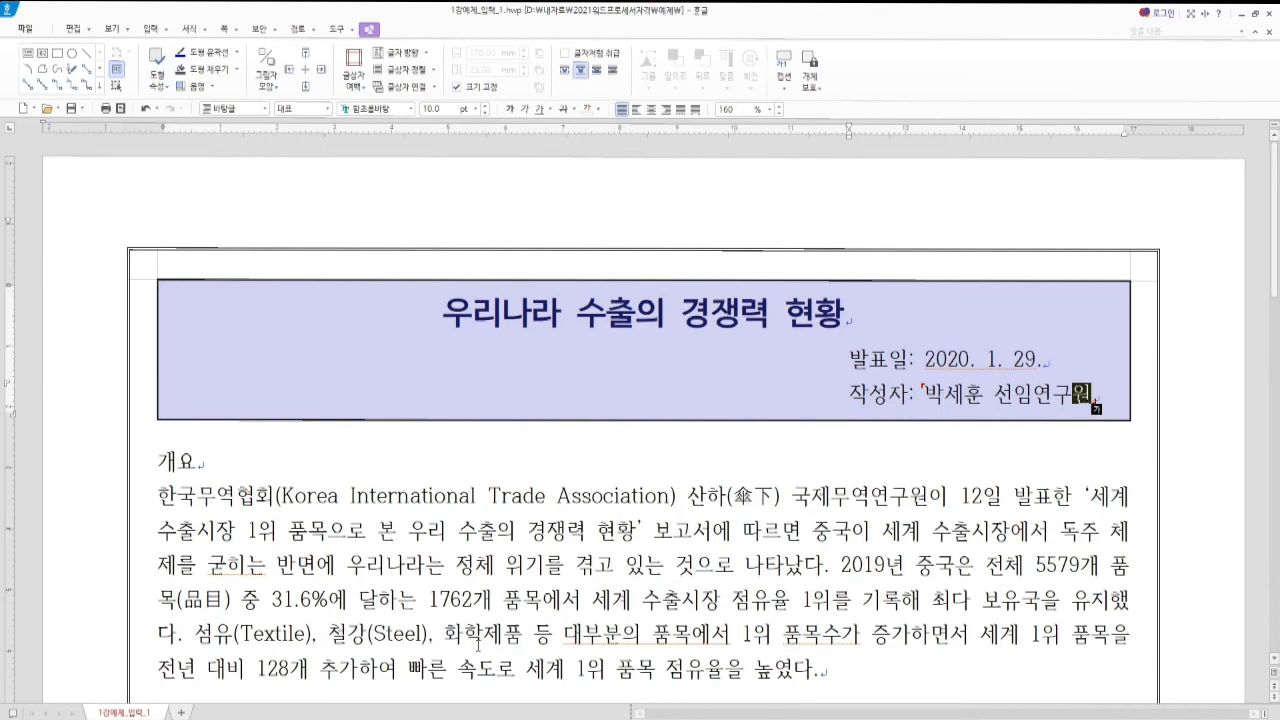
left_click(851, 358)
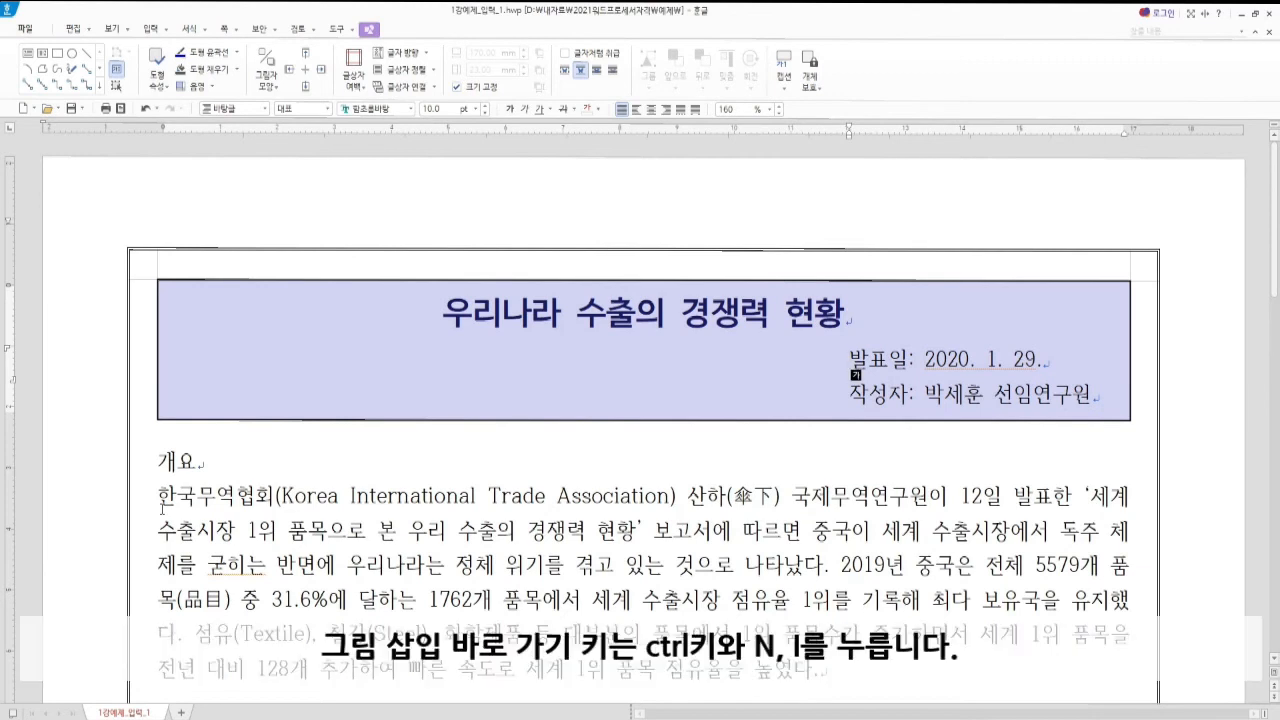
Insert 비즈니스 from D:\내자료\2021워드프로세서자격\예제\그림, drawn at the title box's left
key("ctrl+n")
key("i")
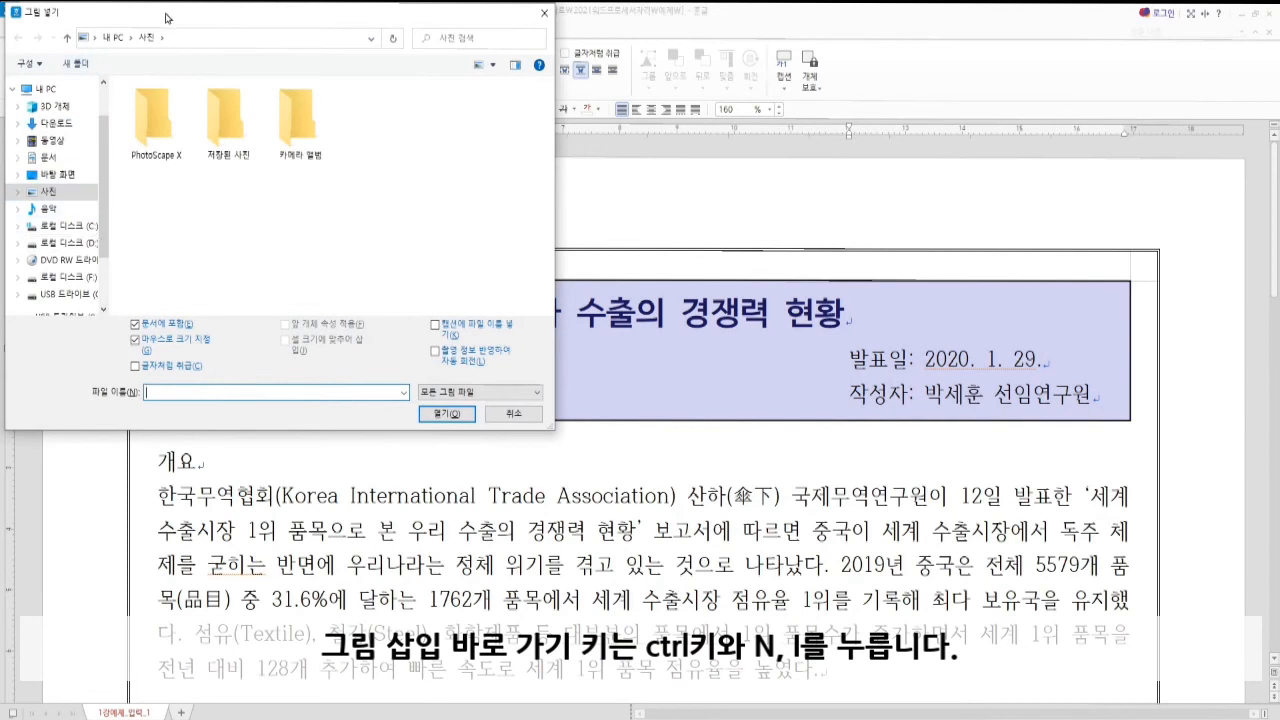
left_click_drag(169, 19, 339, 129)
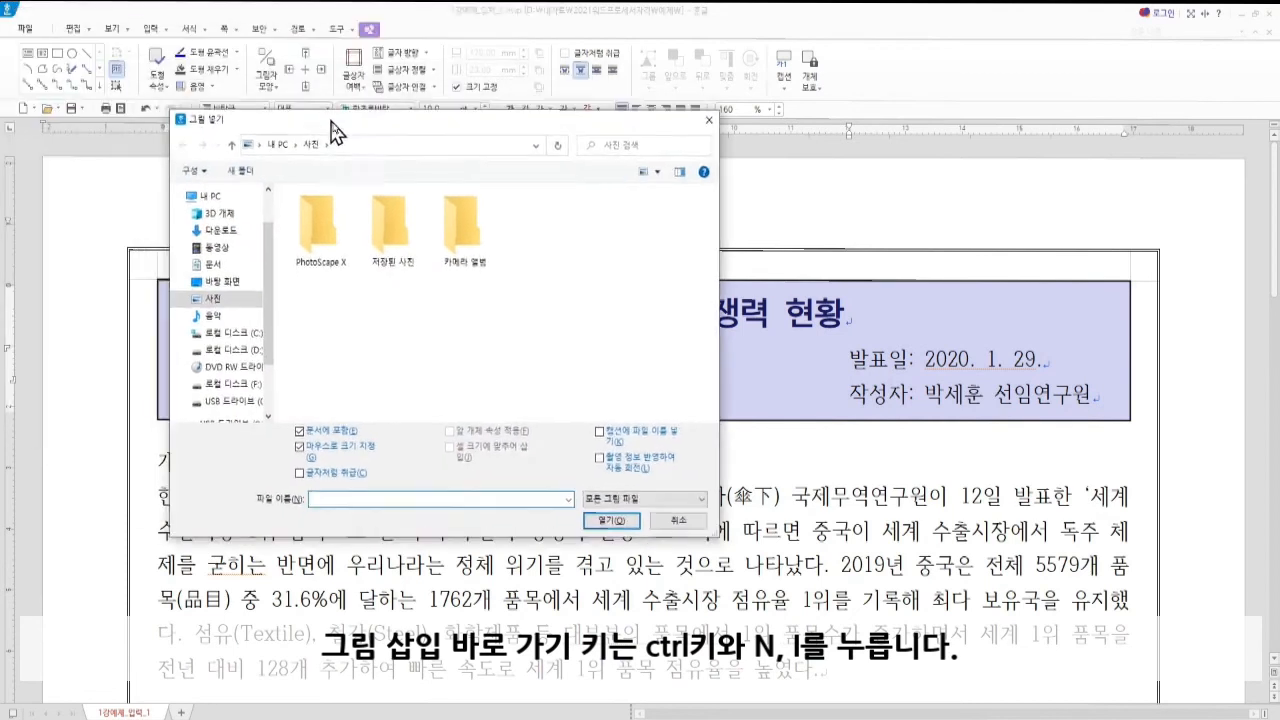
left_click(250, 364)
double_click(325, 233)
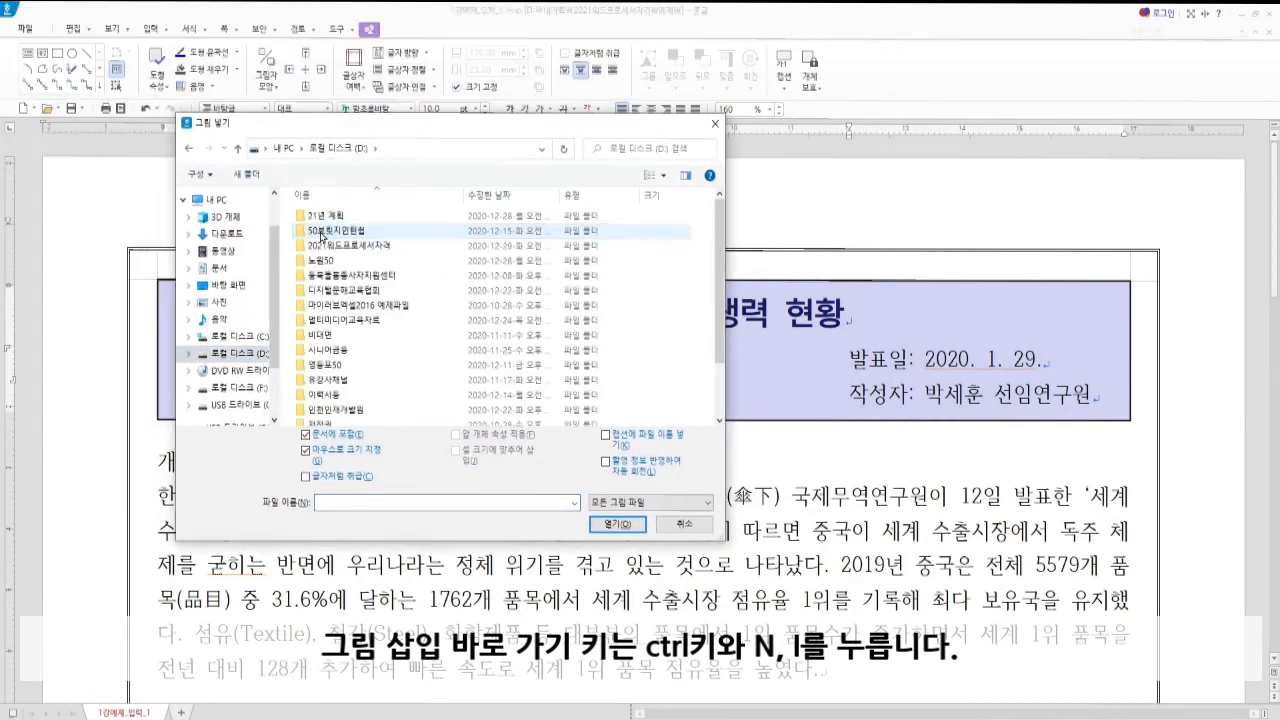
double_click(340, 245)
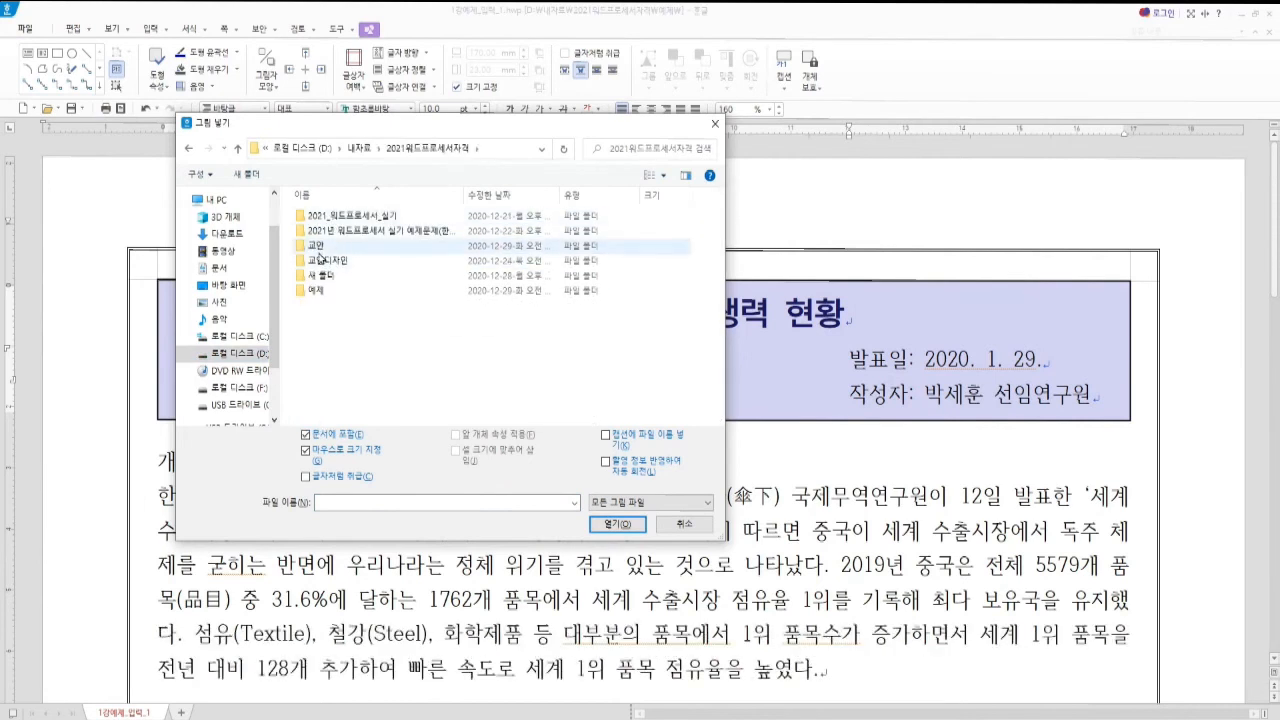
double_click(330, 291)
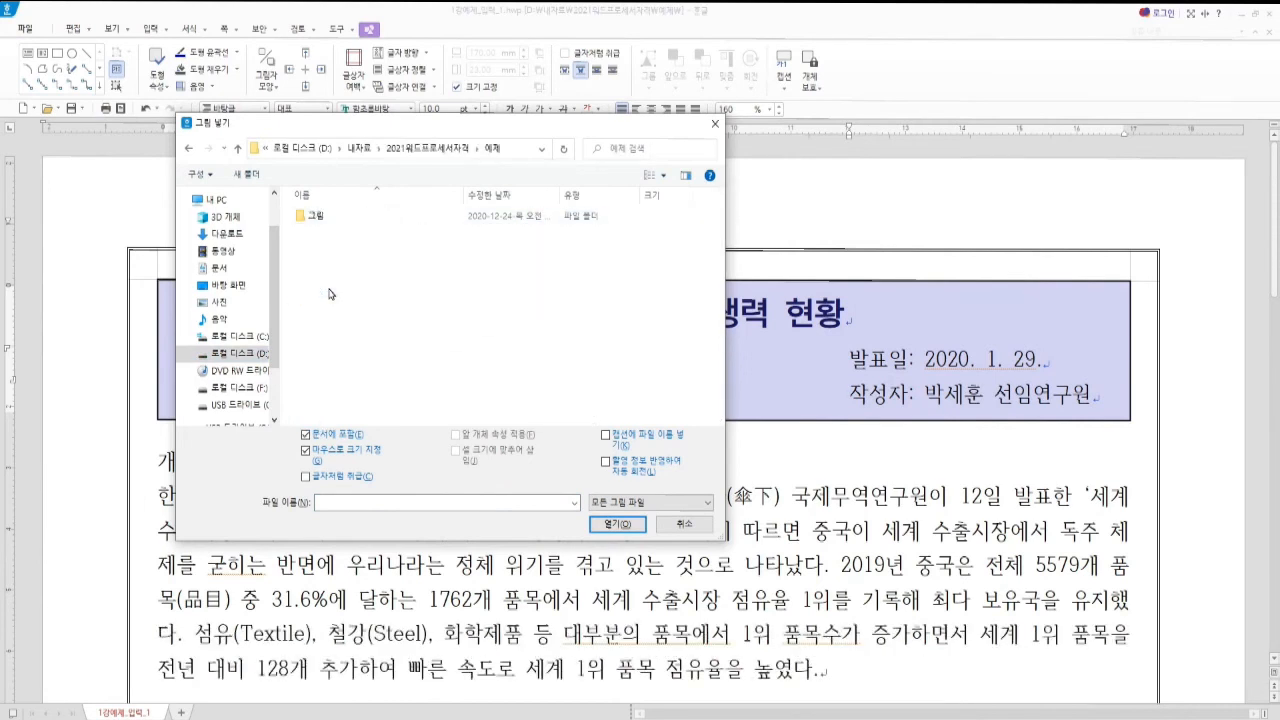
double_click(318, 218)
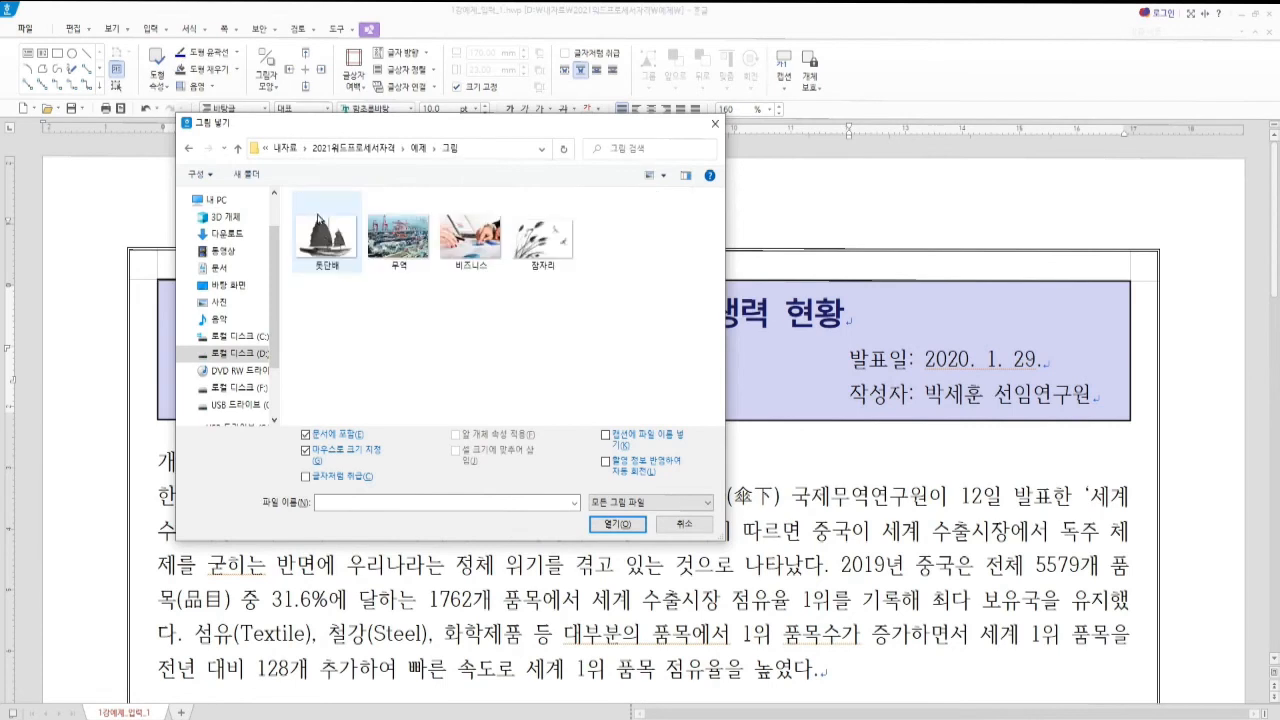
left_click(478, 244)
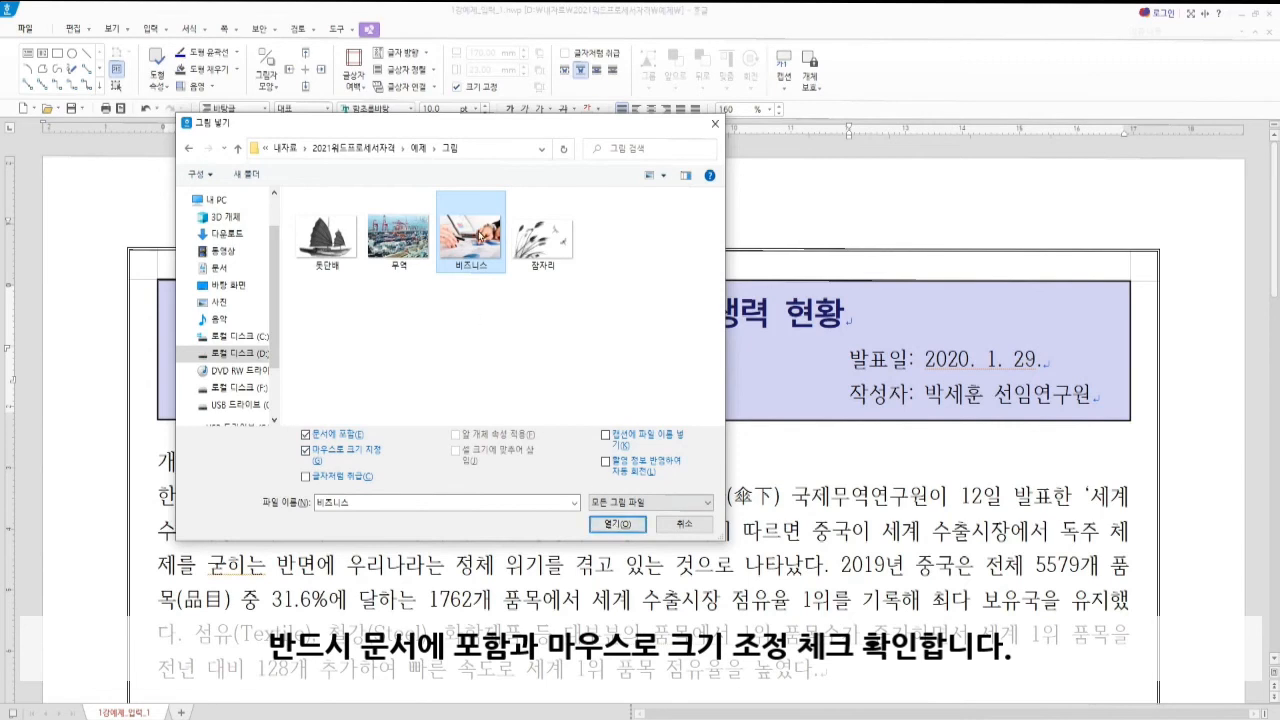
left_click(607, 525)
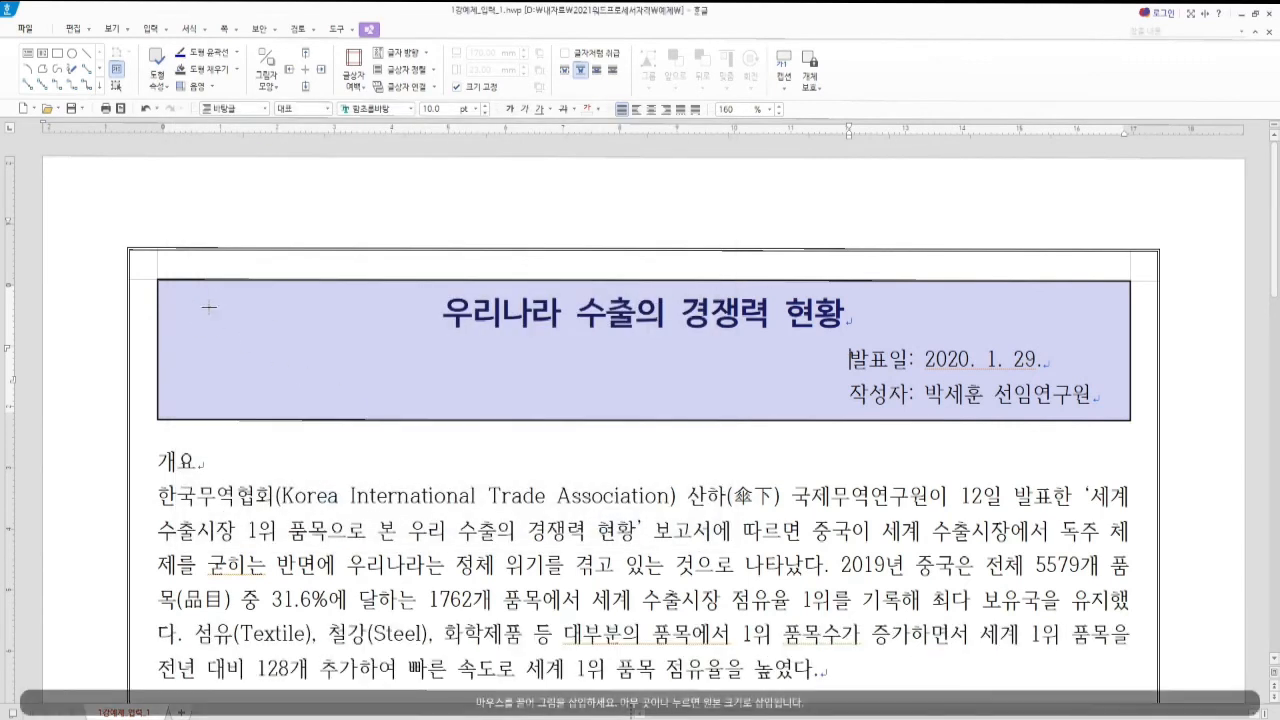
left_click_drag(177, 295, 311, 393)
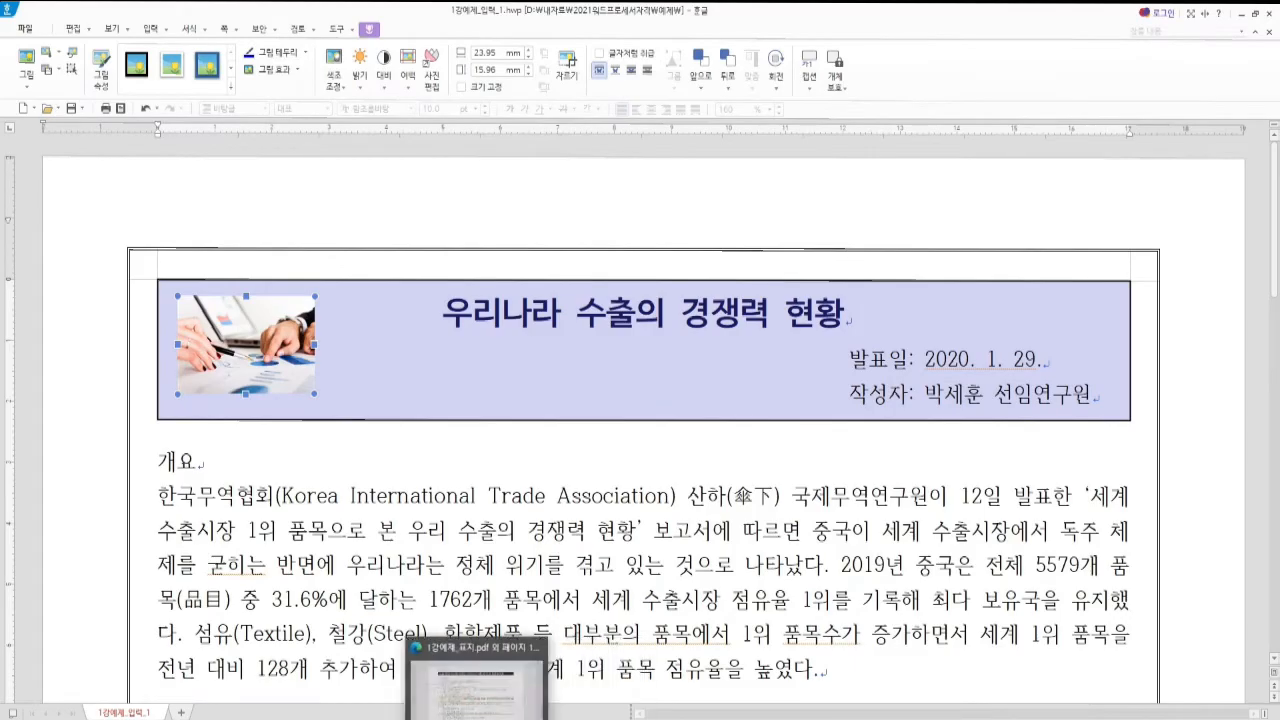
Check the picture specs in the exam PDFs and open the picture's Object Properties
left_click(498, 700)
left_click(96, 15)
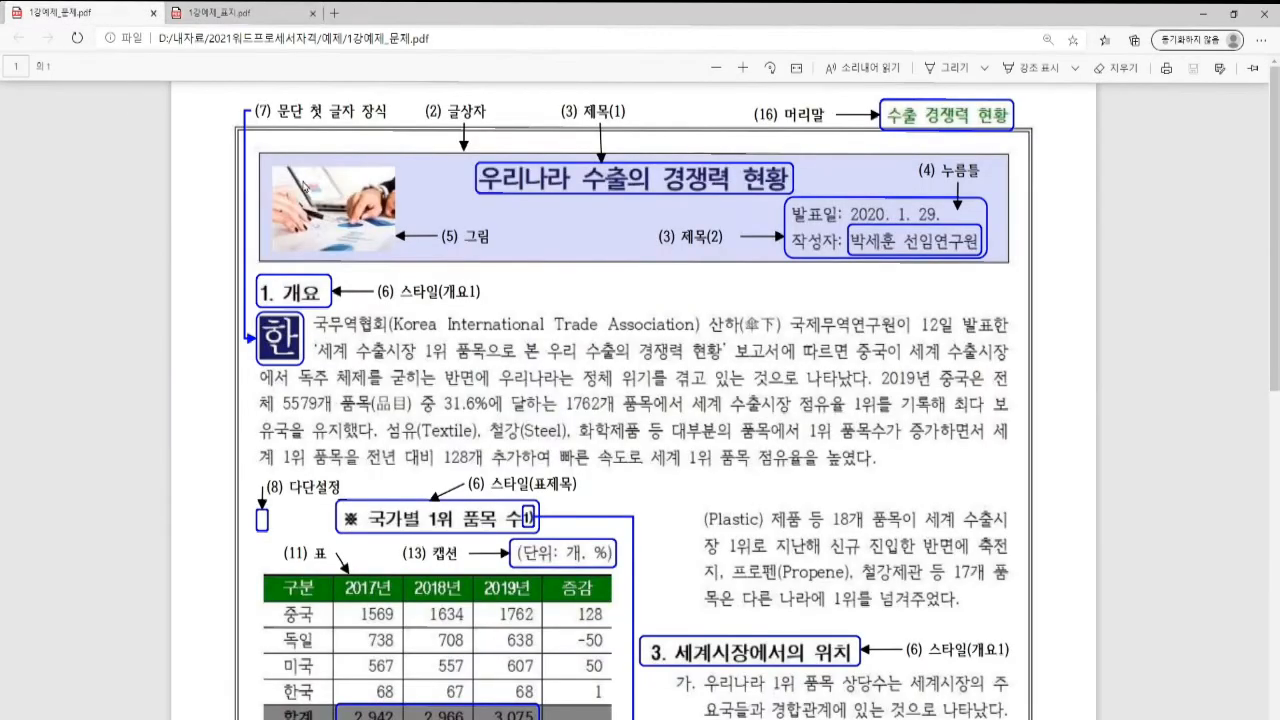
left_click(1205, 16)
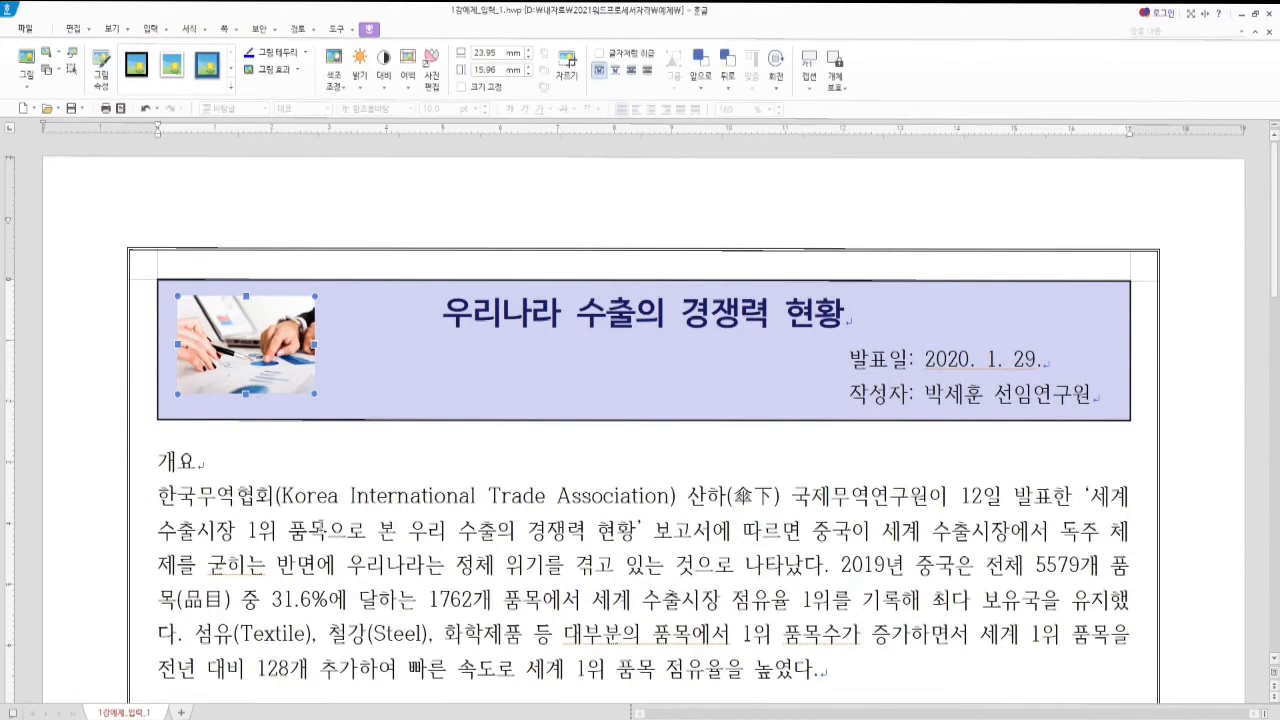
key("p")
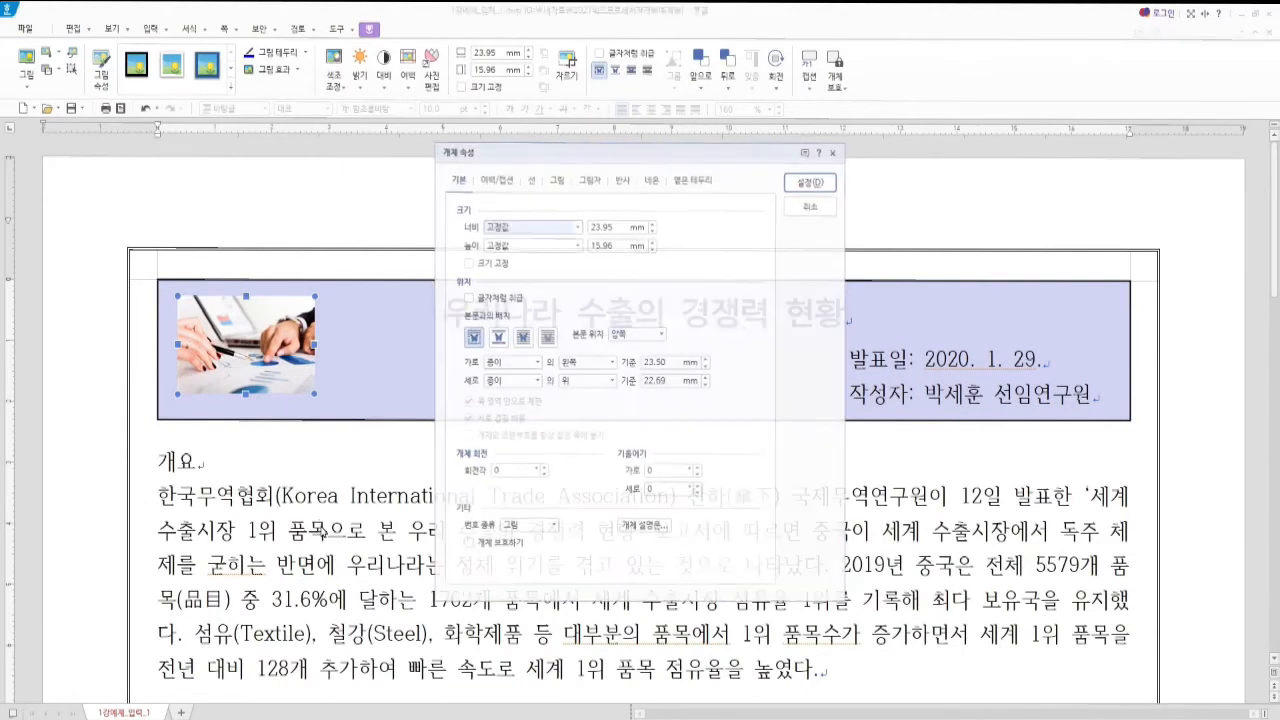
left_click_drag(531, 153, 468, 165)
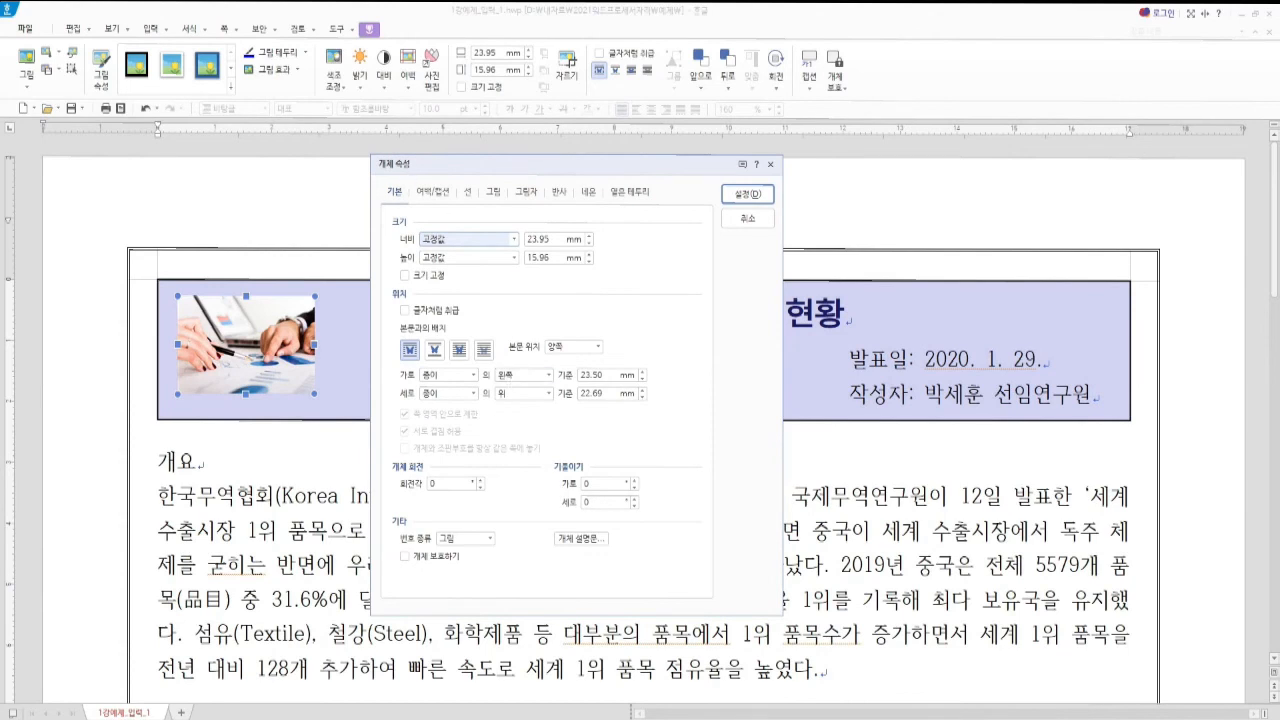
key("alt+Tab")
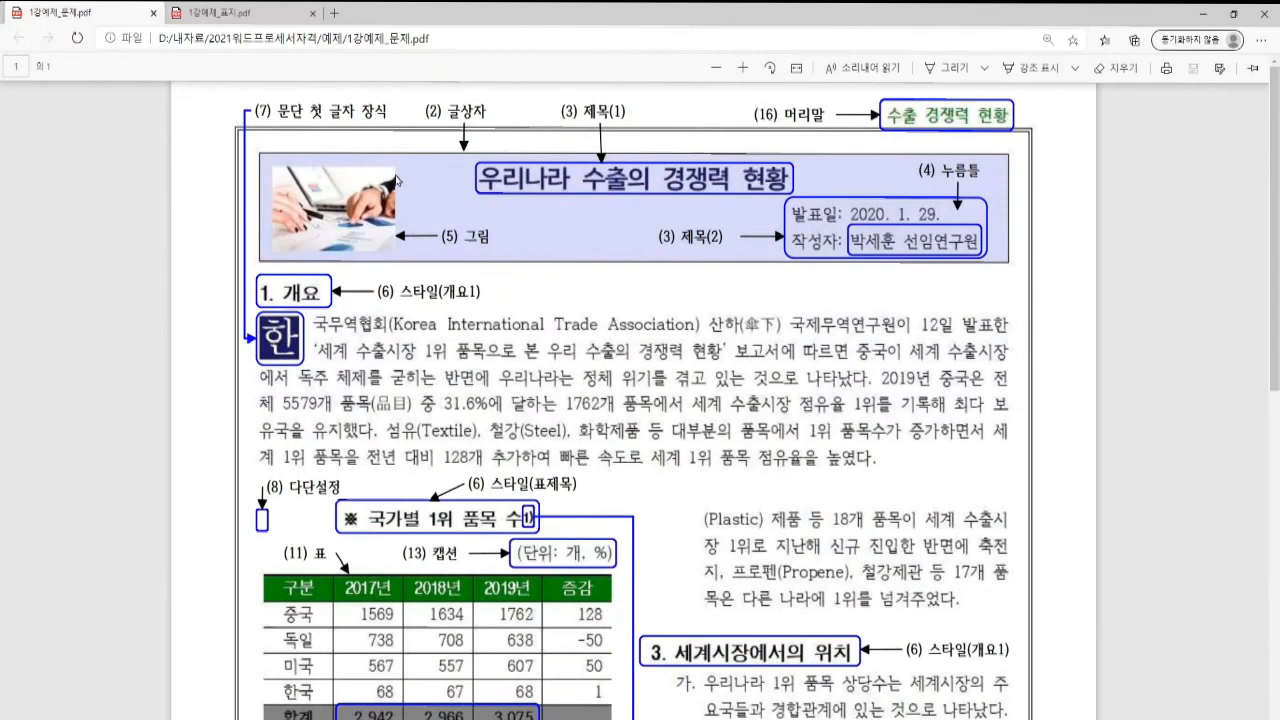
left_click(240, 14)
scroll(381, 395, "down", 2)
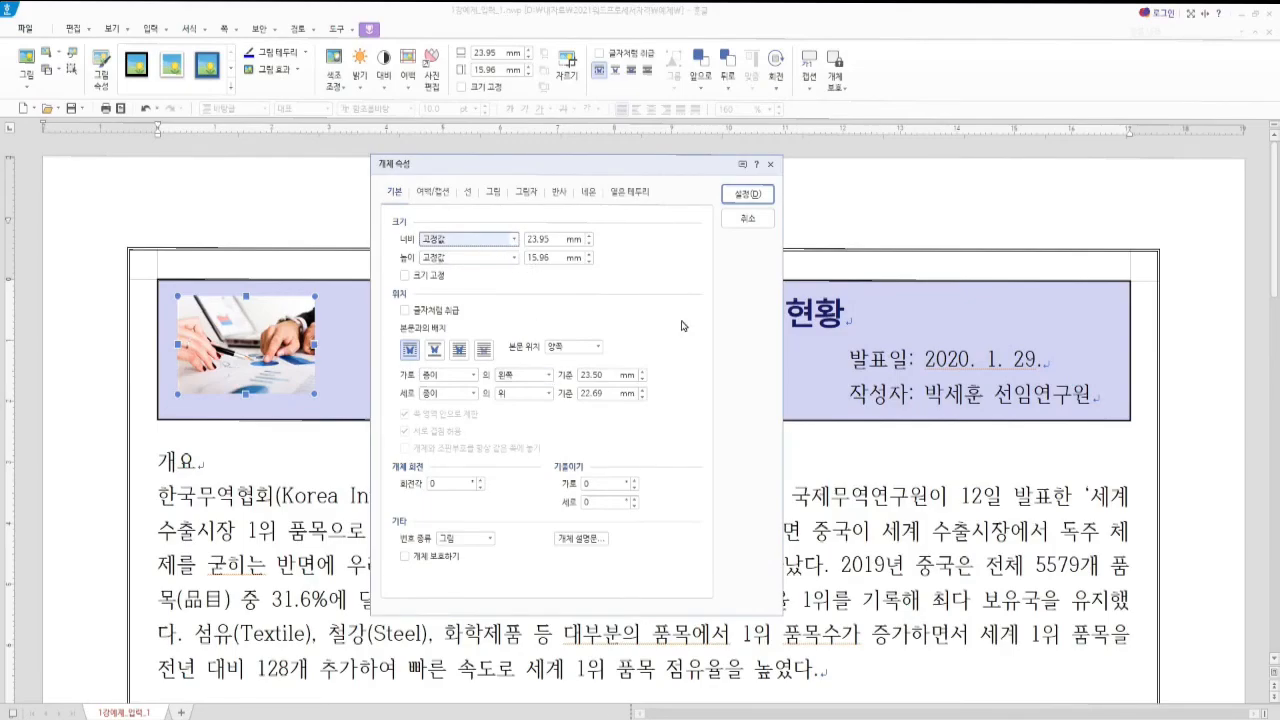
Set the picture size to 28 mm wide by 18 mm high
key("alt")
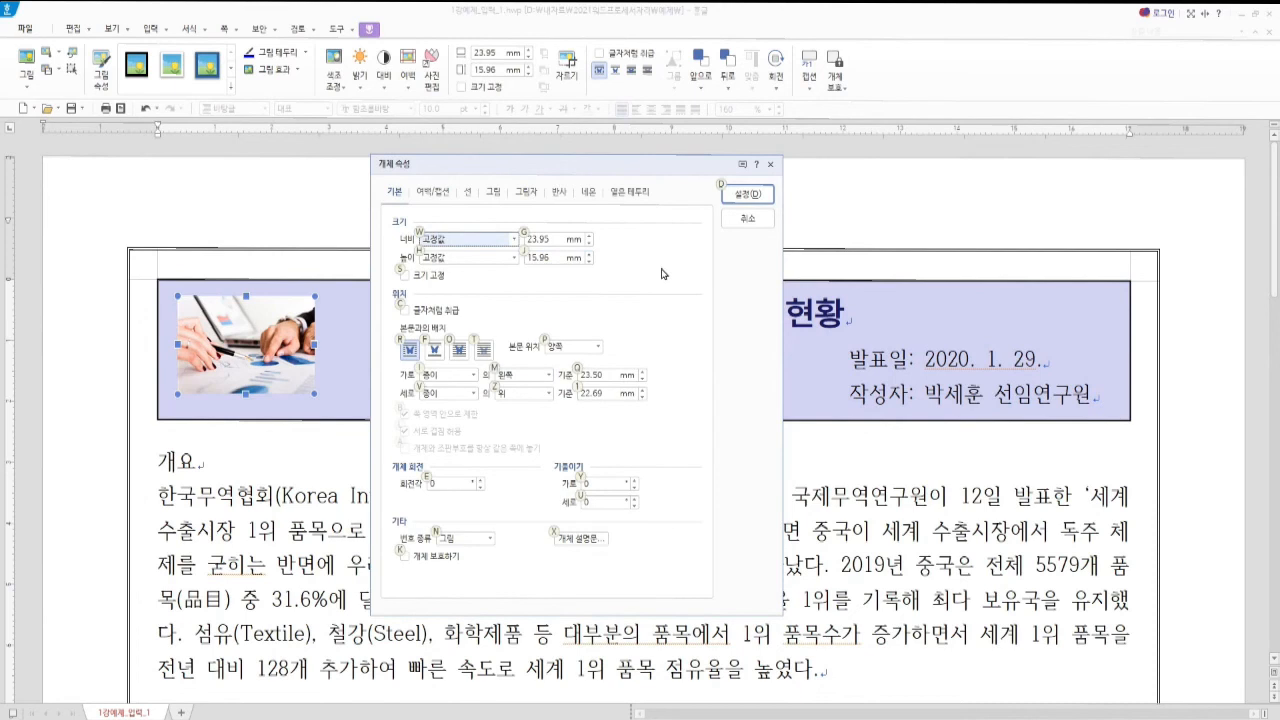
key("g")
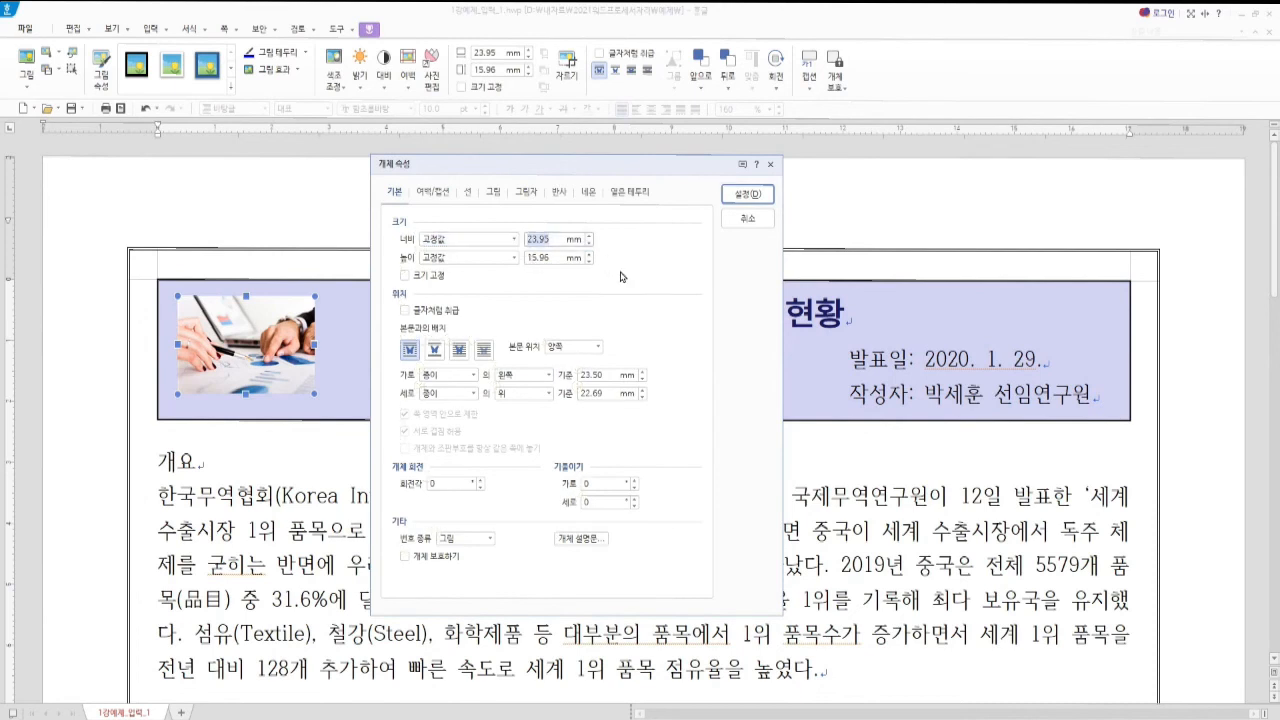
type("28")
key("Tab")
key("Tab")
type("18")
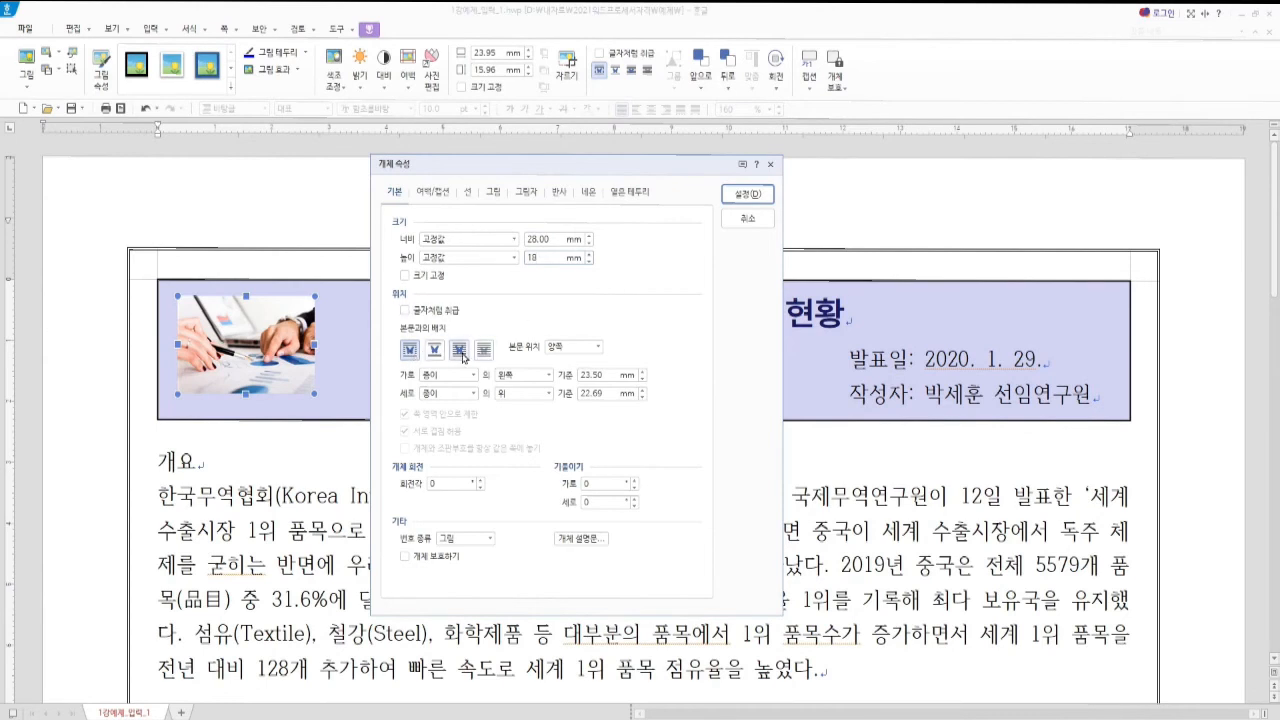
Place the picture in front of text at 23 mm horizontal and vertical offsets
left_click(460, 355)
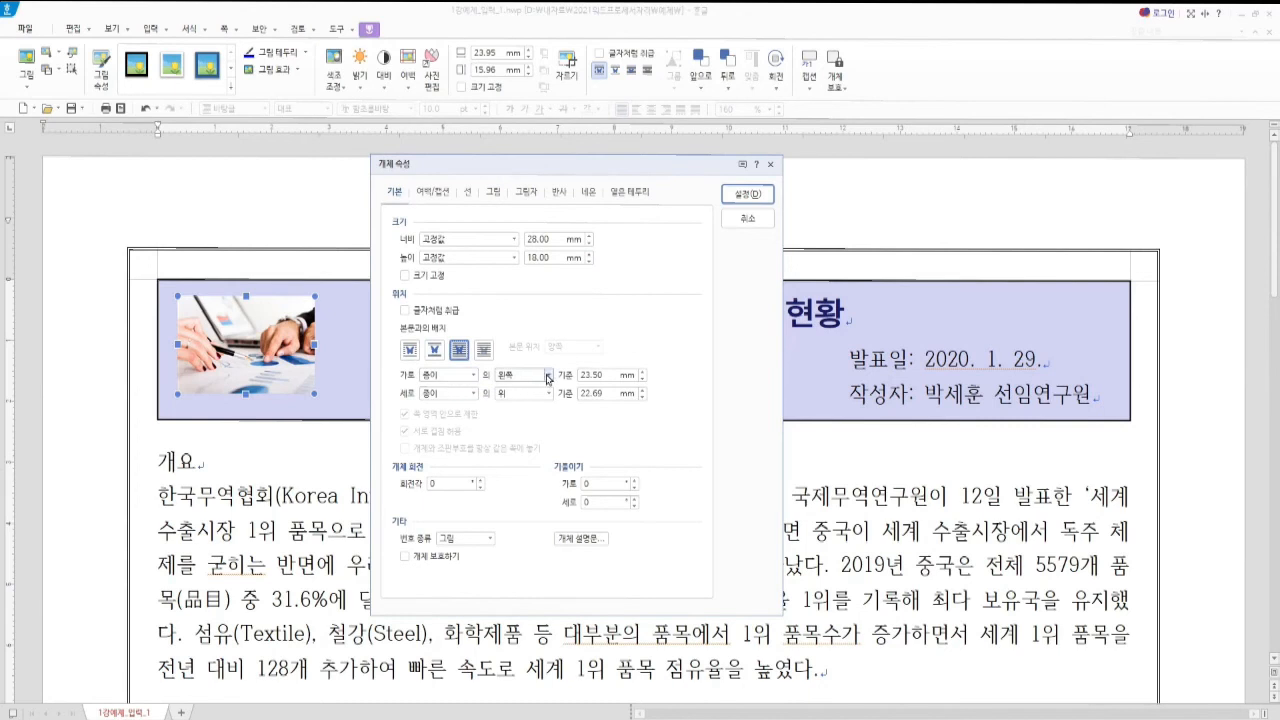
left_click_drag(608, 374, 552, 378)
type("23")
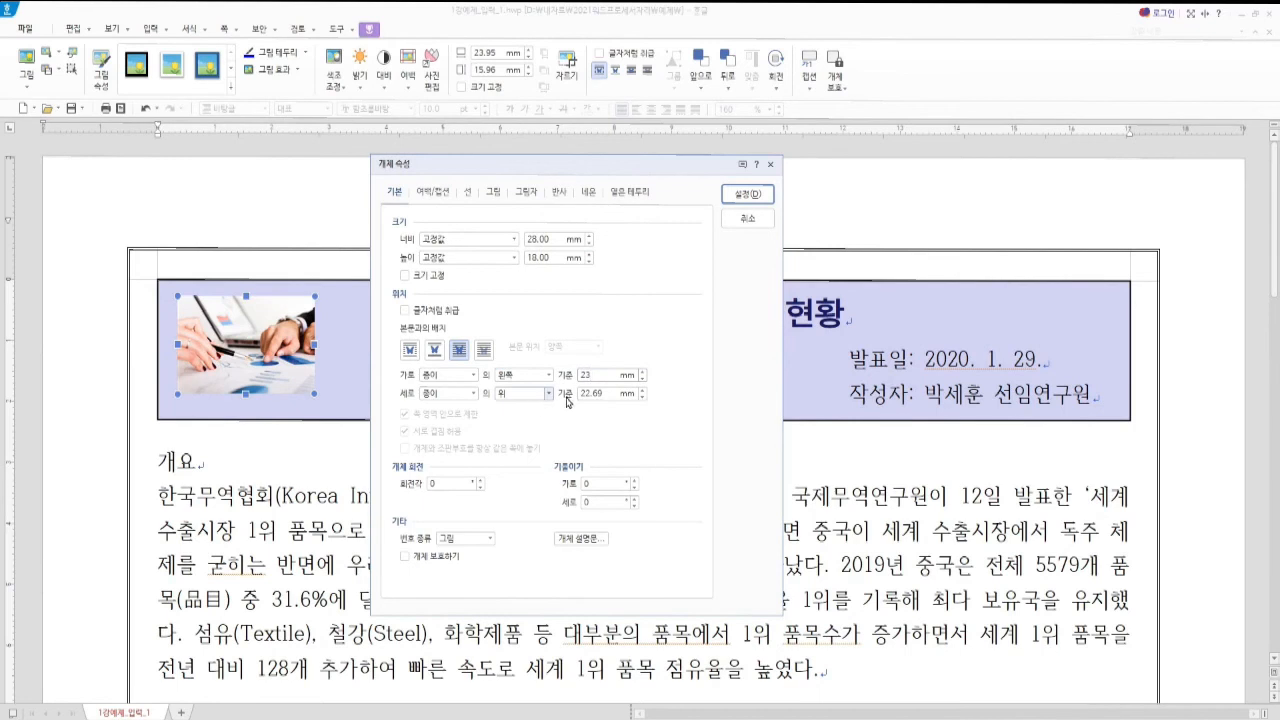
left_click(606, 394)
type("23")
left_click(745, 198)
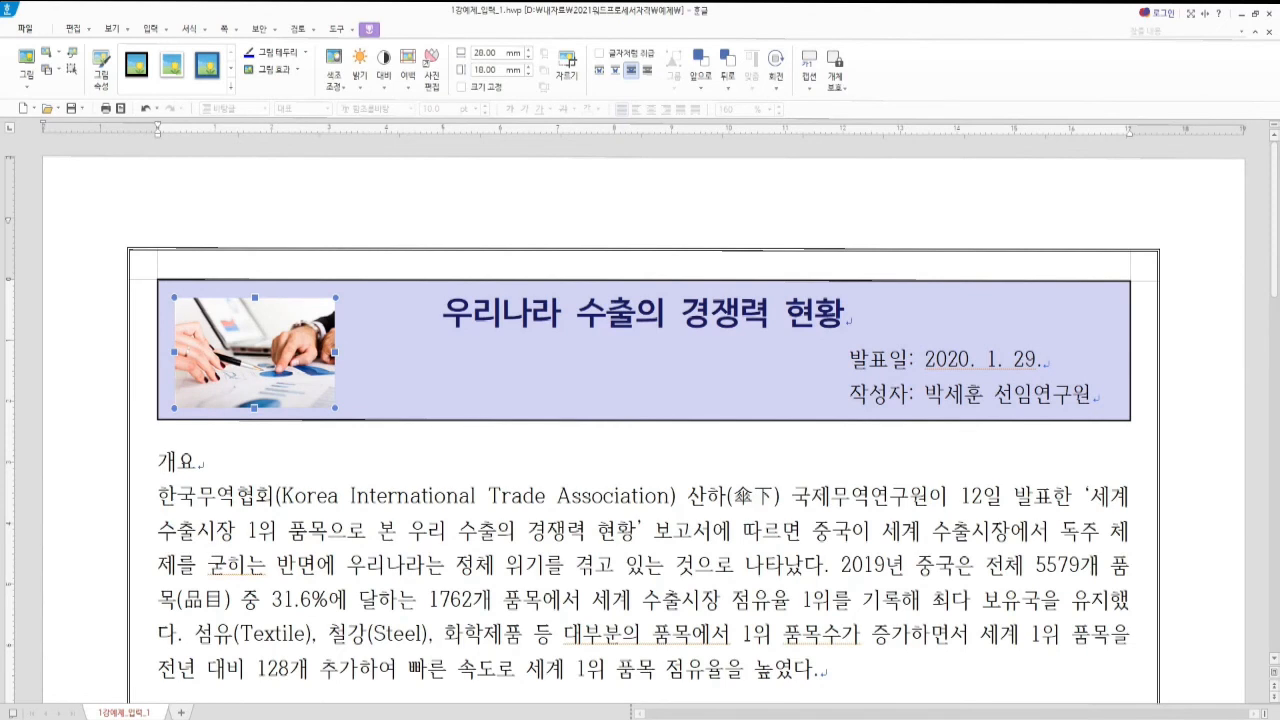
key("alt+Tab")
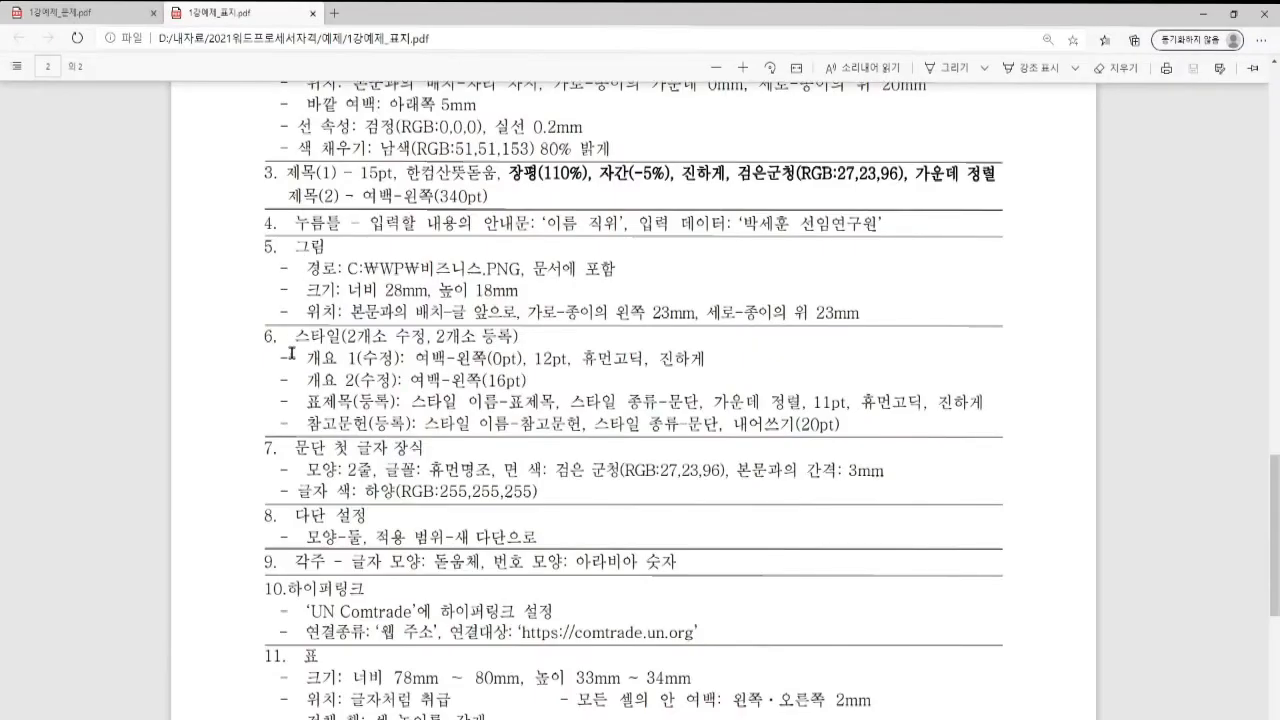
scroll(408, 381, "down", 2)
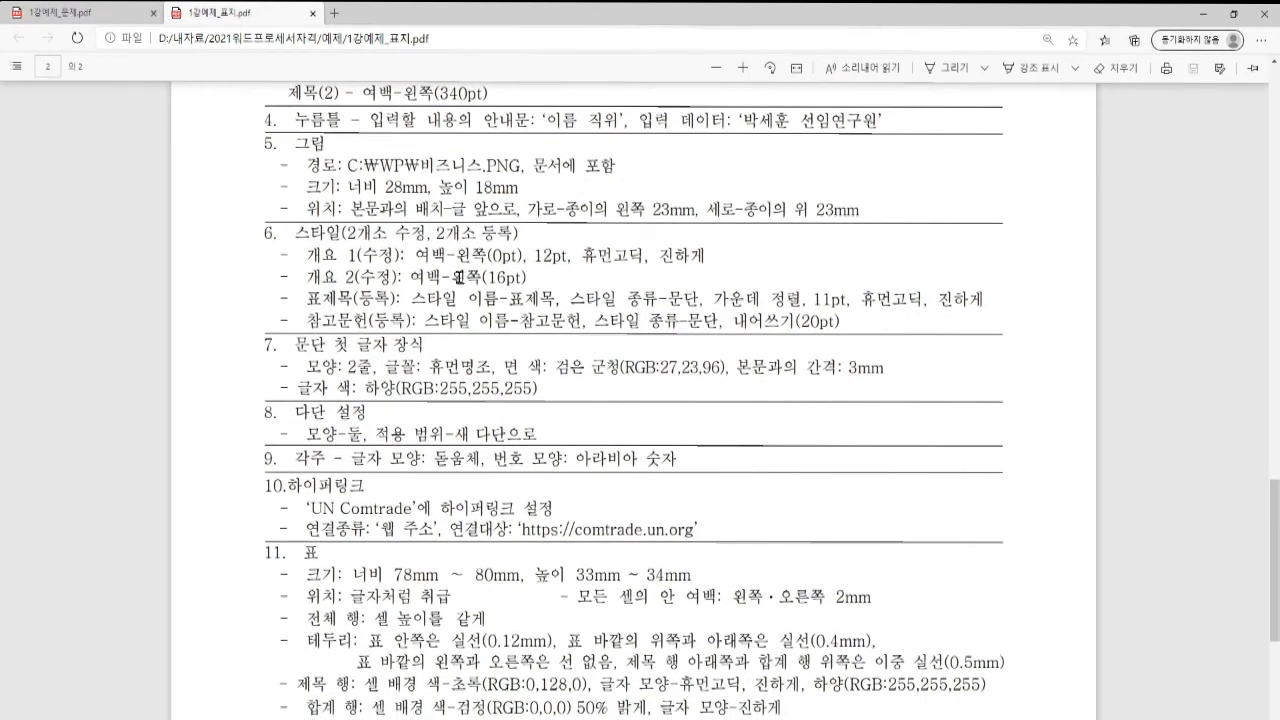
left_click(83, 20)
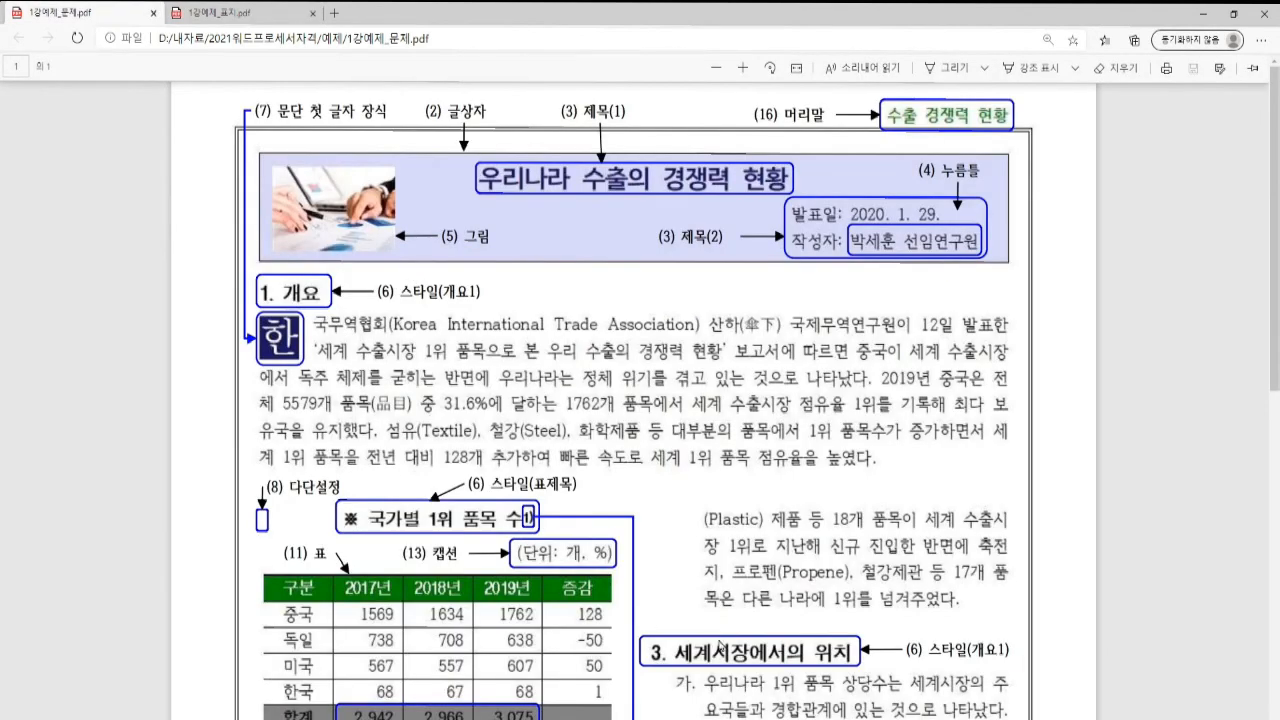
scroll(512, 563, "down", 5)
scroll(518, 673, "up", 5)
key("alt+Tab")
left_click(159, 460)
scroll(251, 522, "down", 1)
scroll(251, 524, "down", 1)
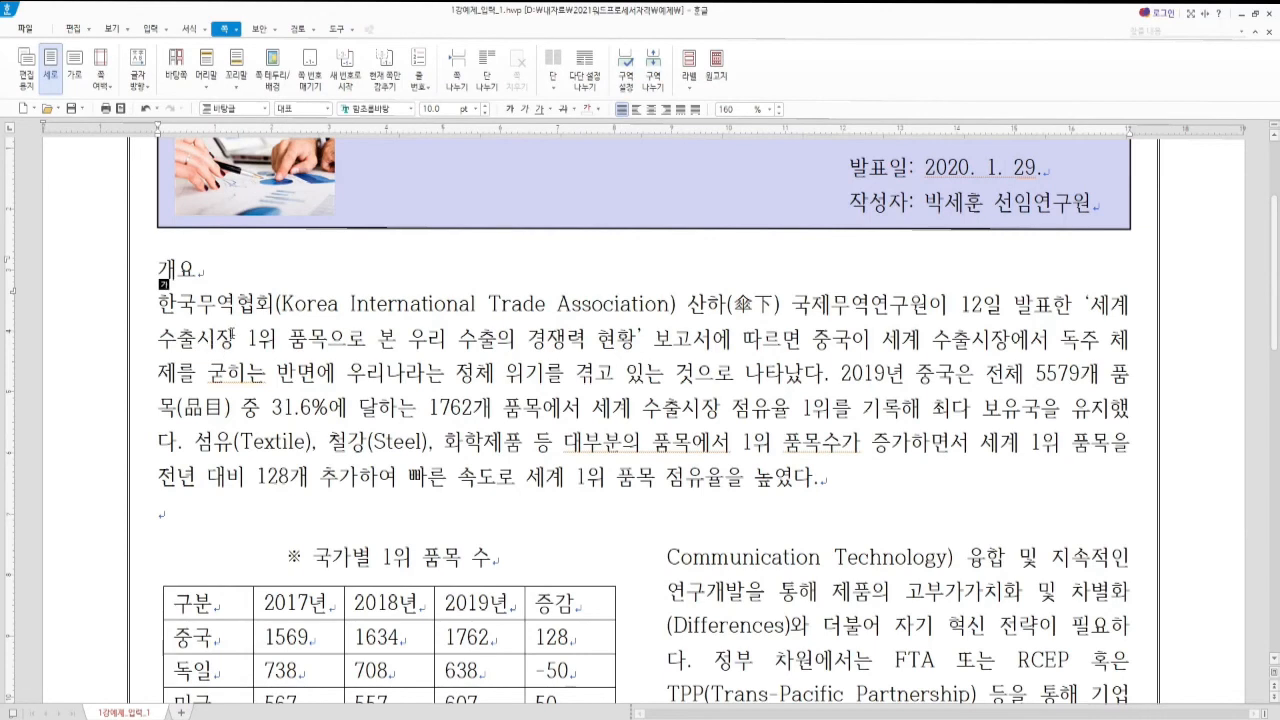
Edit the 개요 1 style and change its paragraph left margin from 10 pt to 0
key("F6")
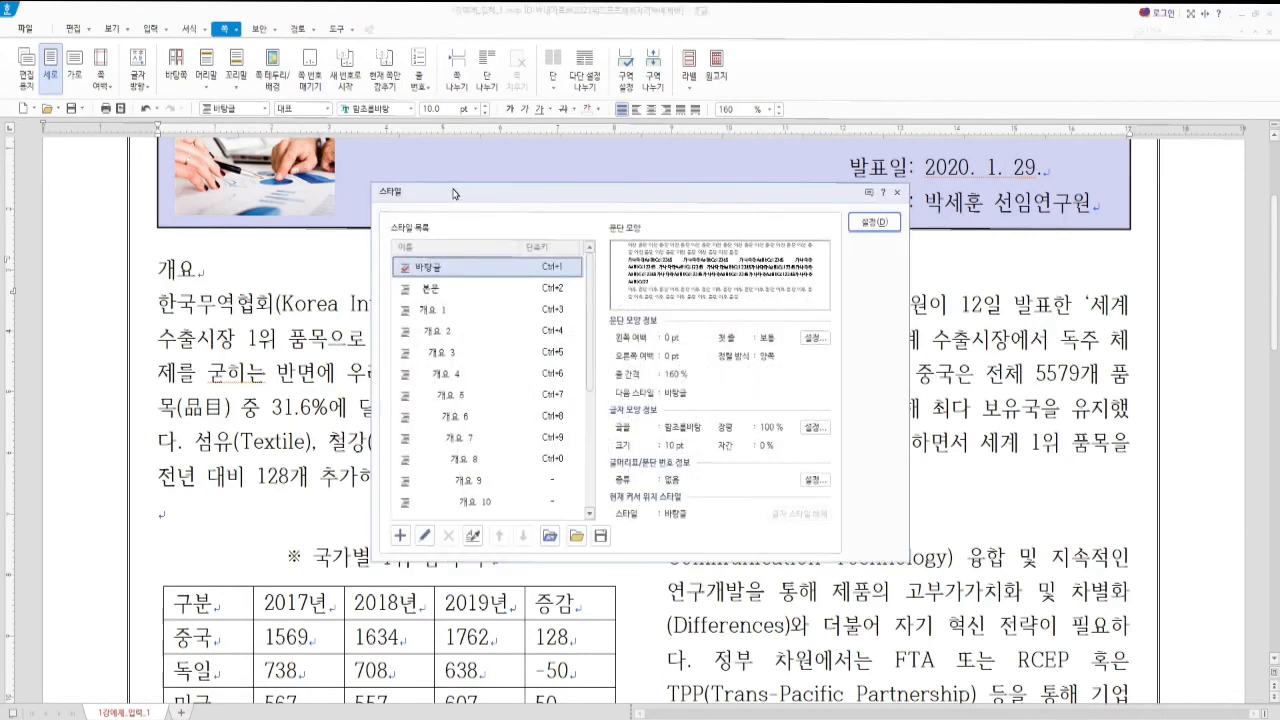
left_click(419, 306)
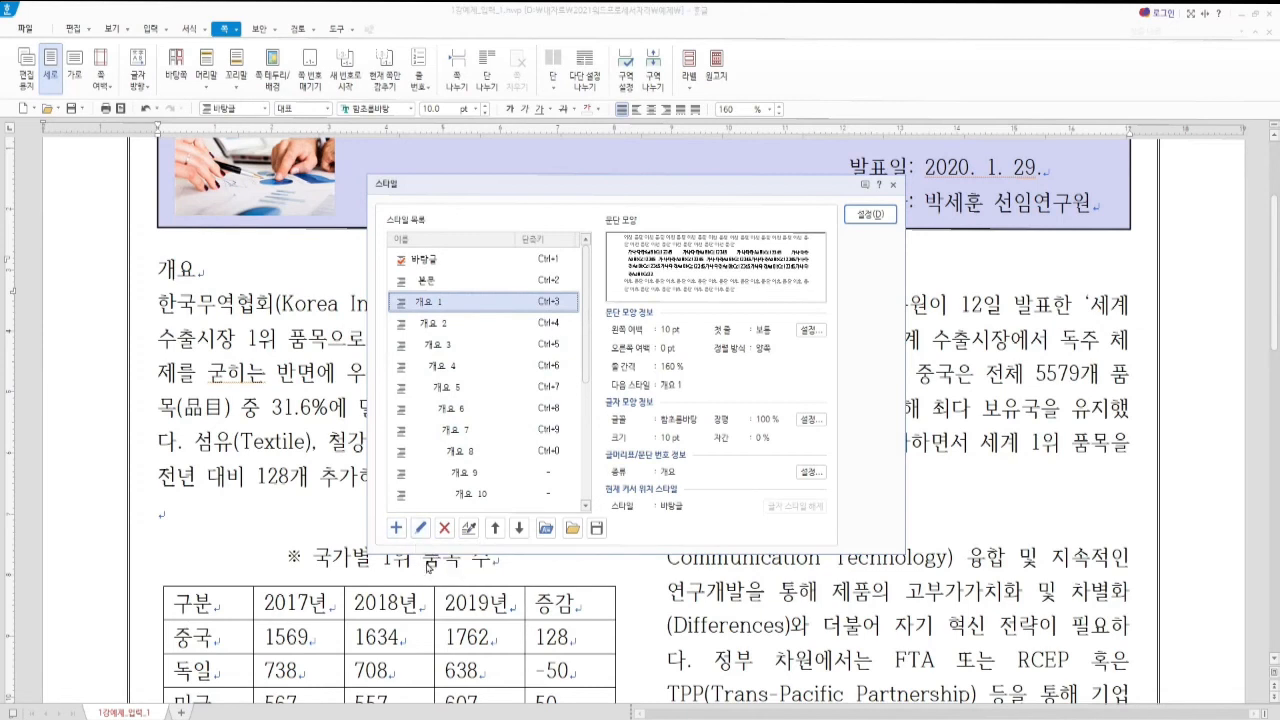
key("alt")
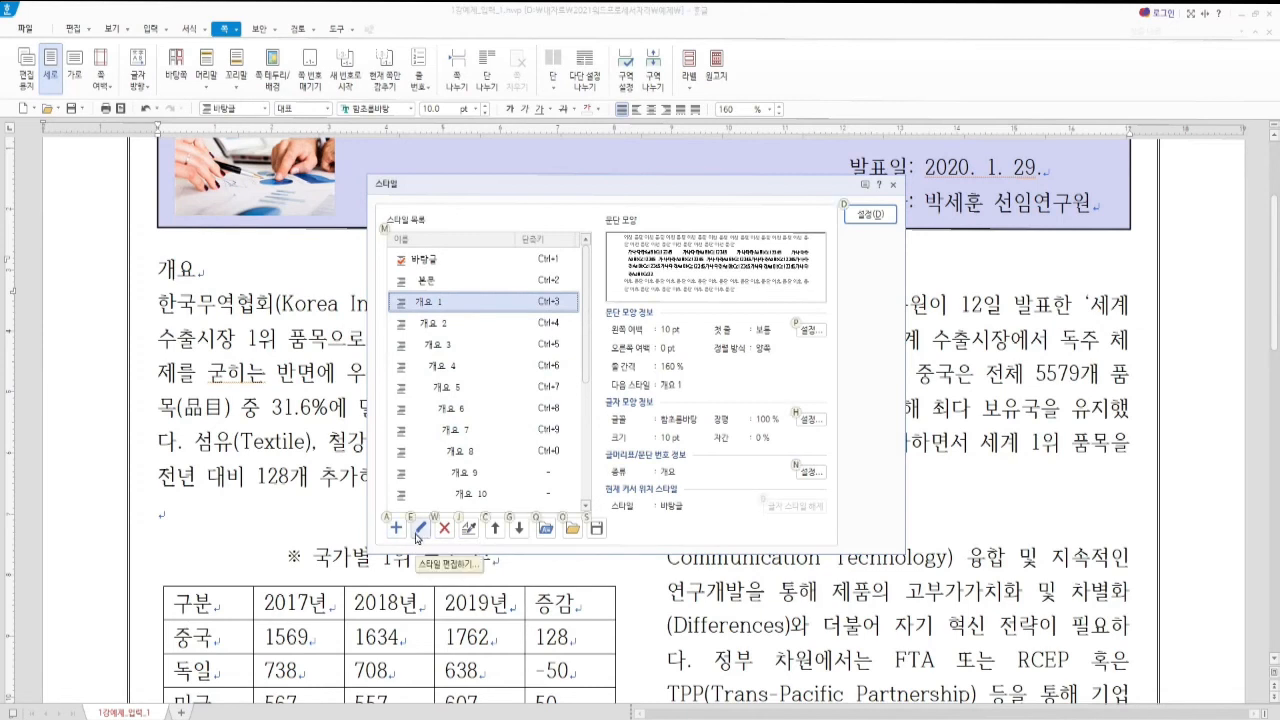
left_click(418, 530)
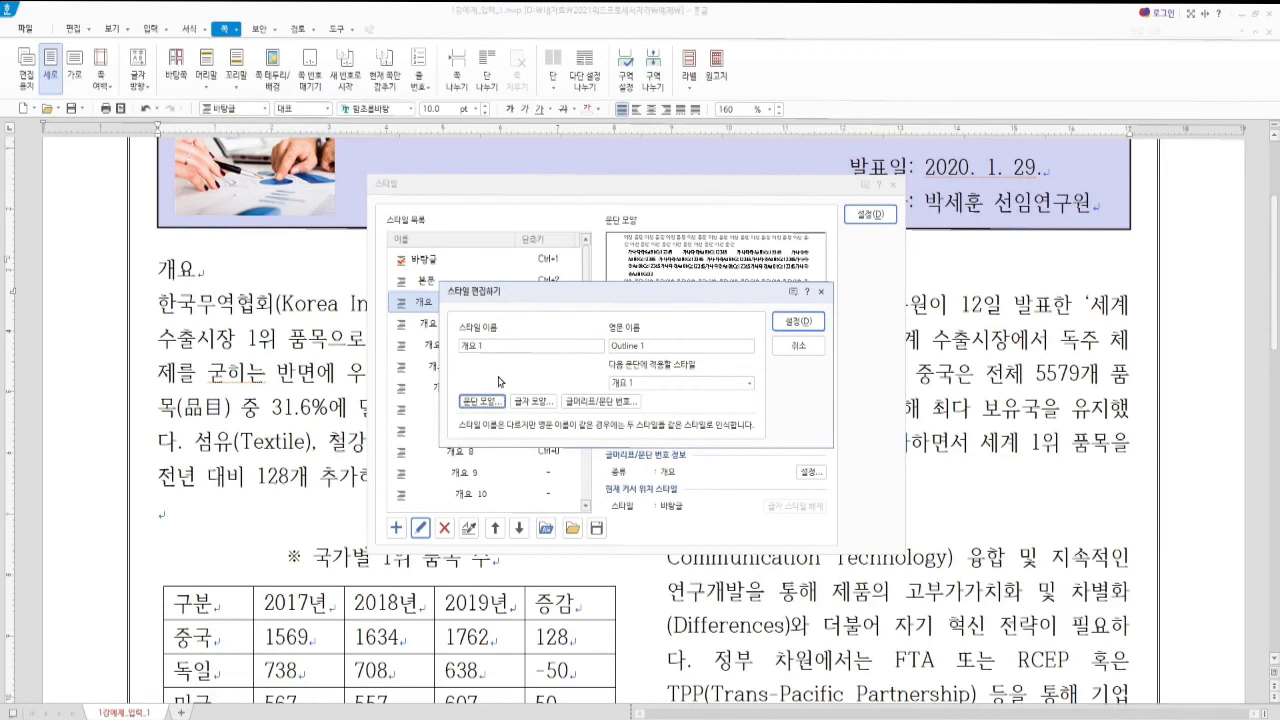
left_click(484, 404)
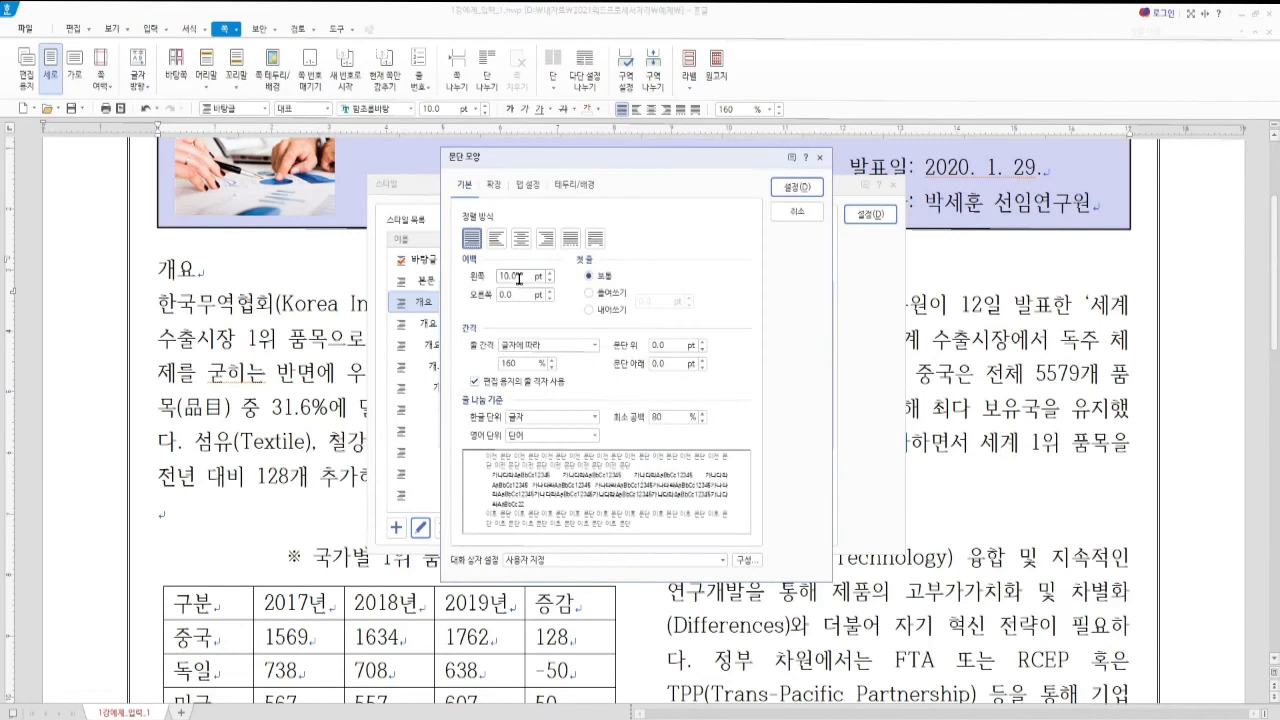
left_click_drag(519, 278, 494, 283)
type("0")
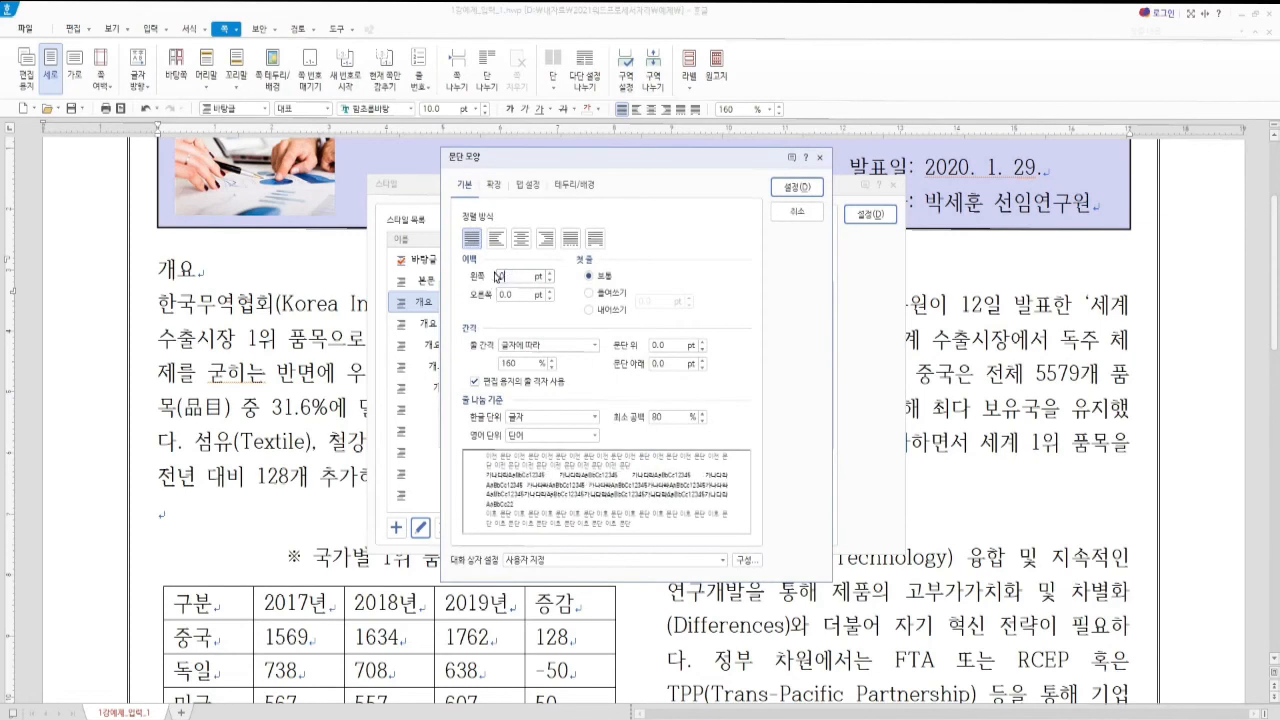
left_click(796, 188)
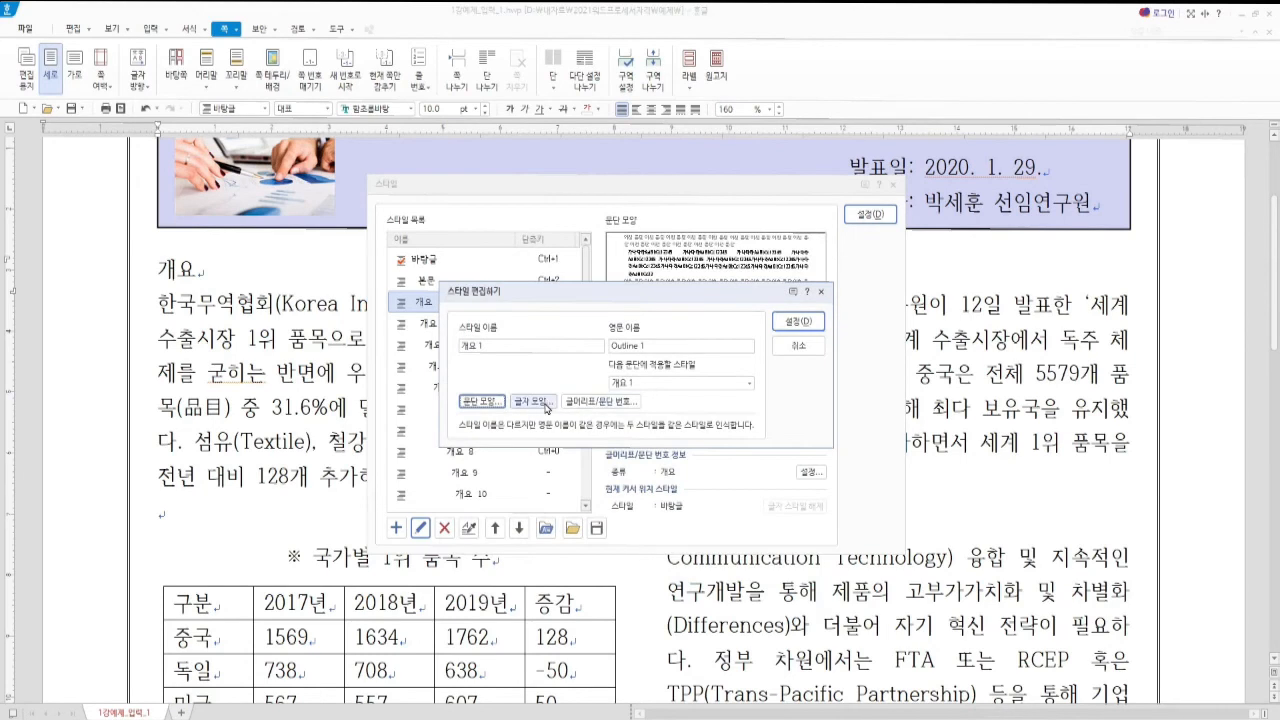
Set the 개요 1 style's character shape to 12 pt bold 휴먼고딕
left_click(532, 401)
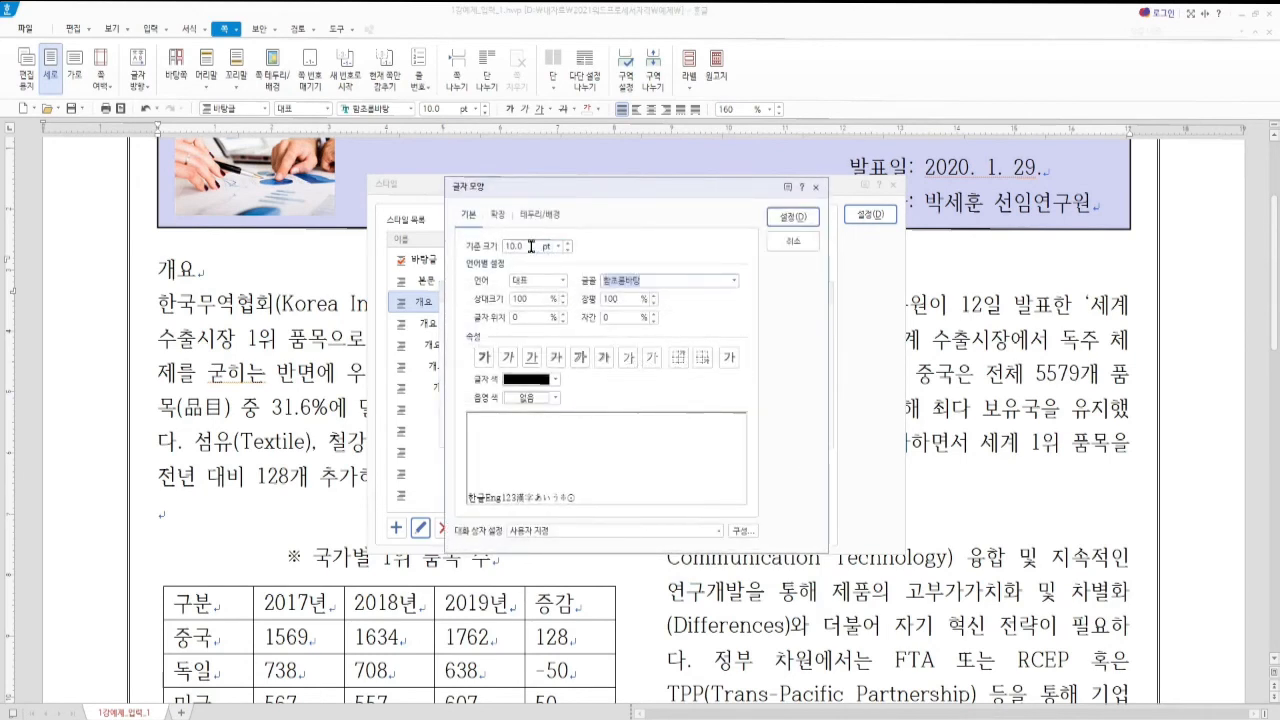
left_click_drag(531, 246, 485, 251)
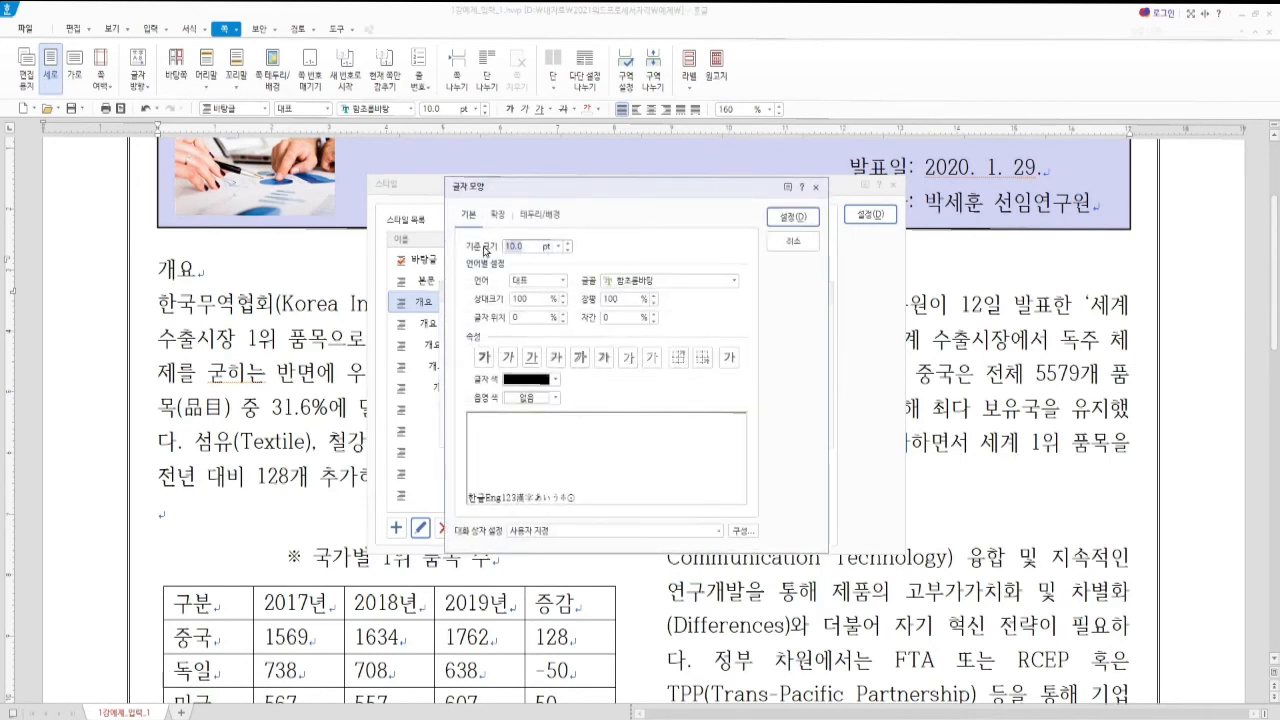
type("12")
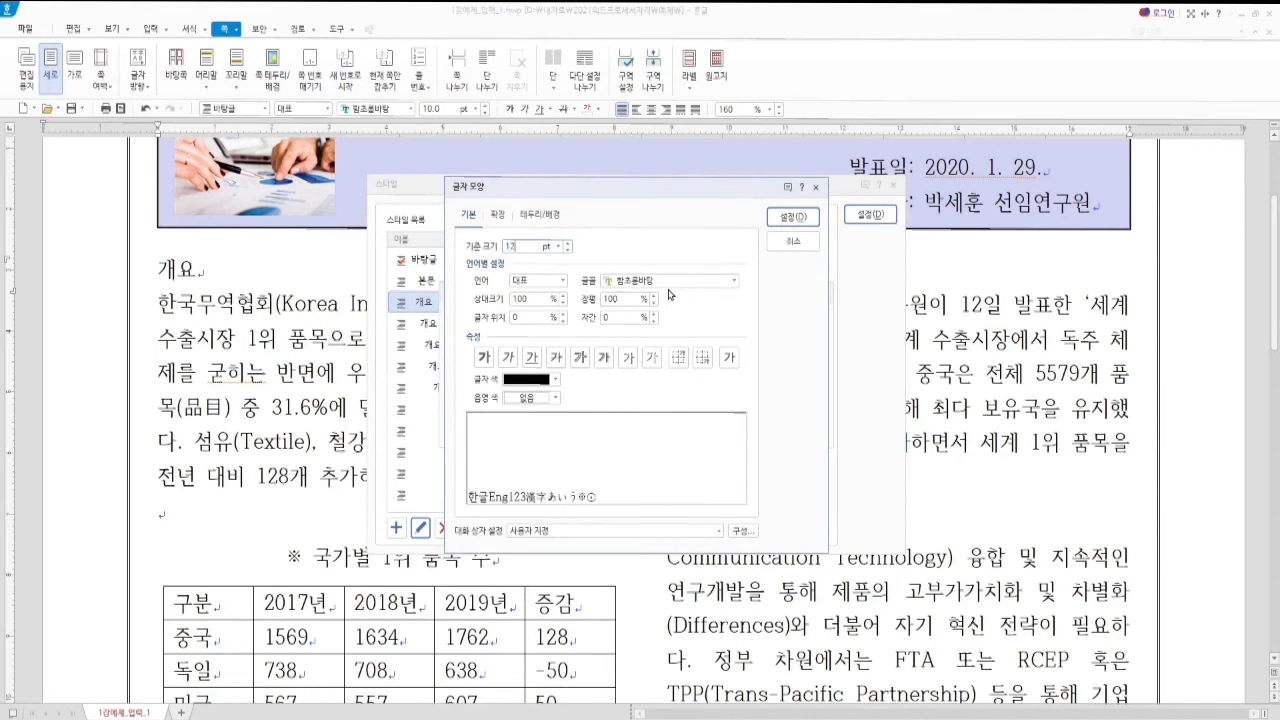
left_click_drag(665, 280, 599, 290)
type("휴")
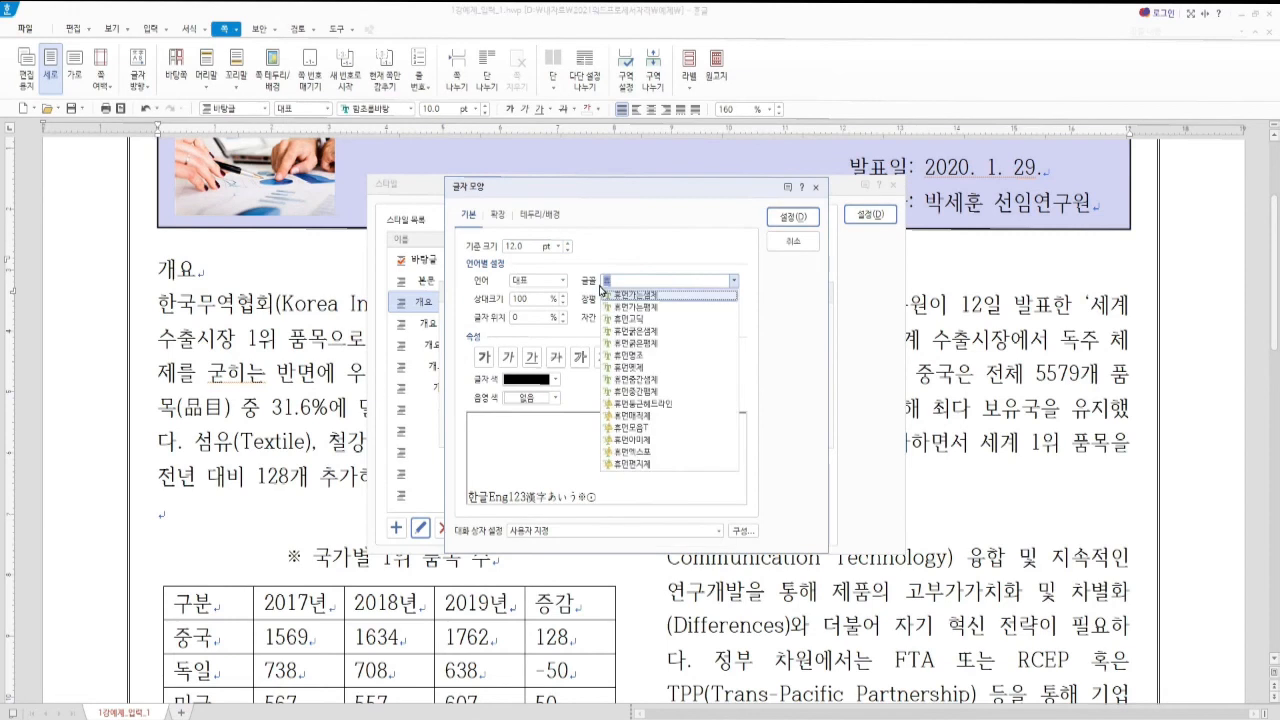
type("먼")
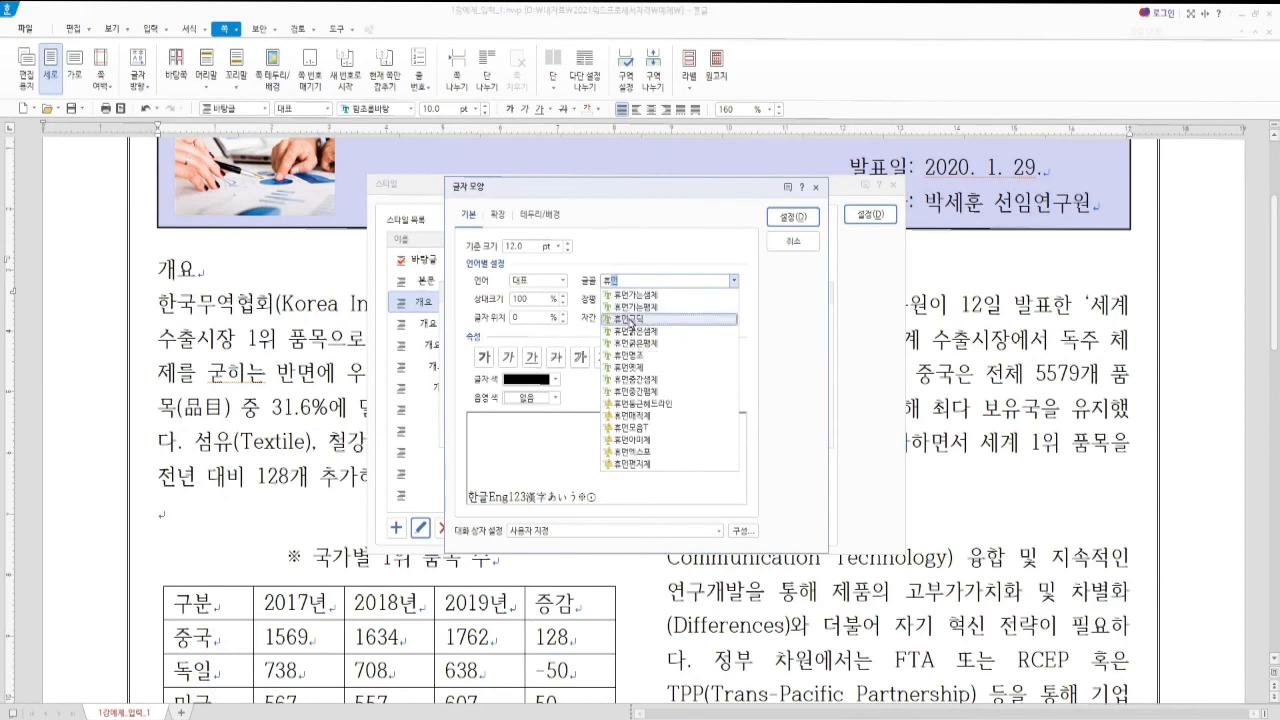
left_click(630, 320)
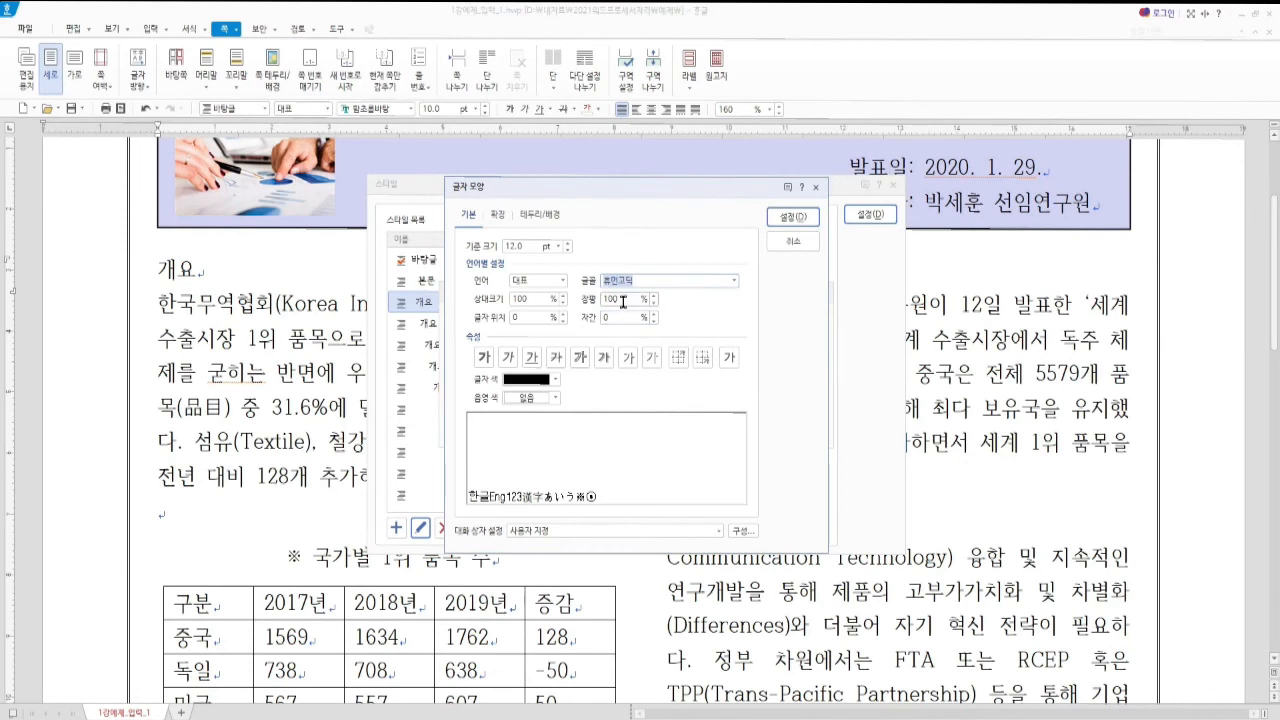
key("alt")
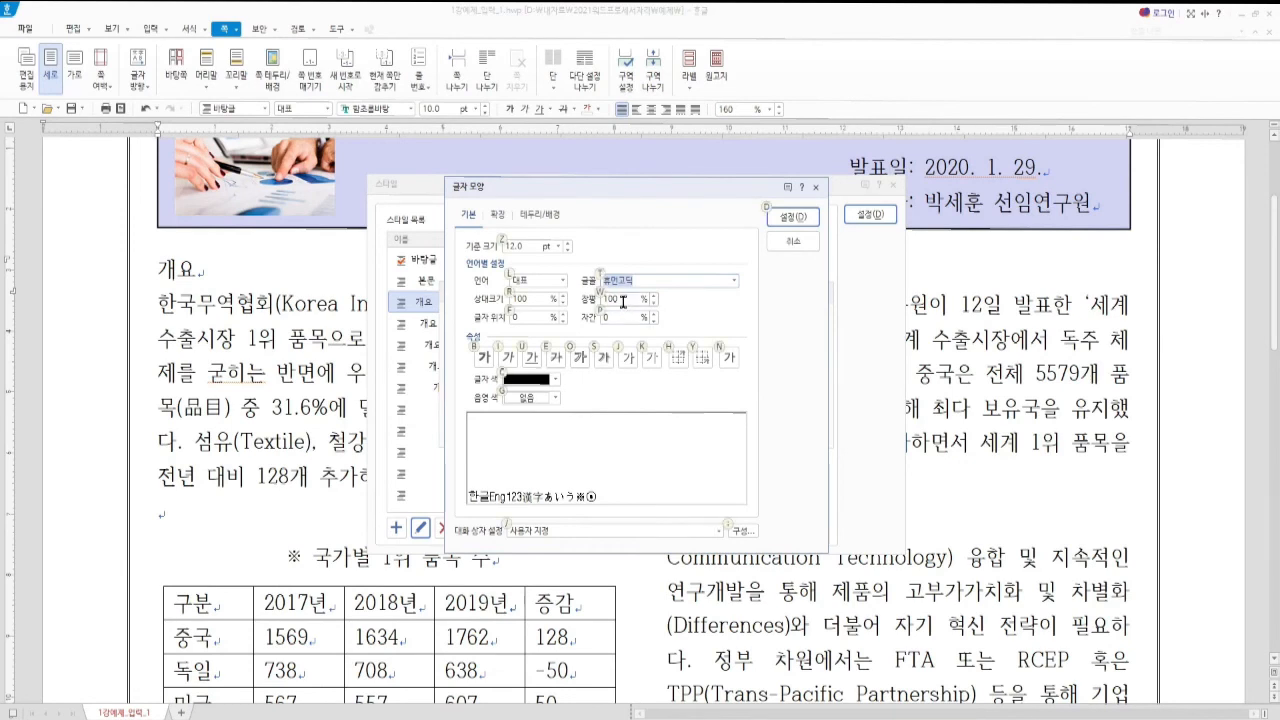
key("alt+b")
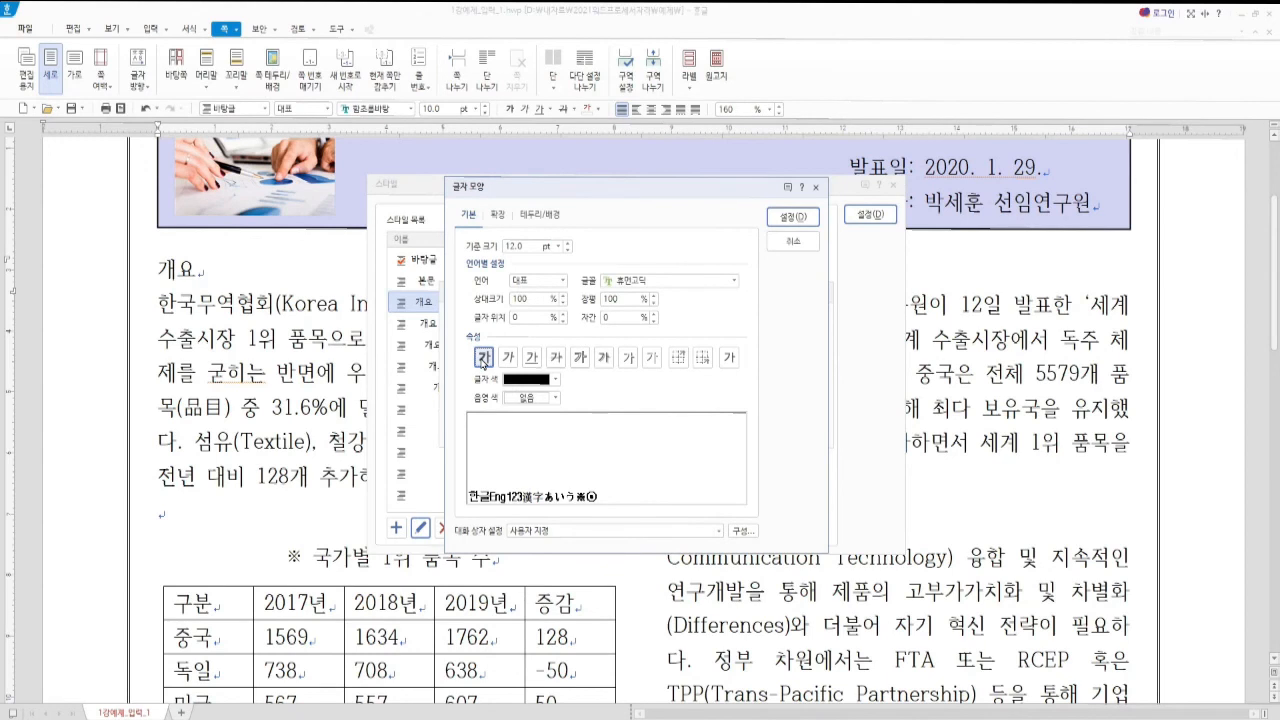
left_click(788, 218)
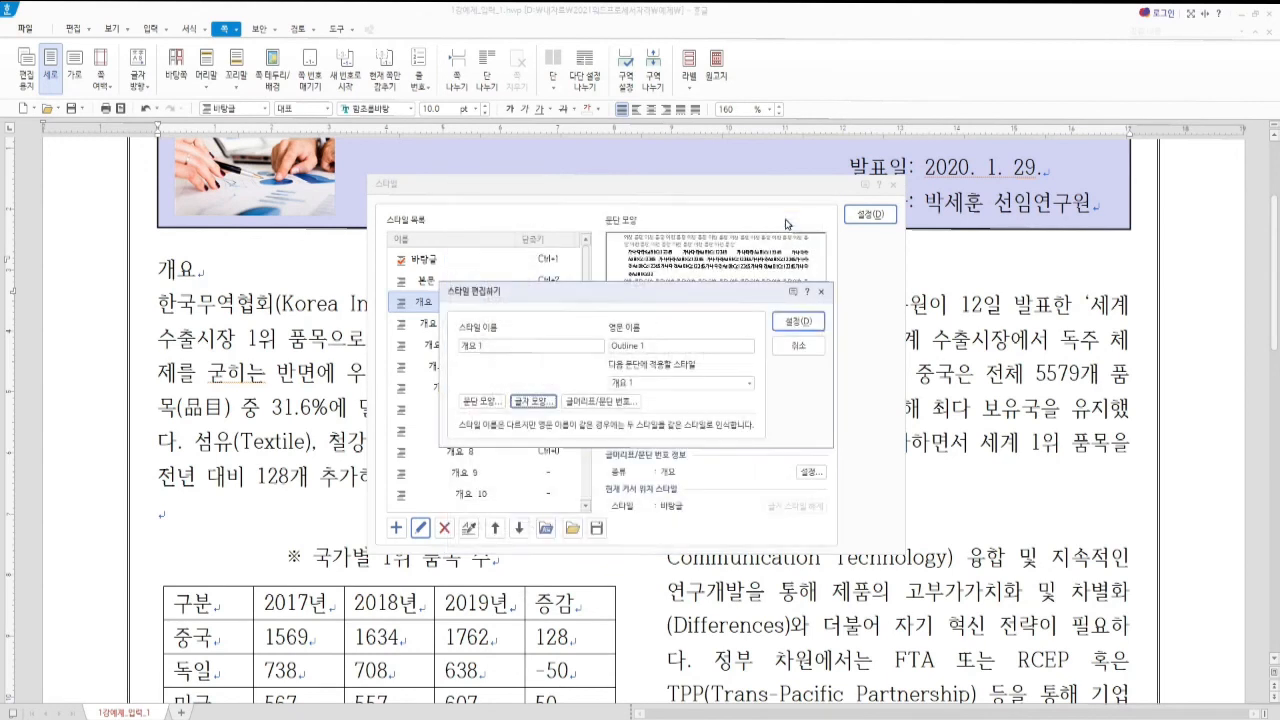
Save 개요 1, then give the 개요 2 style a 16 pt left margin and save it
left_click(796, 322)
left_click(432, 322)
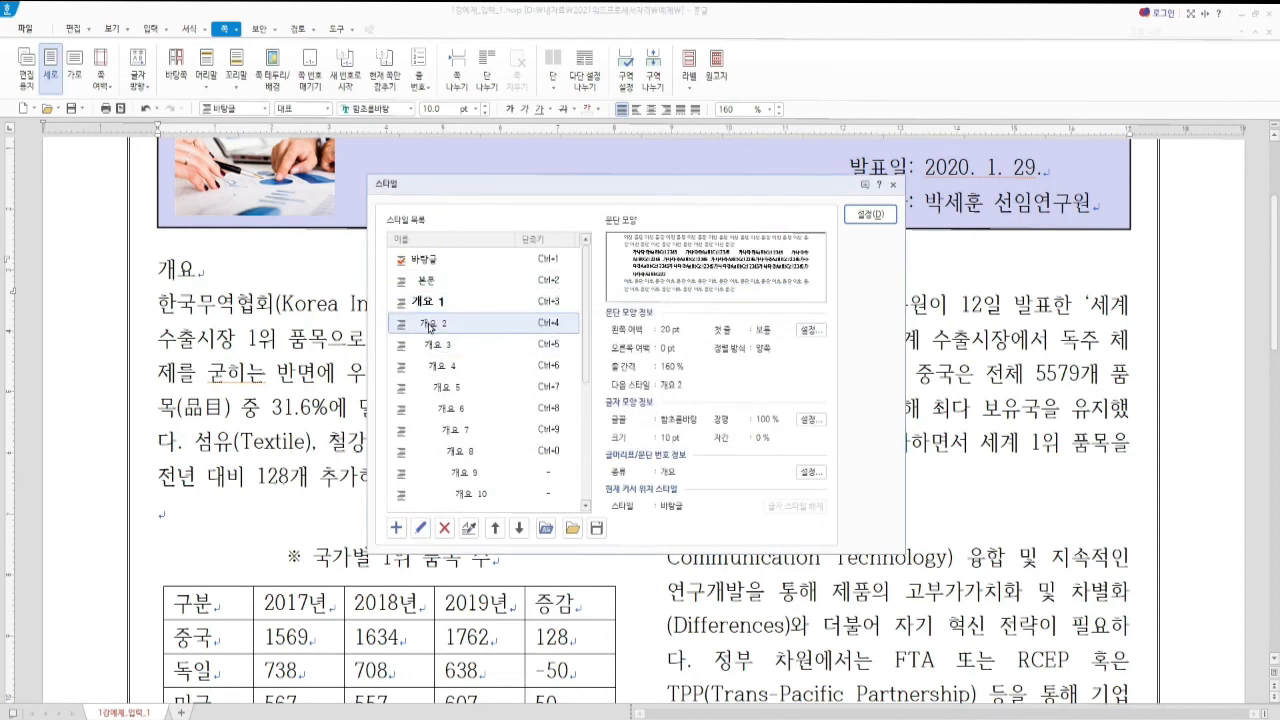
left_click(420, 530)
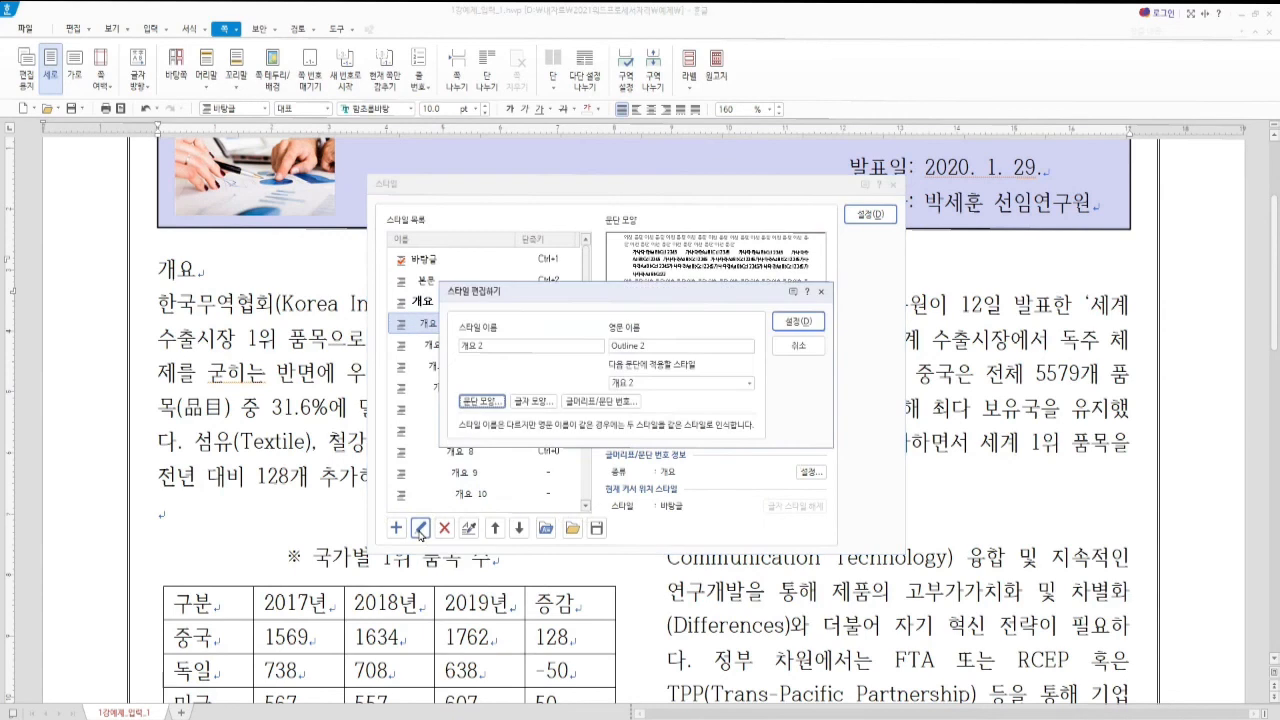
left_click(481, 401)
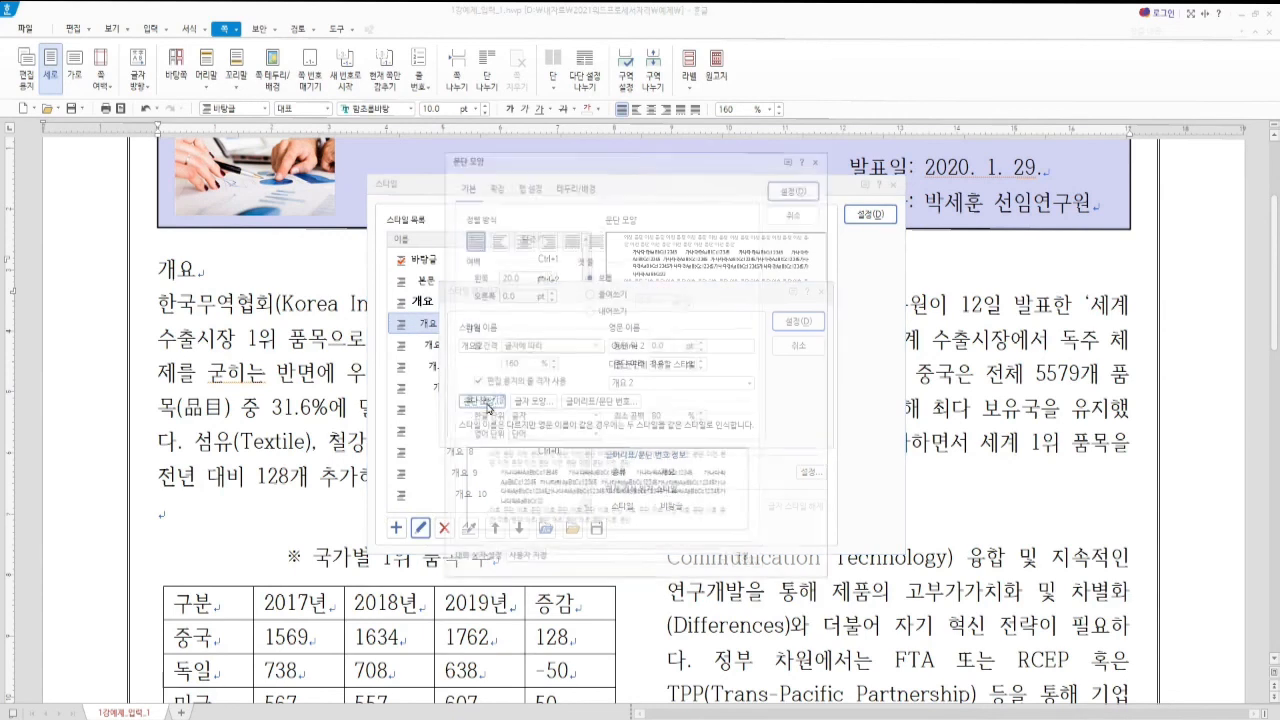
type("15")
left_click(784, 188)
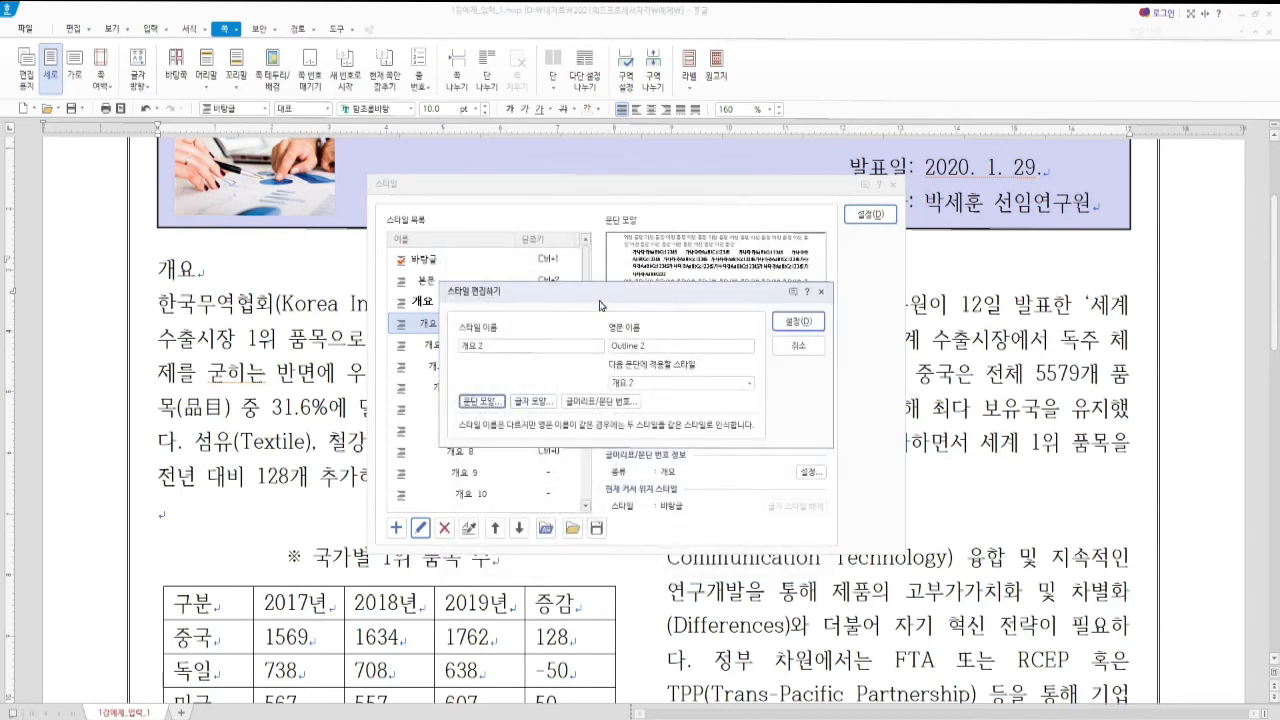
left_click_drag(604, 296, 642, 302)
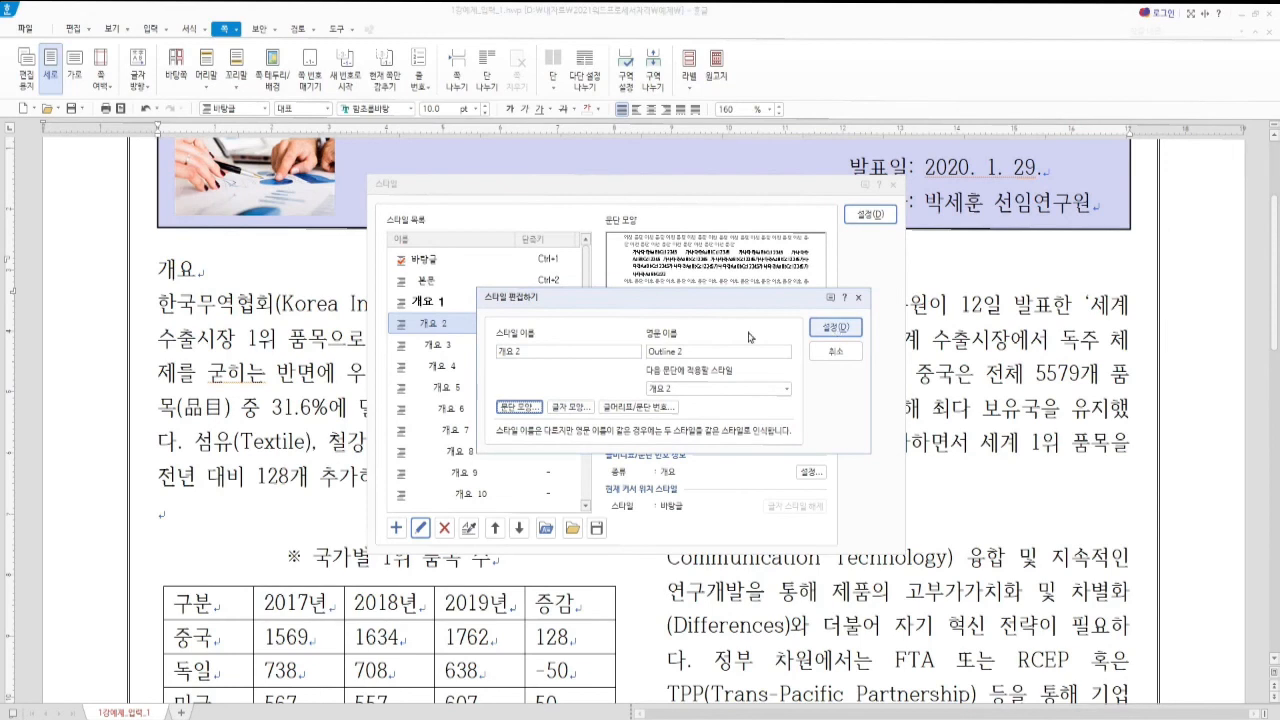
left_click(836, 328)
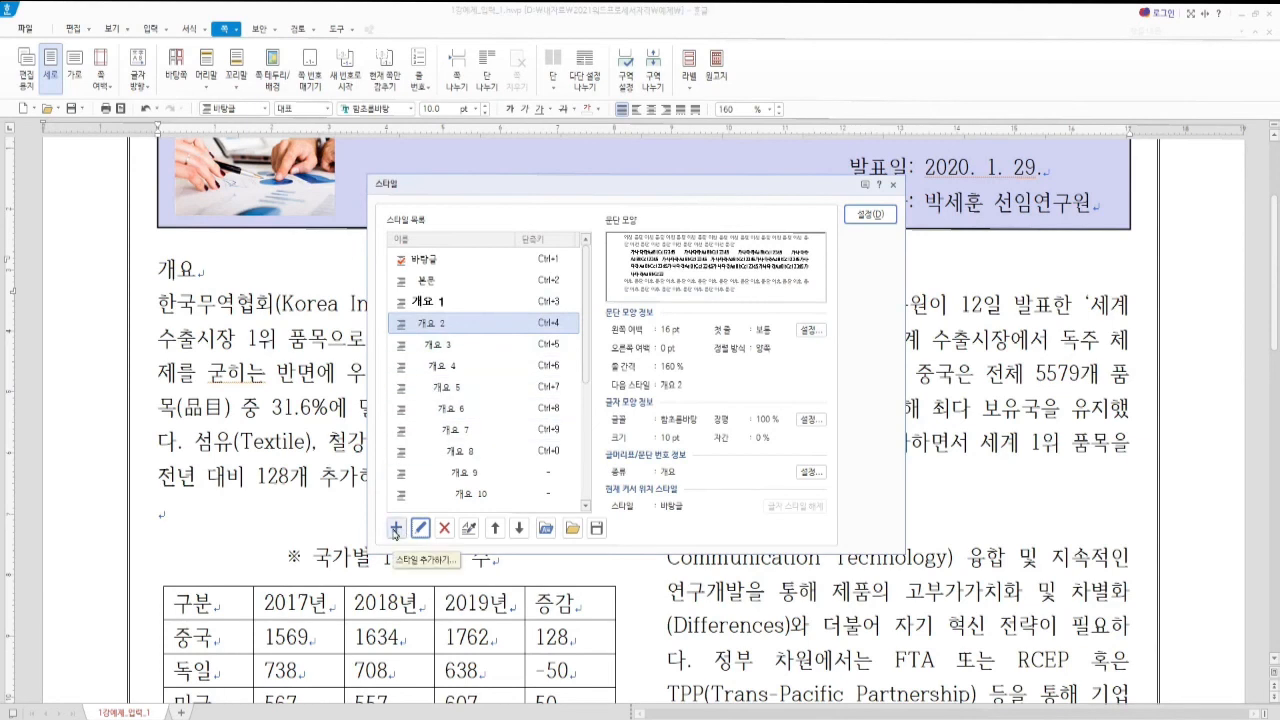
Start a new paragraph style named 표제목 with centred alignment
key("alt")
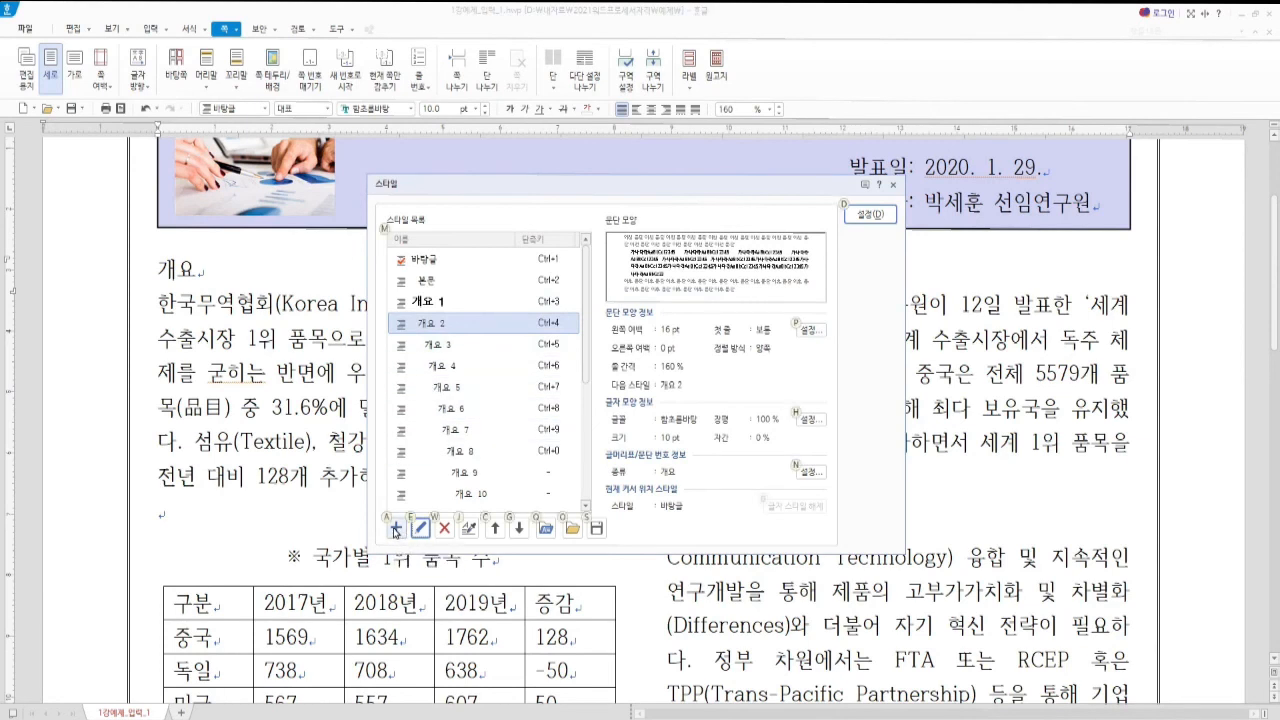
left_click(395, 535)
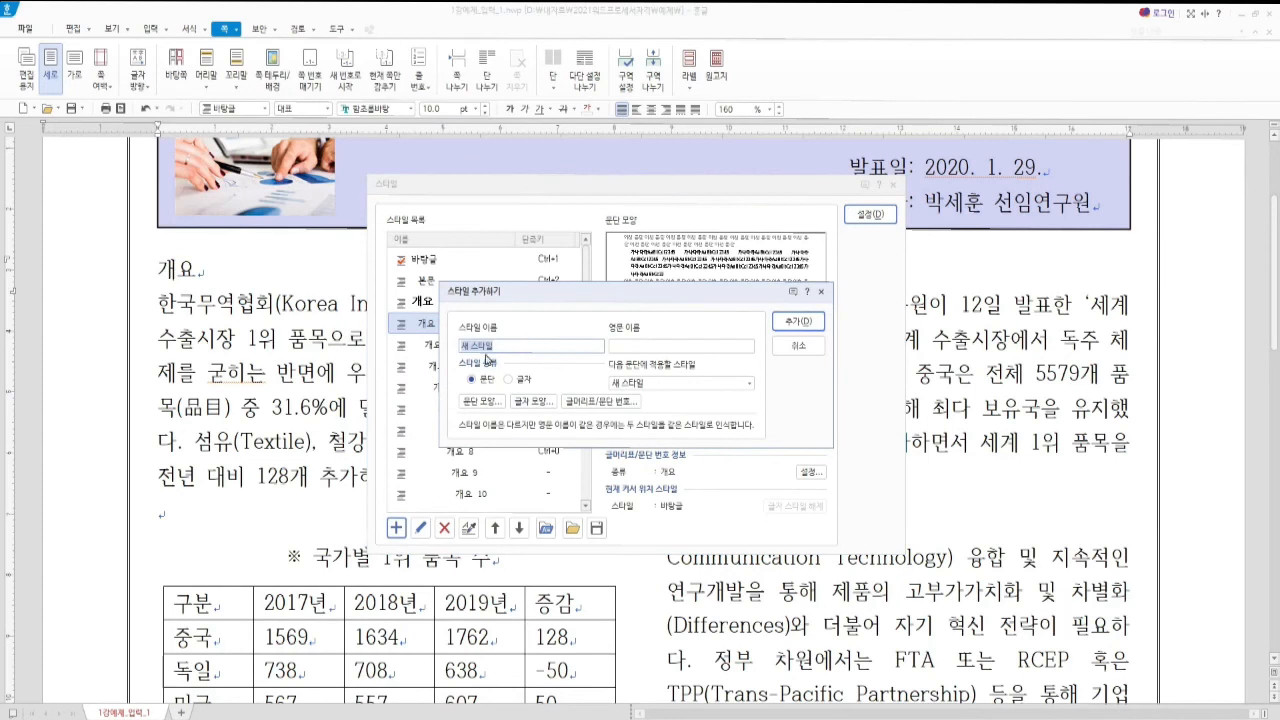
type("ㅈ")
type("제목")
left_click(487, 387)
left_click(473, 407)
left_click(519, 240)
left_click(776, 192)
Give 표제목 11 pt bold 휴먼고딕 text and add the style
left_click(531, 401)
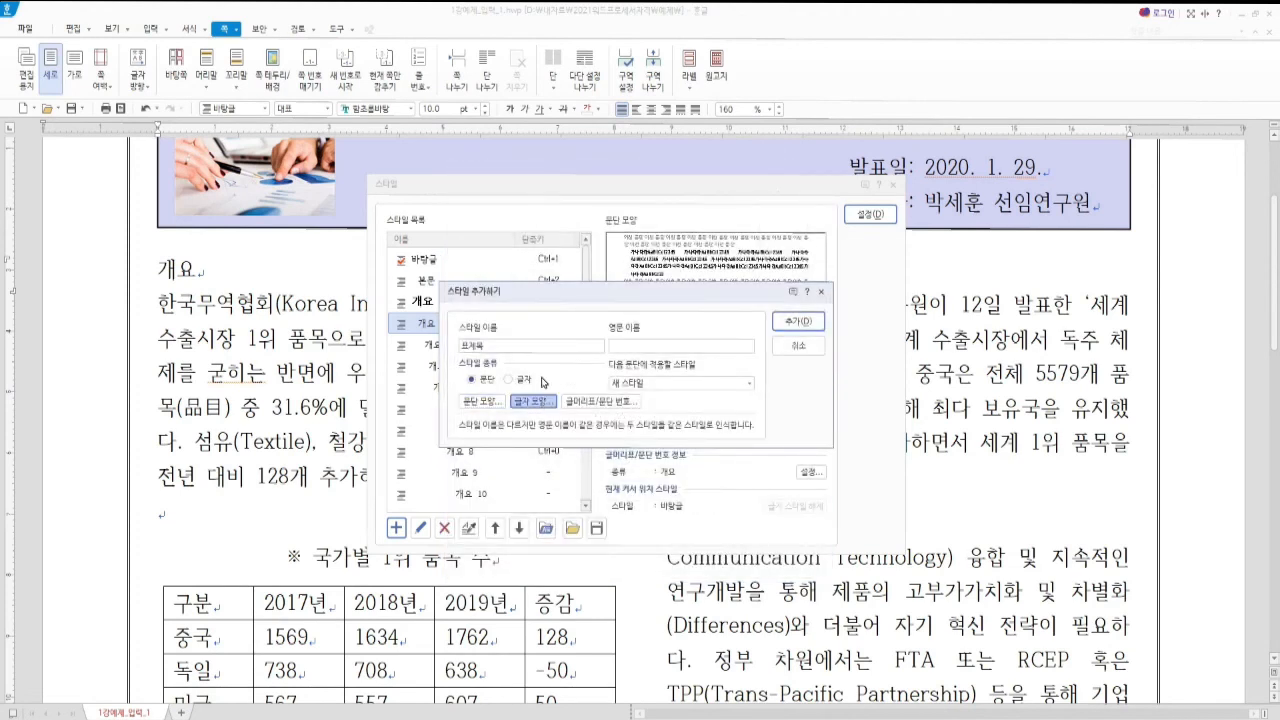
left_click(569, 244)
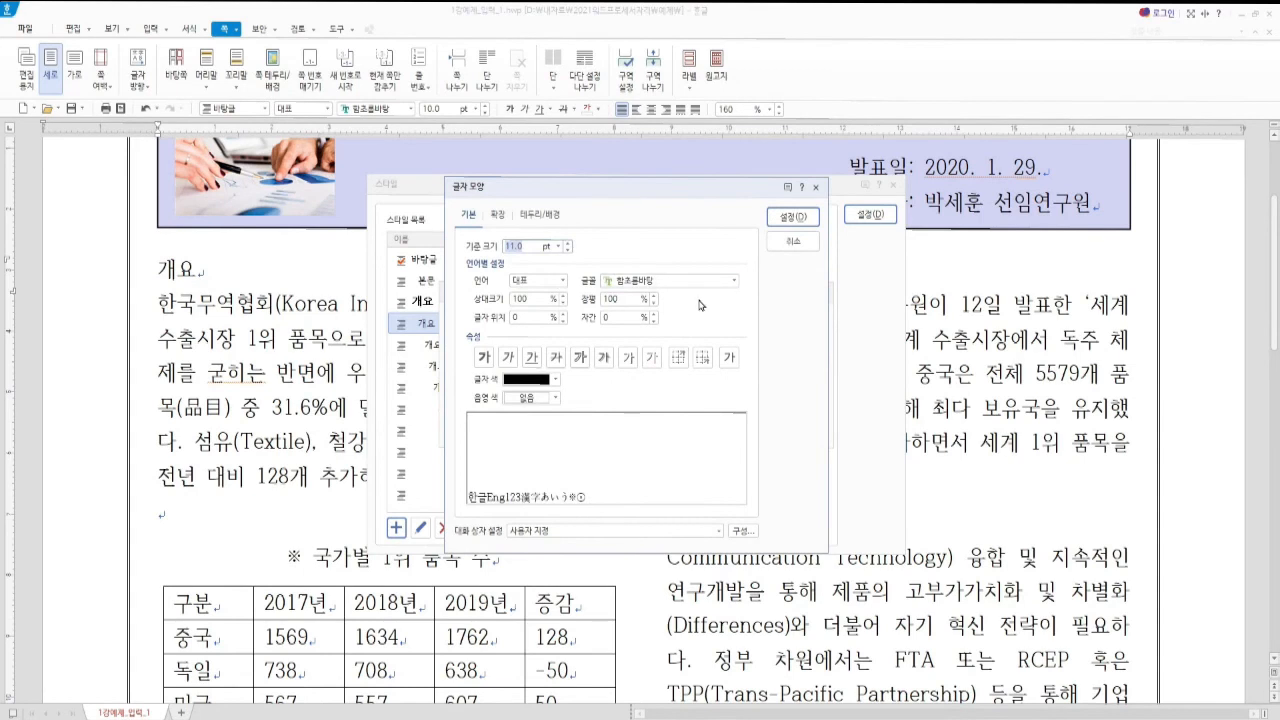
left_click(655, 280)
type("휴먼")
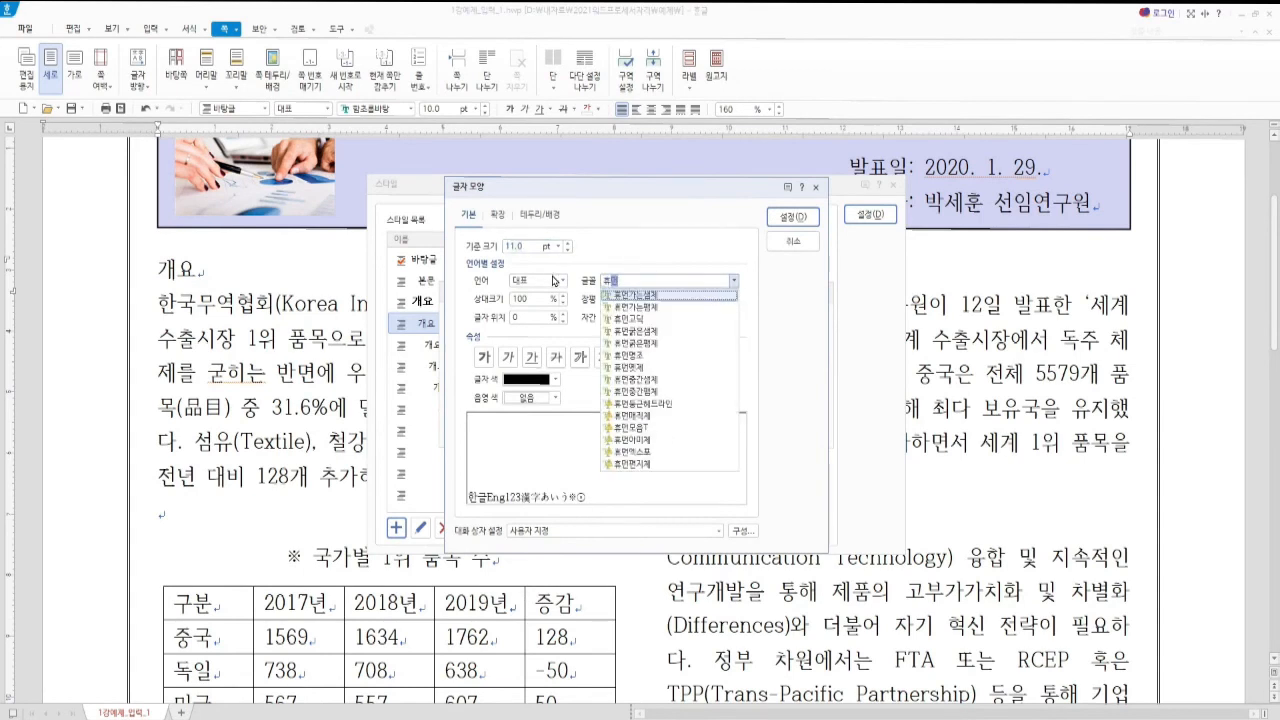
left_click(640, 319)
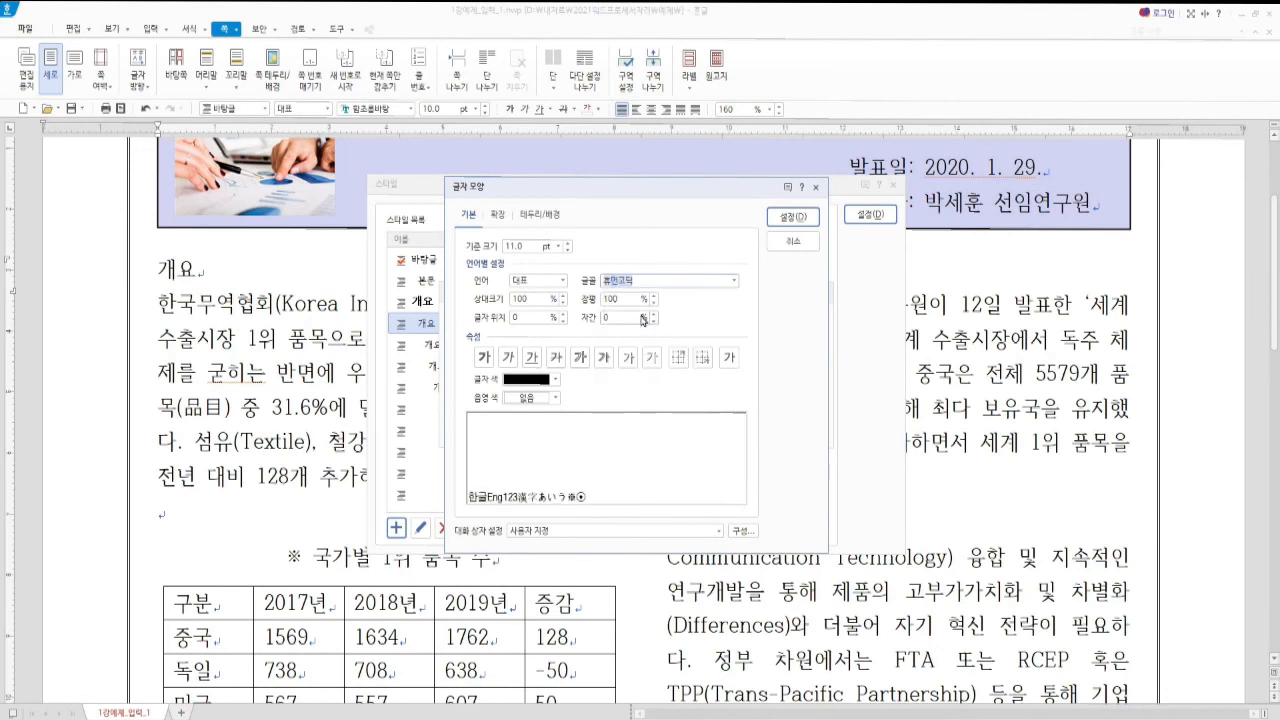
left_click(487, 362)
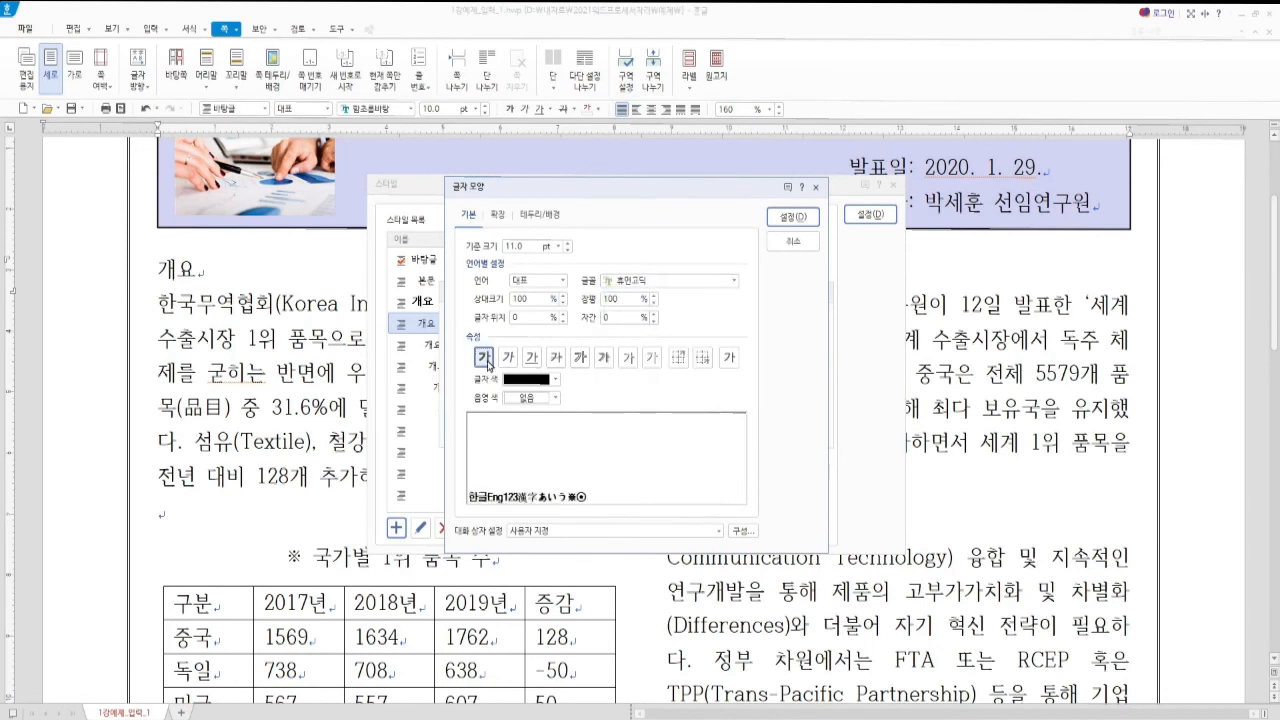
left_click(791, 219)
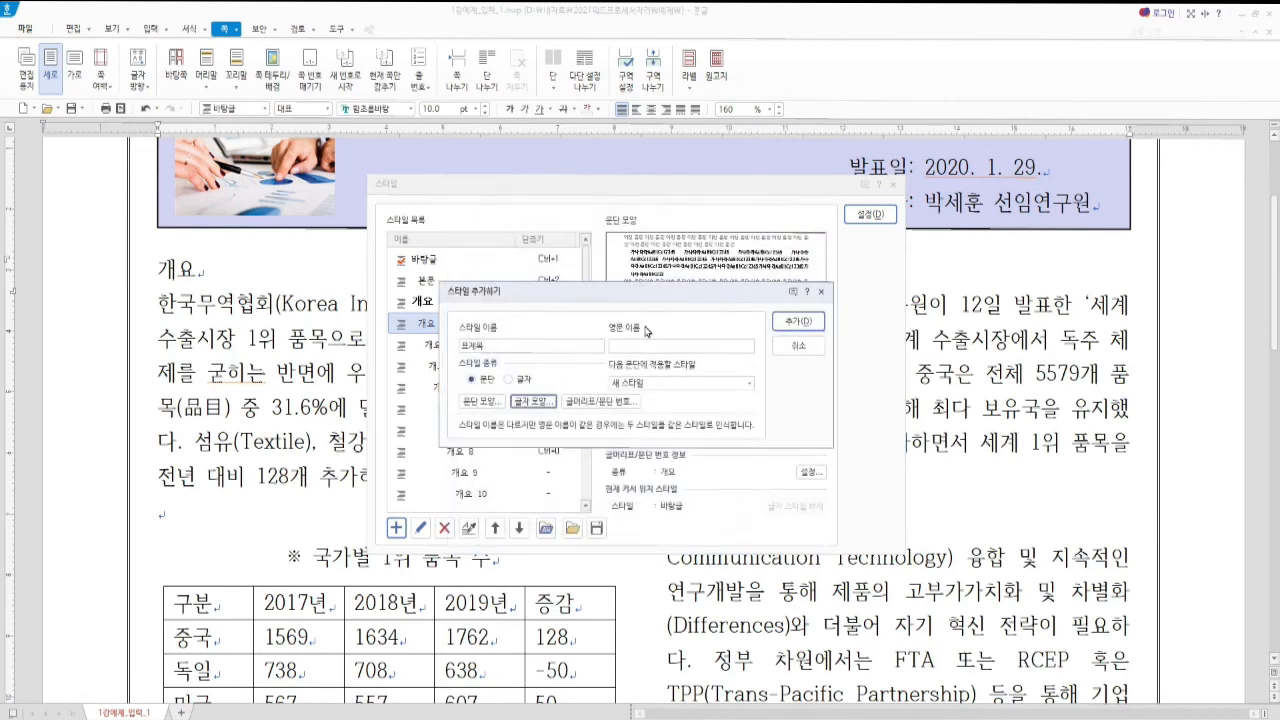
left_click(800, 323)
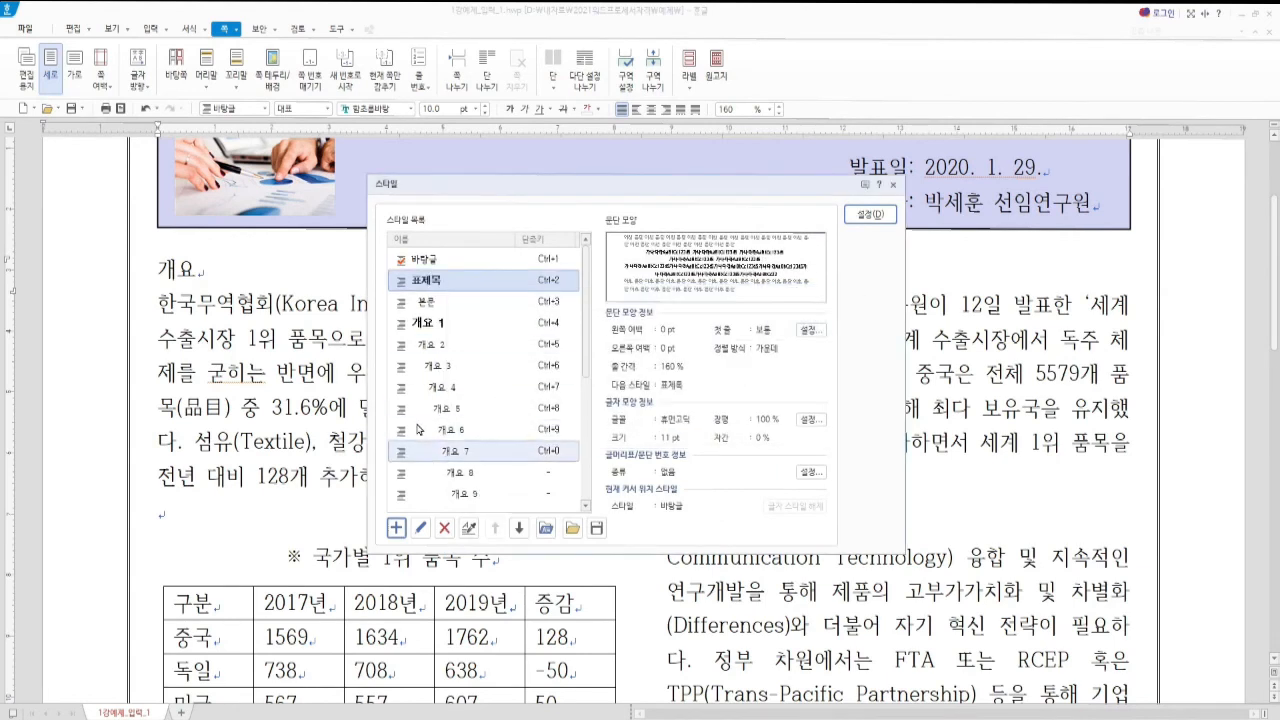
Add a 참고문헌 style whose paragraph shape uses a 20 pt hanging (내어쓰기) indent
left_click(396, 528)
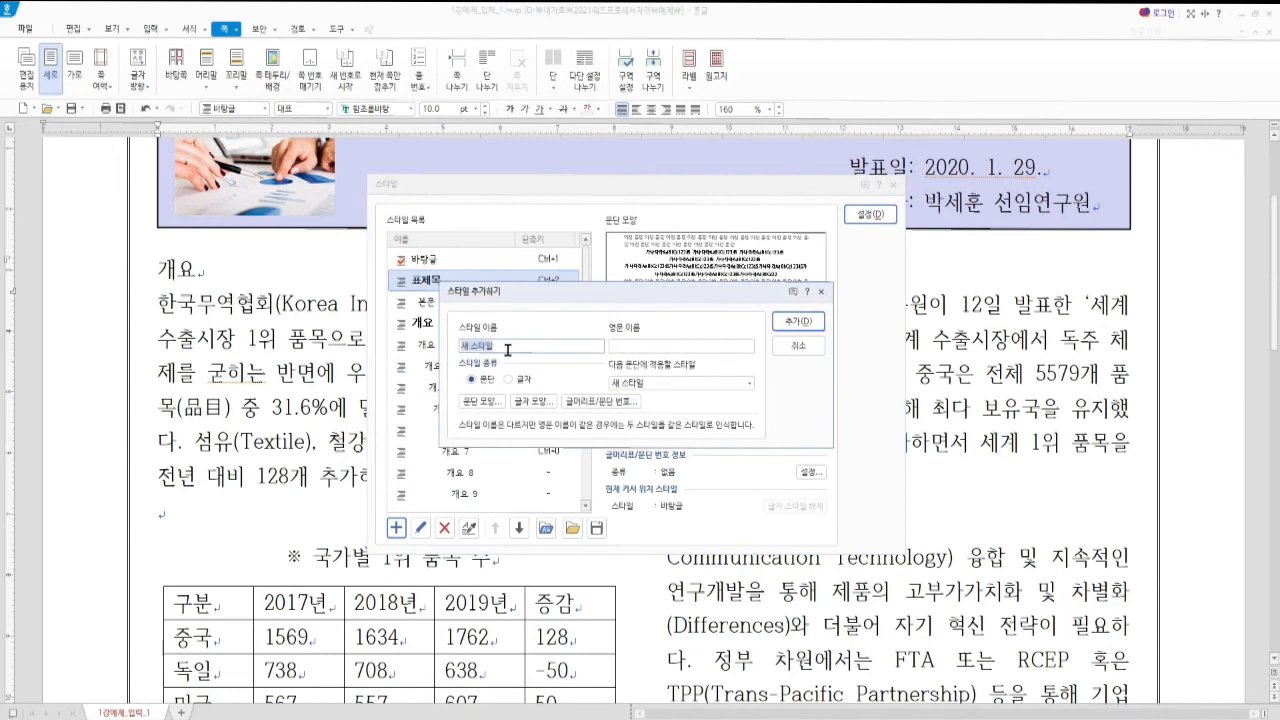
type("동")
type("고문헌")
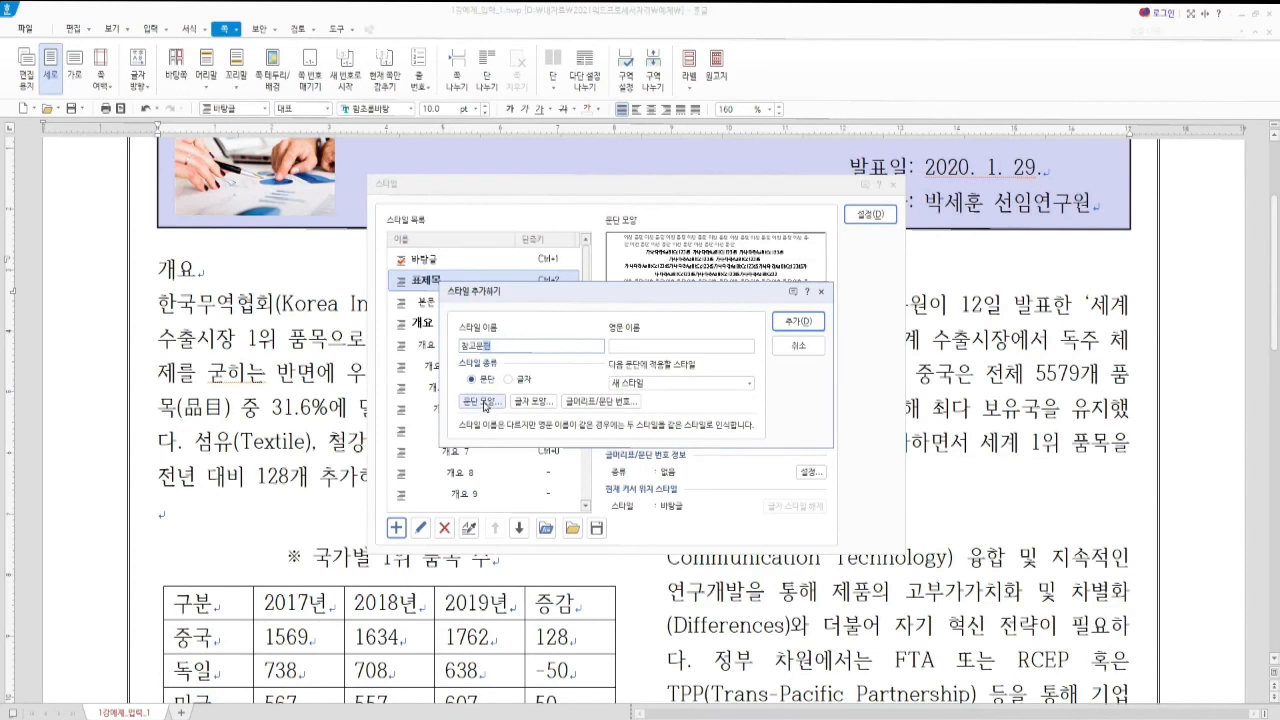
left_click(476, 404)
left_click(600, 309)
left_click_drag(657, 300, 602, 305)
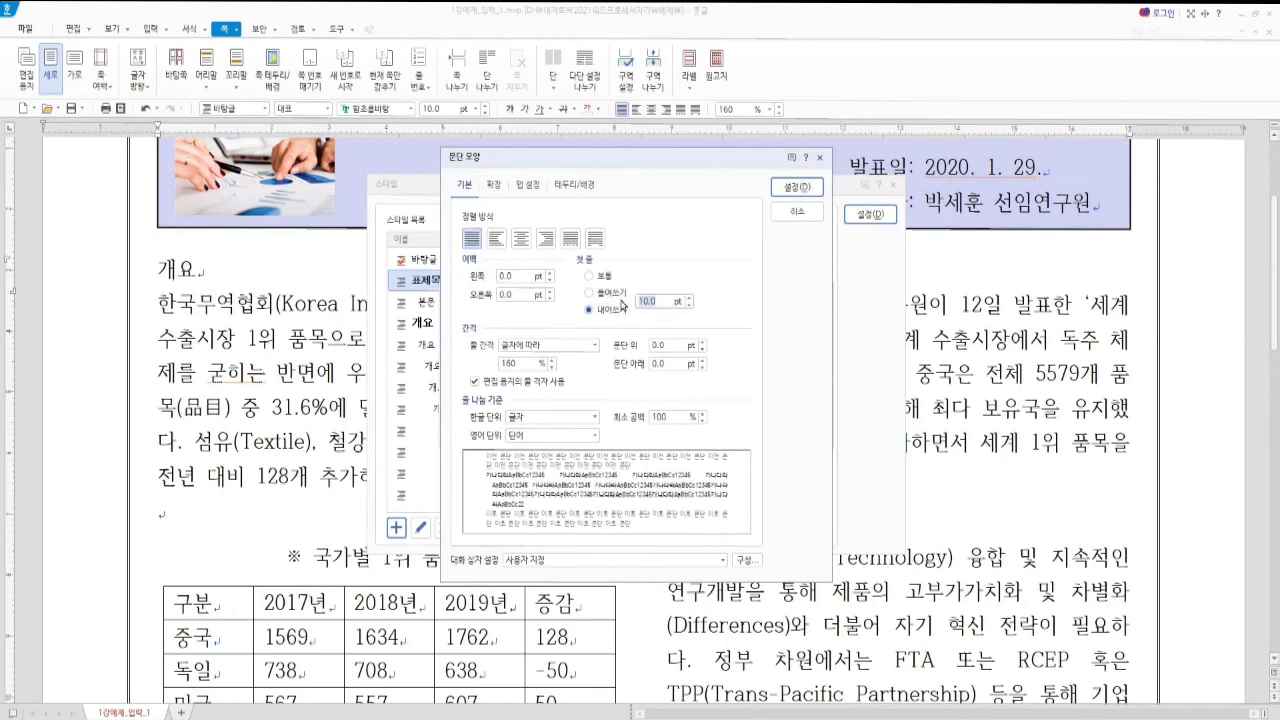
type("20")
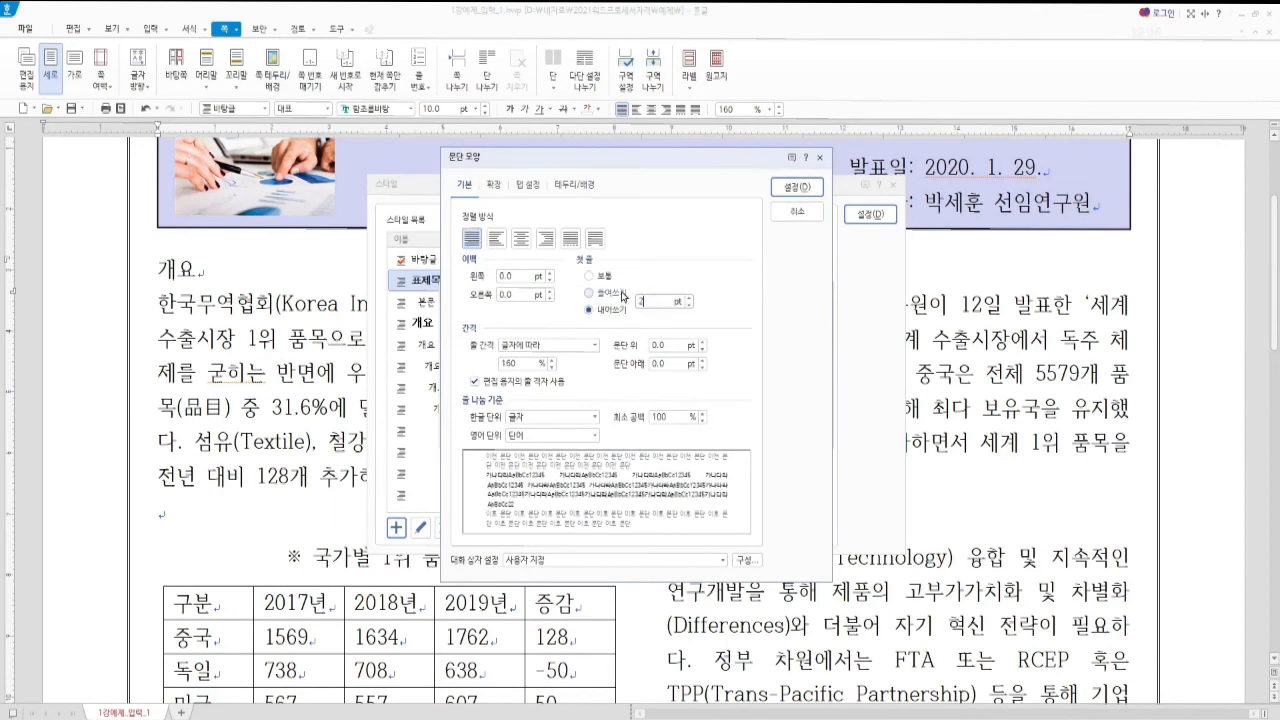
left_click(797, 188)
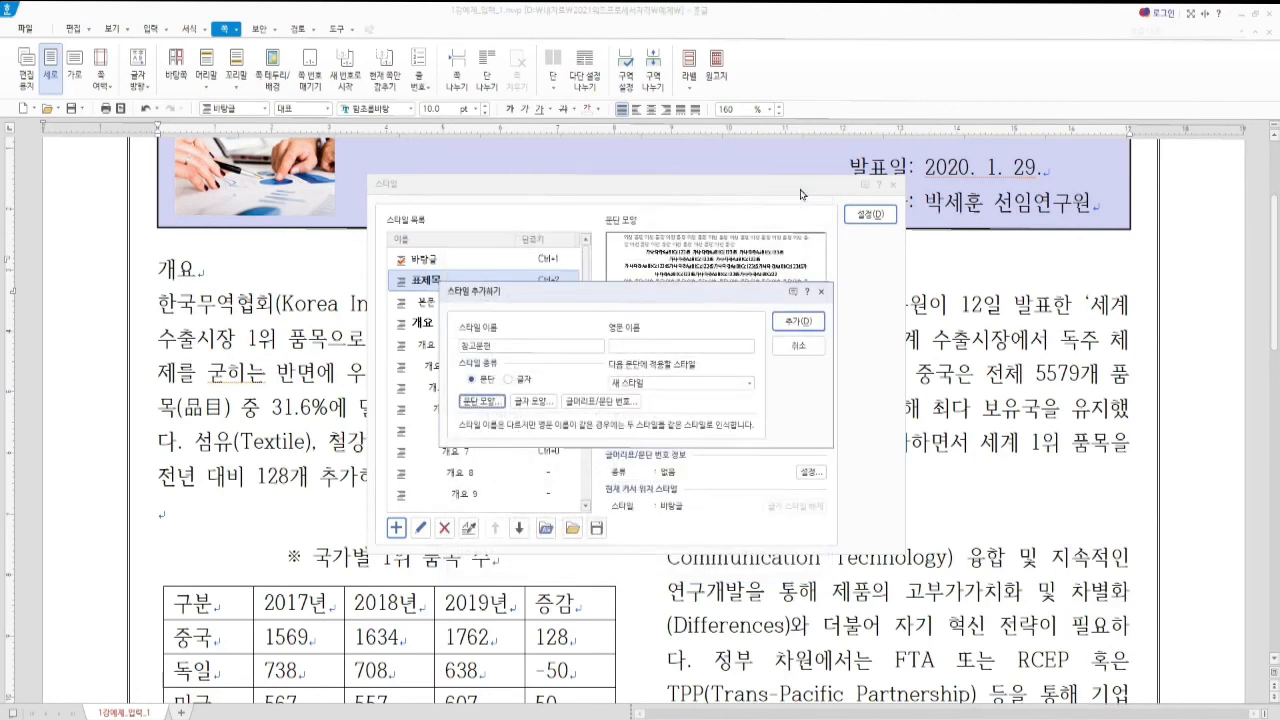
left_click(800, 321)
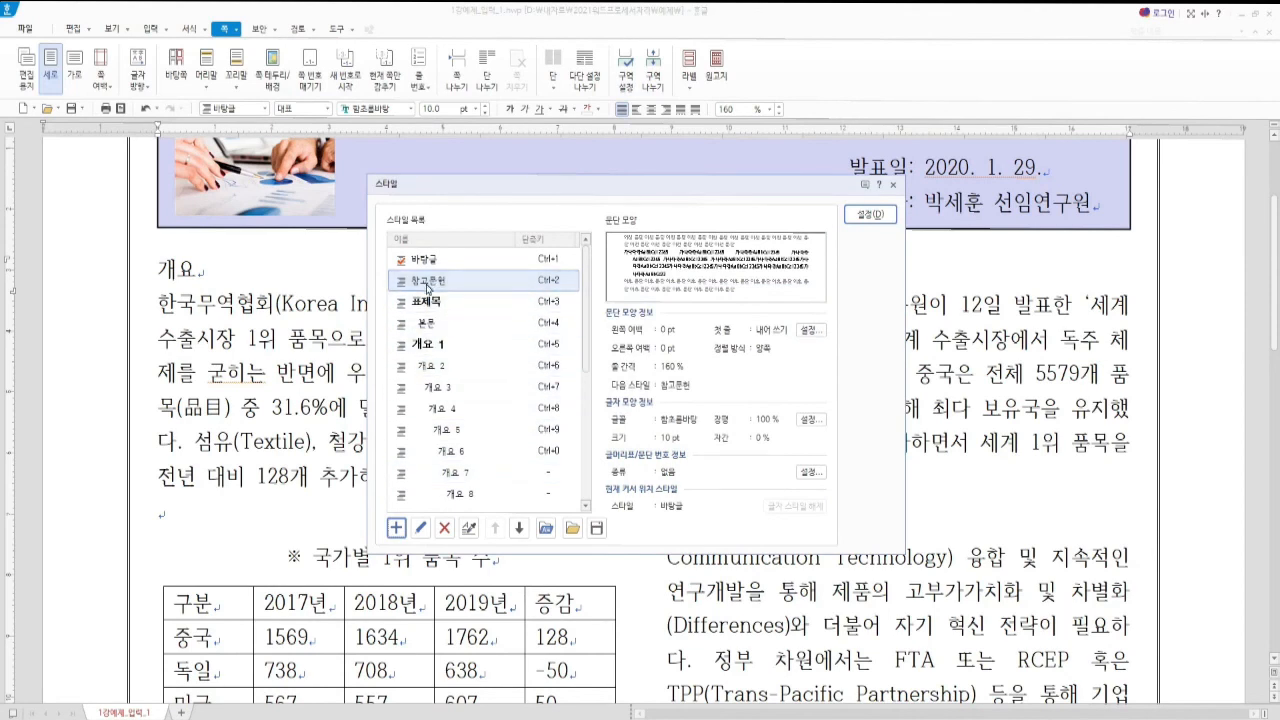
key("alt+Tab")
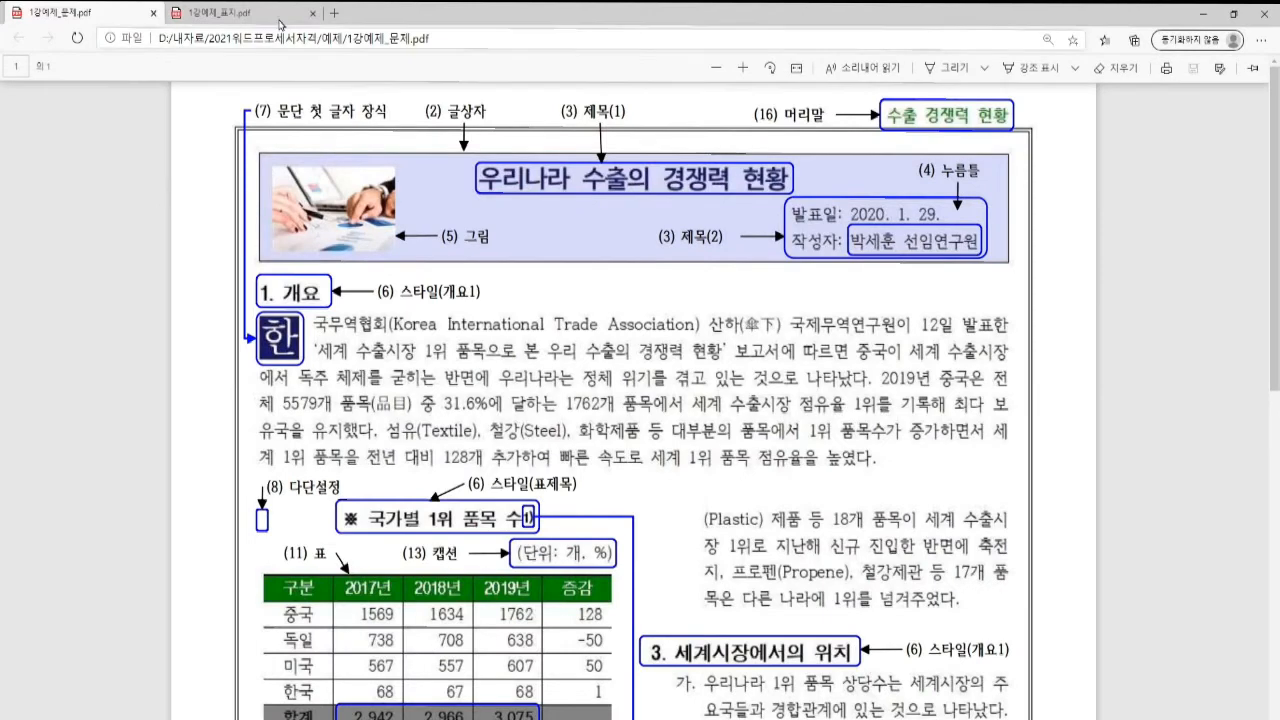
left_click(262, 15)
scroll(414, 436, "down", 1)
scroll(414, 436, "up", 1)
scroll(420, 300, "down", 1)
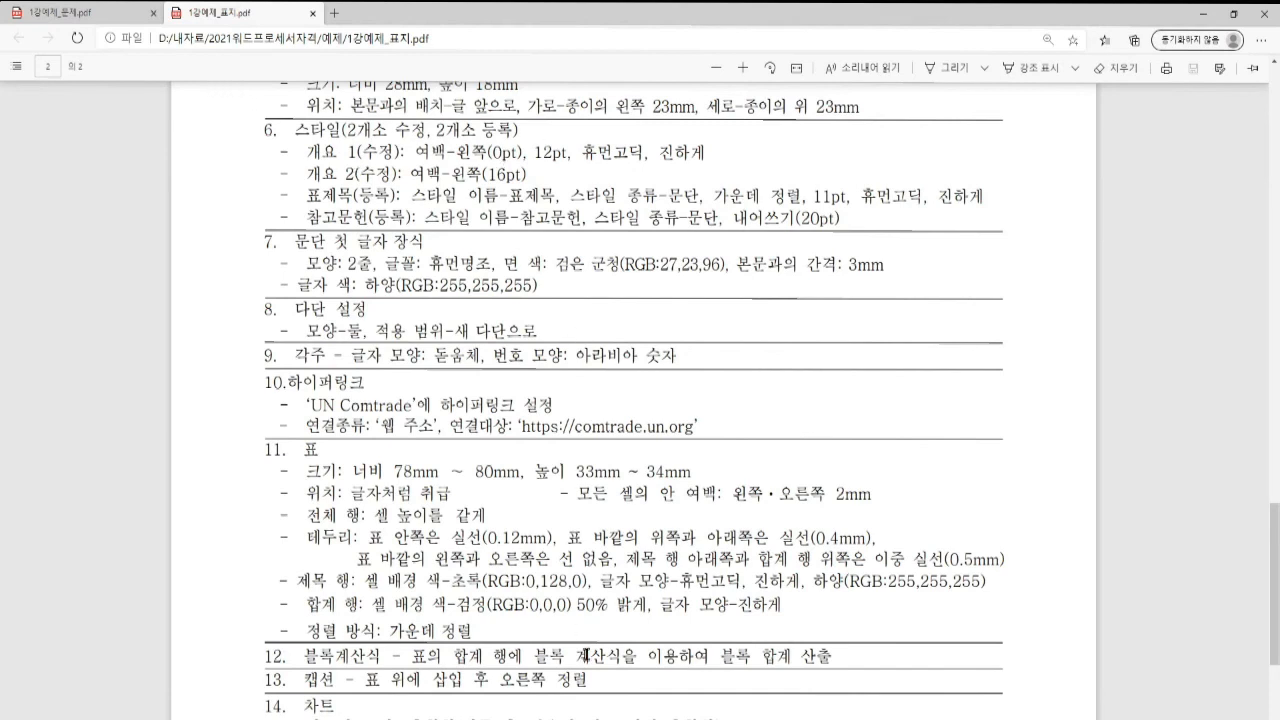
left_click(645, 685)
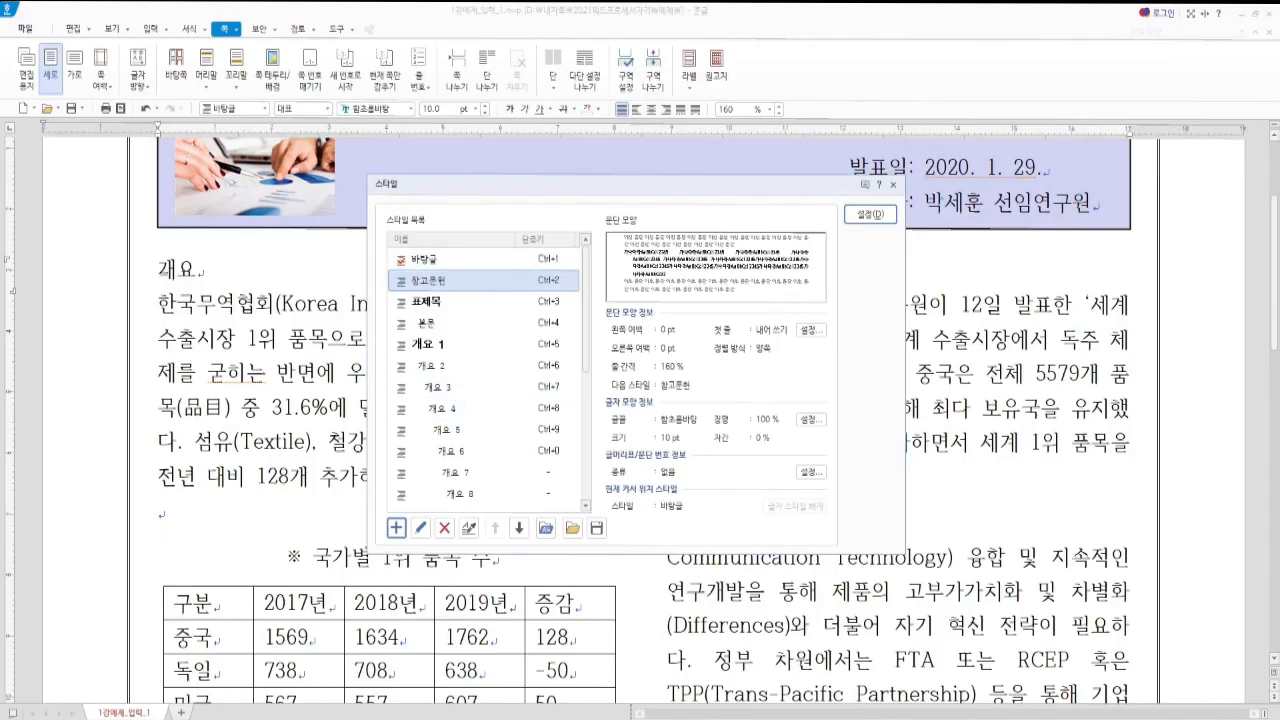
Apply the 개요 1 style so the heading reads '1. 개요', then return to the PDF
left_click(425, 345)
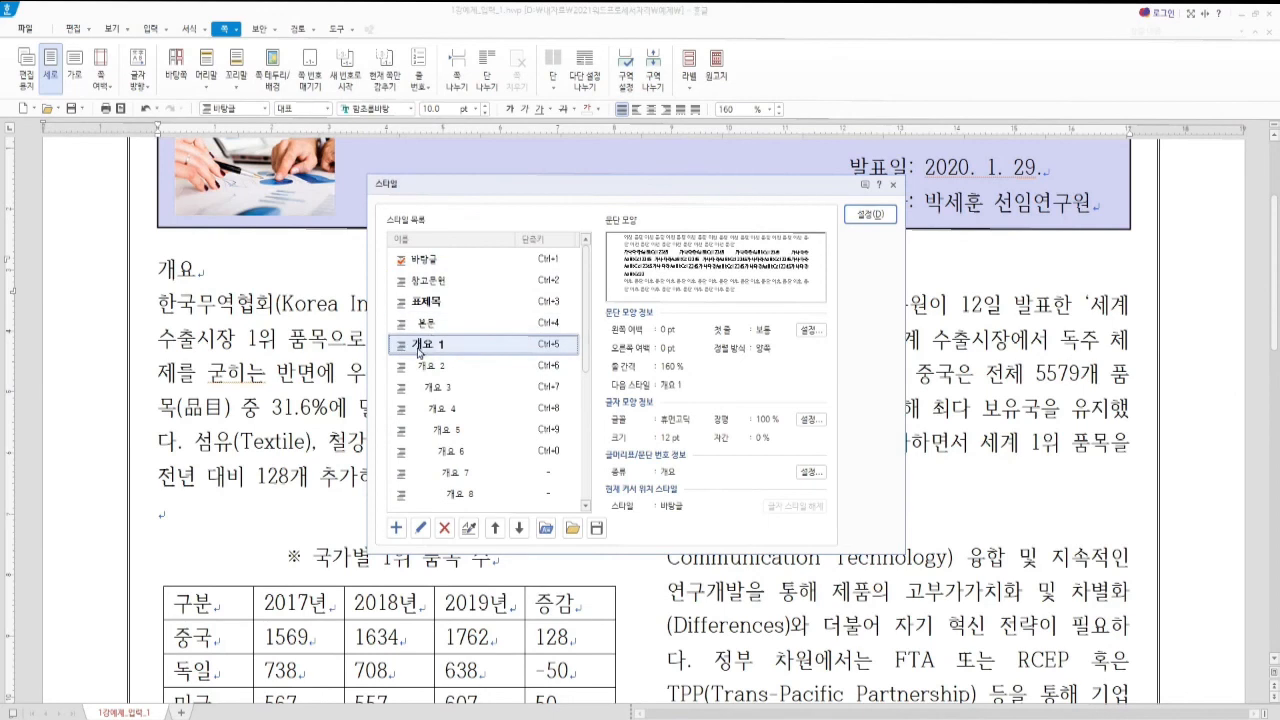
left_click(869, 214)
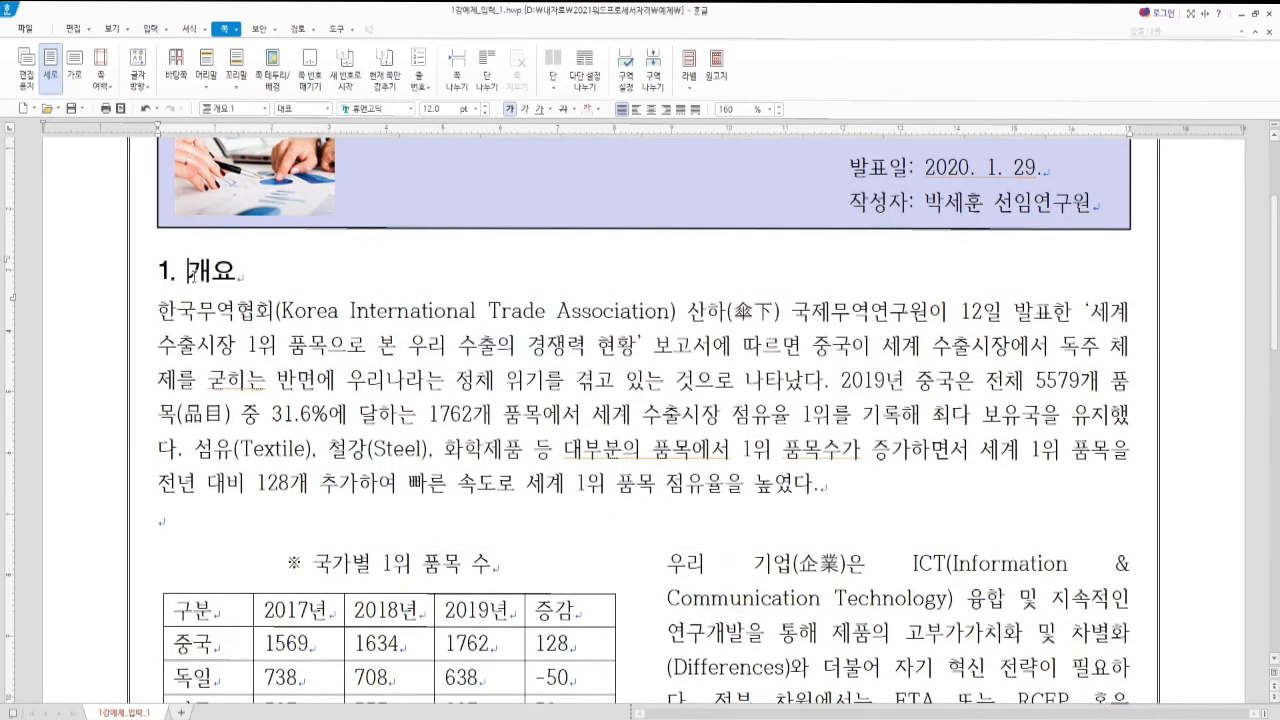
key("alt+Tab")
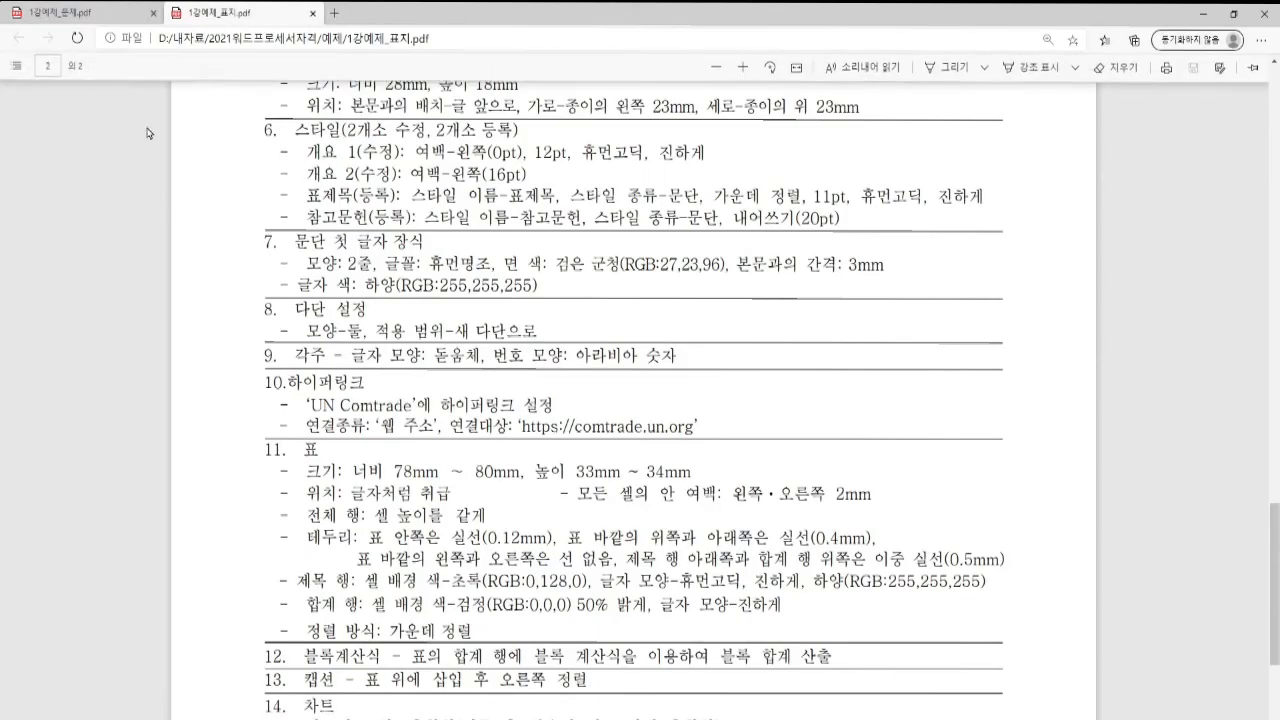
Scroll the sample PDF to compare section 2 and the footnote, then return to Hangul
left_click(71, 20)
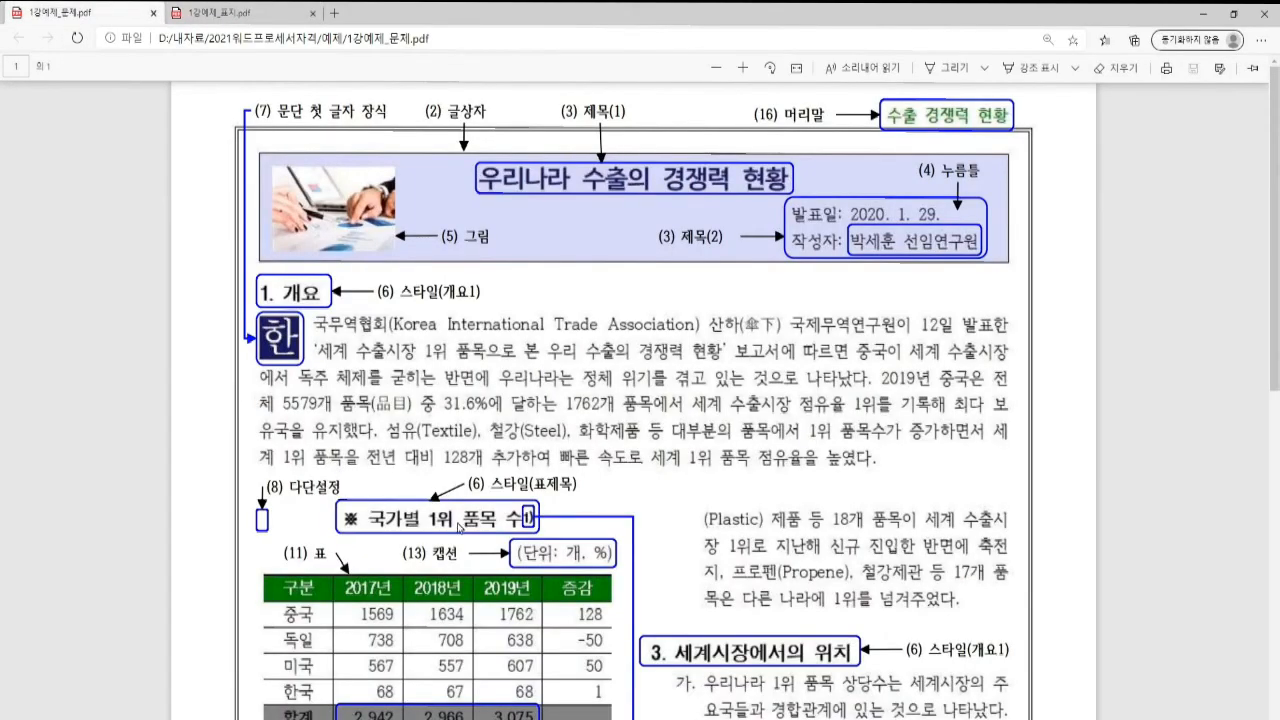
scroll(470, 520, "down", 7)
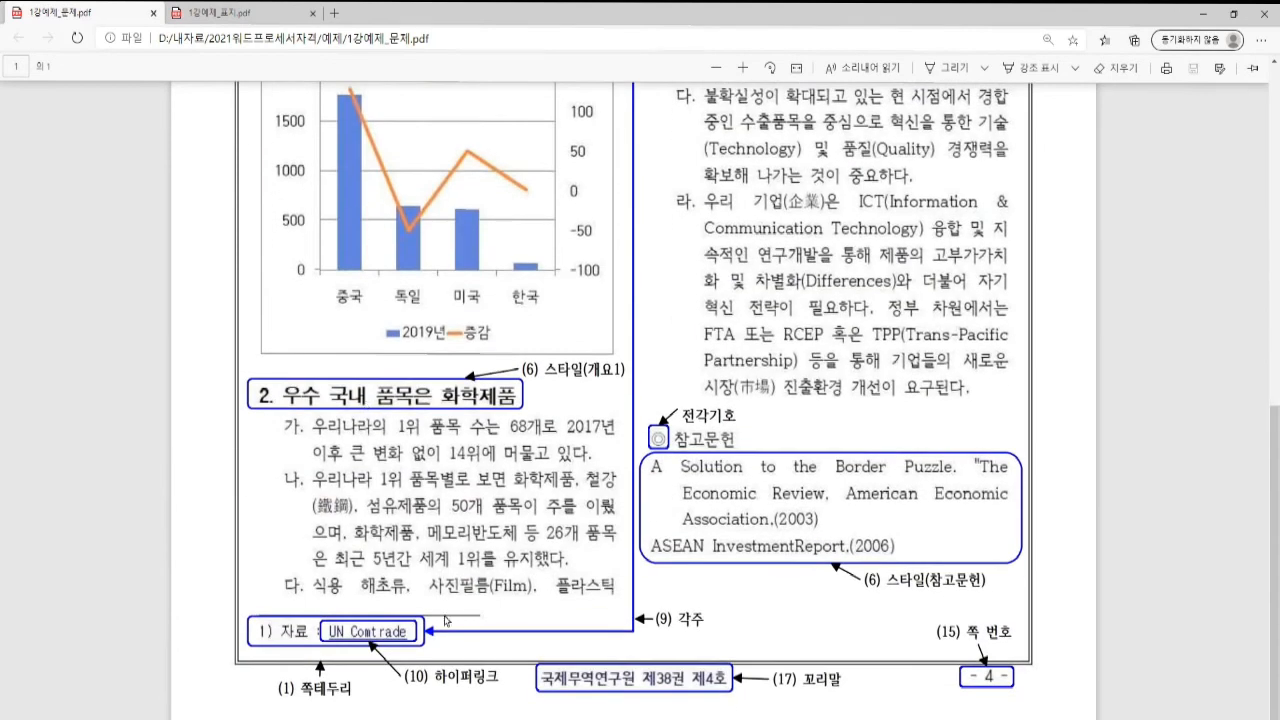
scroll(641, 441, "up", 3)
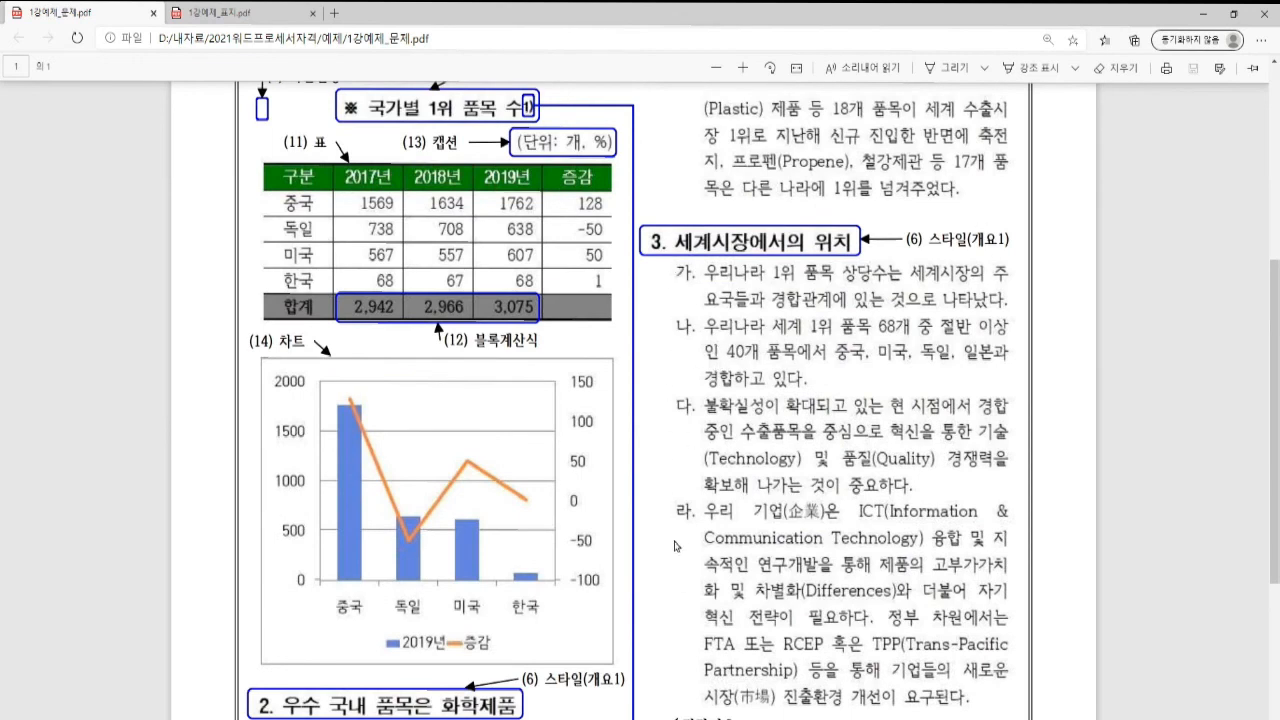
scroll(669, 528, "down", 3)
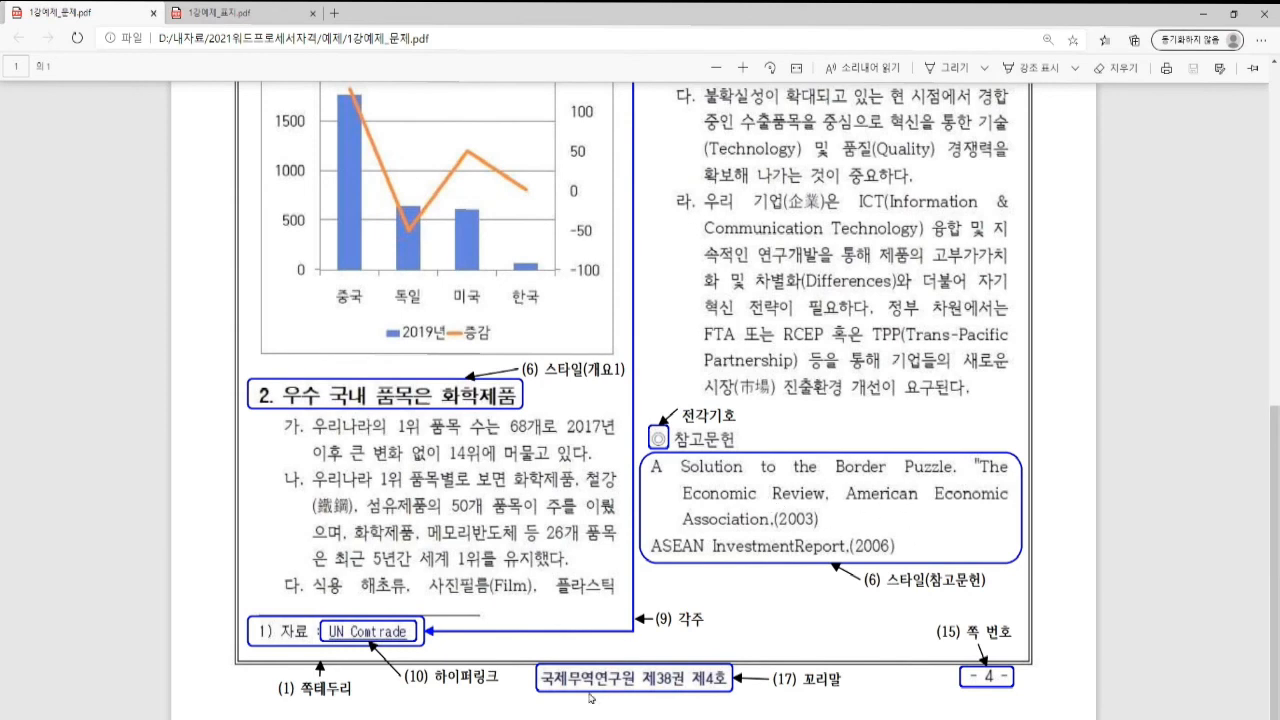
key("alt+Tab")
scroll(330, 292, "down", 5)
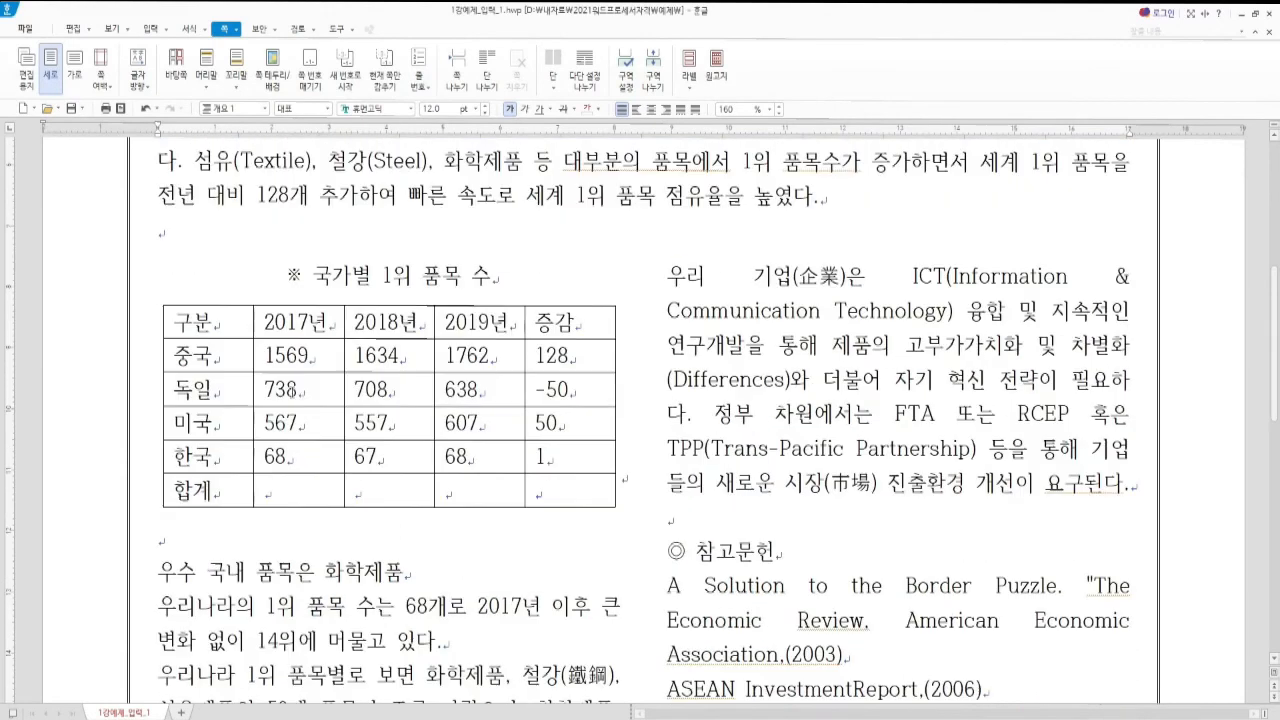
Apply the 표제목 style to the '국가별 1위 품목 수' table title
left_click(305, 276)
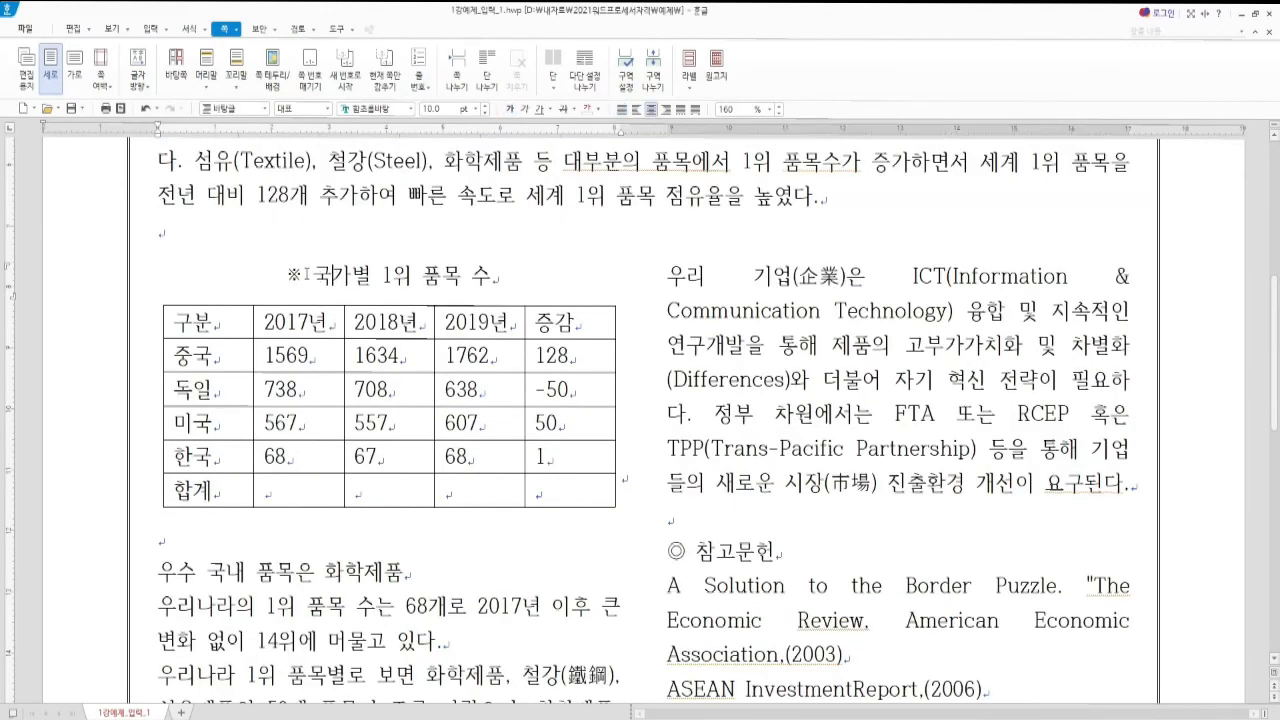
left_click(267, 110)
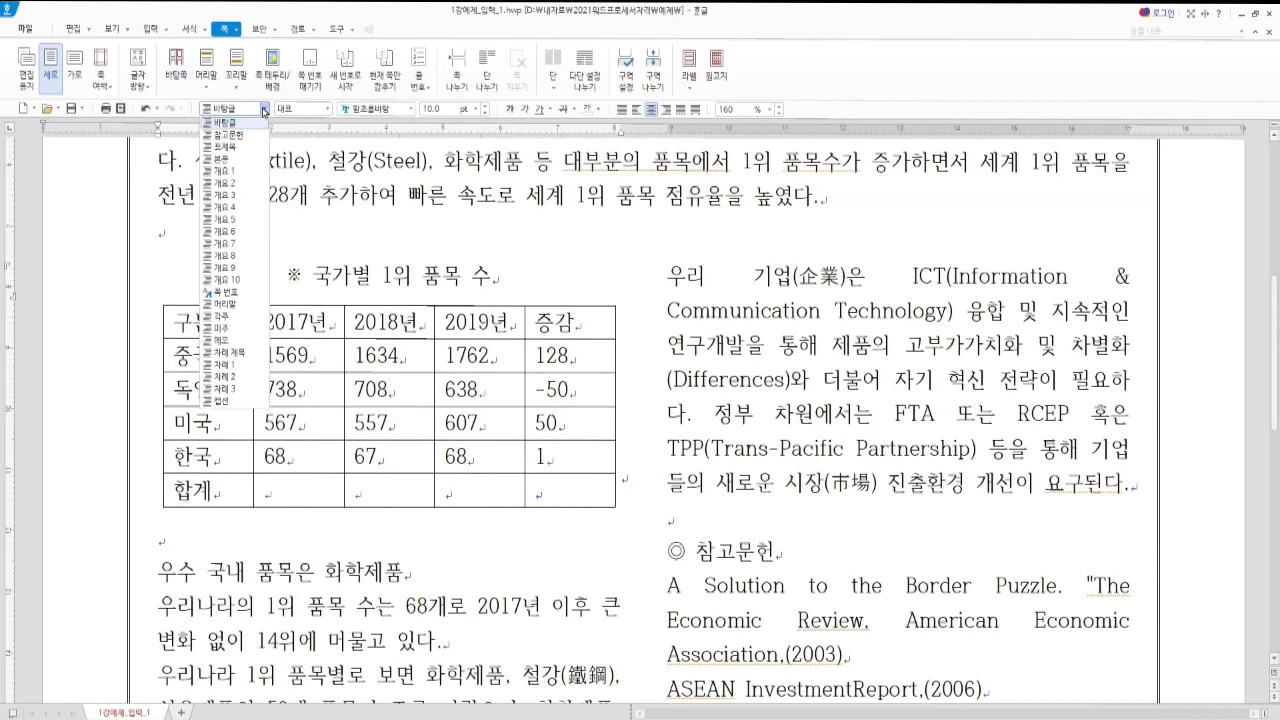
left_click(226, 148)
Make '우수 국내 품목은 화학제품' a 개요 1 heading
scroll(350, 385, "down", 5)
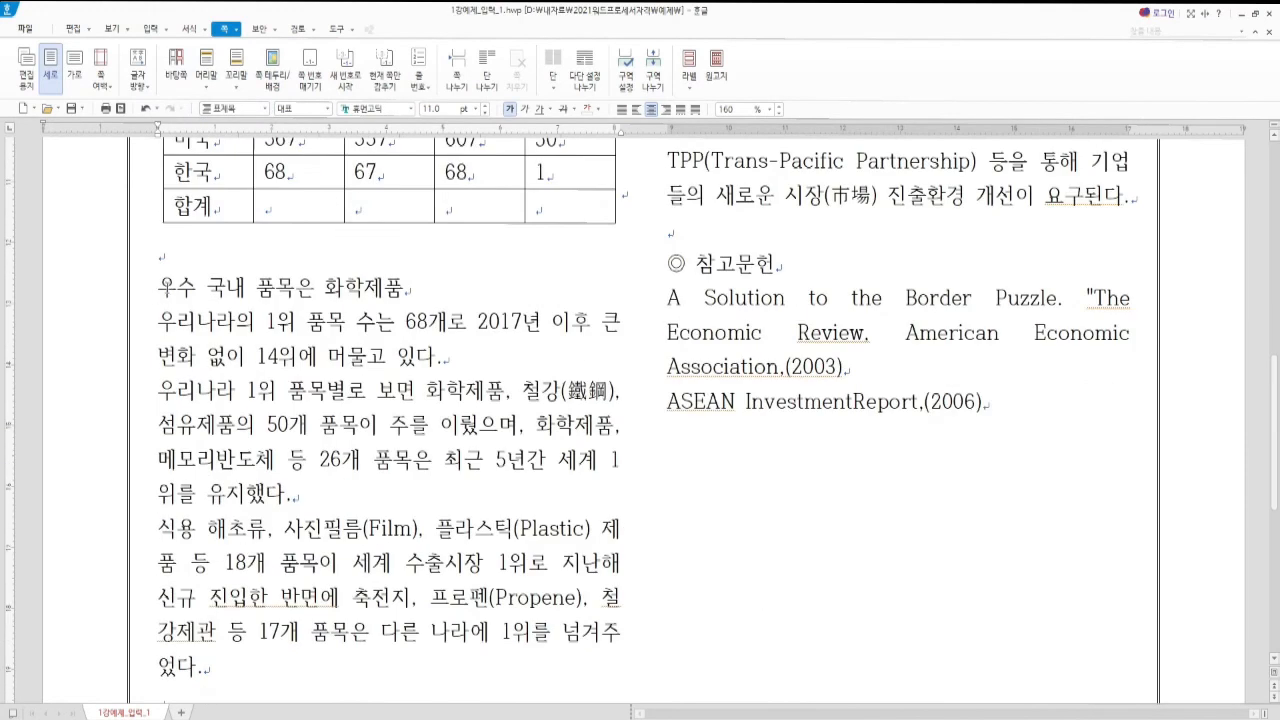
left_click(165, 289)
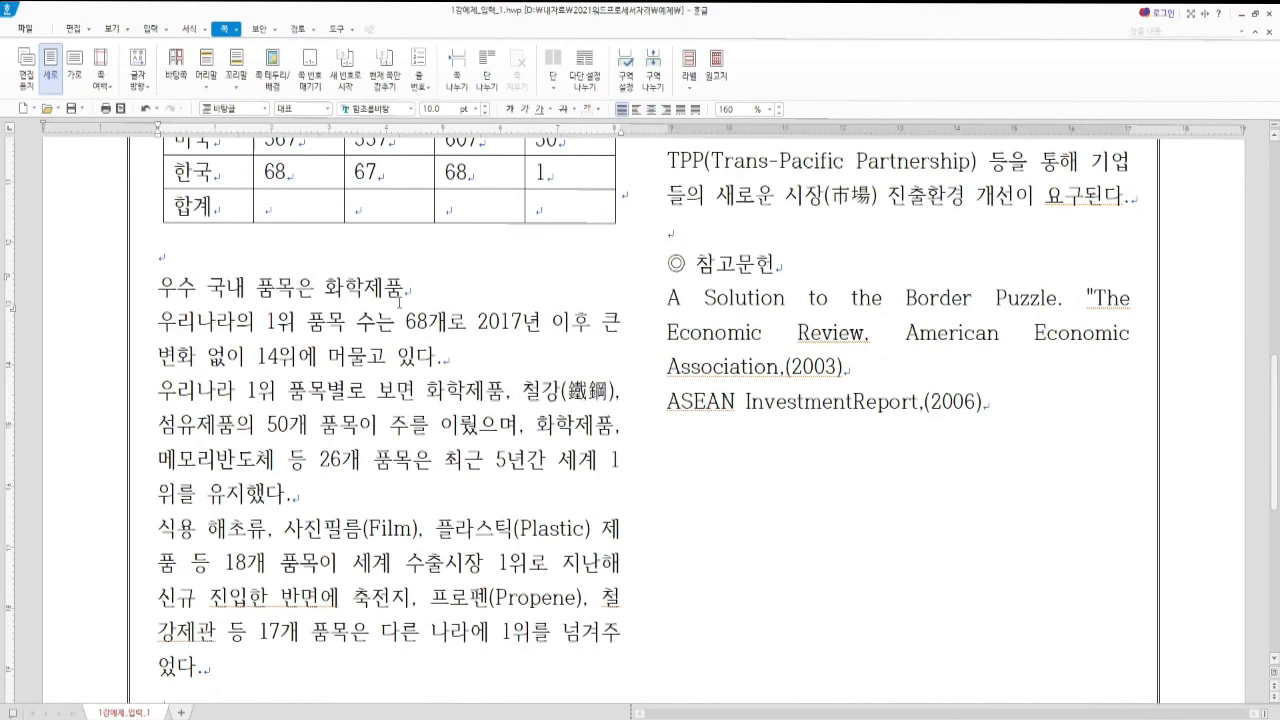
left_click(265, 110)
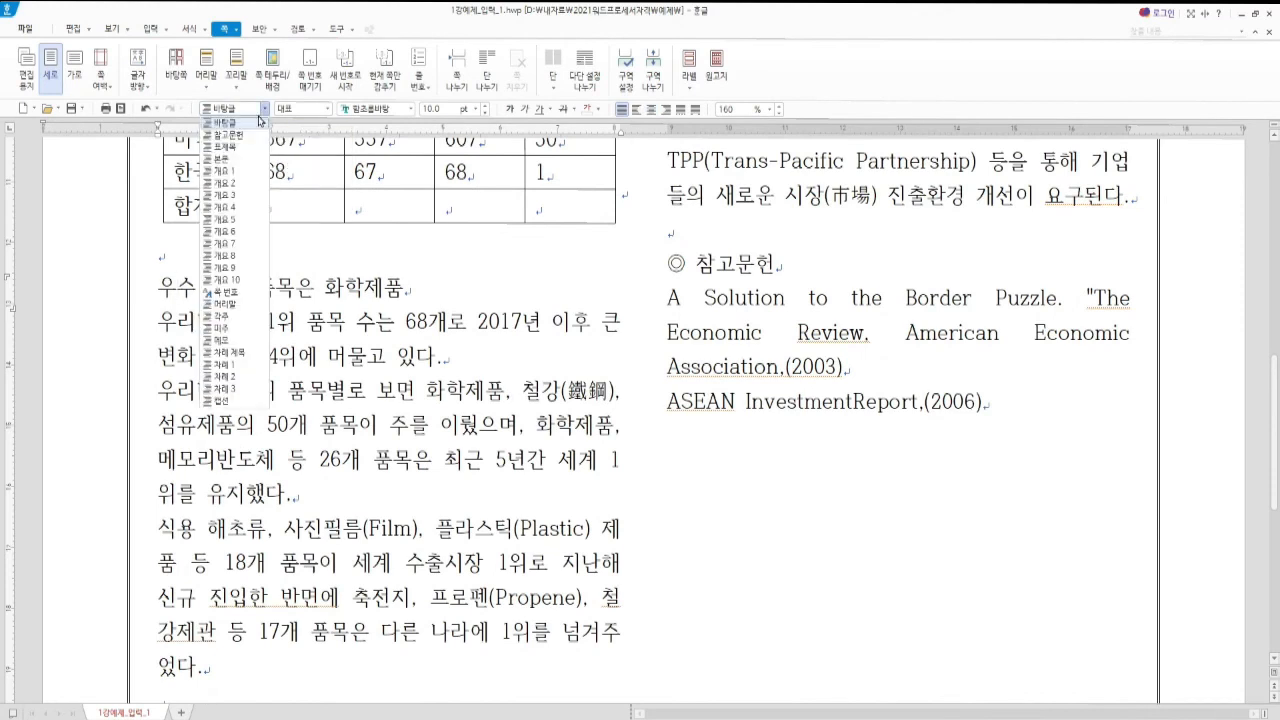
left_click(224, 171)
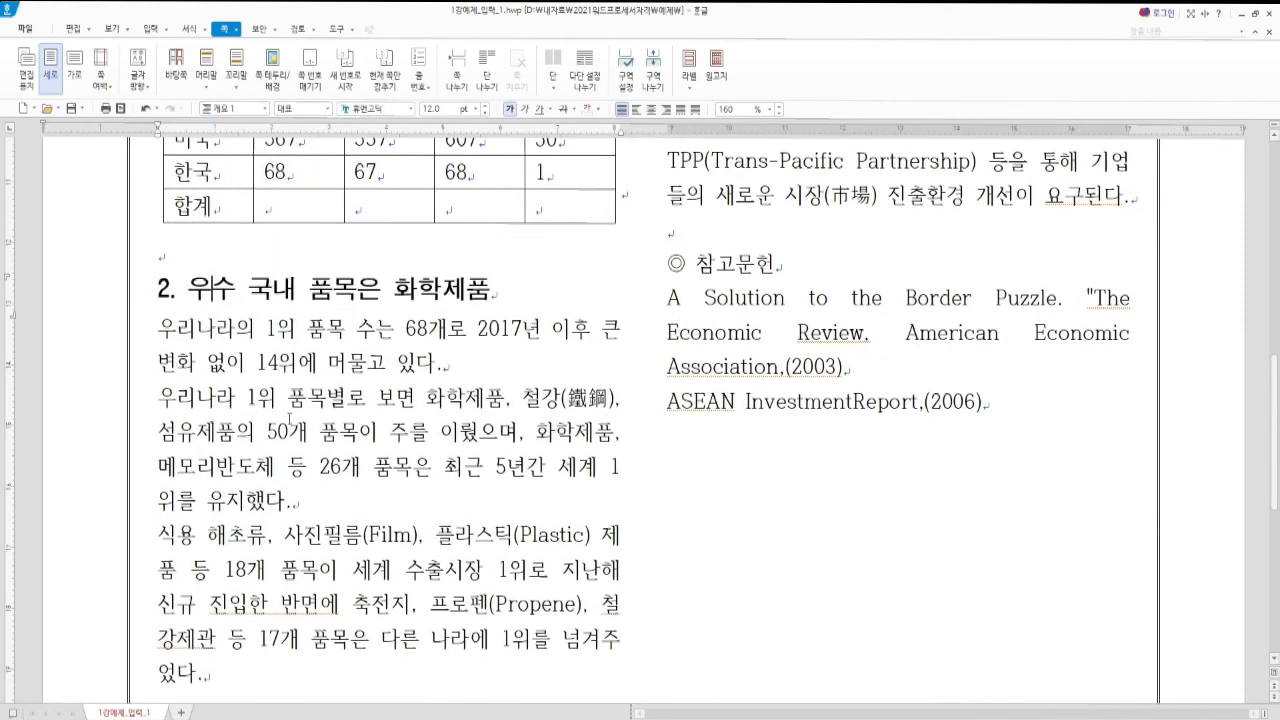
Apply 개요 2 to section 2's paragraphs
scroll(290, 418, "down", 2)
left_click_drag(158, 234, 205, 578)
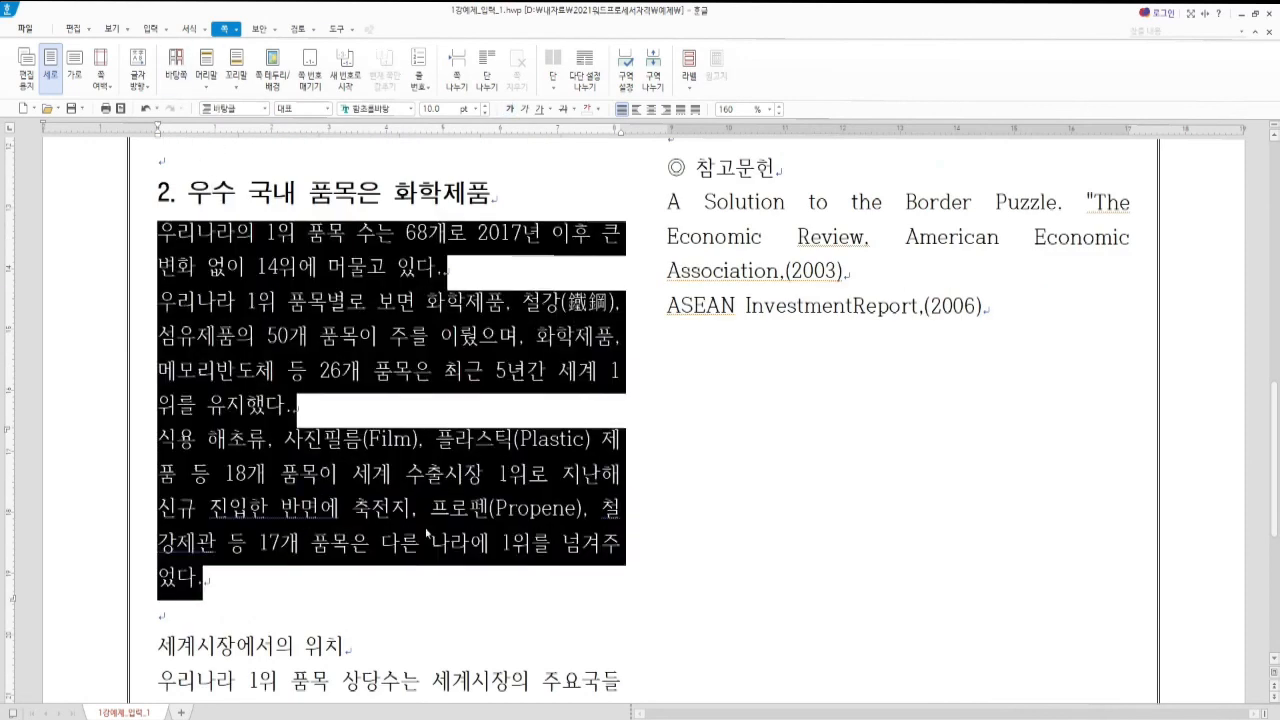
left_click(265, 109)
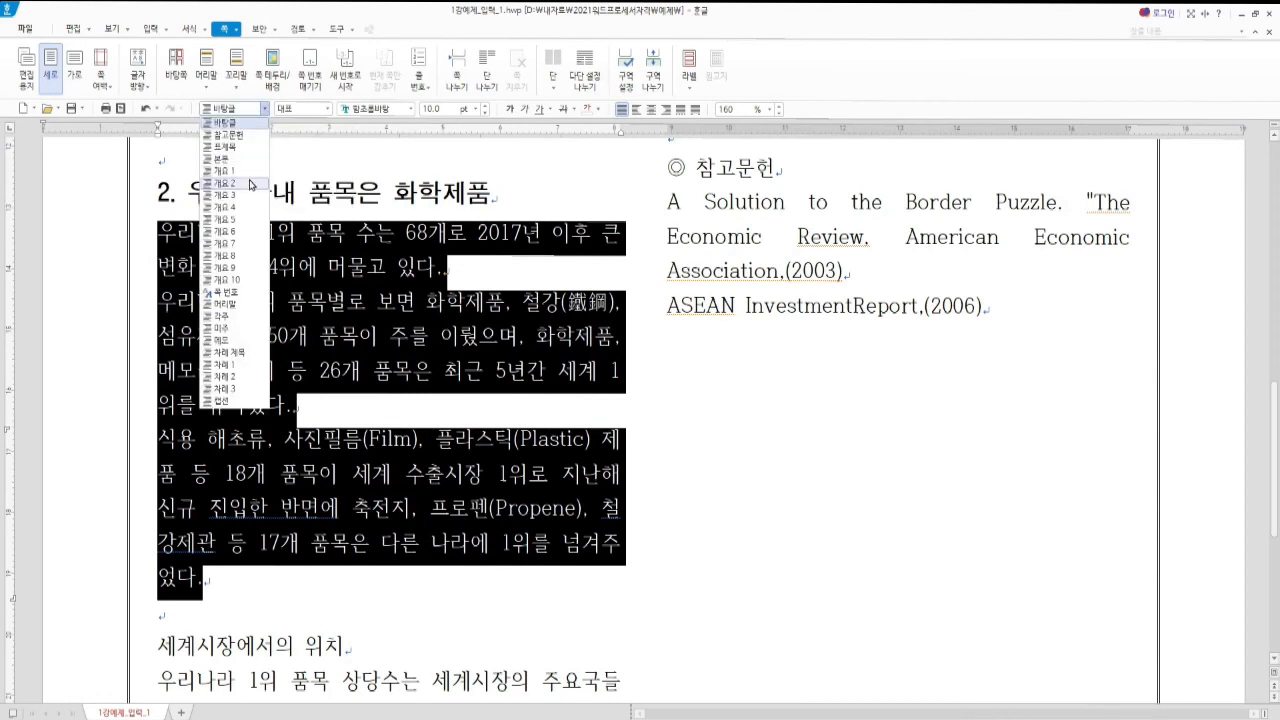
left_click(250, 184)
Make '세계시장에서의 위치' a 개요 1 heading and place the caret at section 3's first paragraph
scroll(328, 548, "down", 3)
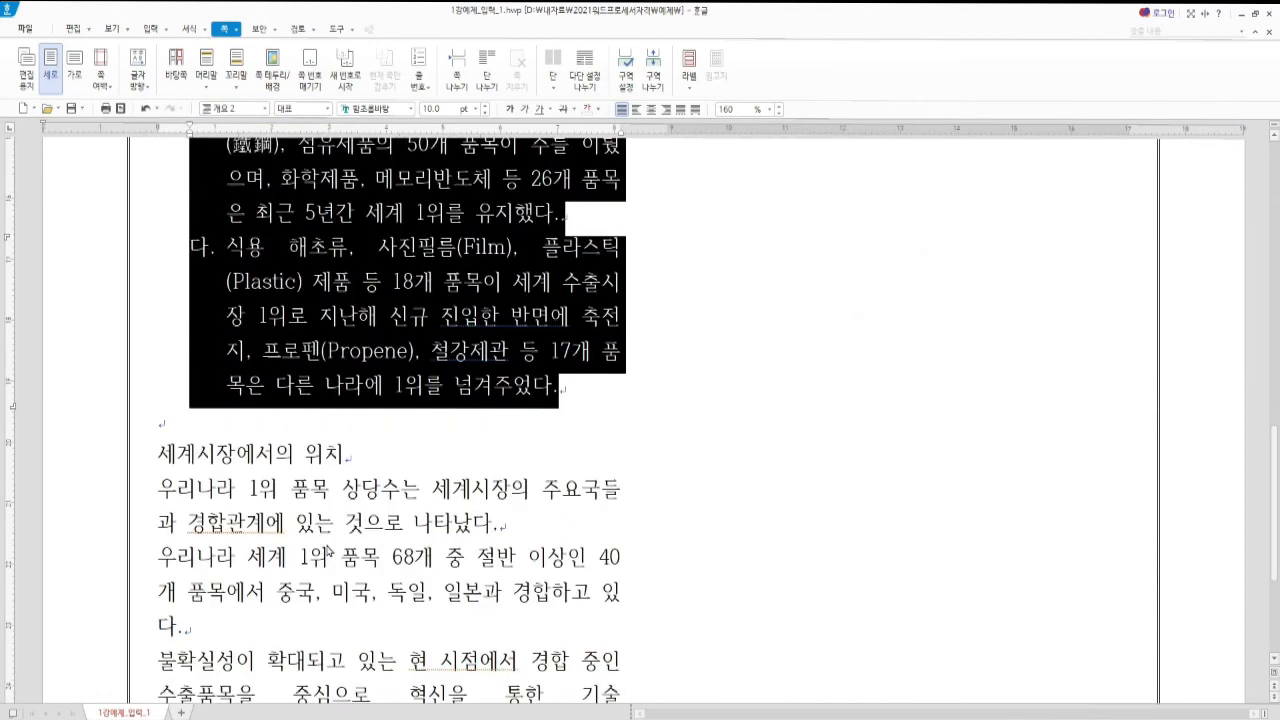
left_click(162, 455)
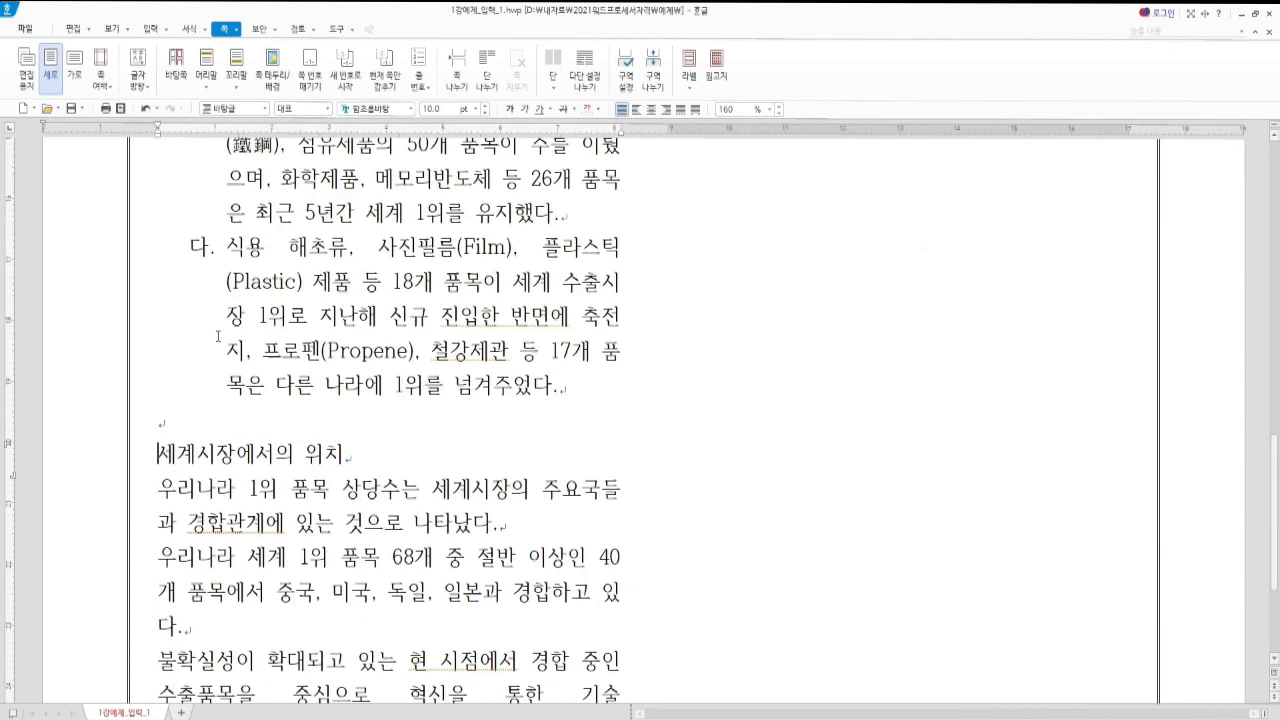
left_click(265, 109)
left_click(245, 175)
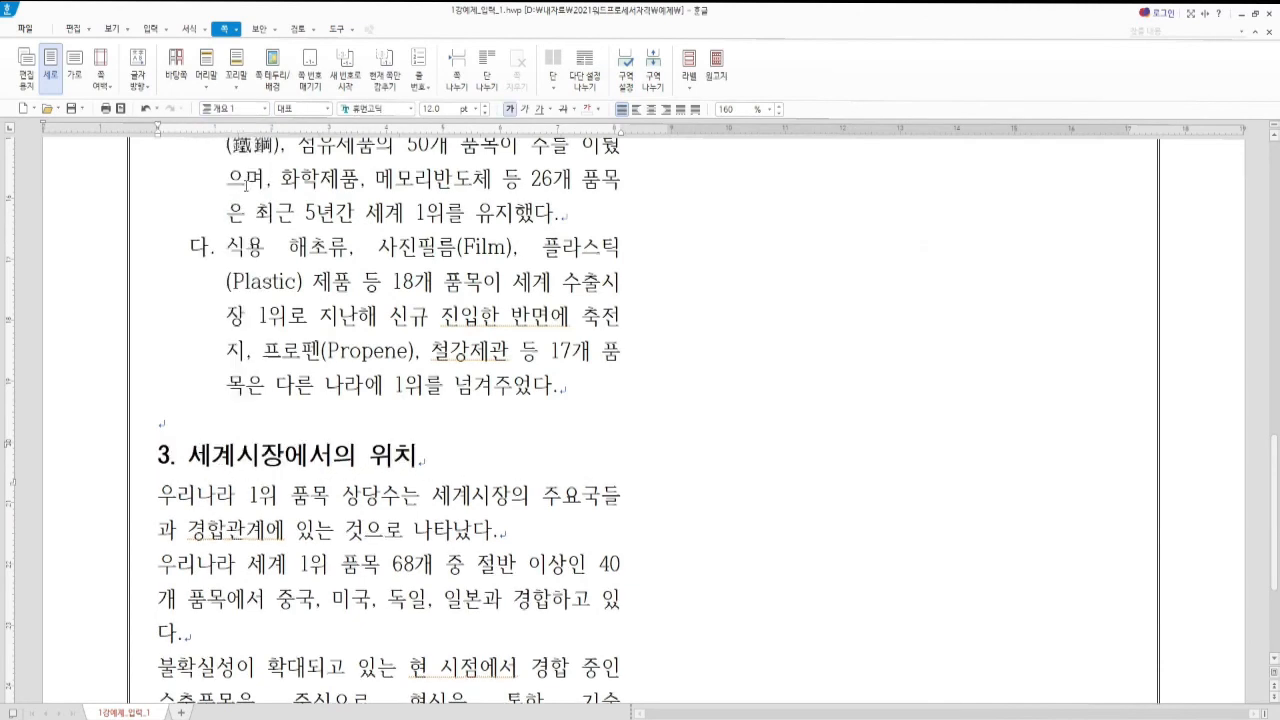
scroll(698, 411, "up", 3)
scroll(698, 411, "up", 3)
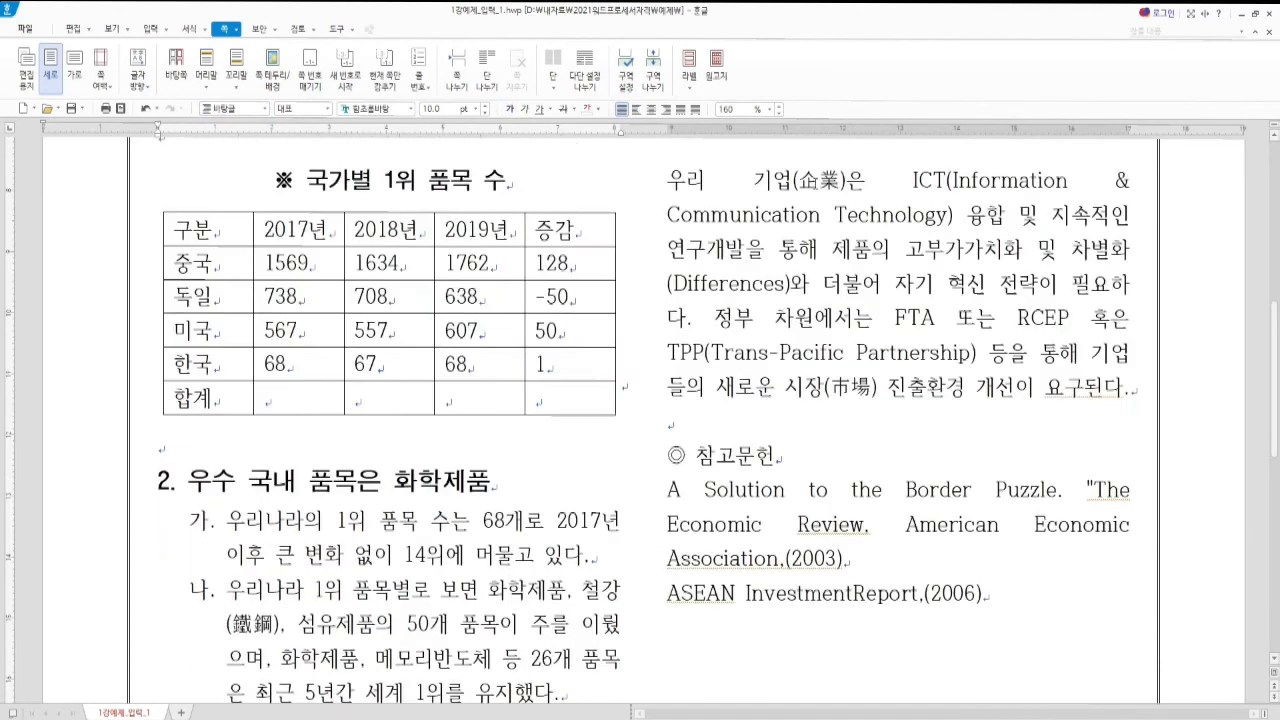
scroll(754, 423, "down", 10)
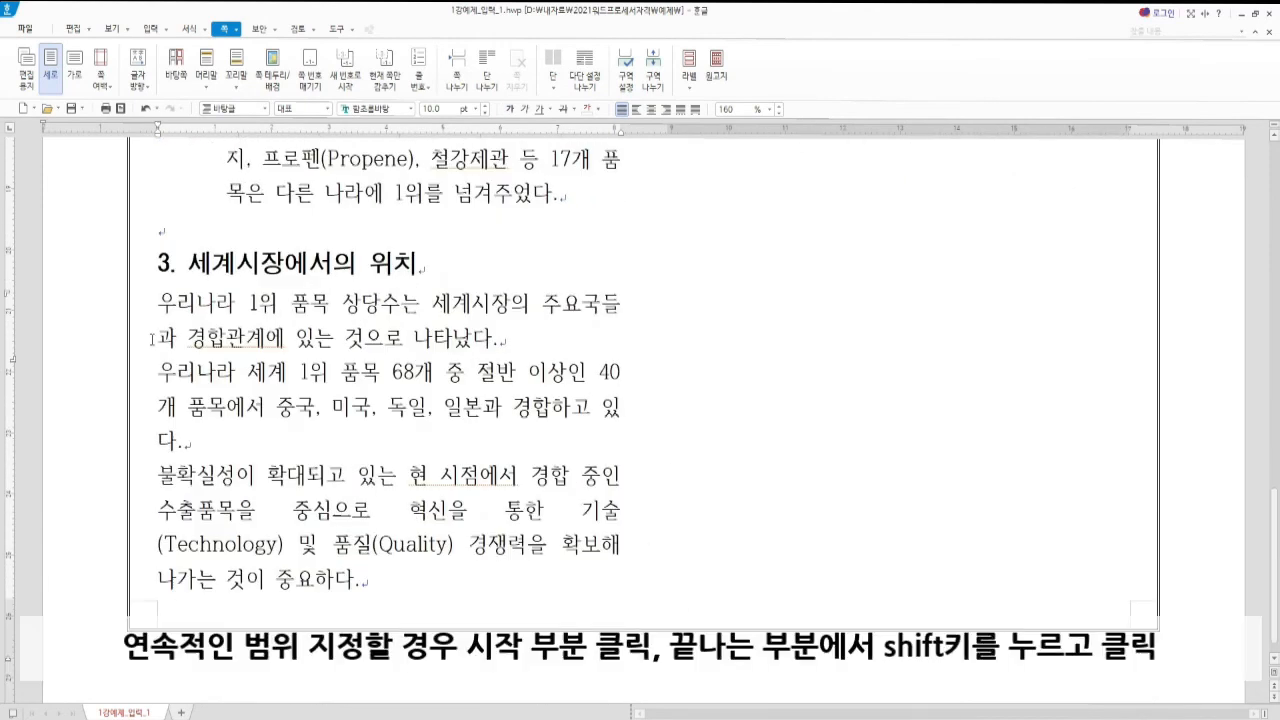
left_click(158, 301)
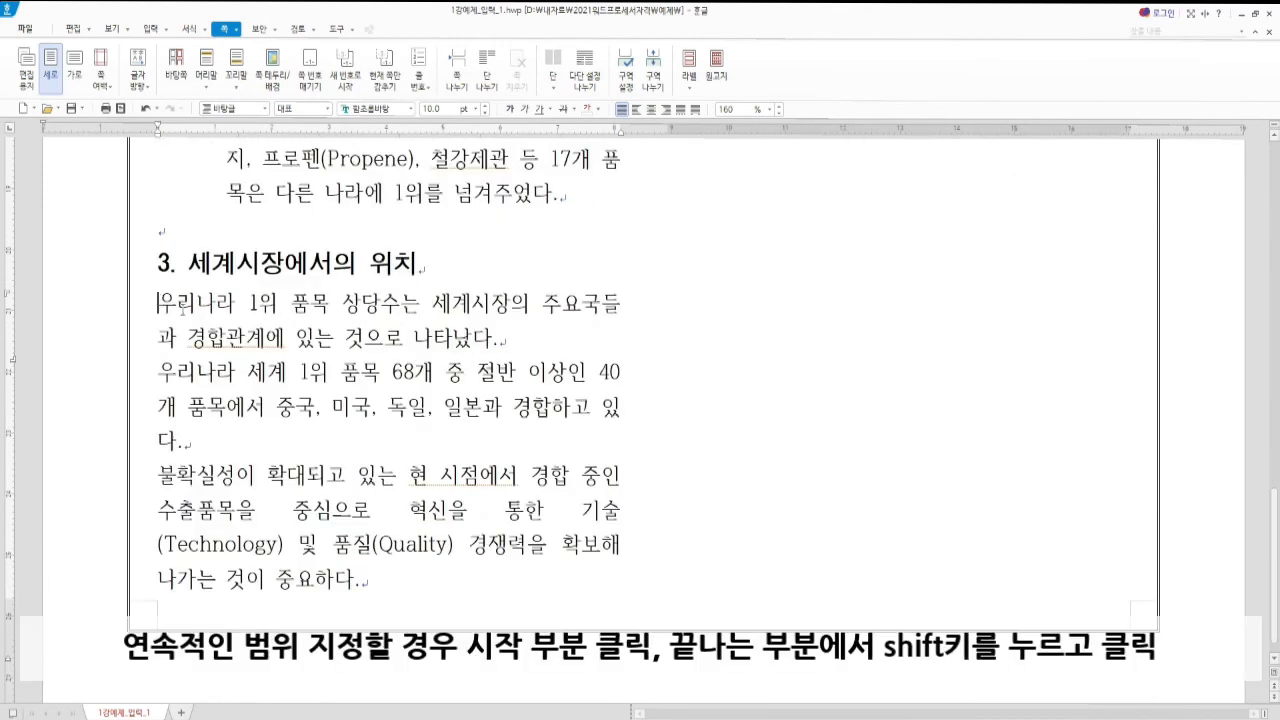
scroll(975, 428, "up", 9)
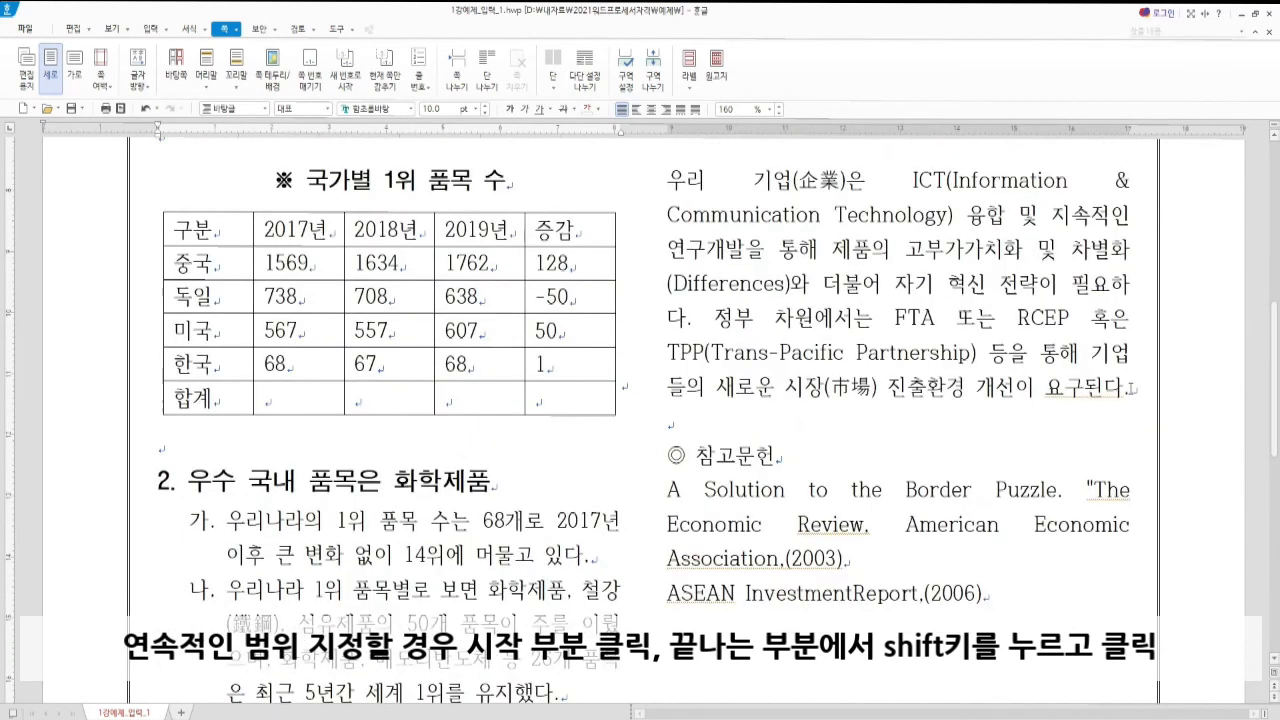
Select section 3's paragraphs through the 우리 기업 paragraph and apply 개요 2
left_click(1133, 386, "shift")
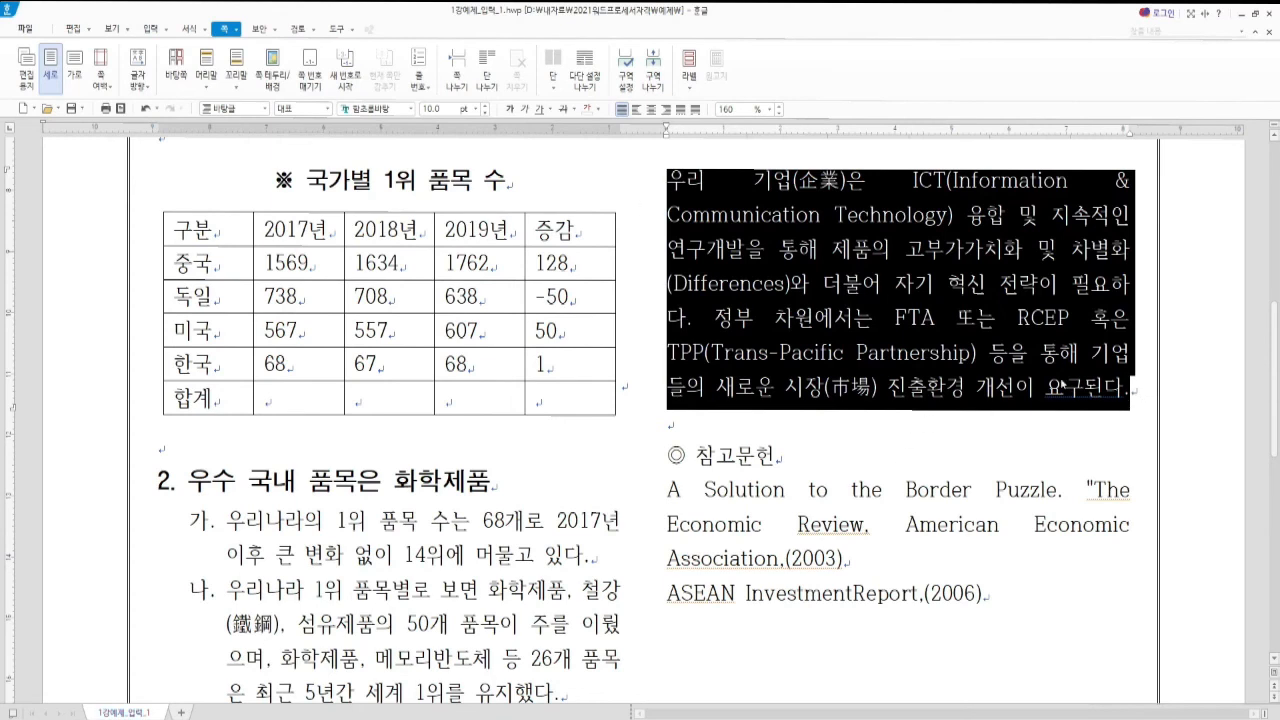
left_click(245, 113)
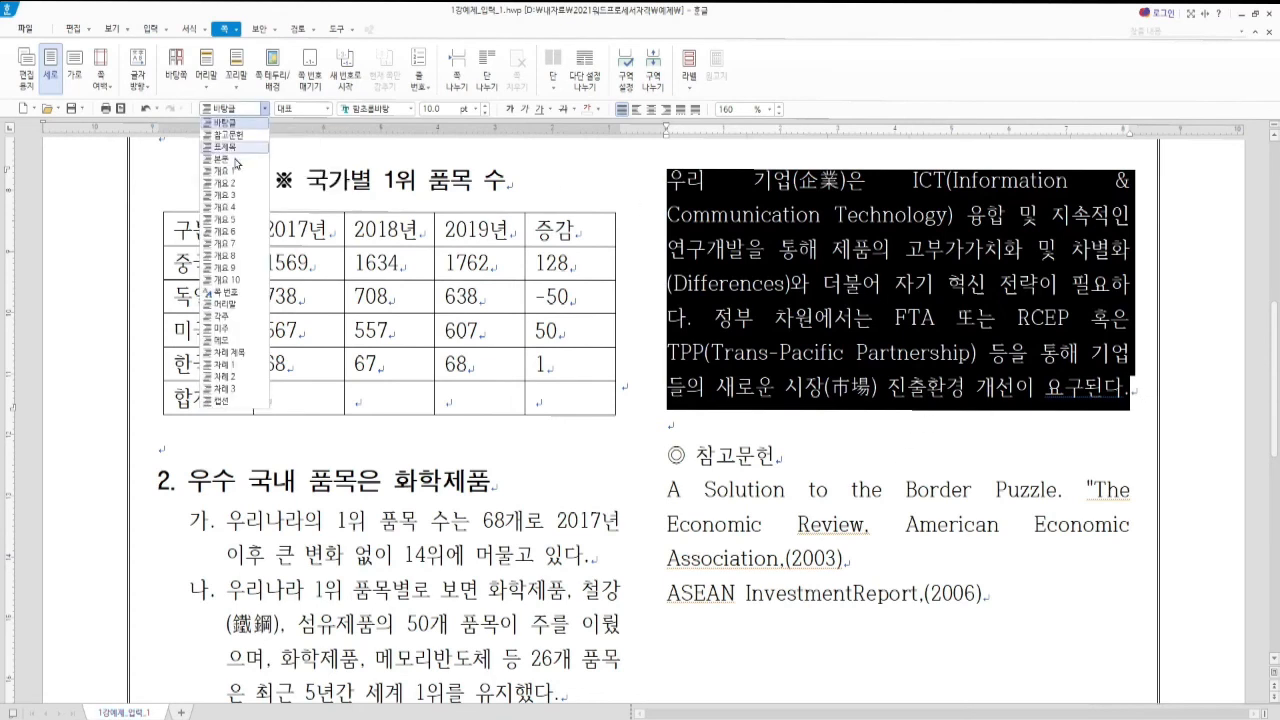
left_click(240, 172)
Apply the 참고문헌 hanging-indent style to the two reference entries
scroll(766, 534, "down", 2)
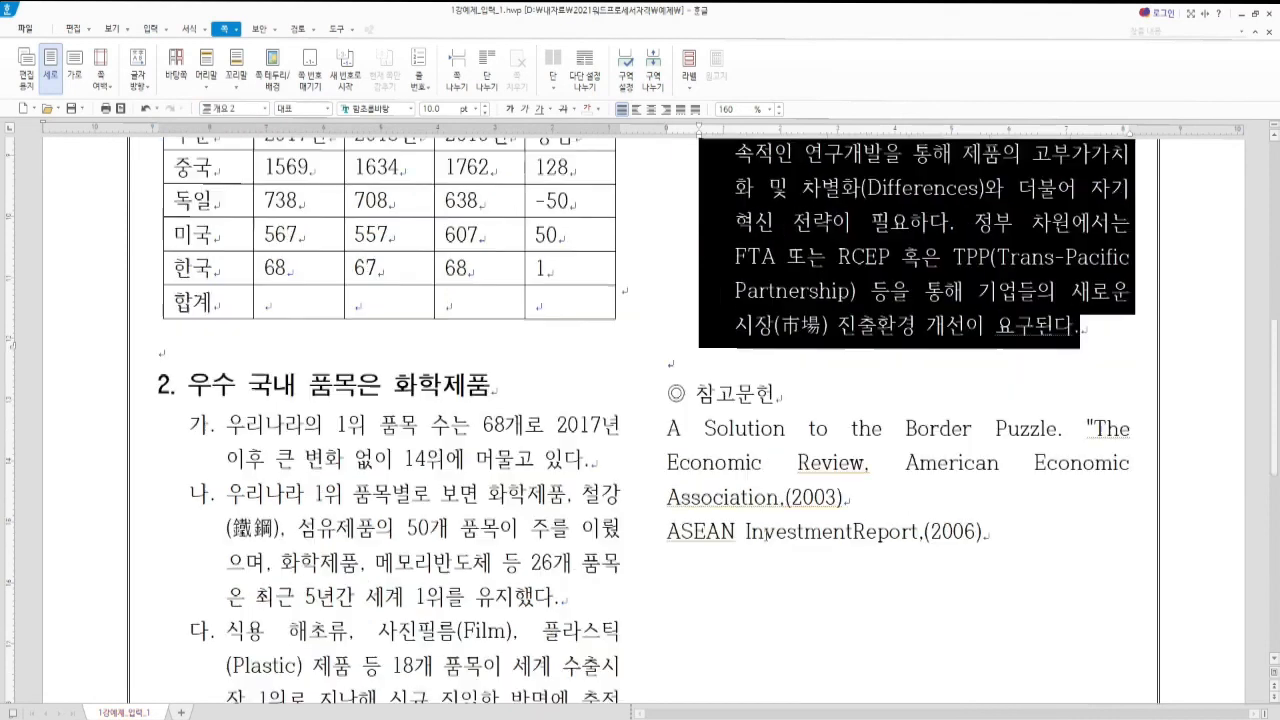
left_click_drag(668, 432, 1005, 538)
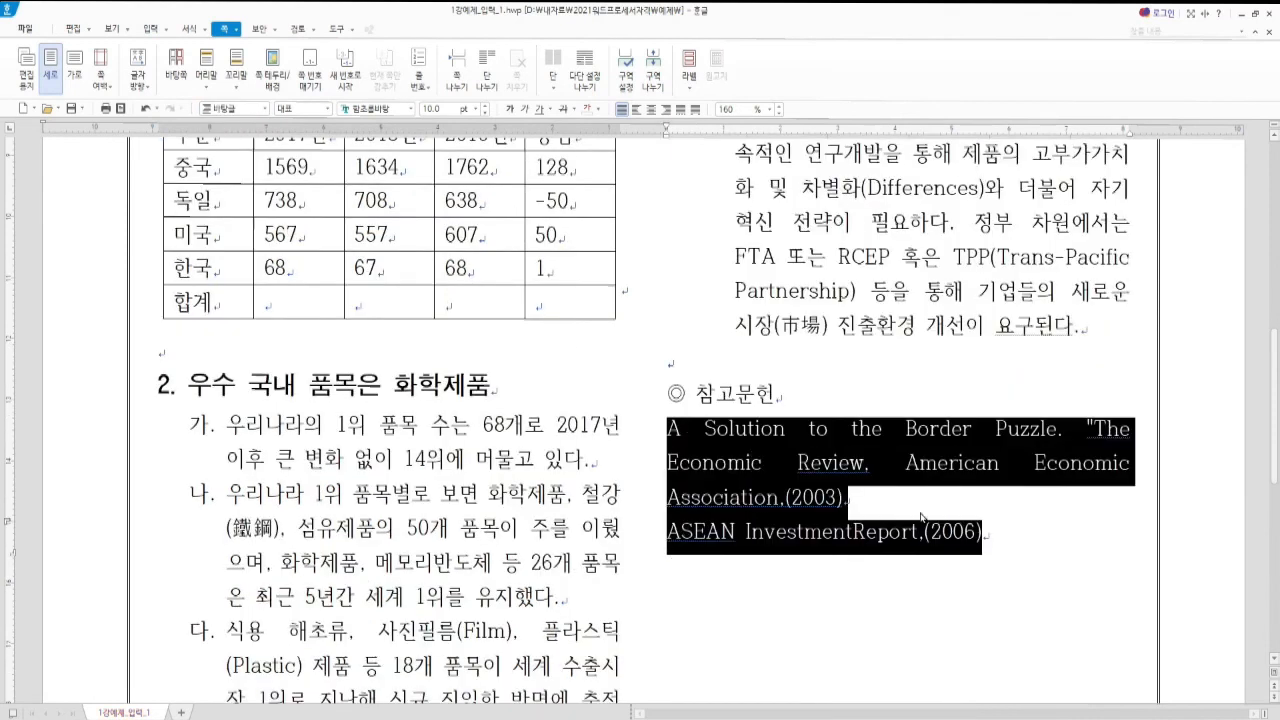
left_click(236, 109)
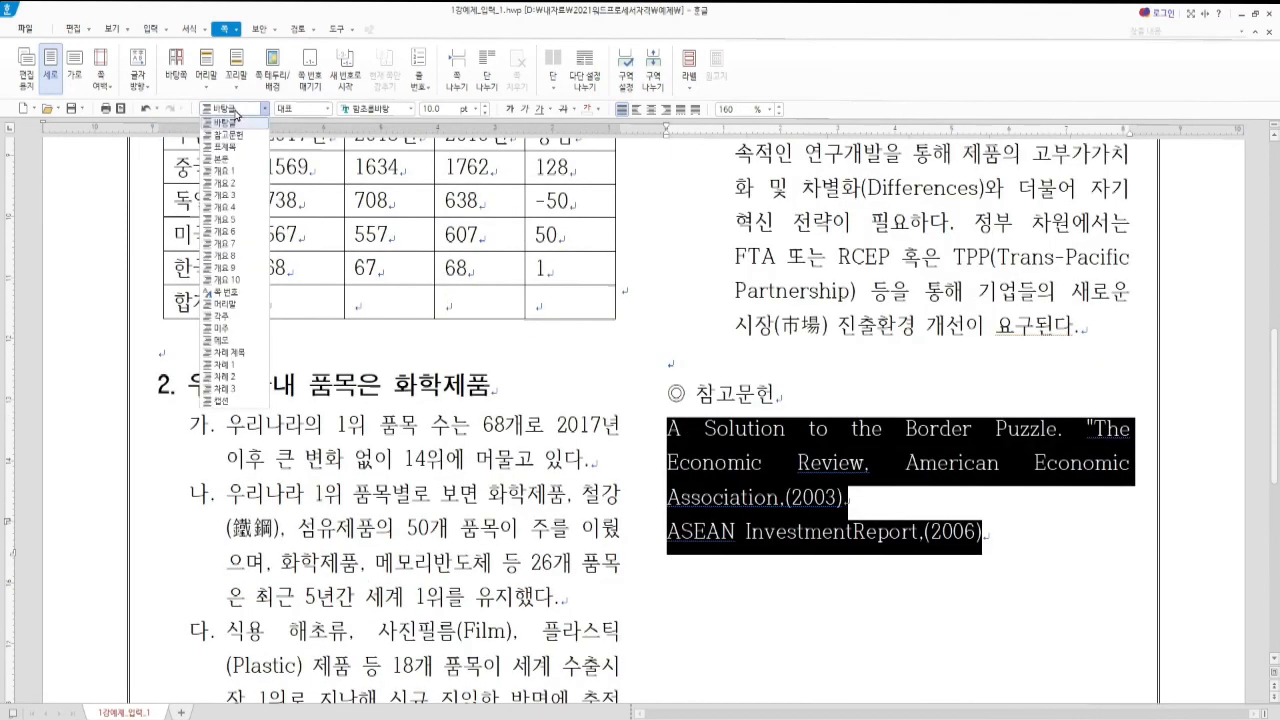
left_click(234, 136)
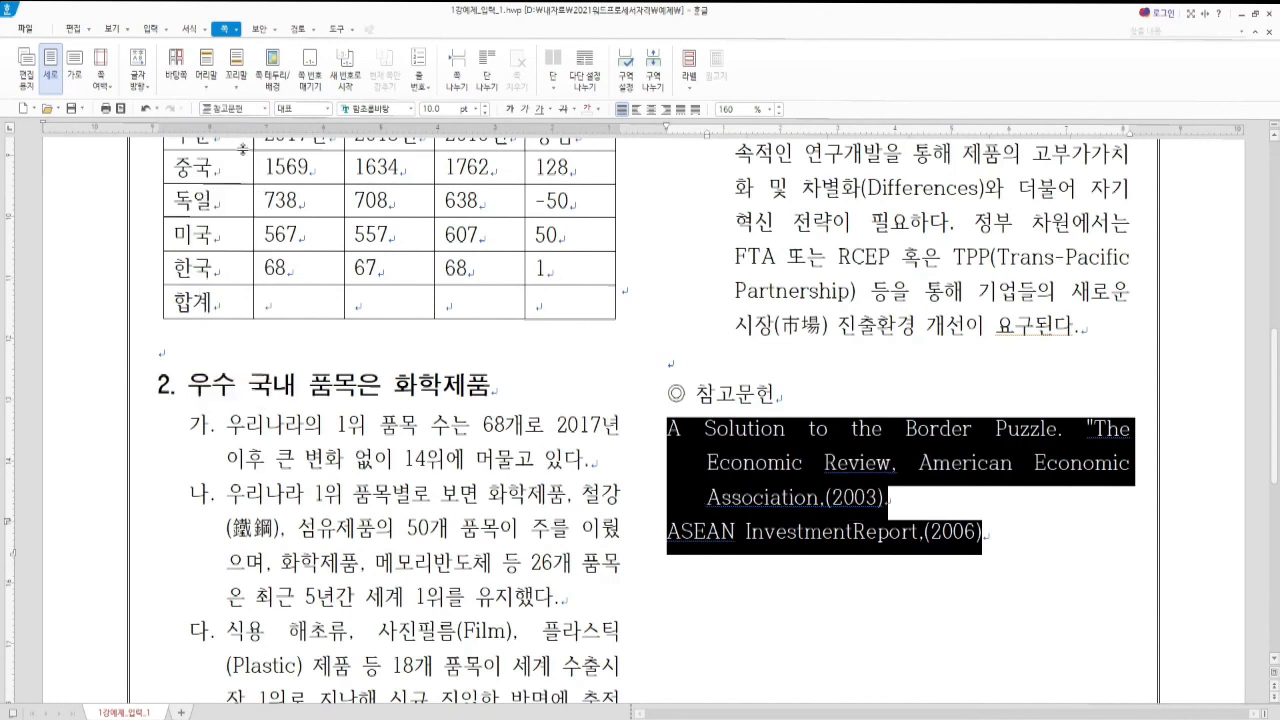
left_click(771, 535)
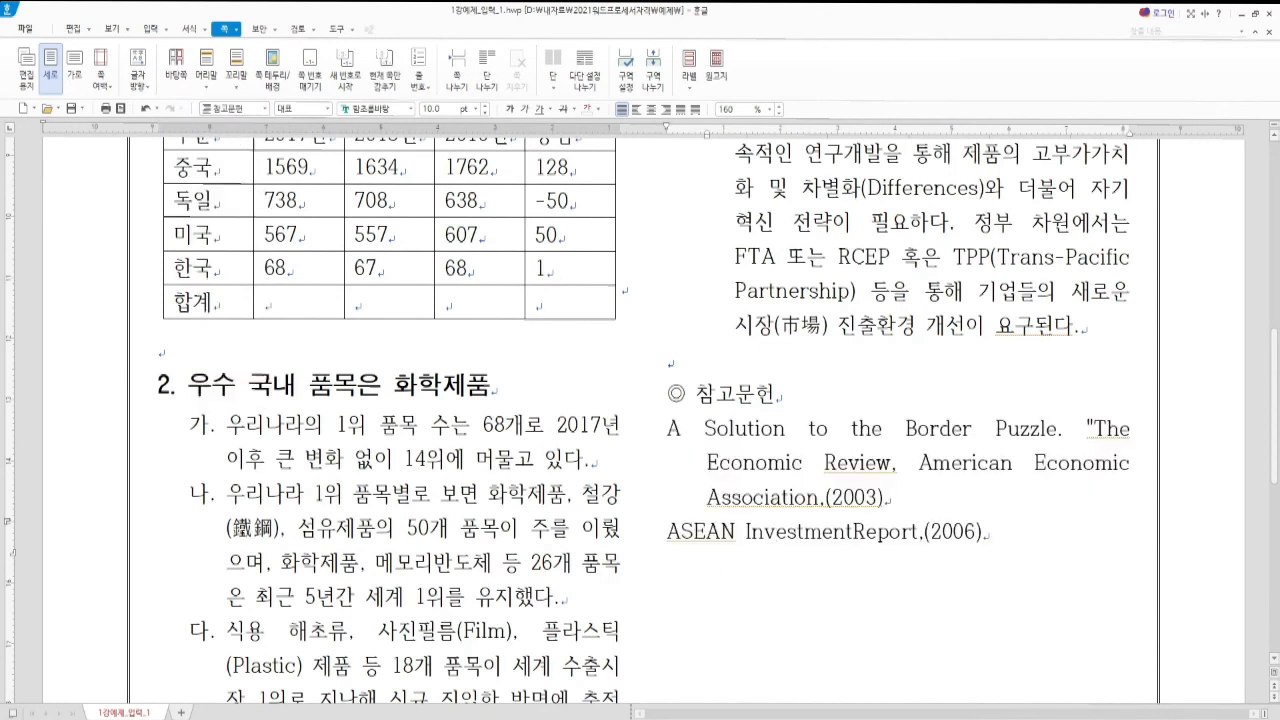
key("alt+Tab")
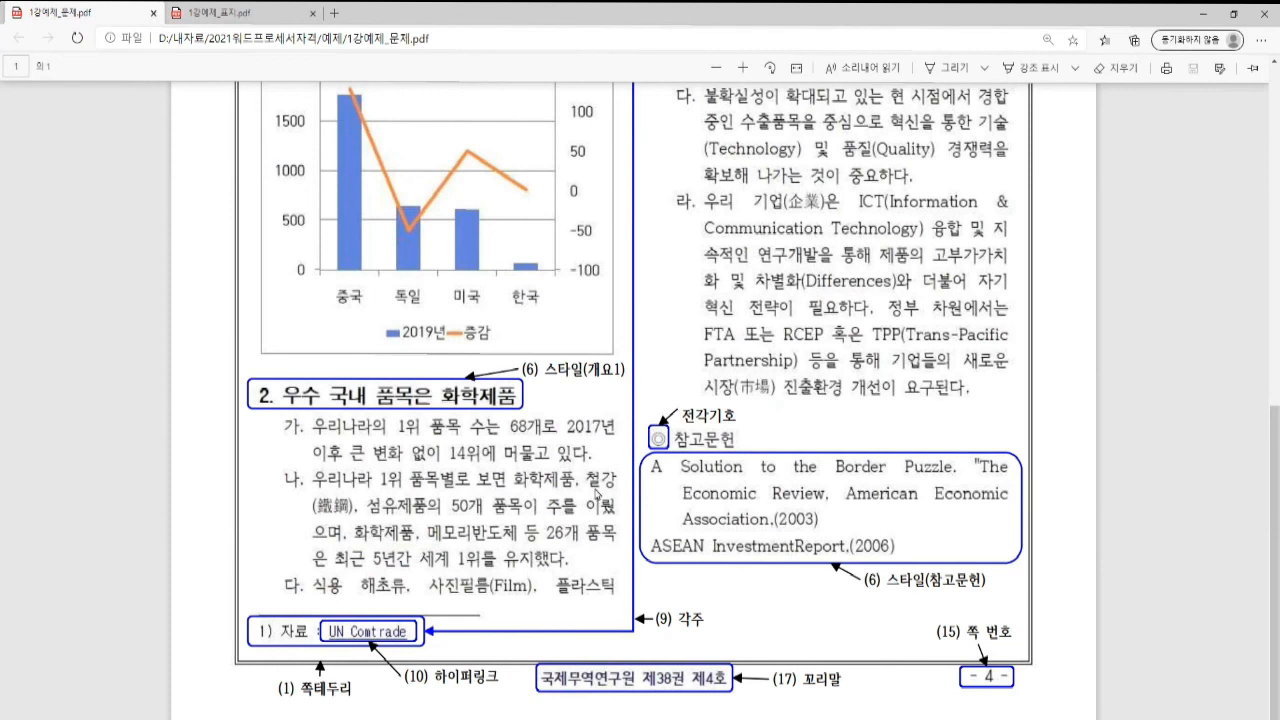
scroll(536, 510, "up", 5)
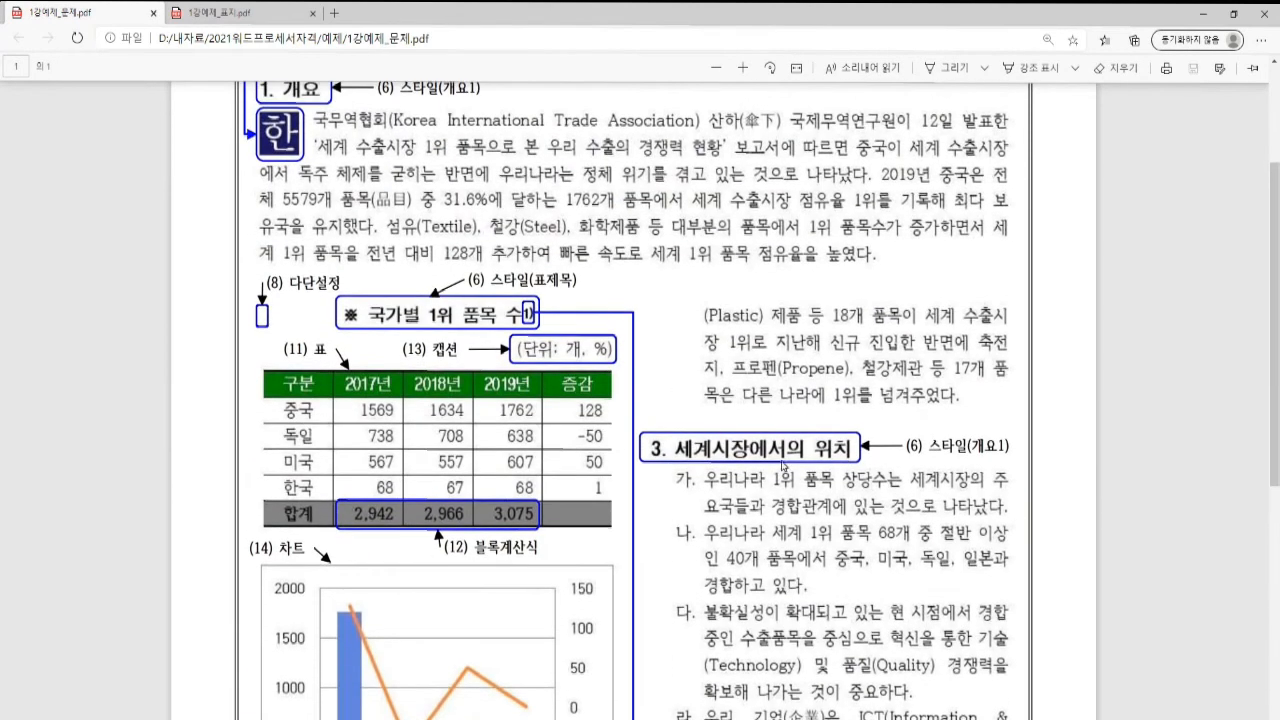
scroll(436, 236, "up", 1)
key("ctrl+Tab")
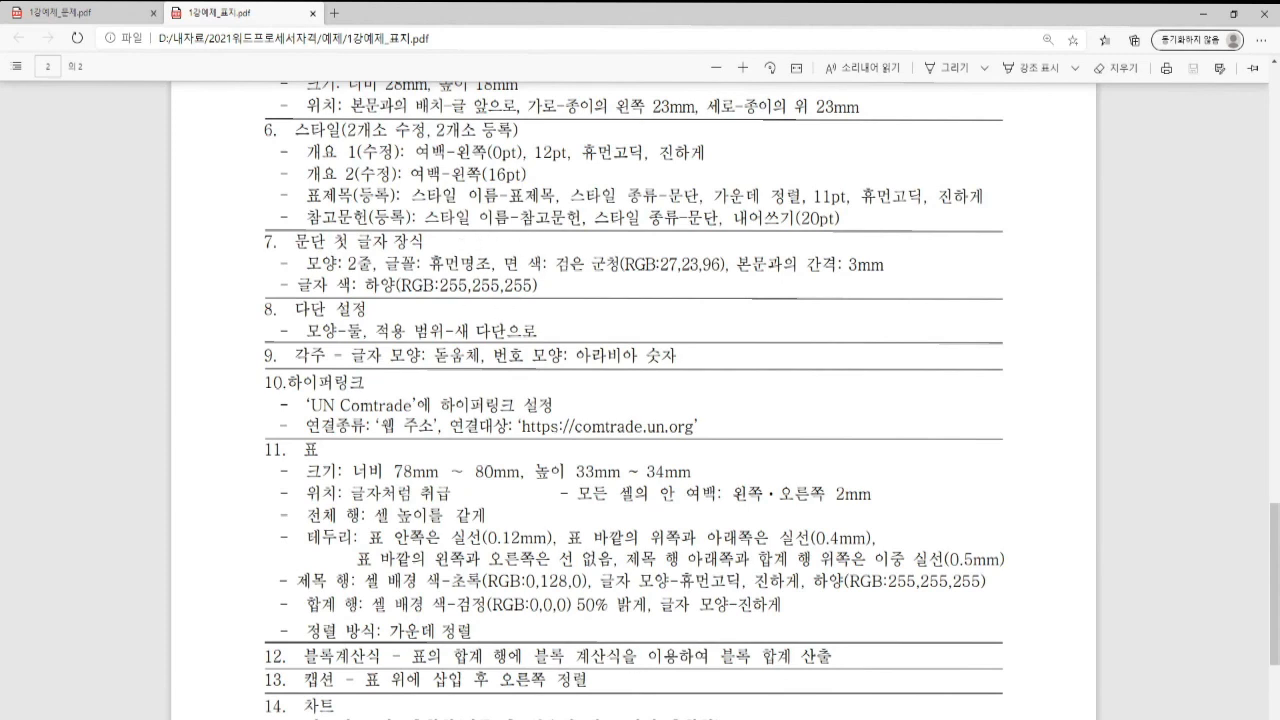
mouse_move(637, 718)
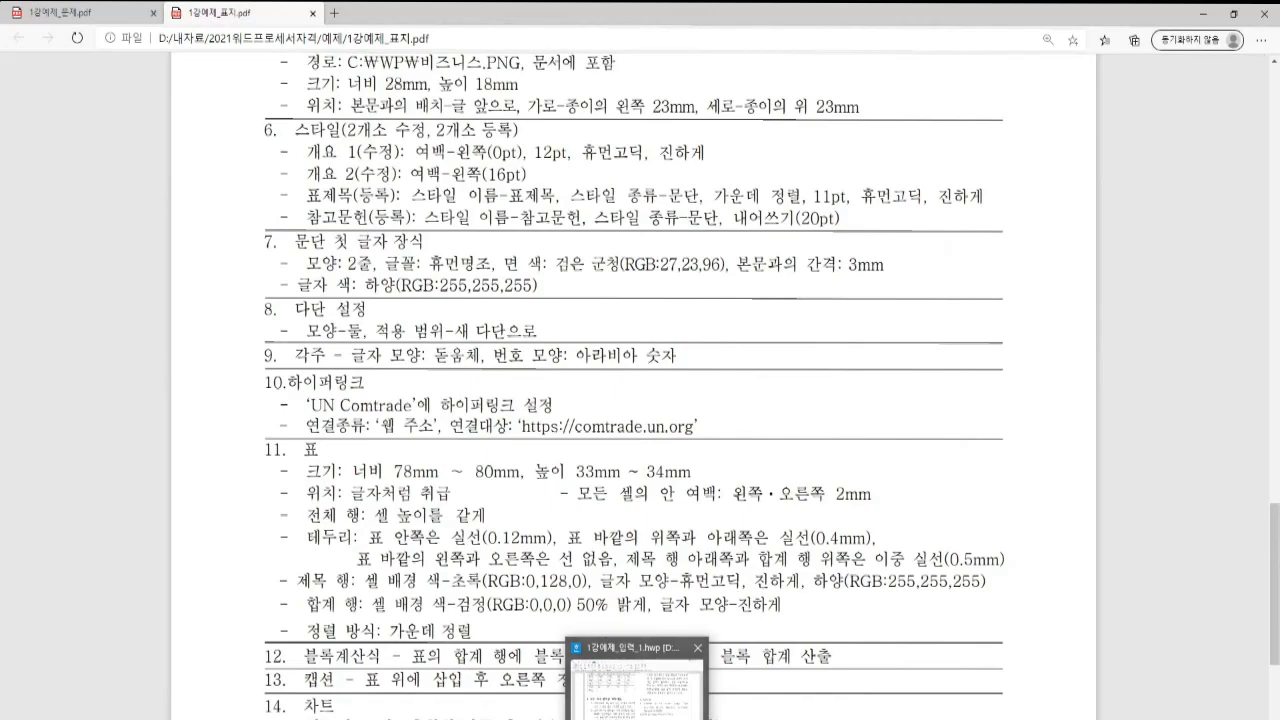
left_click(637, 680)
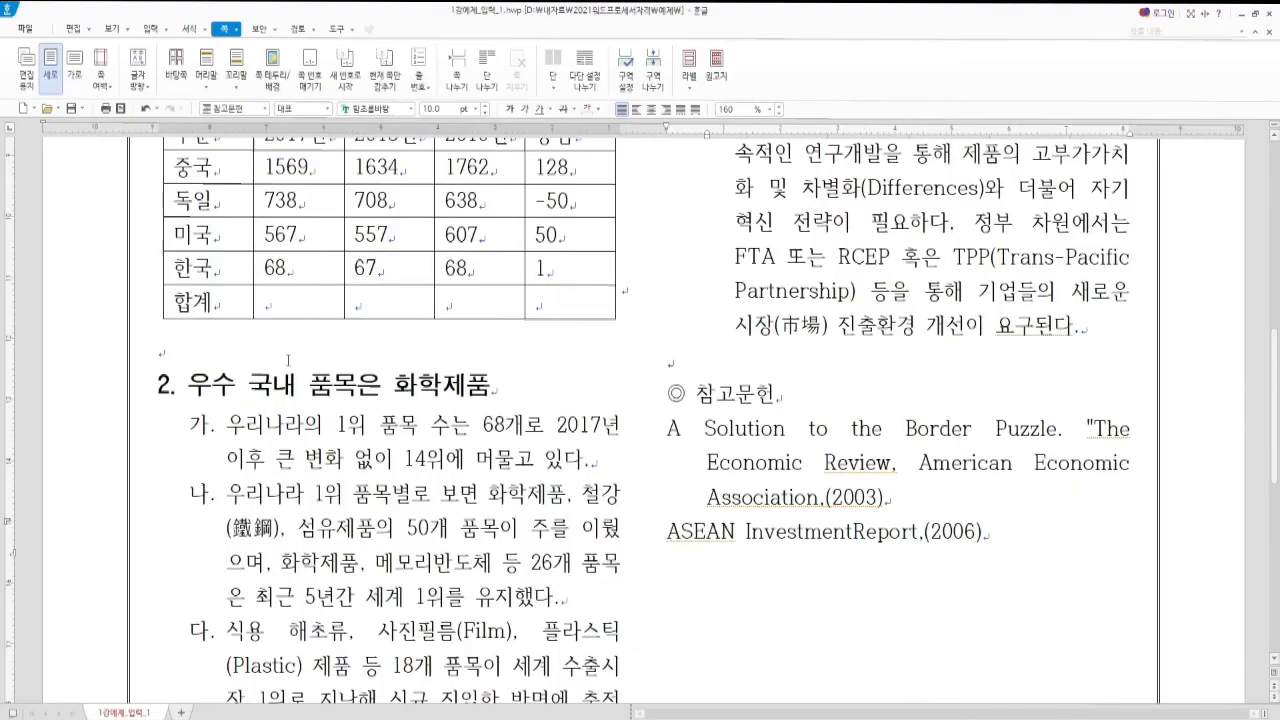
Put the caret at the start of the 개요 body paragraph and open 문단 첫 글자 장식
scroll(288, 360, "up", 6)
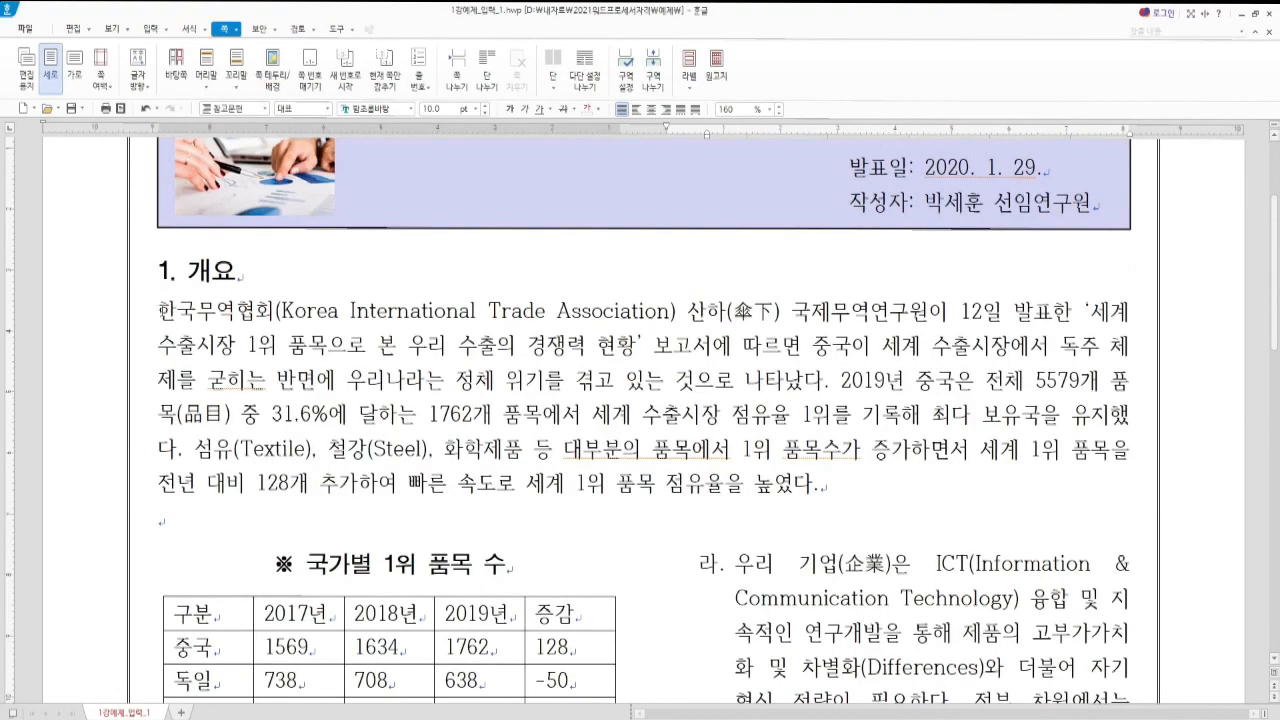
left_click(159, 311)
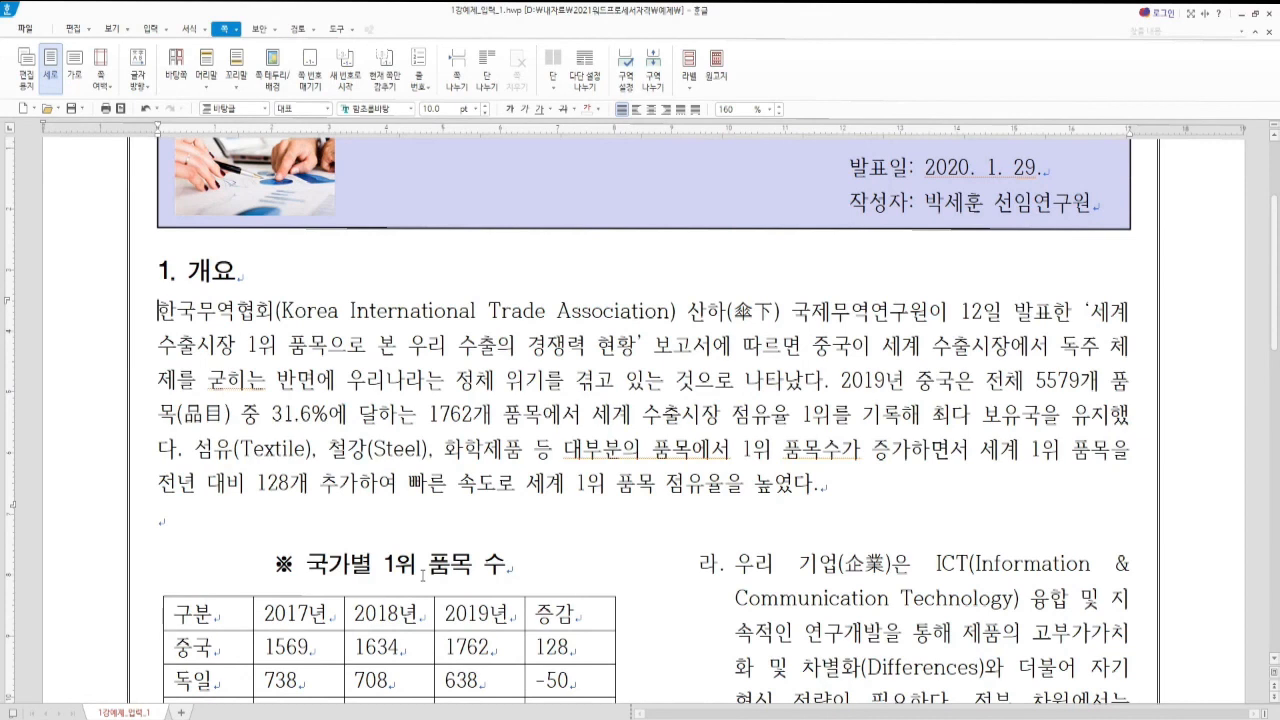
key("alt")
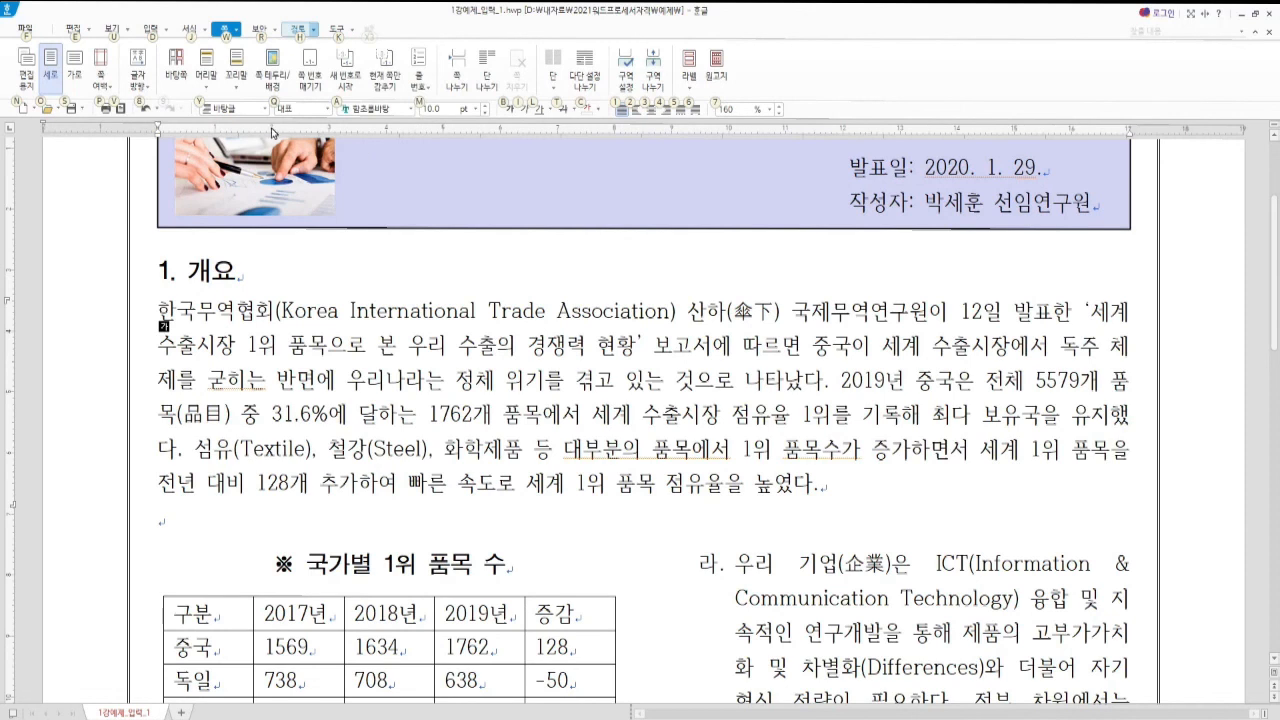
left_click(189, 30)
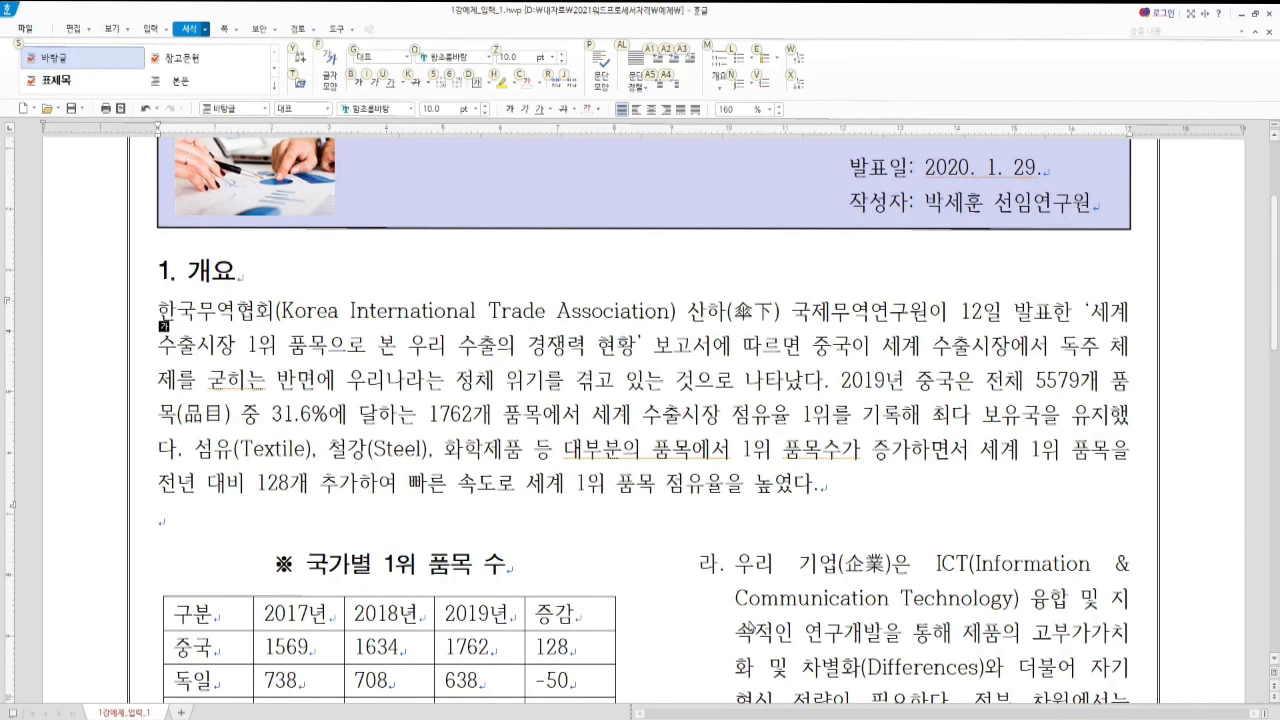
key("a")
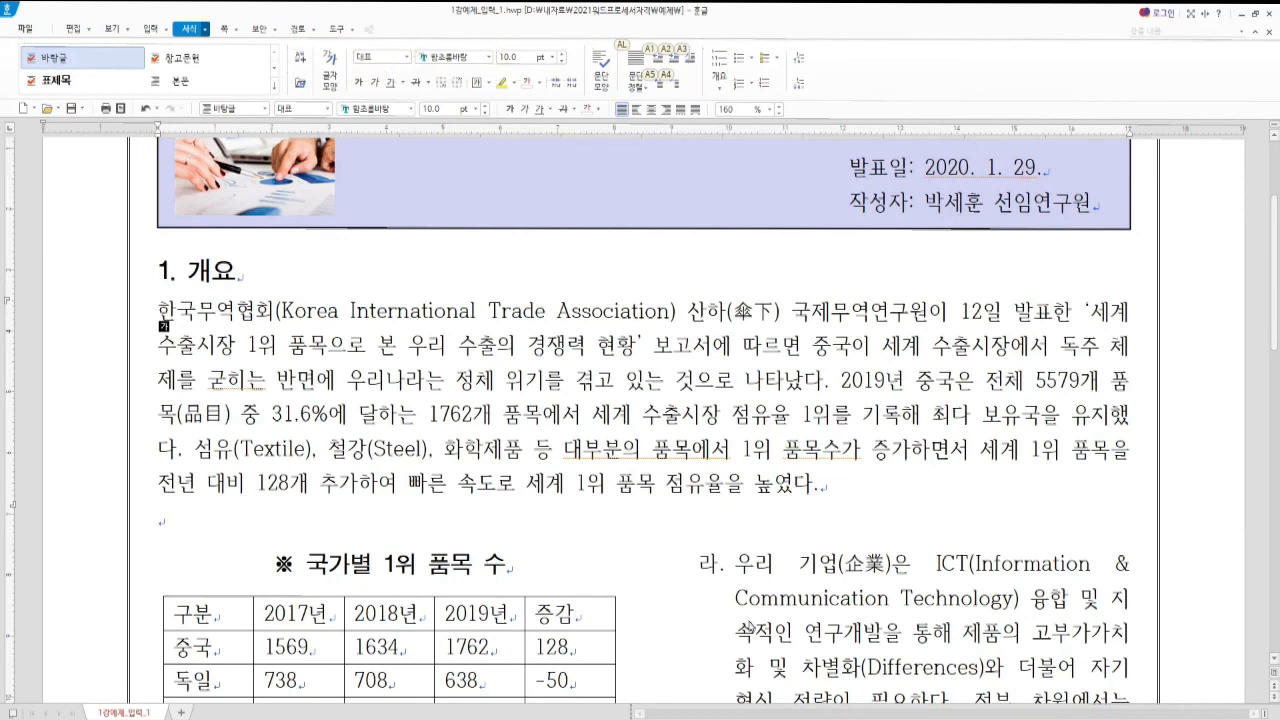
key("3")
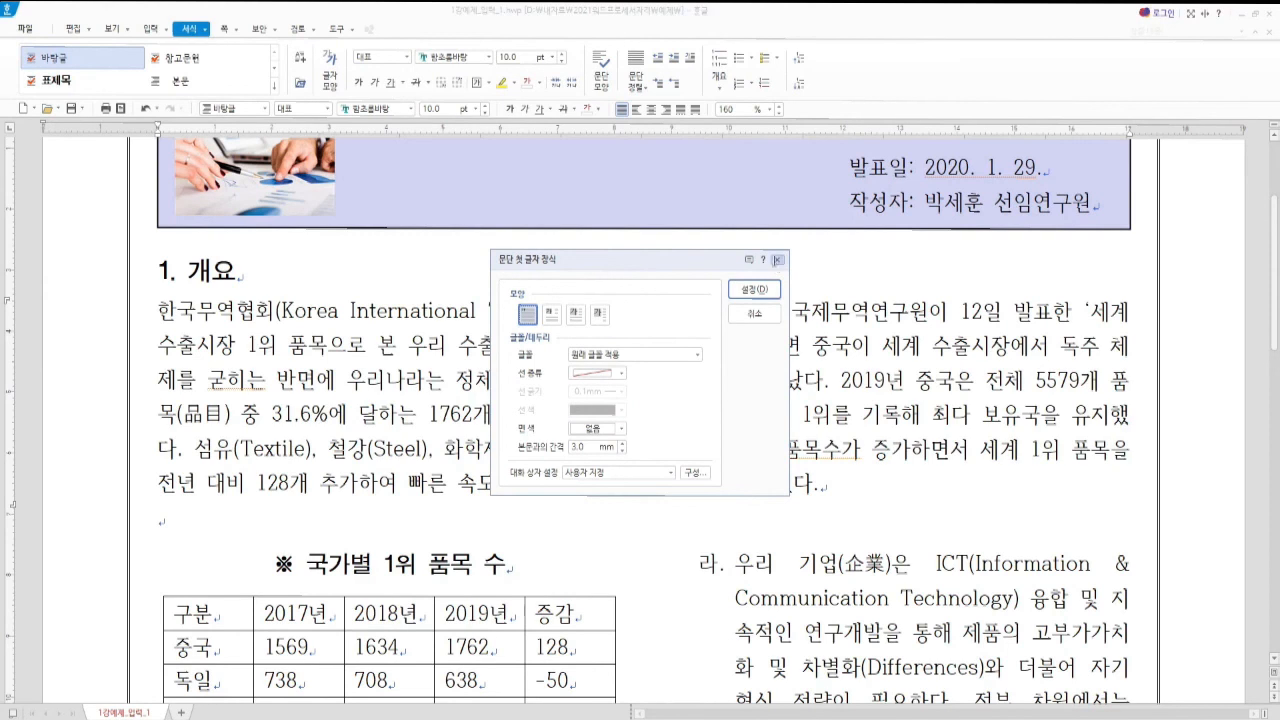
Close the drop-cap dialog and reopen 문단 첫 글자 장식 with the Alt, J, 3 shortcut
left_click(777, 261)
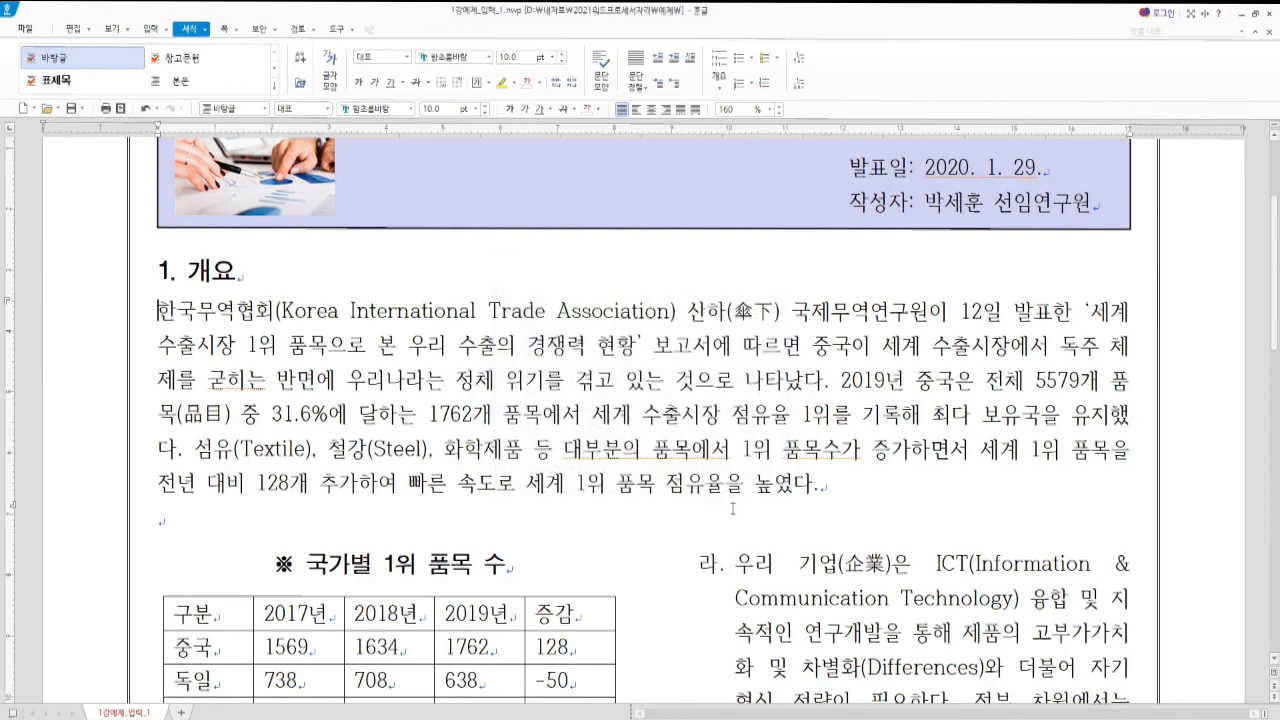
key("alt")
key("j")
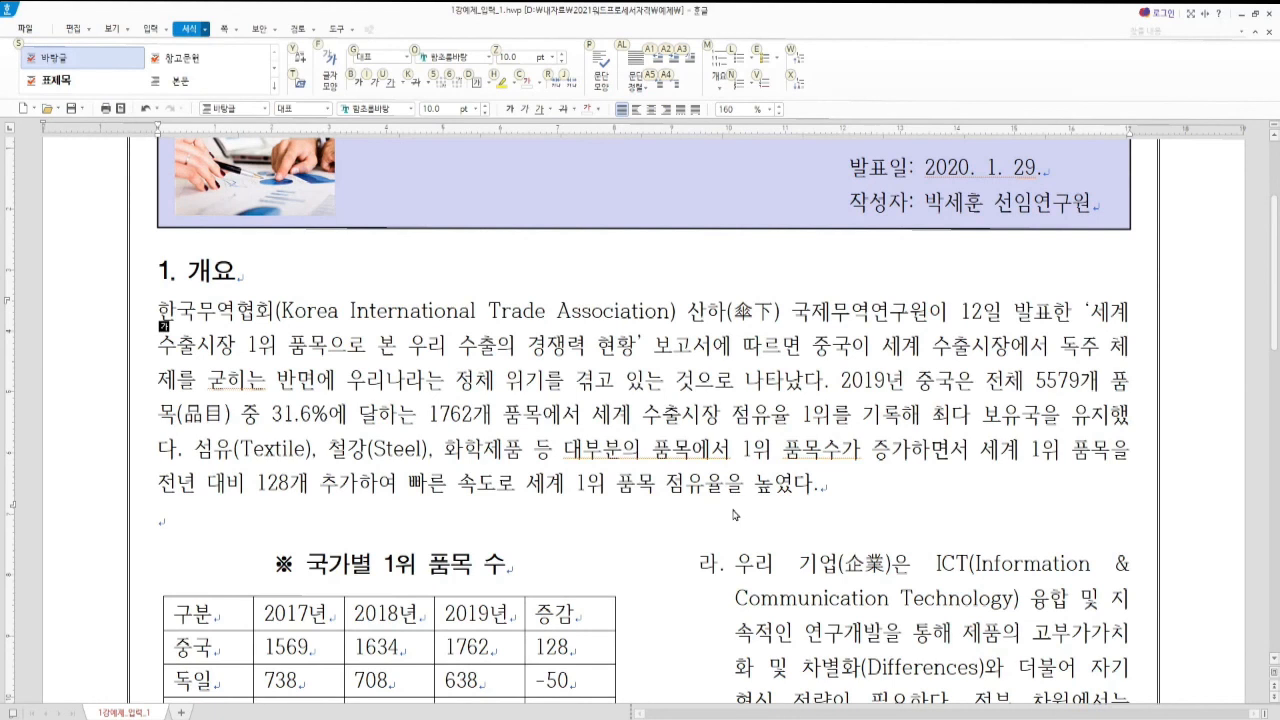
key("Escape")
key("3")
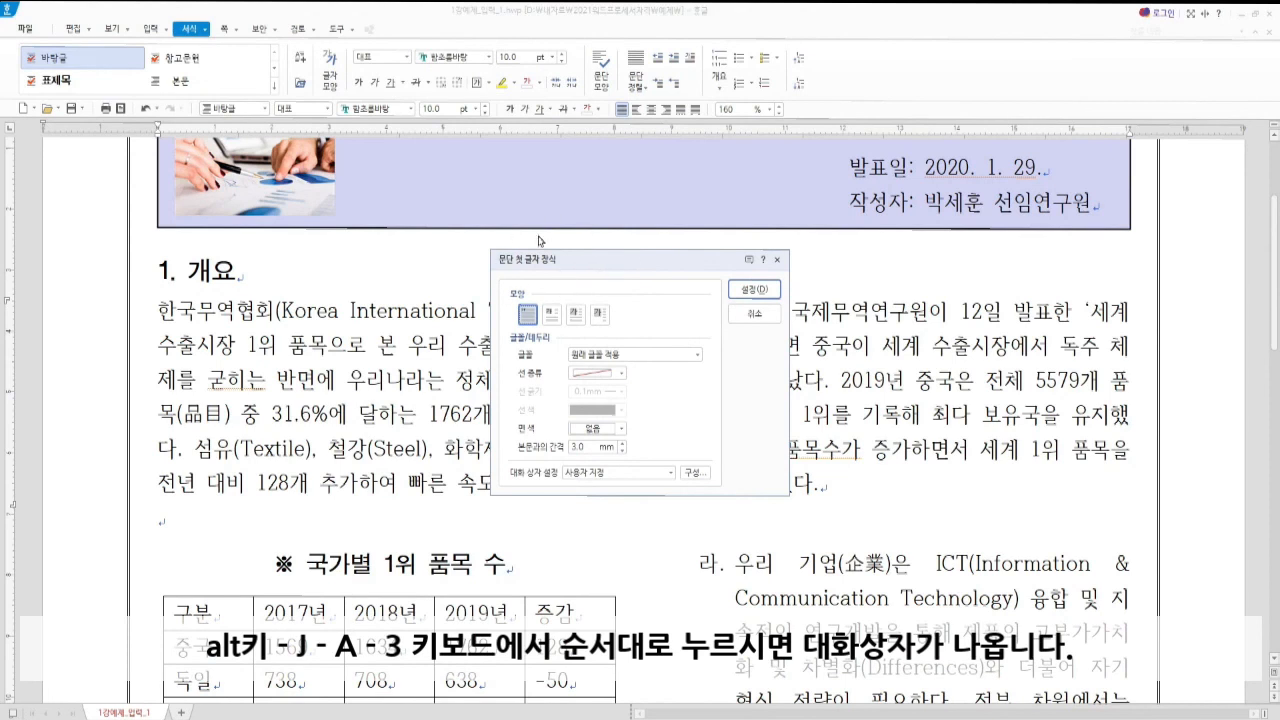
Set a 2-line drop cap in 휴먼명조 with a 검은 군청 background and apply it
left_click(552, 315)
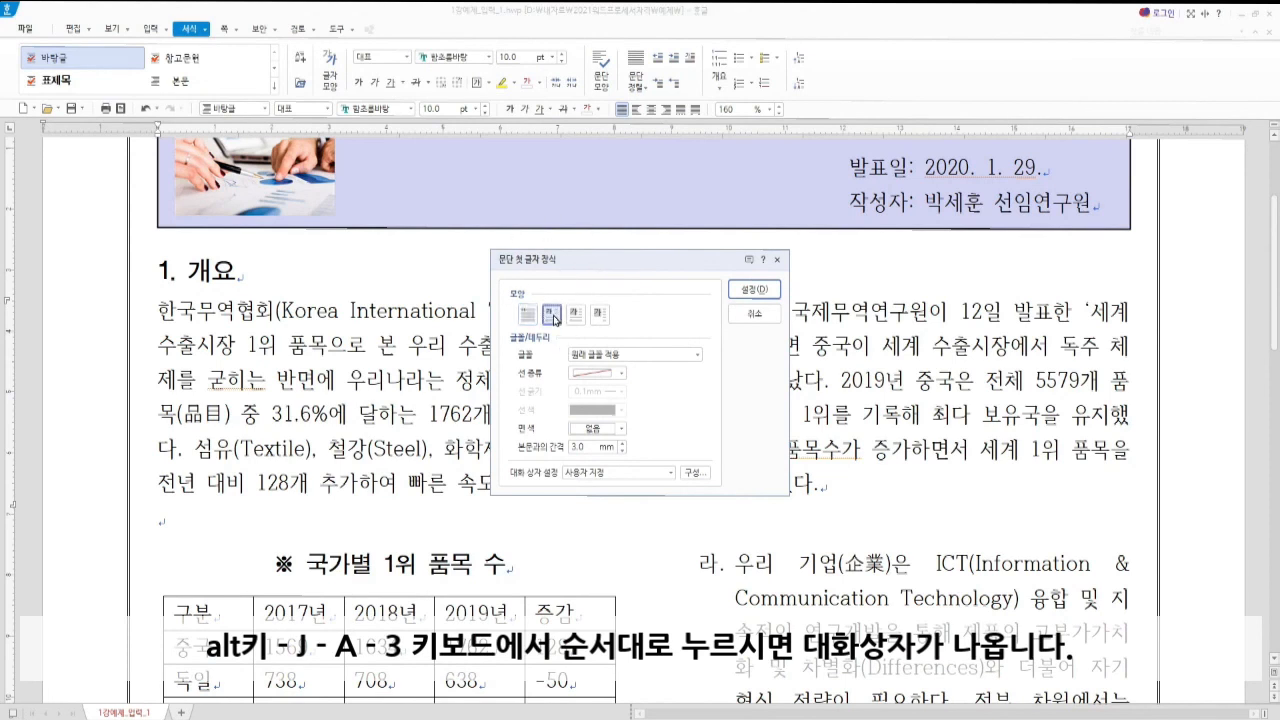
left_click(610, 355)
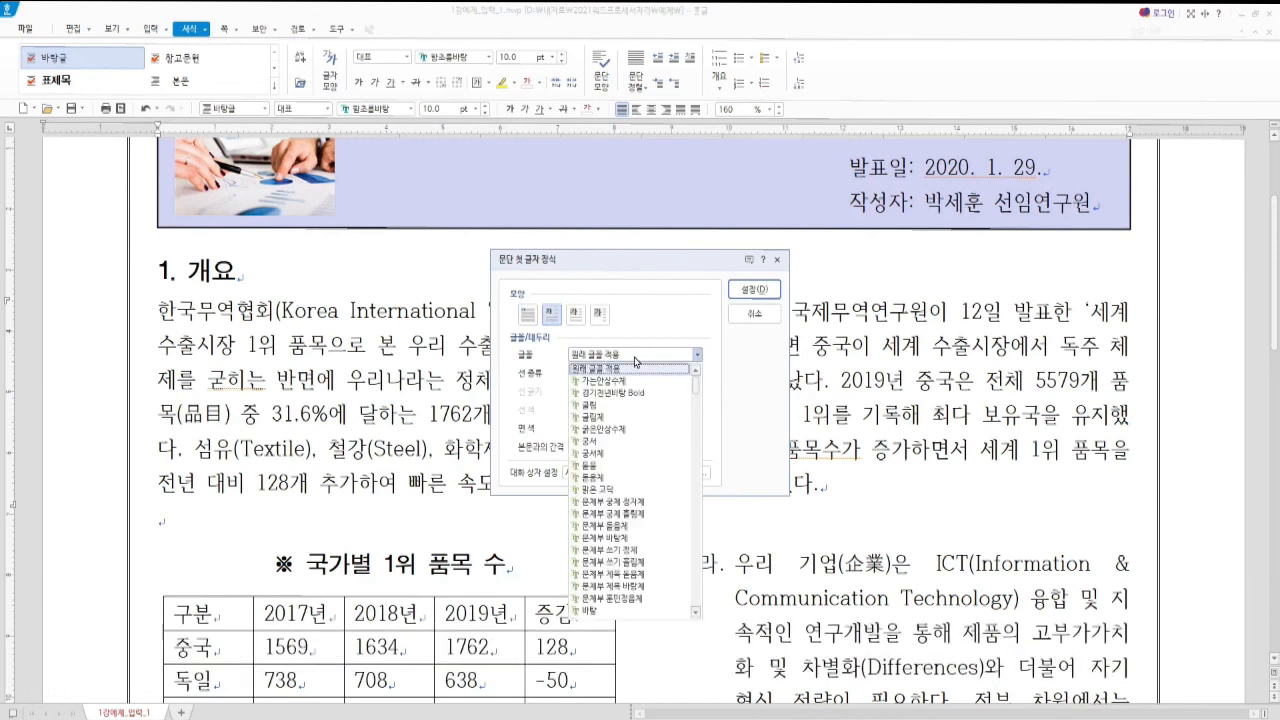
scroll(615, 525, "down", 15)
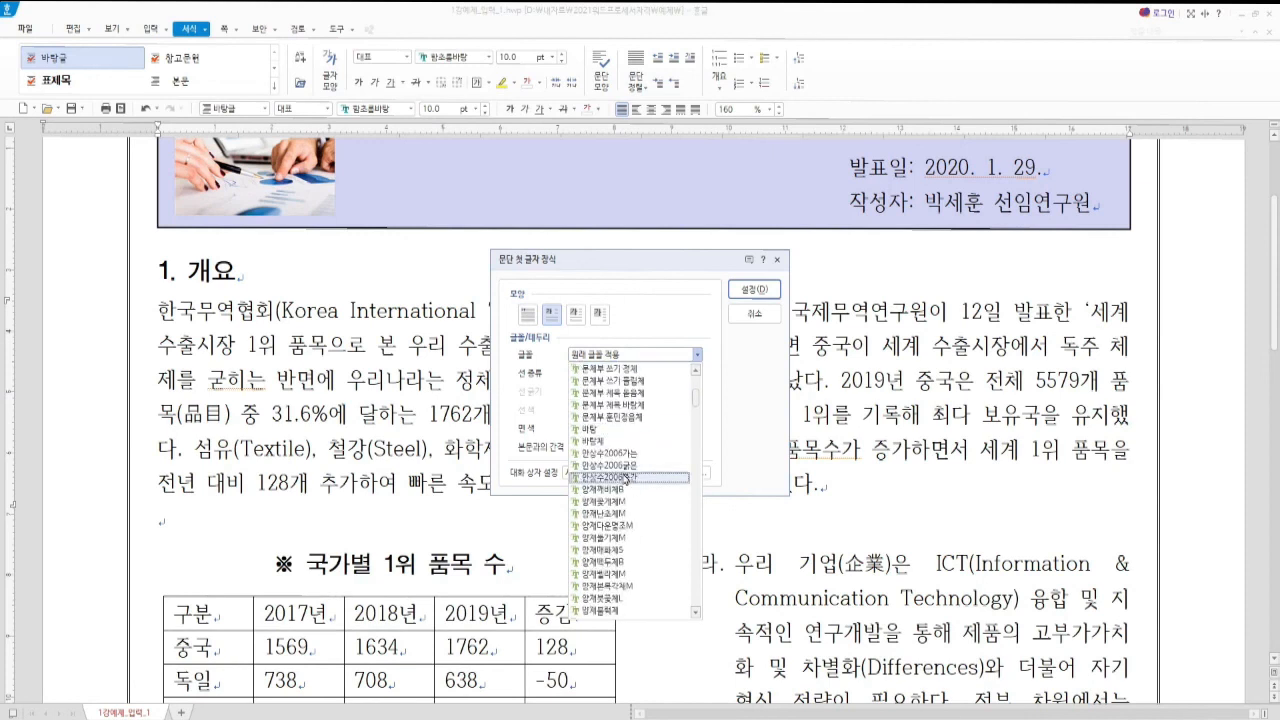
scroll(615, 525, "down", 7)
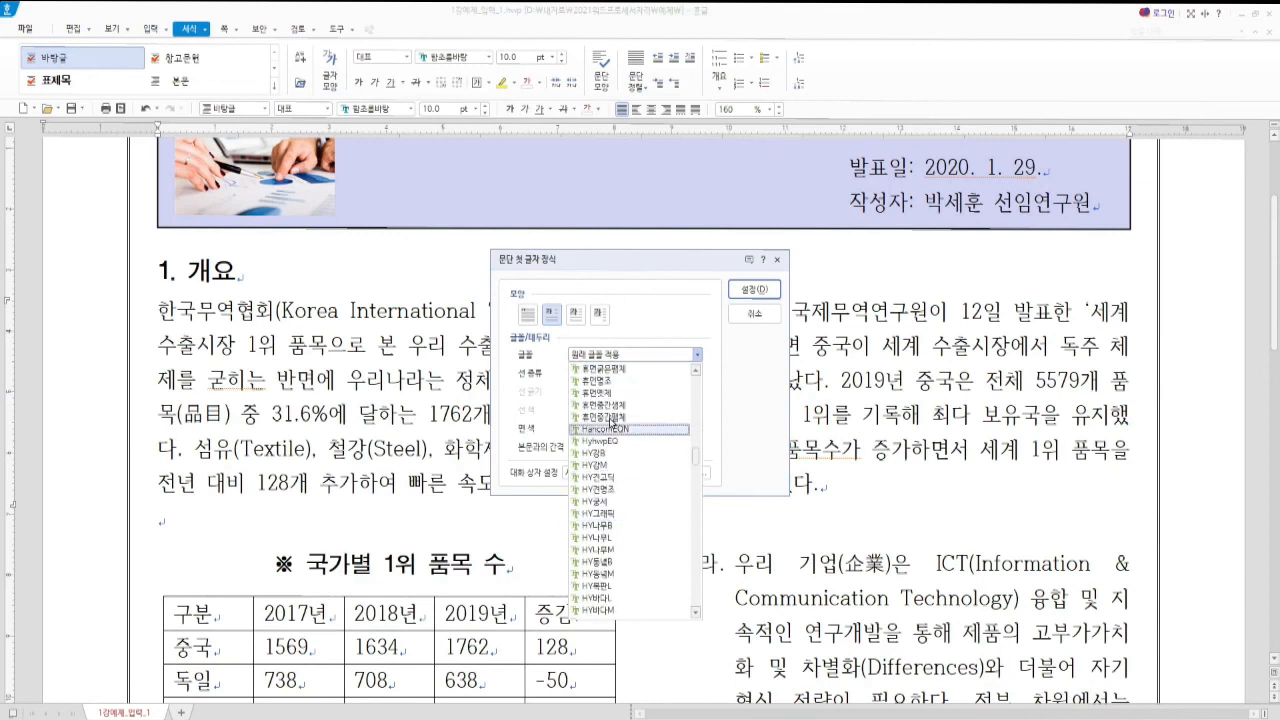
left_click(607, 386)
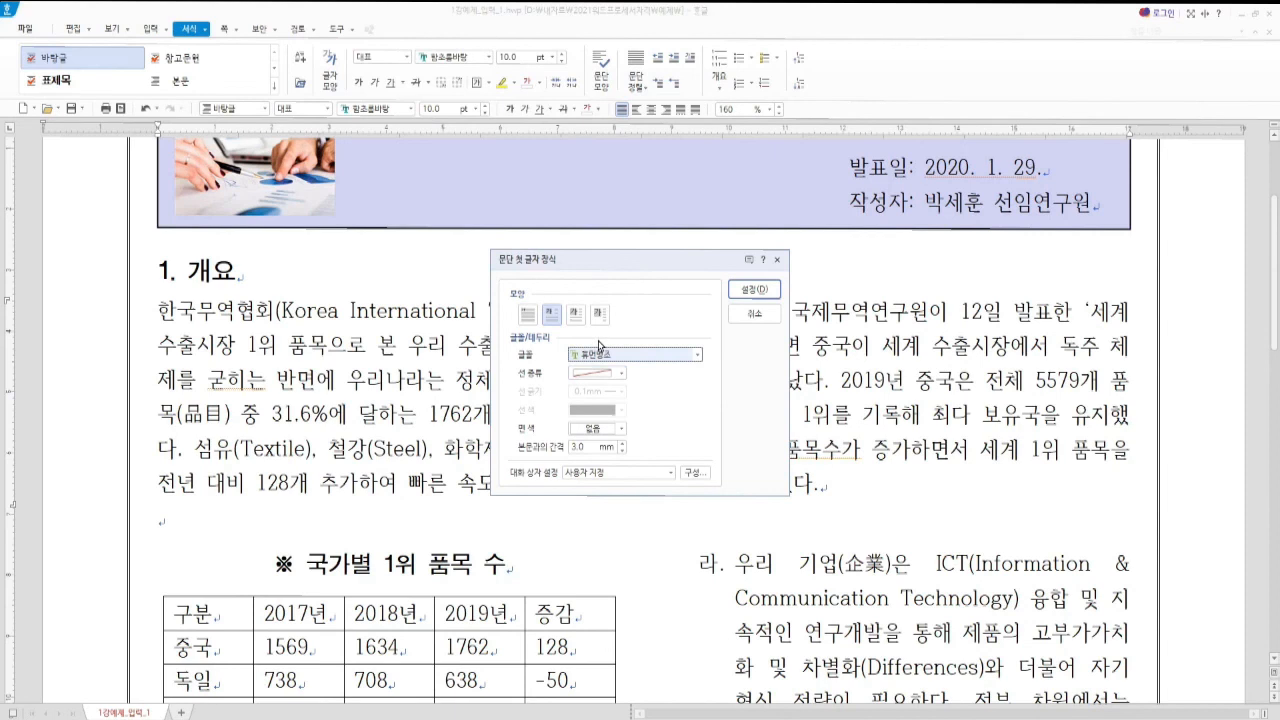
left_click(619, 431)
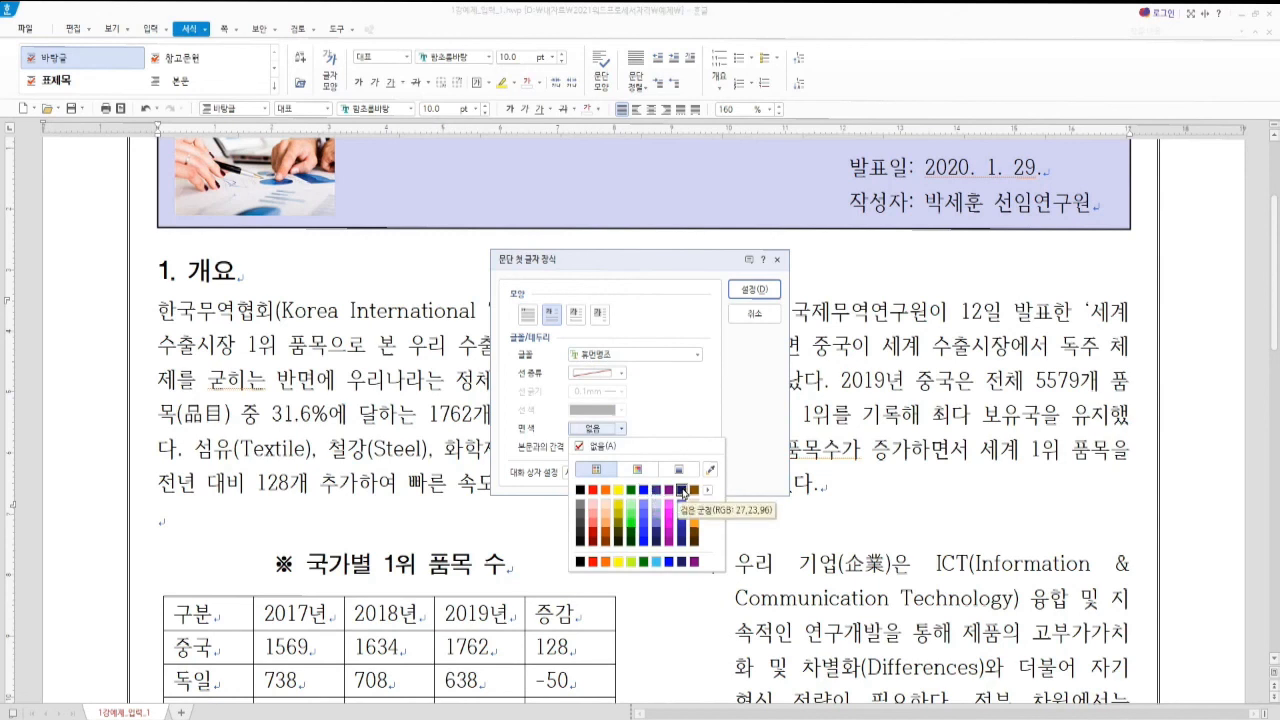
left_click(683, 491)
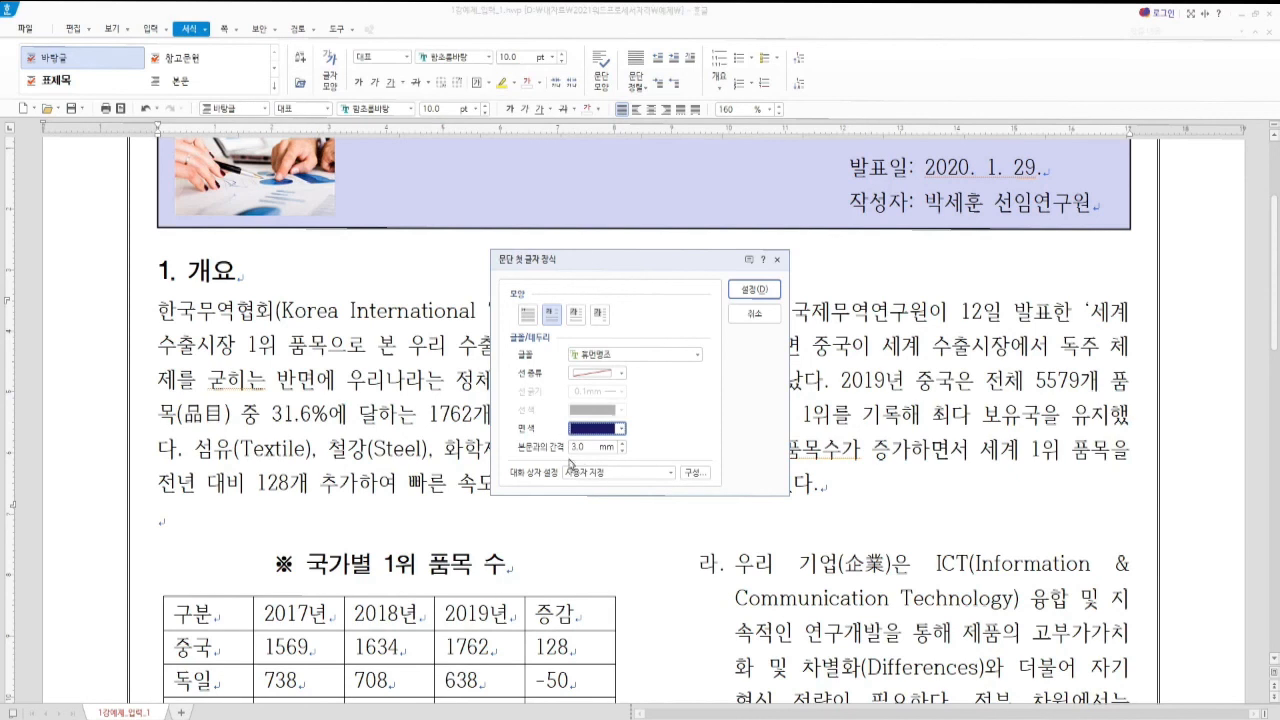
left_click(752, 292)
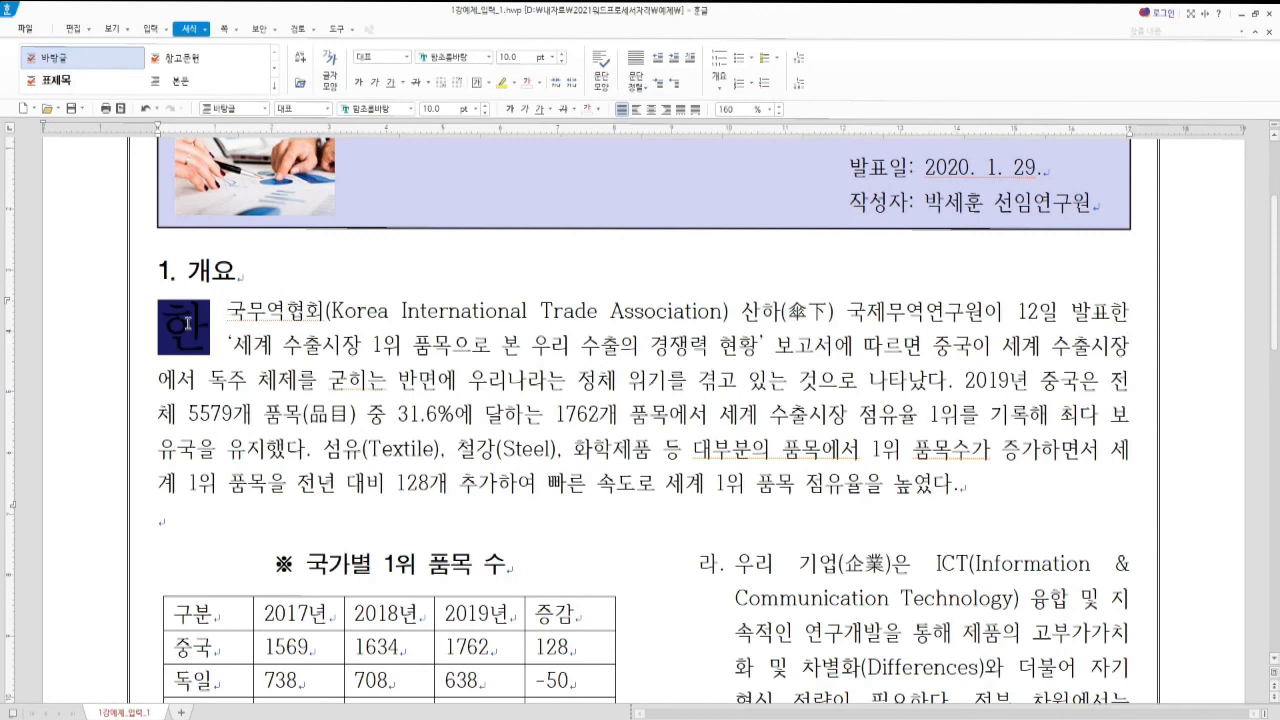
Change the 한 drop cap's letter colour to 하양 (RGB 255,255,255)
left_click(180, 322)
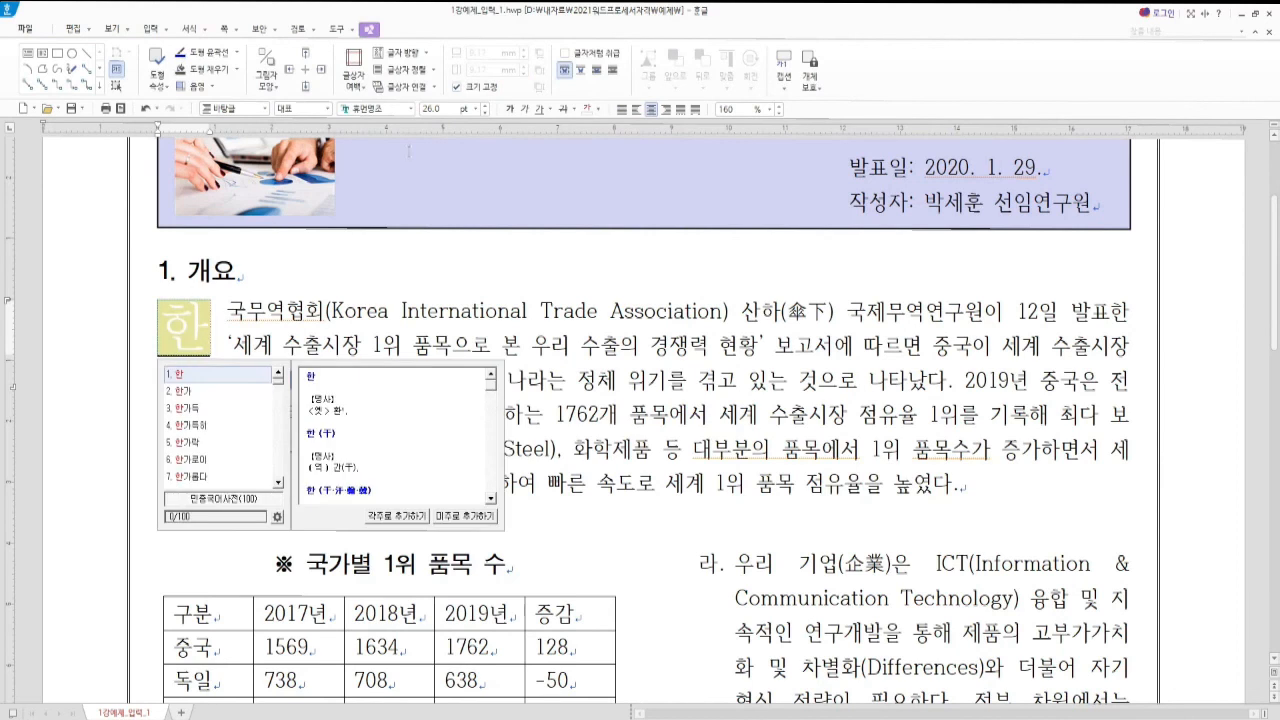
left_click(601, 112)
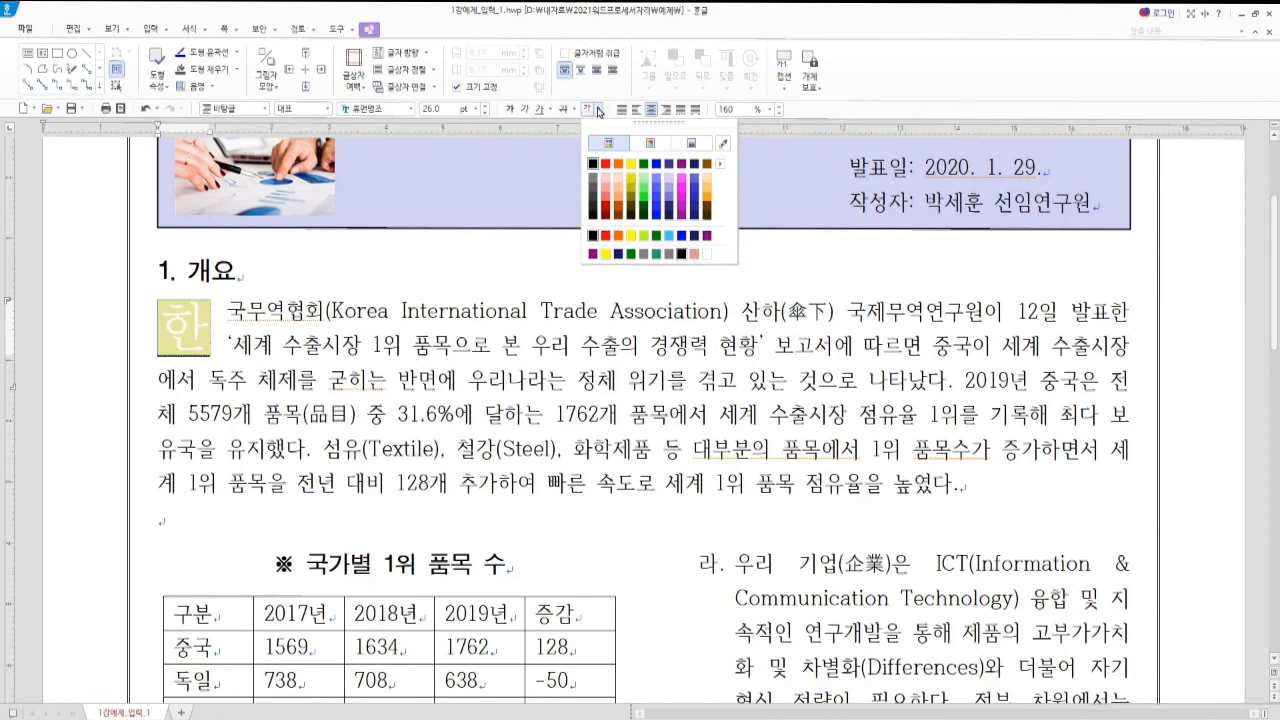
left_click(651, 146)
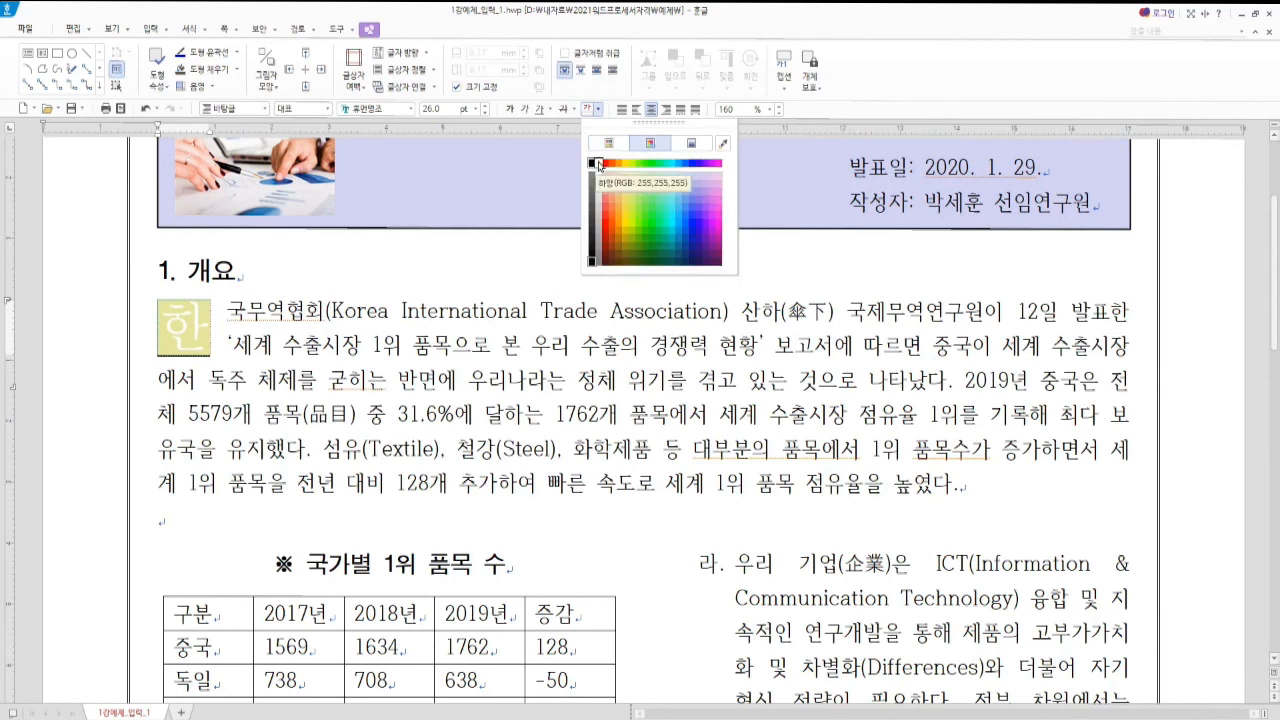
left_click(598, 162)
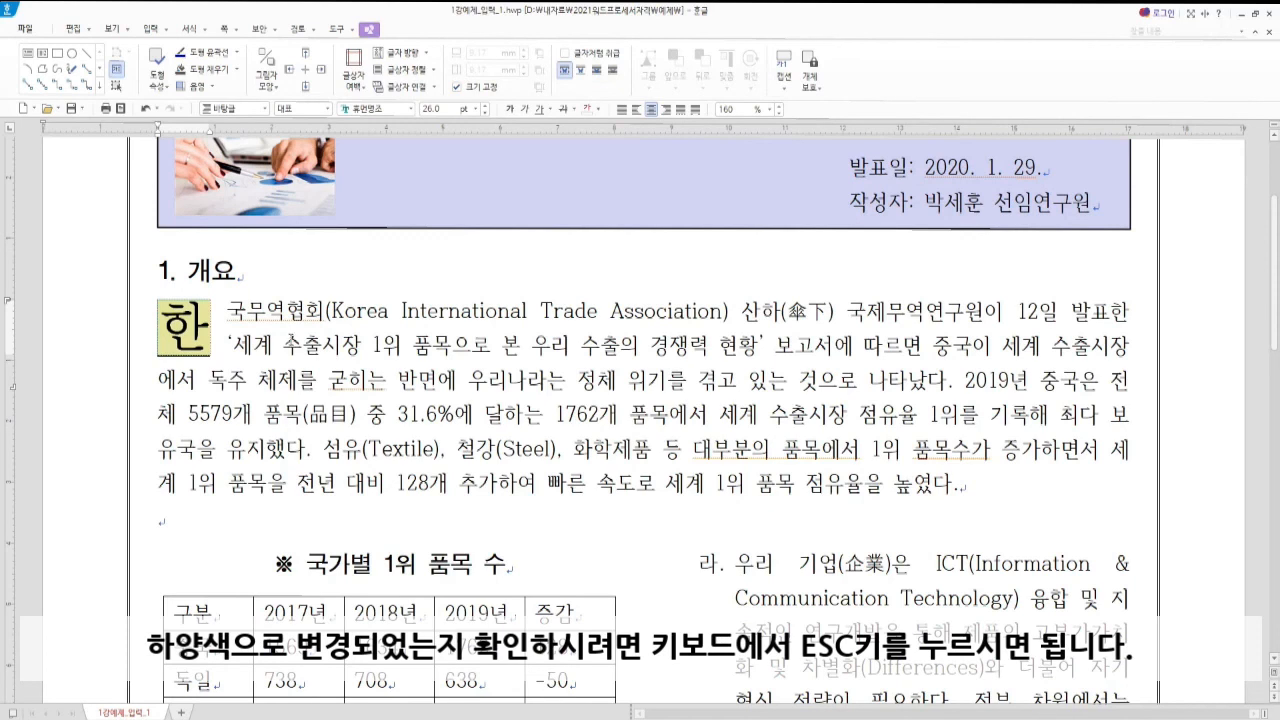
left_click(507, 566)
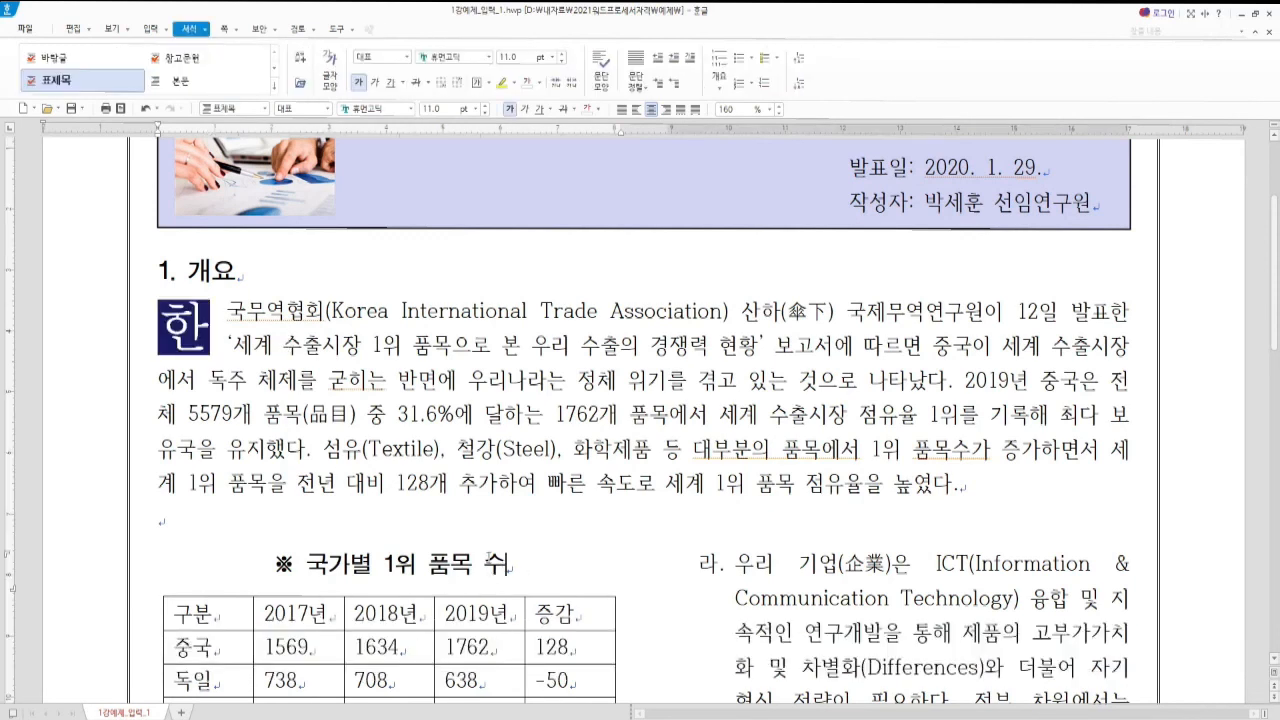
scroll(450, 559, "down", 5)
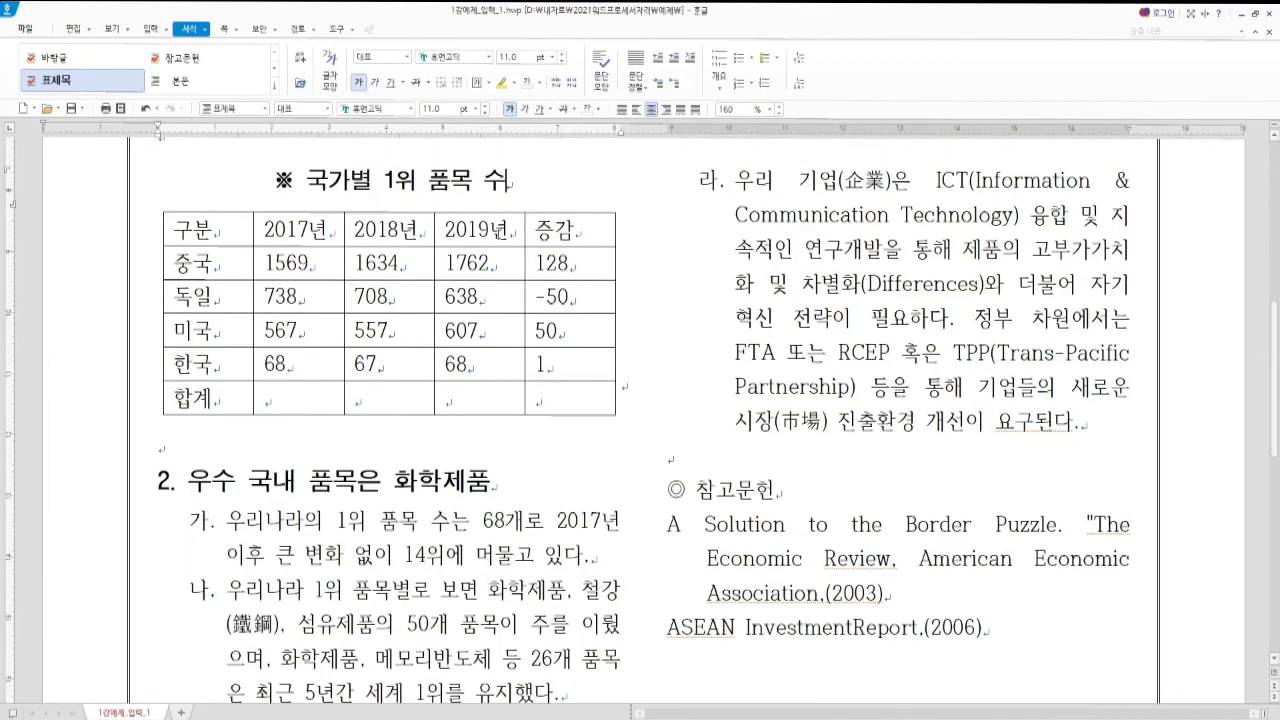
key("alt+Tab")
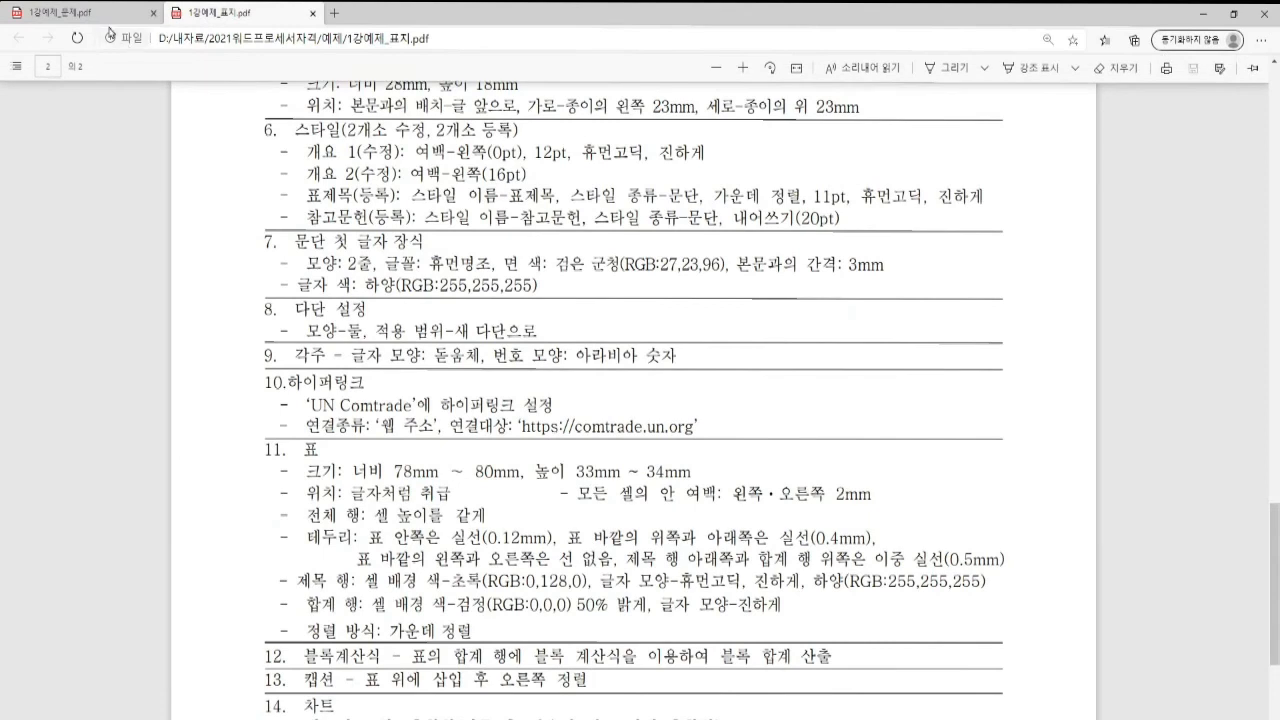
left_click(100, 14)
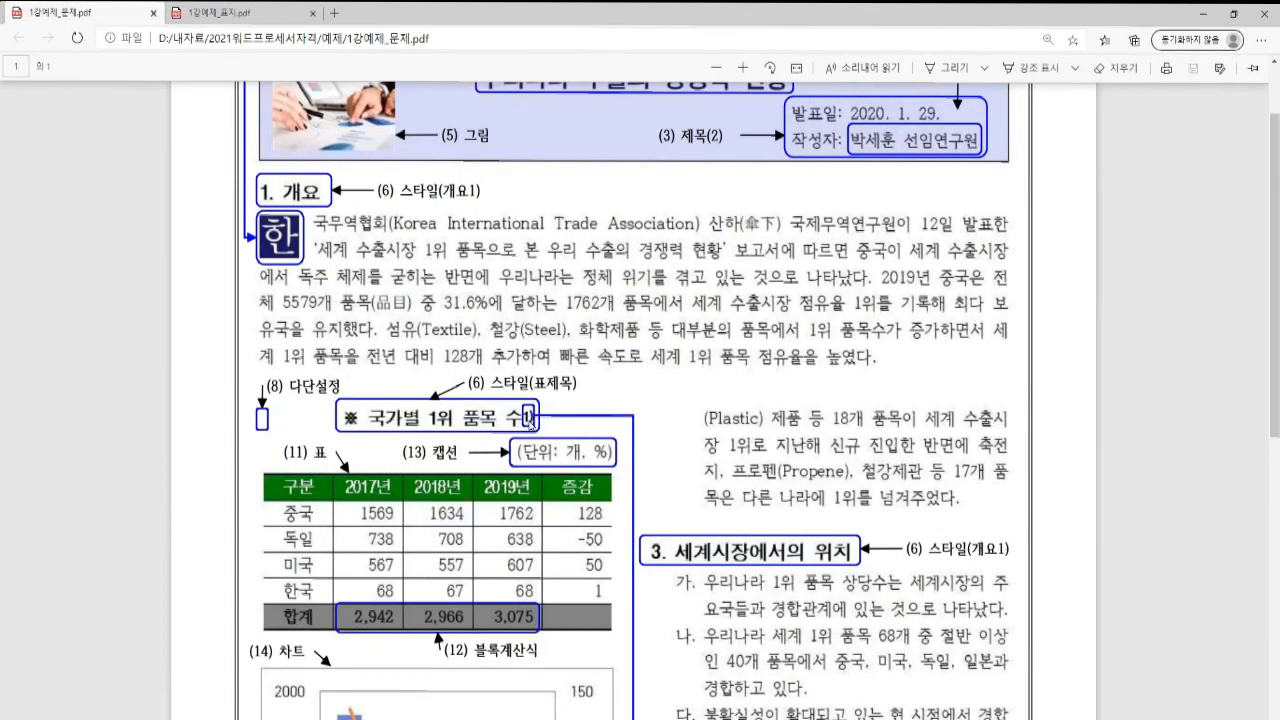
scroll(531, 420, "down", 6)
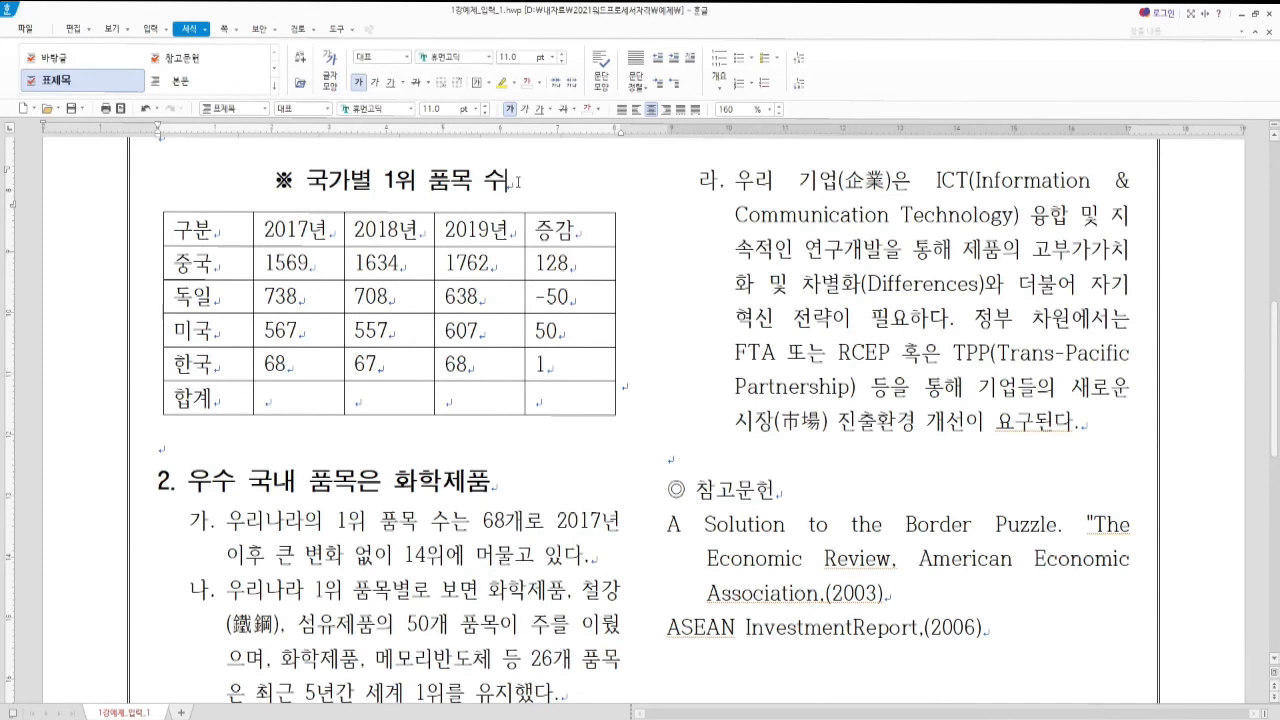
Insert a footnote reading '자료 : UN Comtrade.' after the 국가별 1위 품목 수 heading
left_click(518, 182)
key("ctrl+n")
key("ctrl+n")
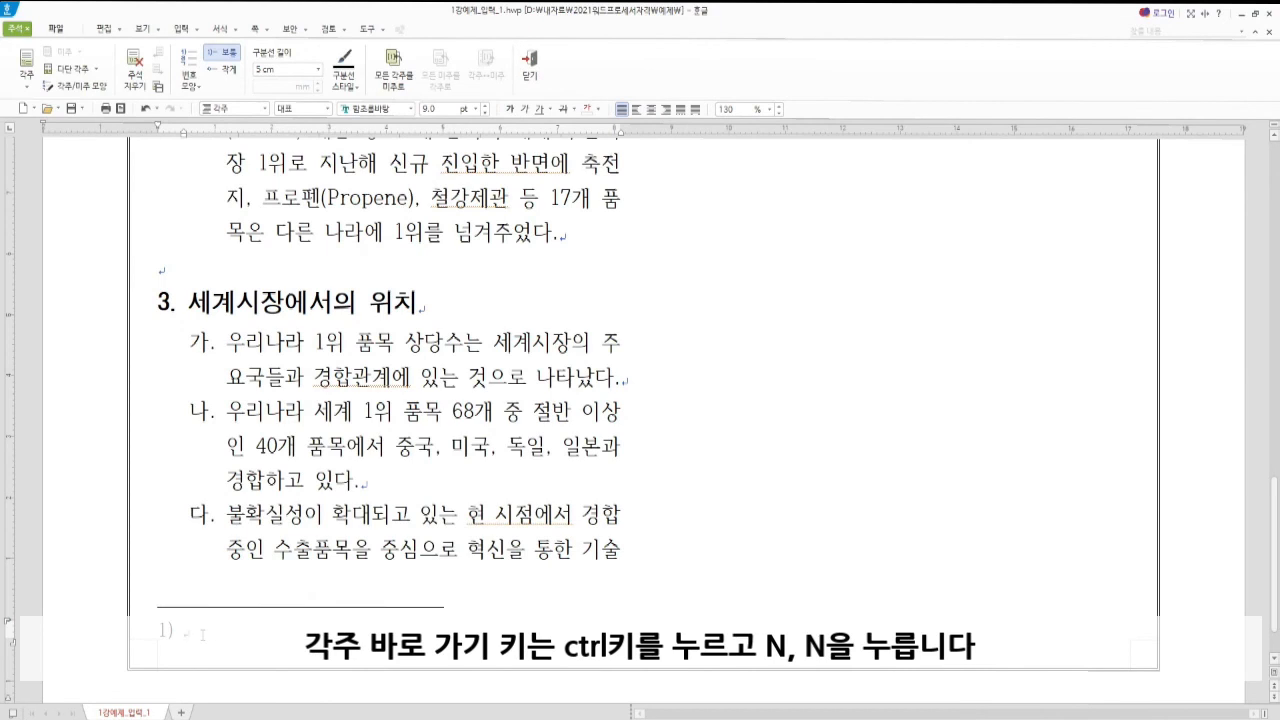
key("Hangul")
type("자료 : UN C")
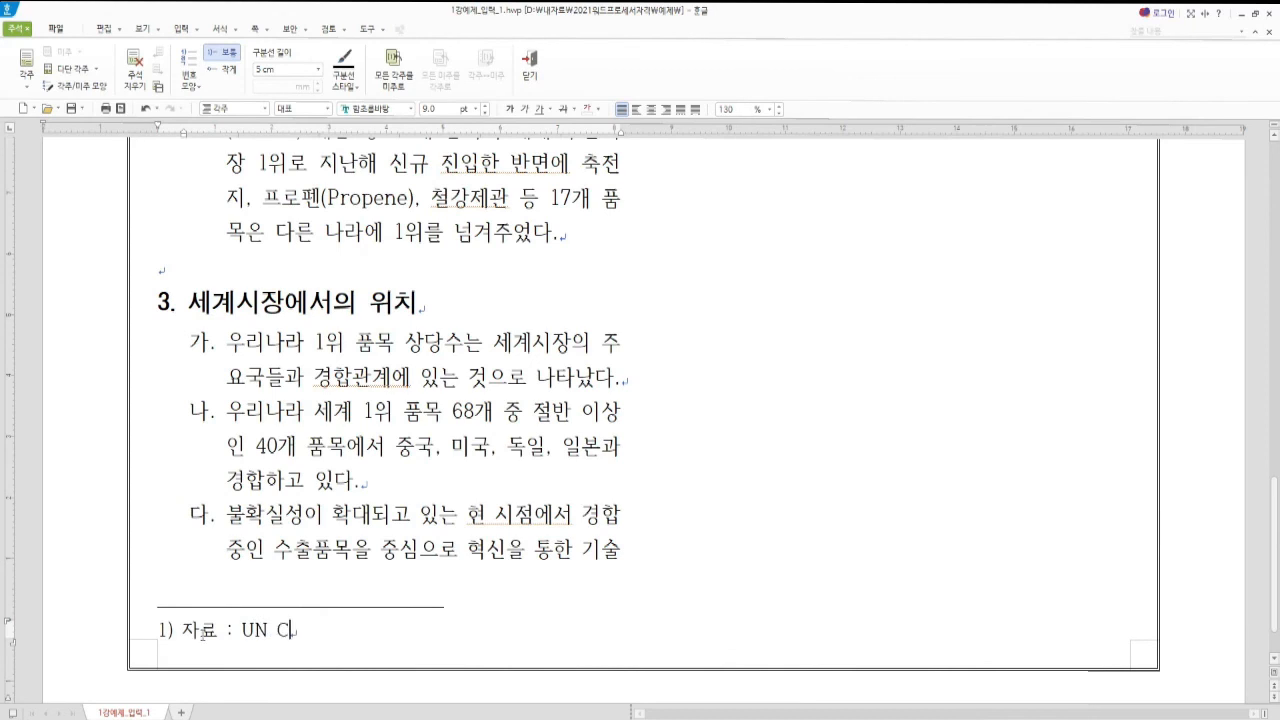
type("omtrade.")
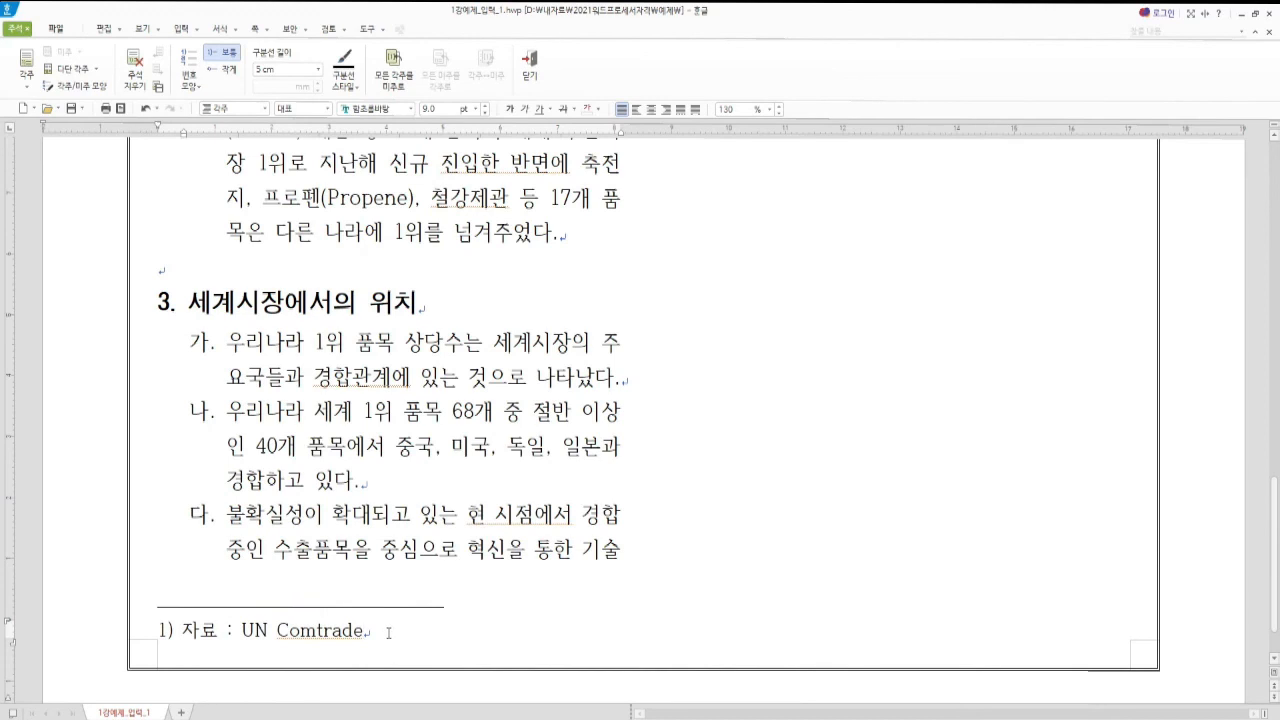
Select the footnote line and view the 1강예제_표지.pdf requirements in Edge
key("shift+Home")
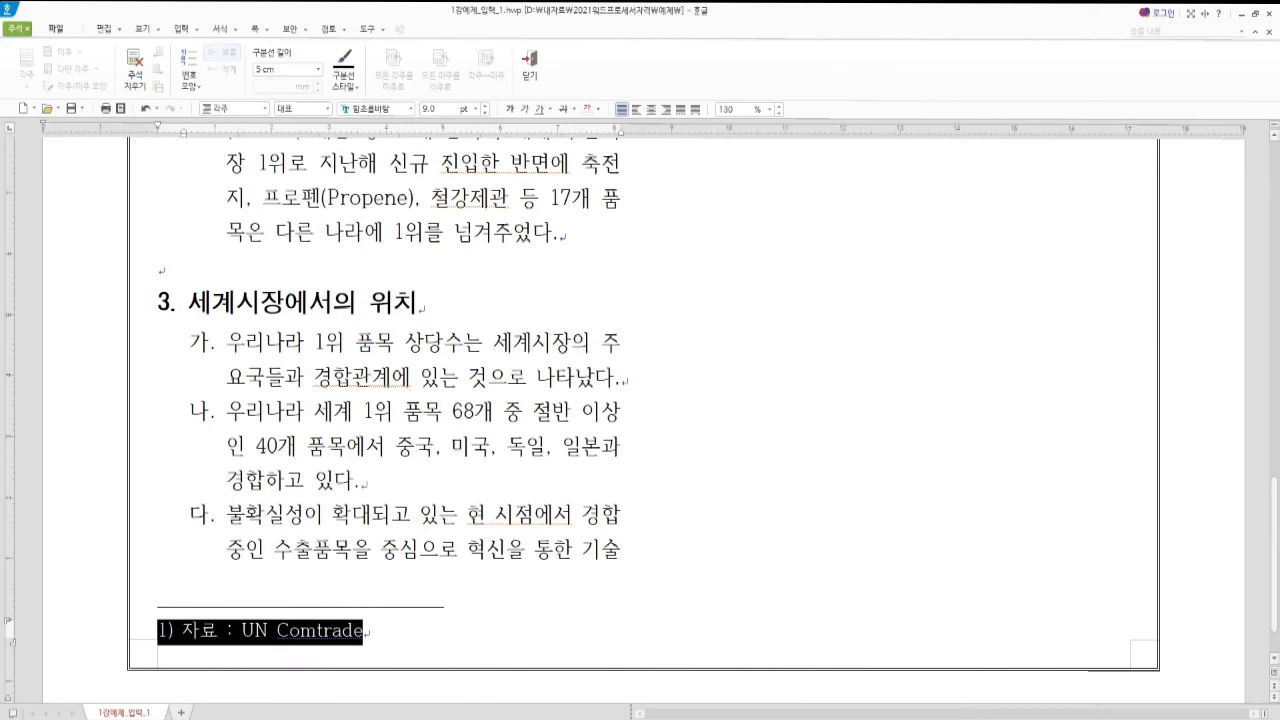
key("alt+Tab")
left_click(225, 13)
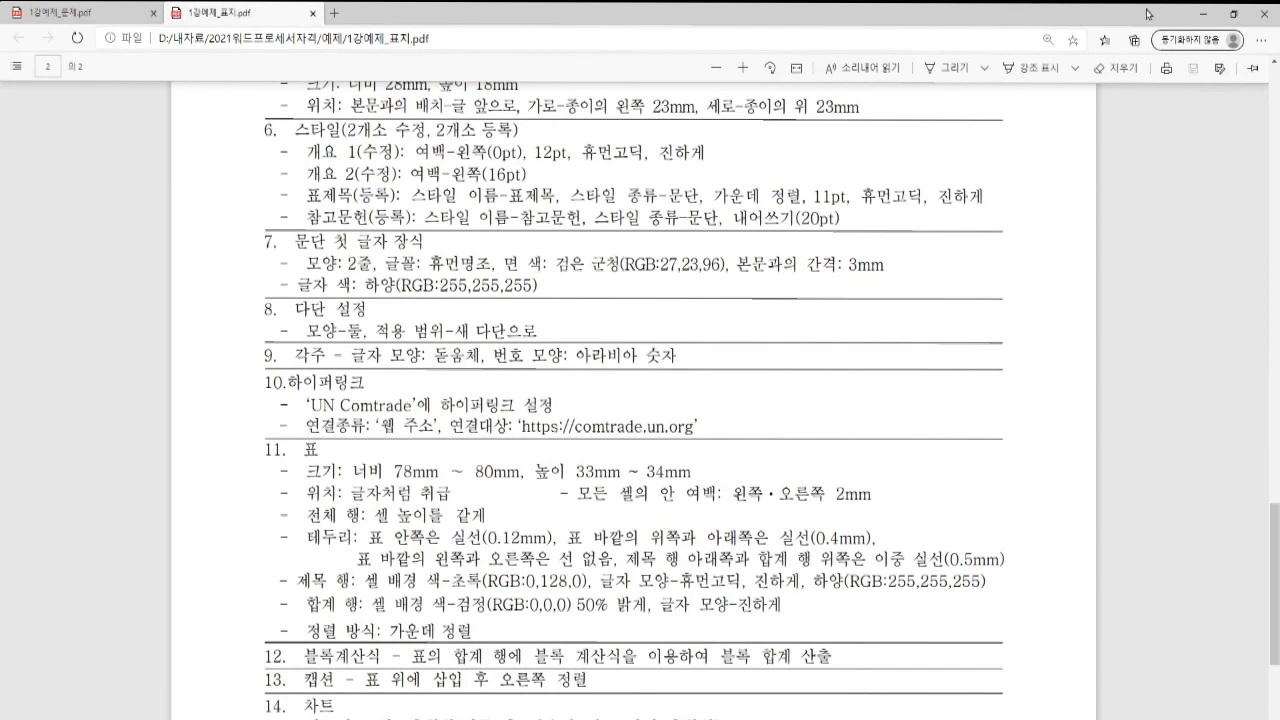
Change the selected footnote line '자료 : UN Comtrade' to the 돋움체 font via Alt+L
left_click(1203, 14)
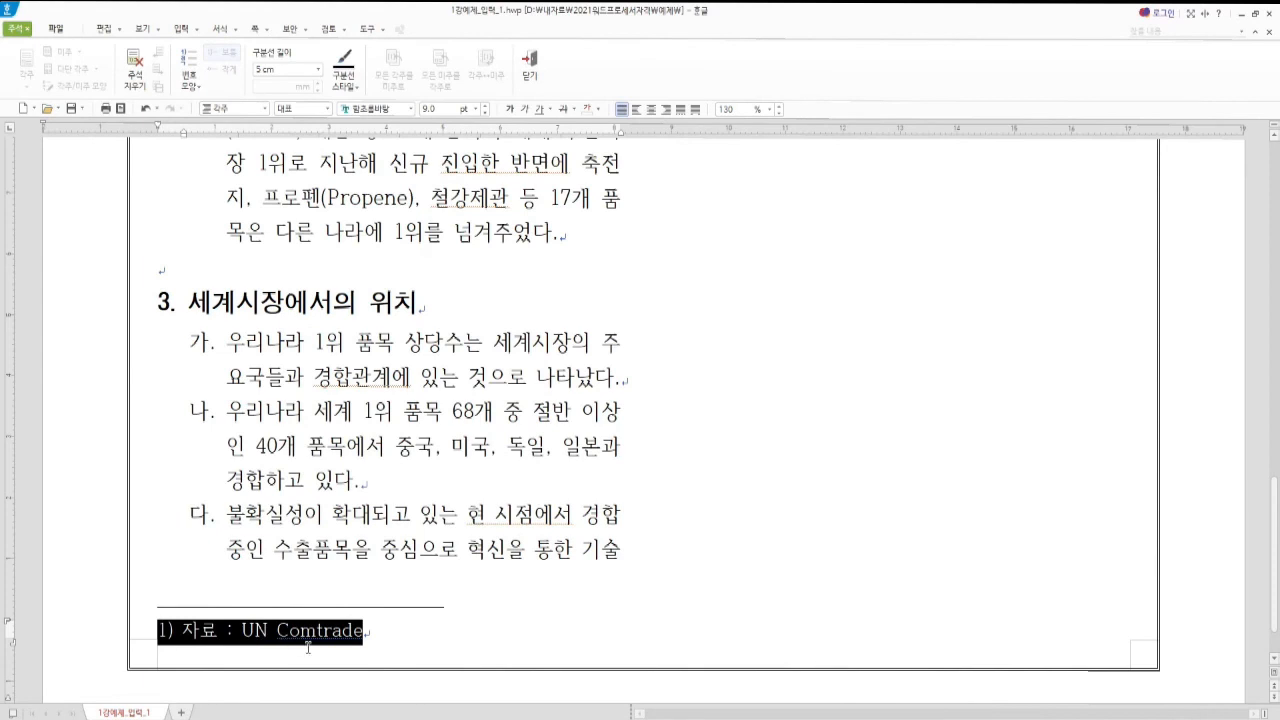
key("alt+l")
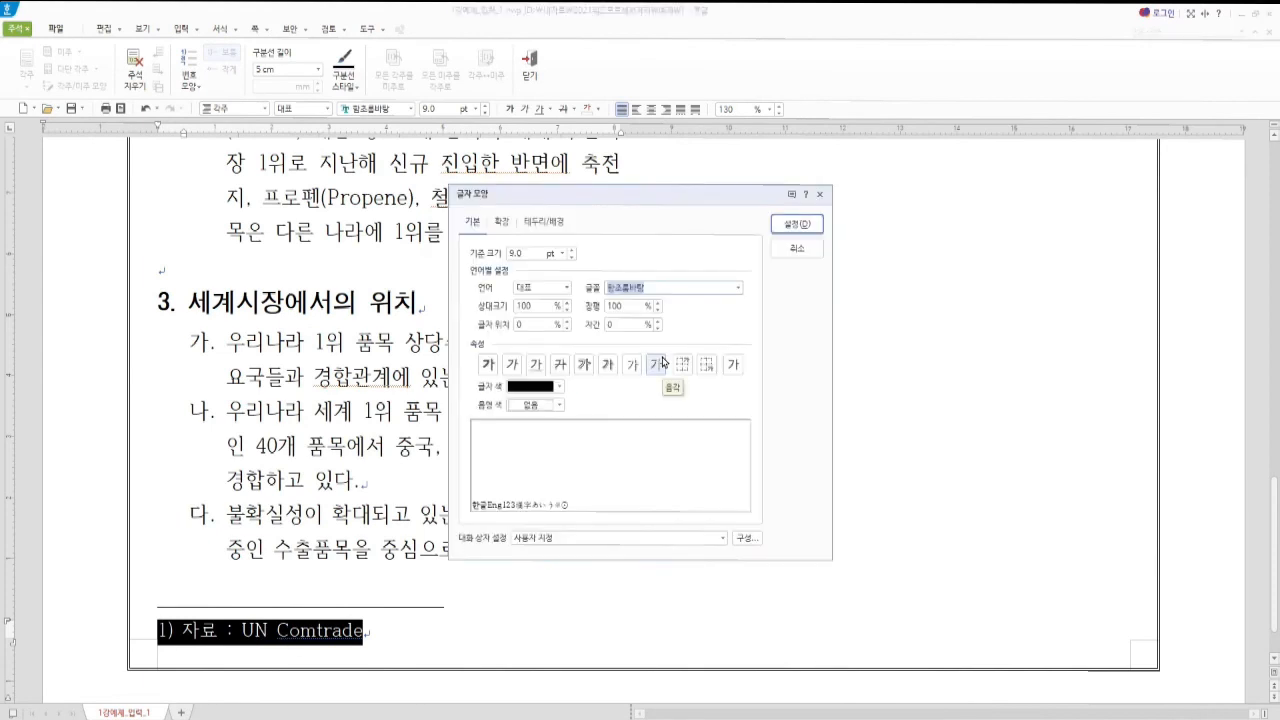
type("돋움체")
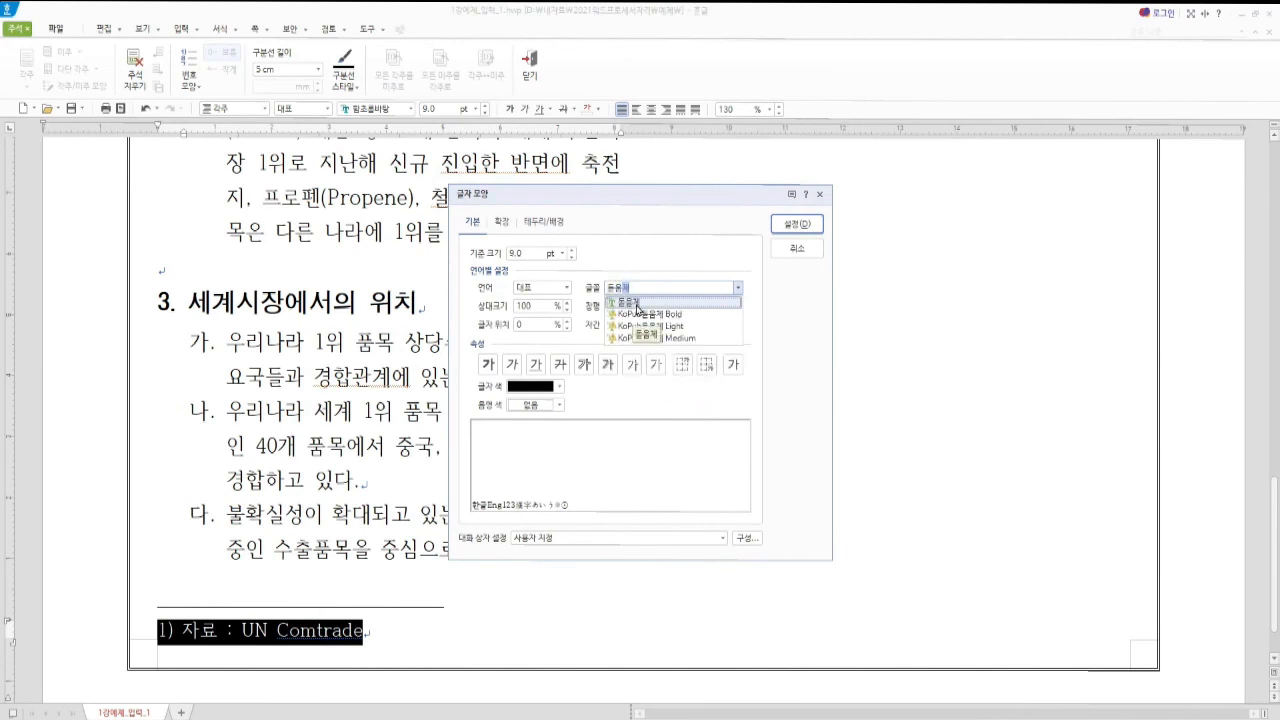
left_click(636, 304)
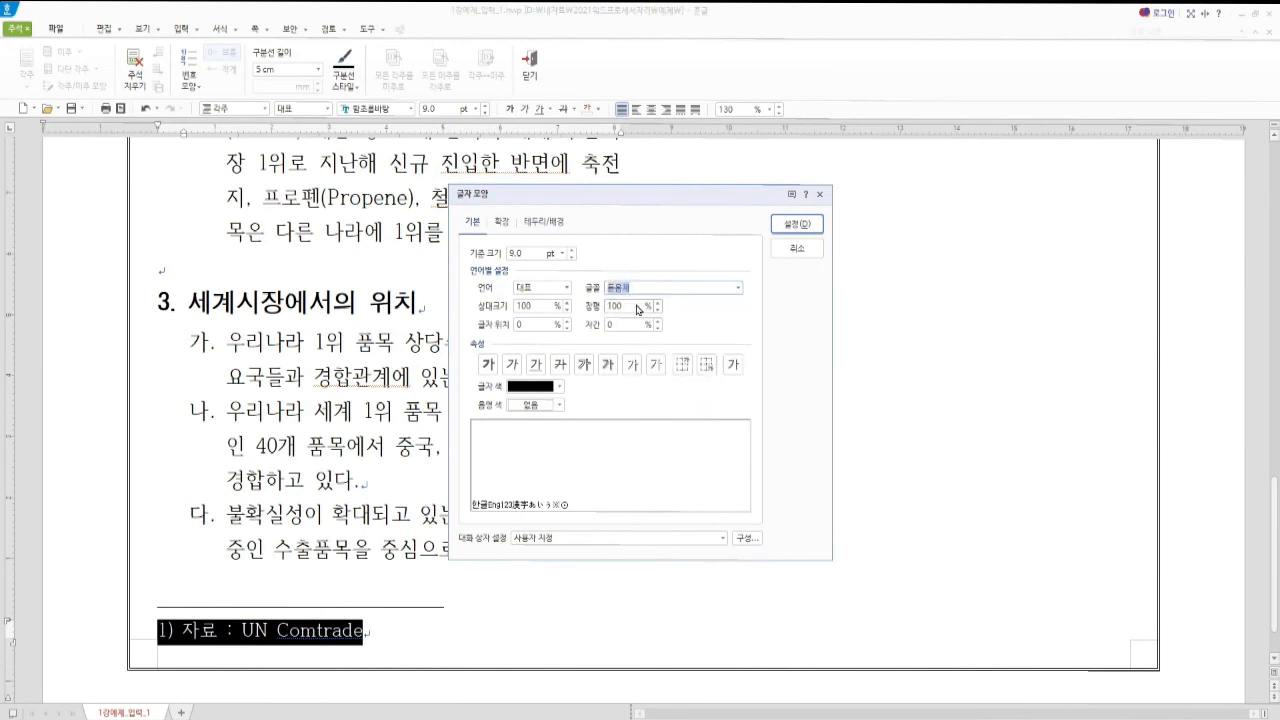
left_click(787, 227)
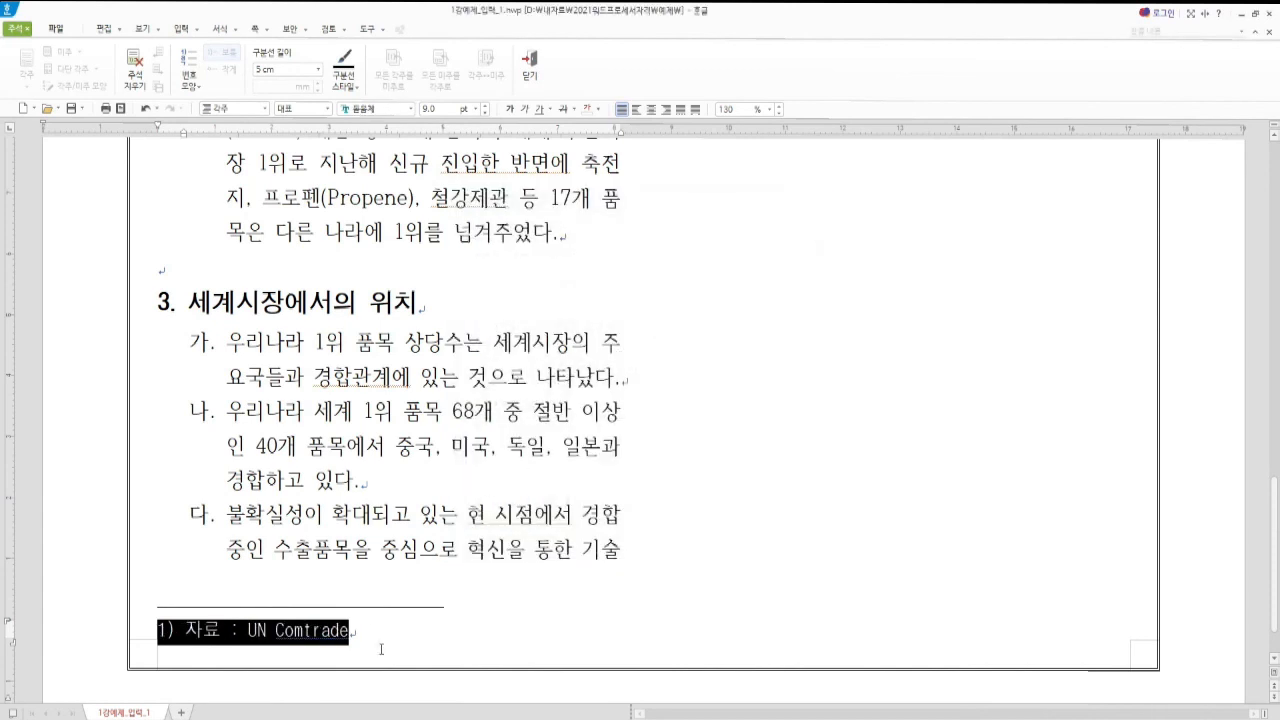
left_click(174, 633)
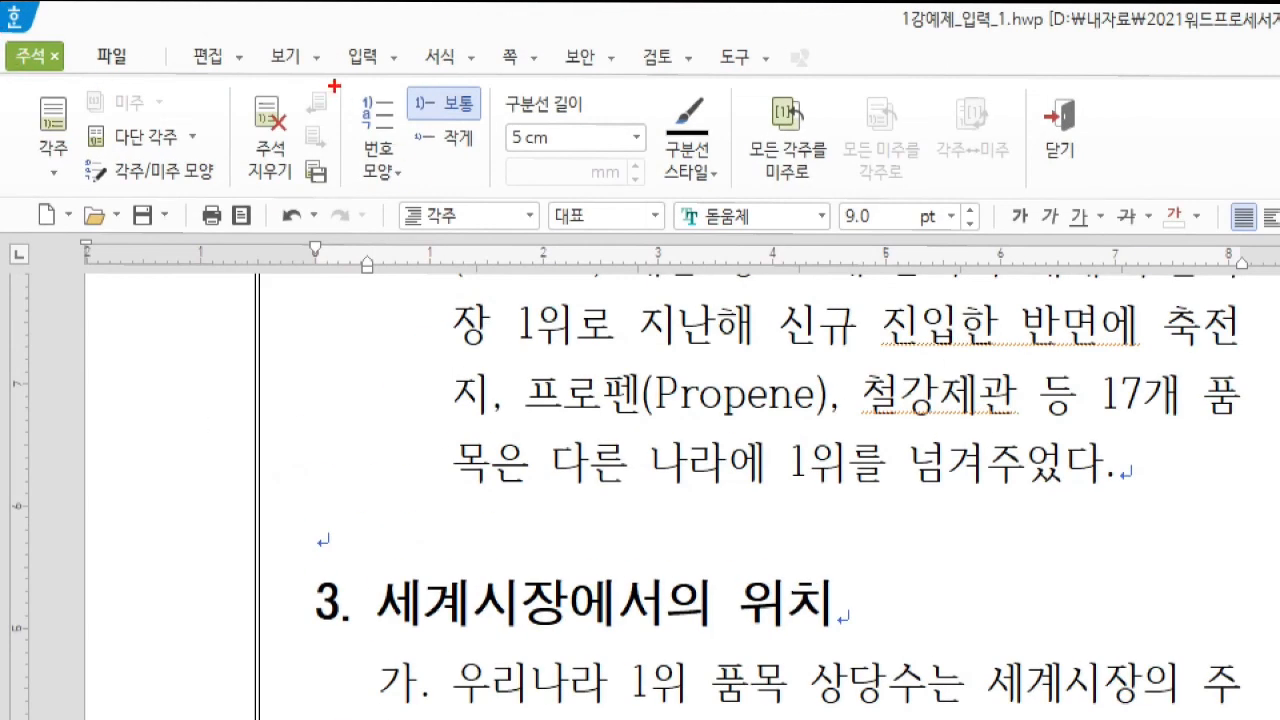
Keep the footnote numbering as Arabic numerals (1, 2, 3) and return to the body text
left_click_drag(334, 86, 418, 196)
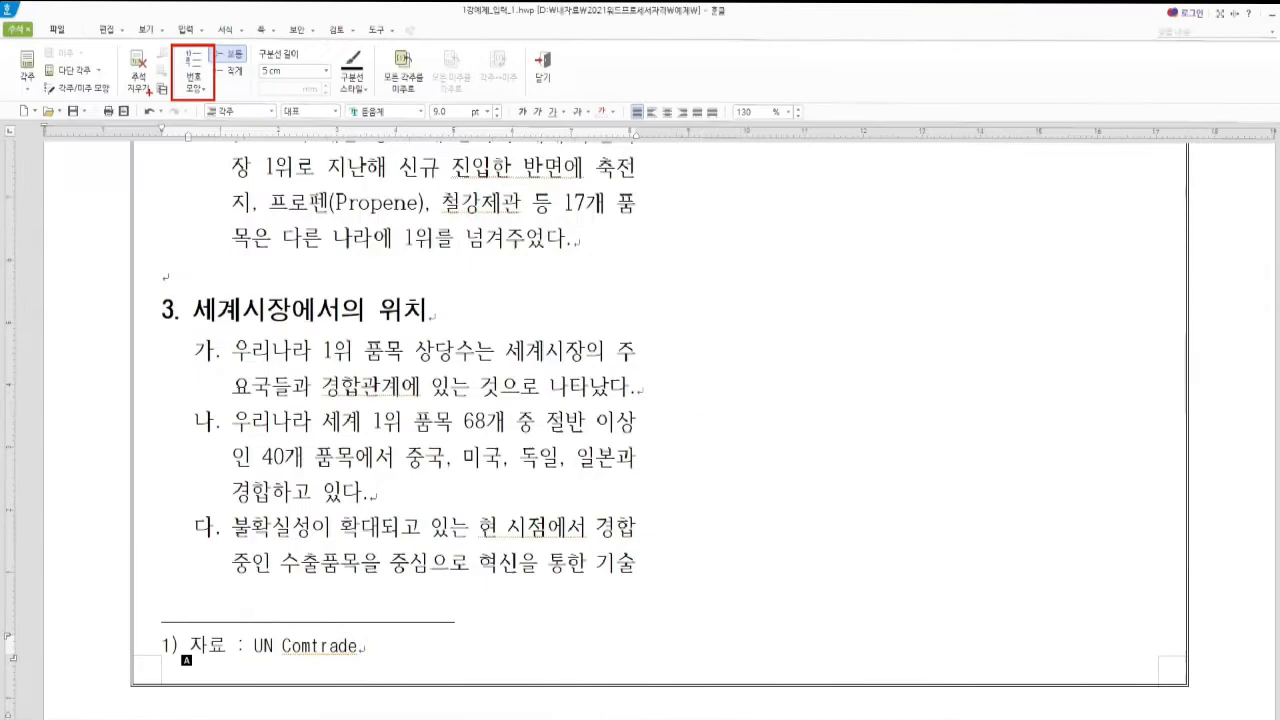
left_click(187, 88)
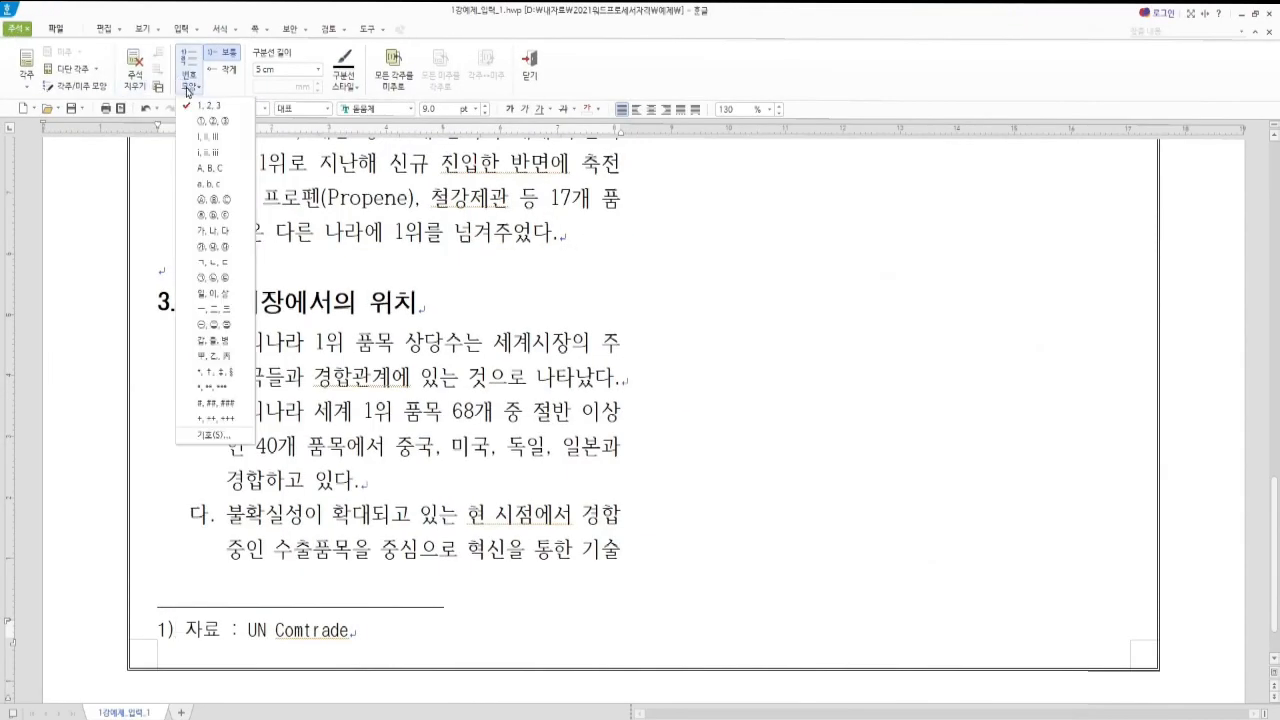
left_click(212, 262)
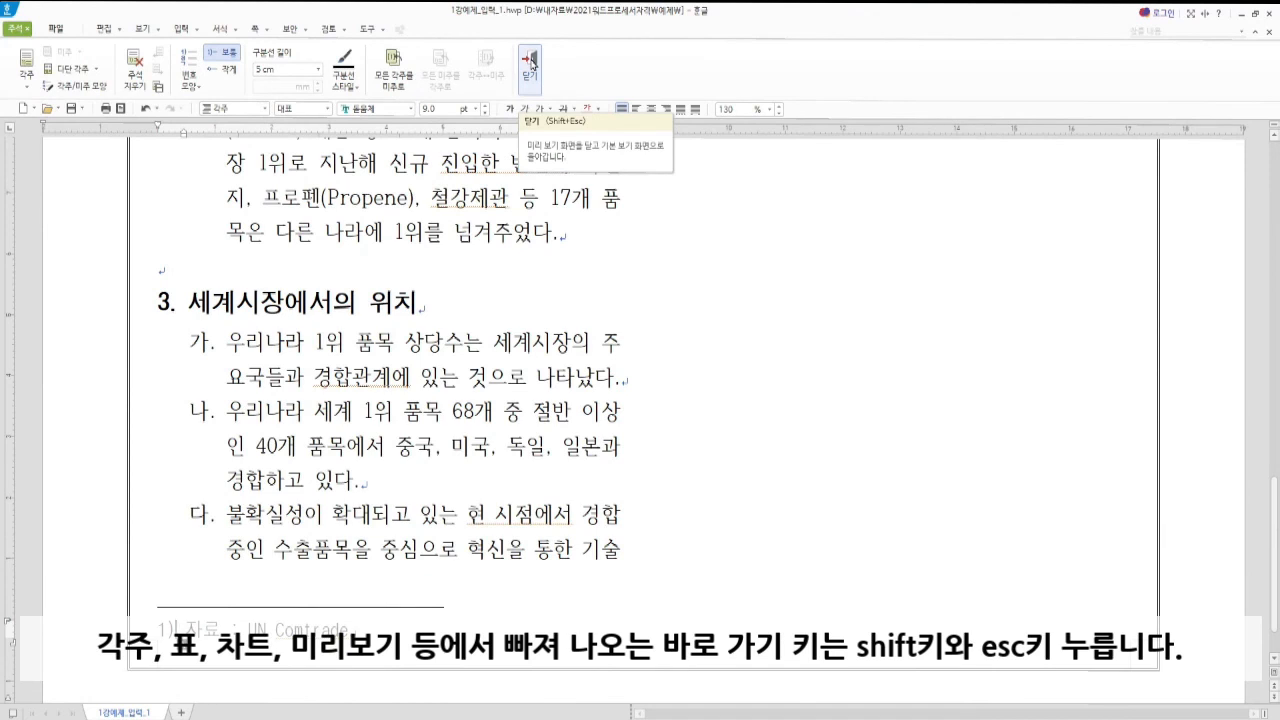
left_click(185, 630)
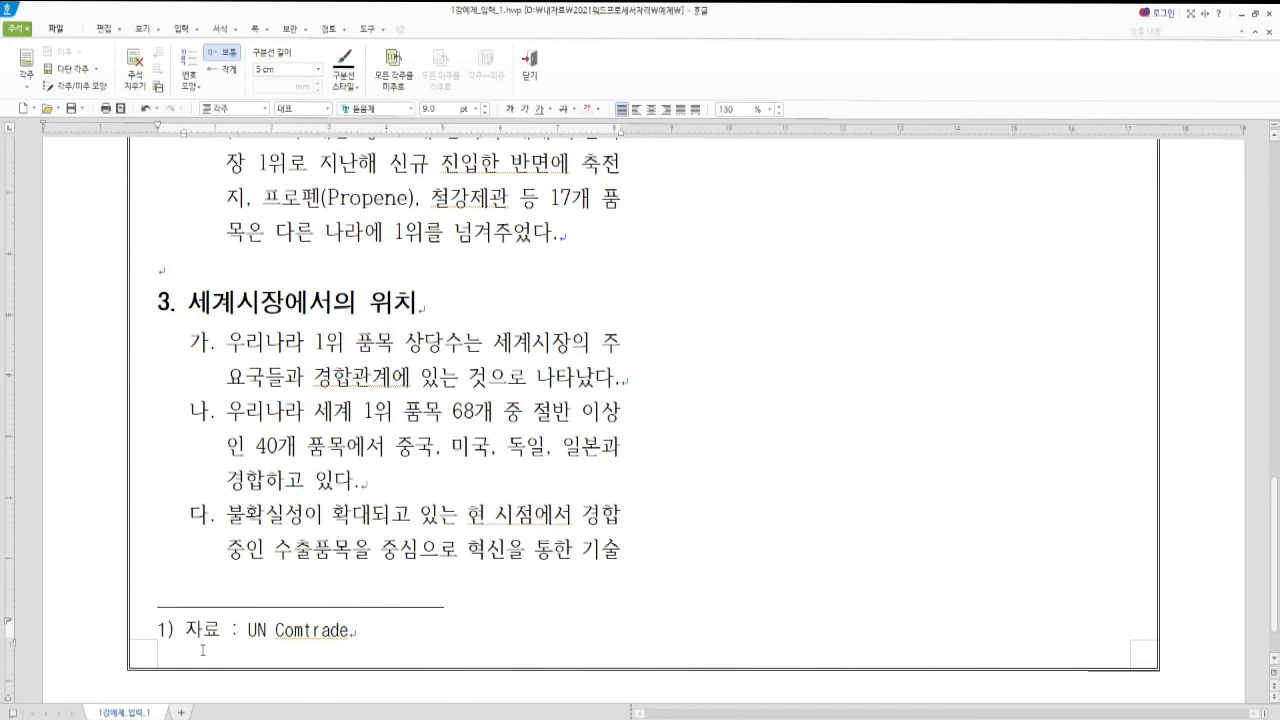
key("shift+Escape")
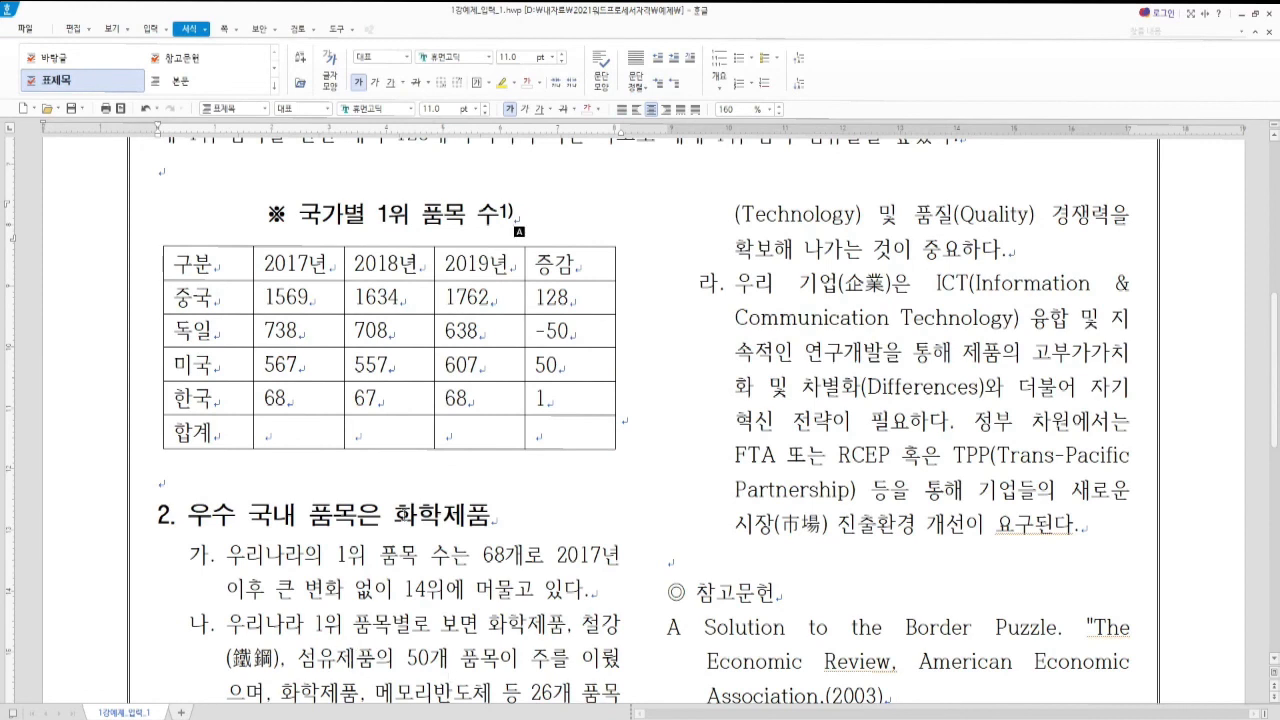
Select the text 'UN Comtrade' in the footnote
scroll(514, 213, "down", 4)
scroll(378, 620, "down", 4)
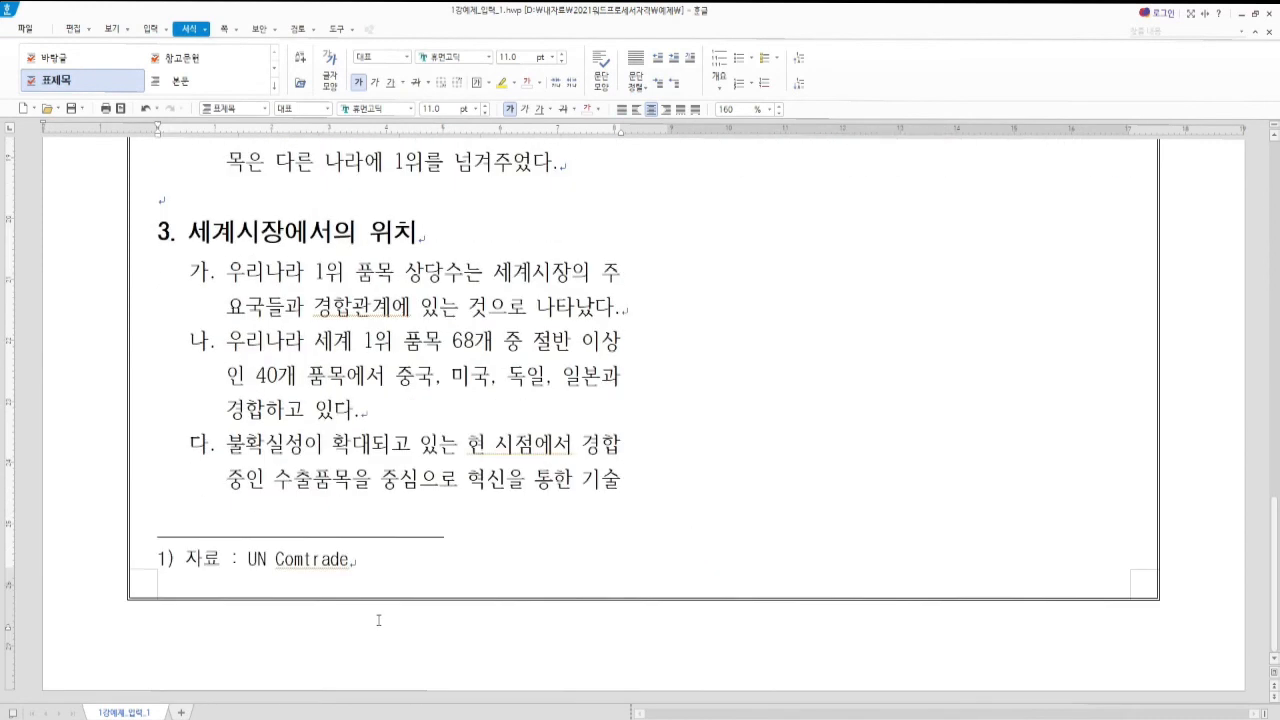
left_click_drag(249, 560, 349, 560)
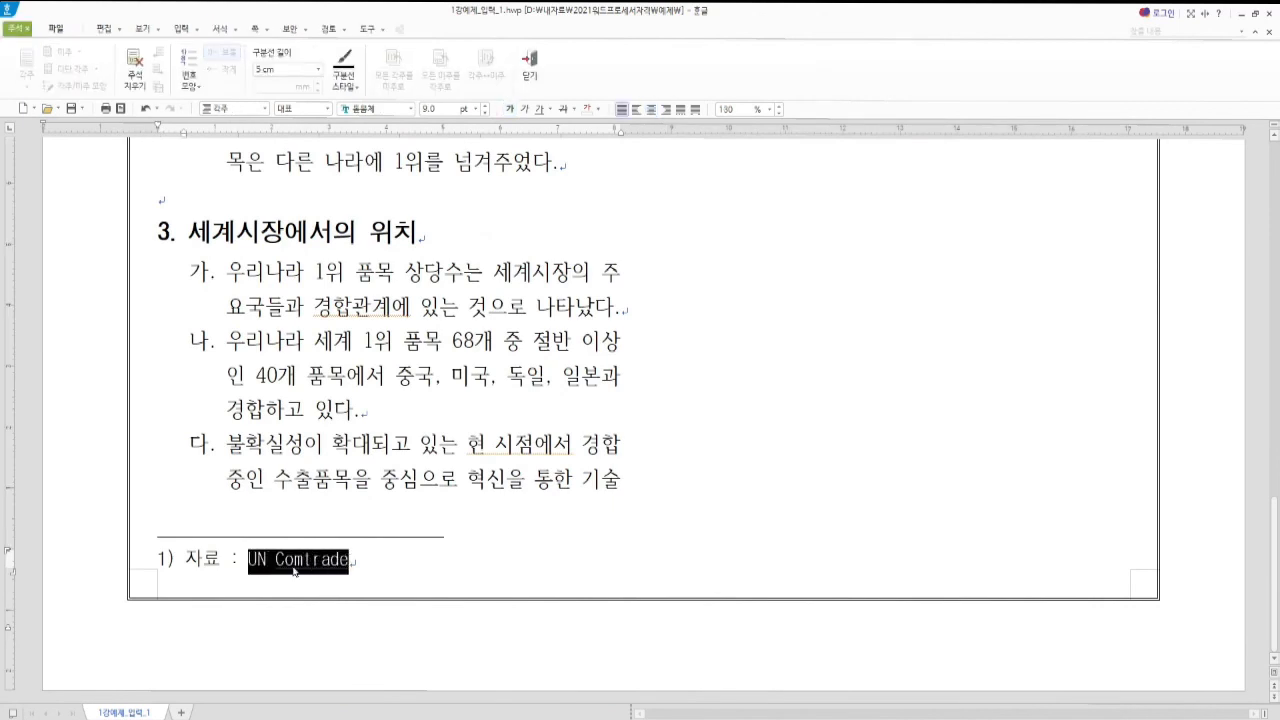
left_click_drag(276, 562, 350, 562)
left_click_drag(249, 560, 349, 560)
key("alt+d")
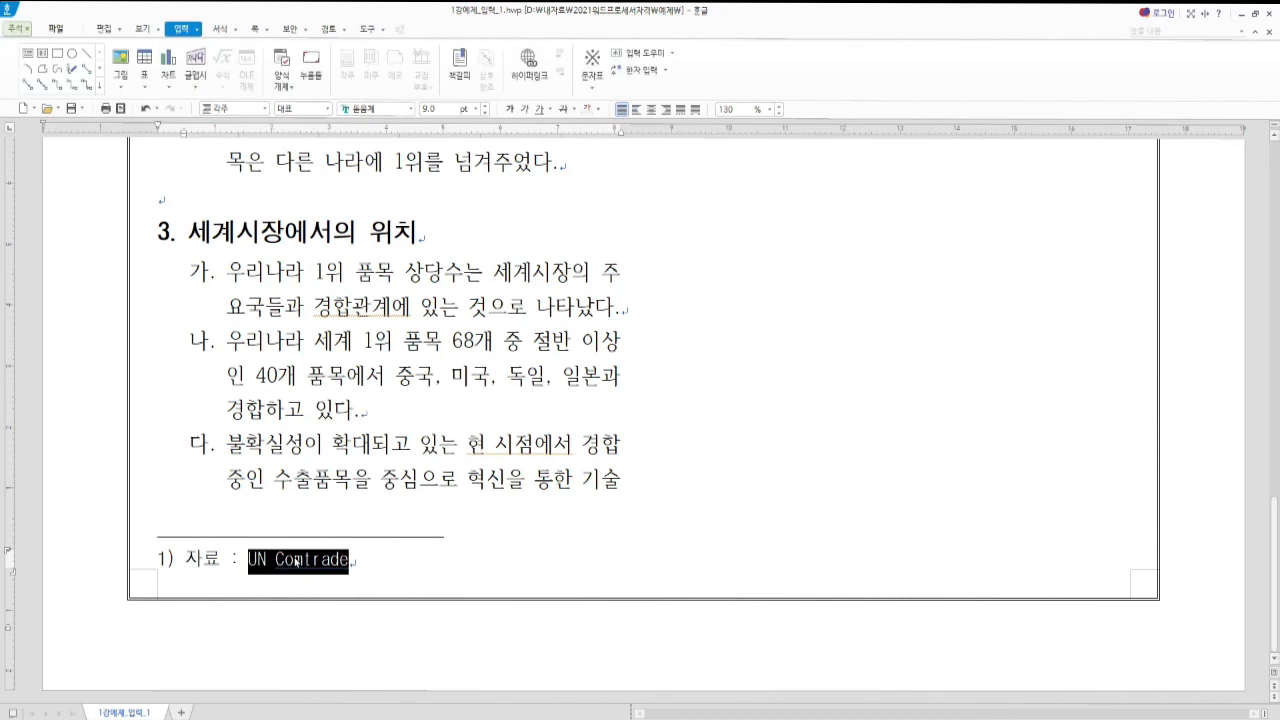
key("ctrl+k")
key("h")
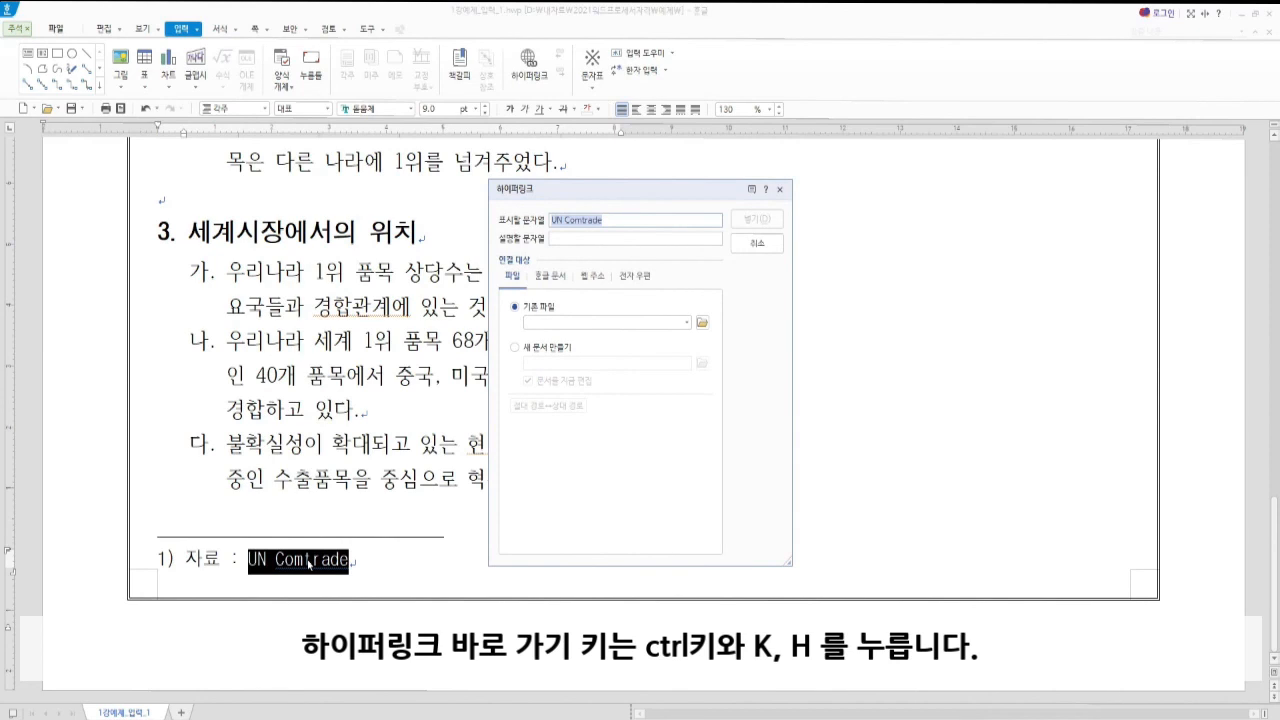
left_click(443, 704)
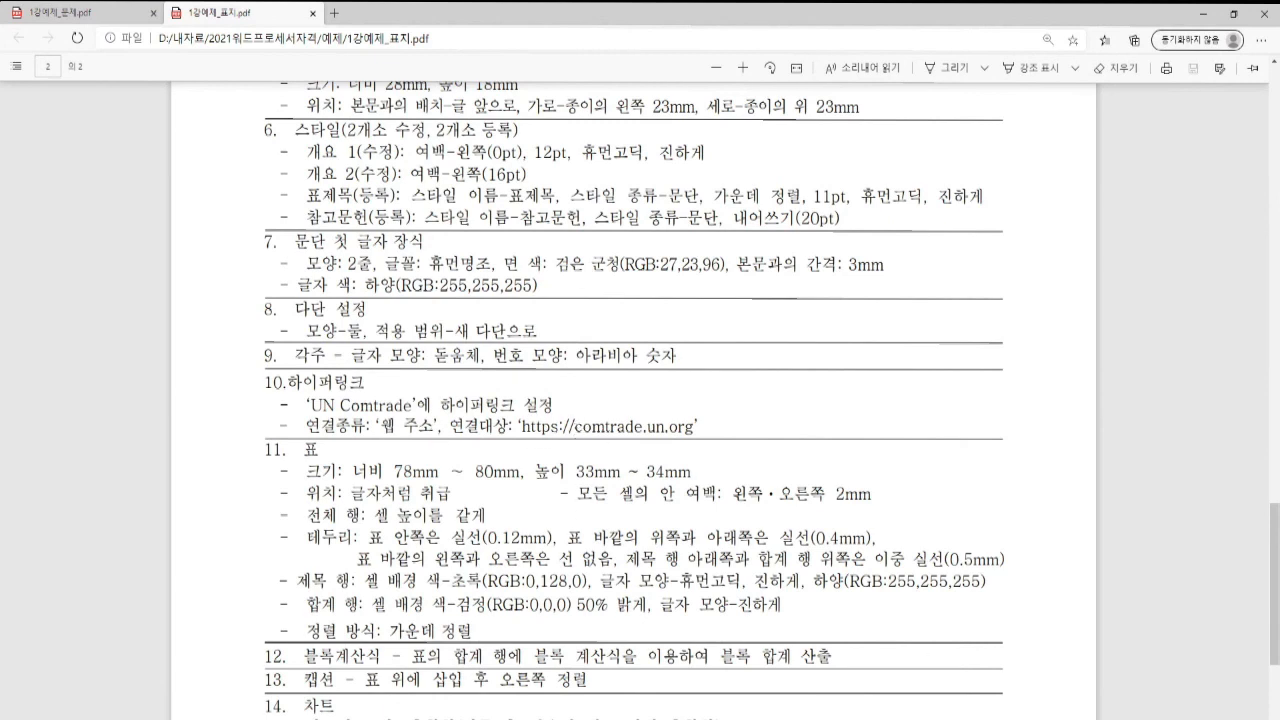
key("alt+Tab")
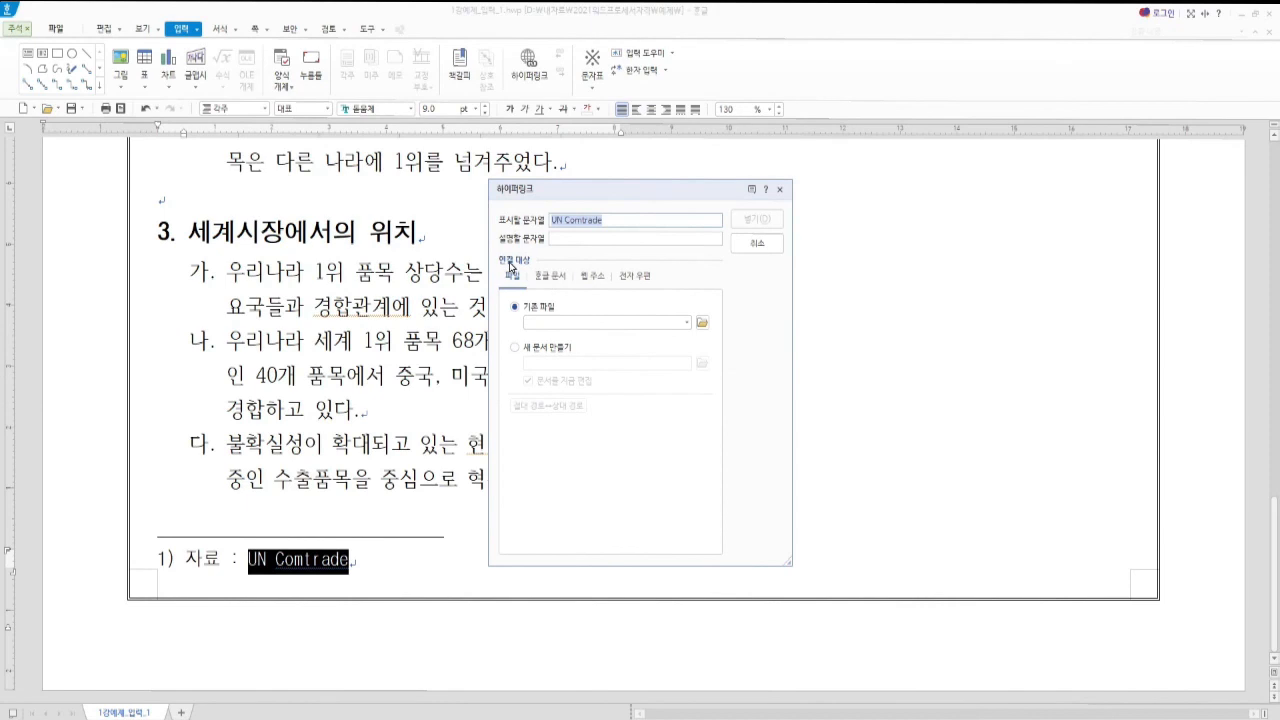
left_click(592, 276)
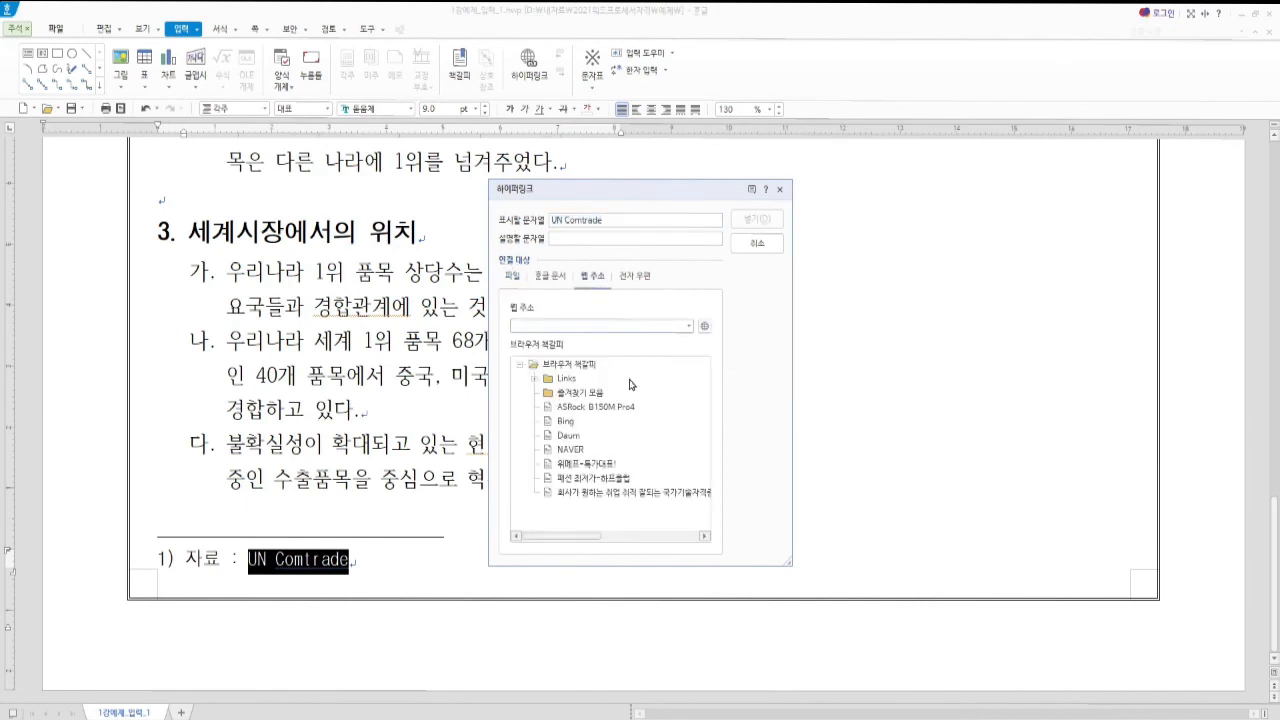
type("http:")
type("https://comtrade.un.org")
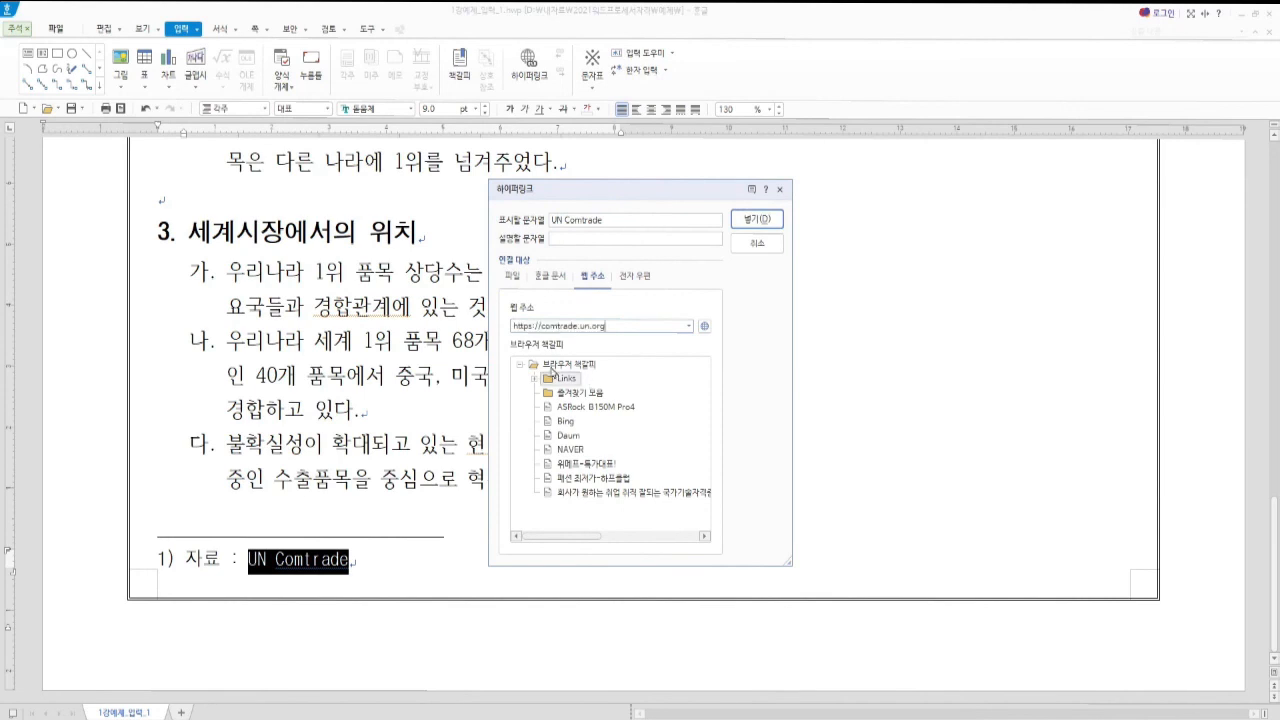
left_click(756, 219)
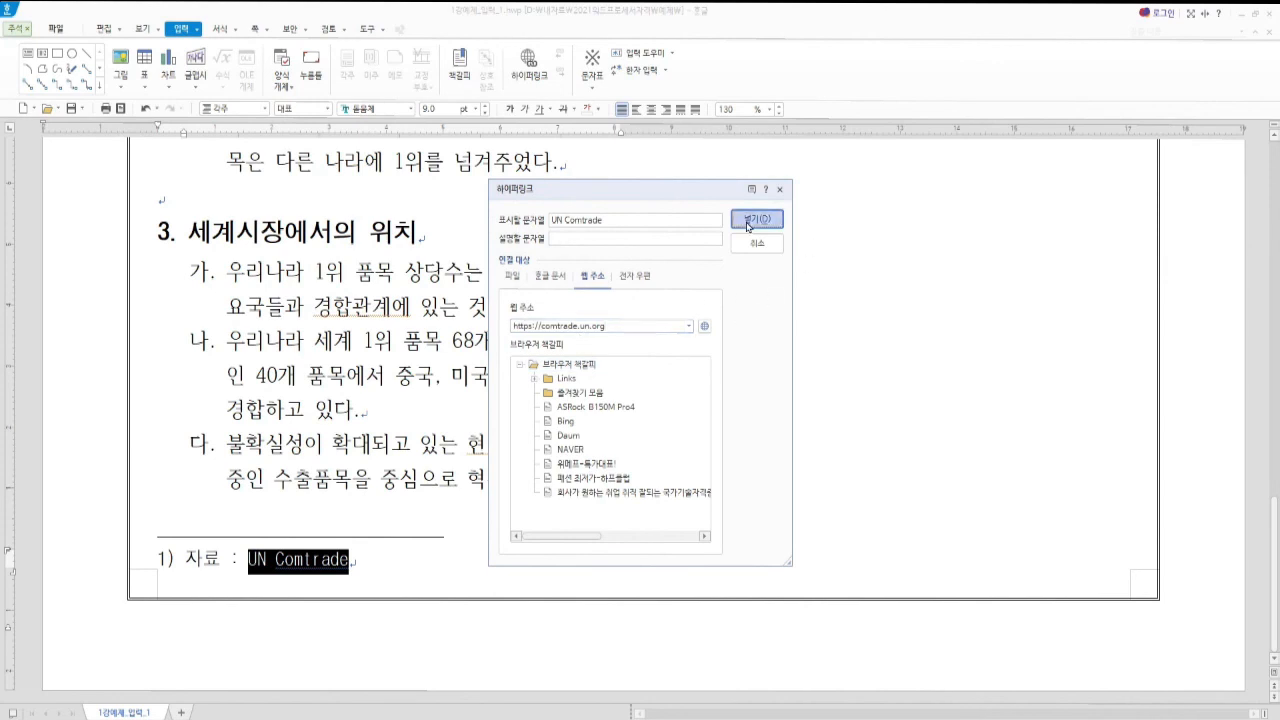
left_click(309, 564)
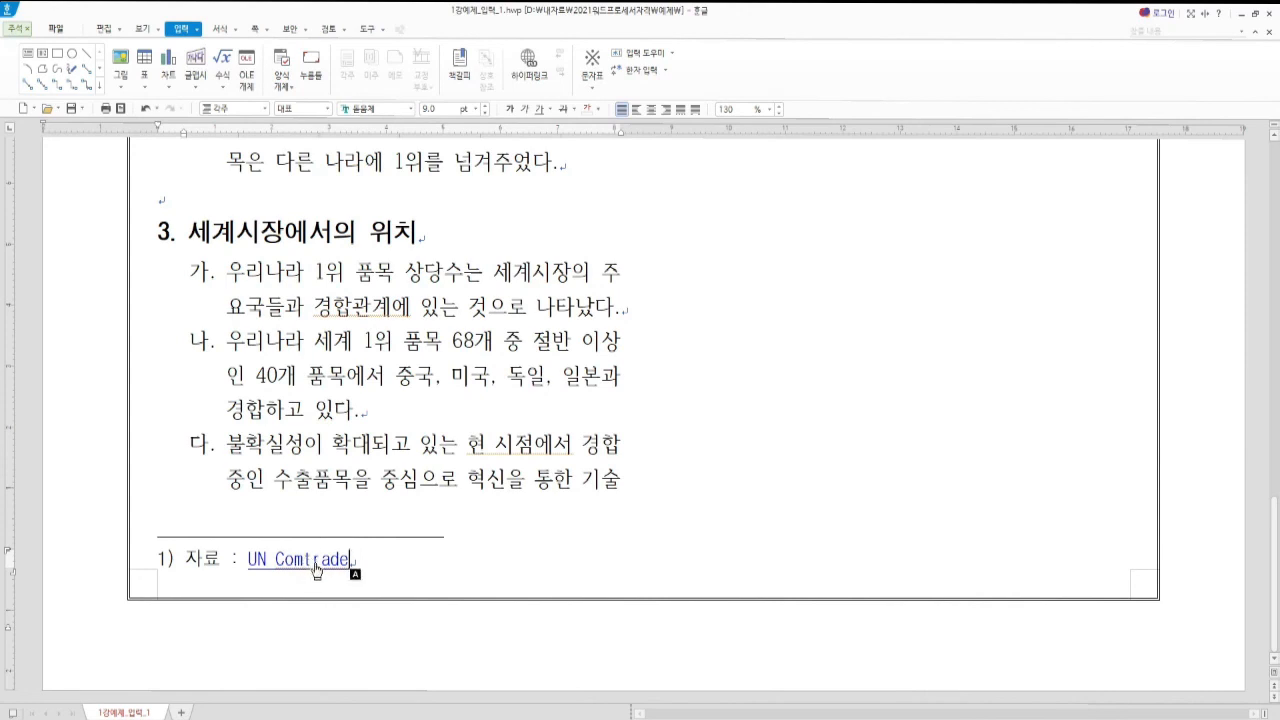
left_click(324, 570)
key("ctrl+k")
key("h")
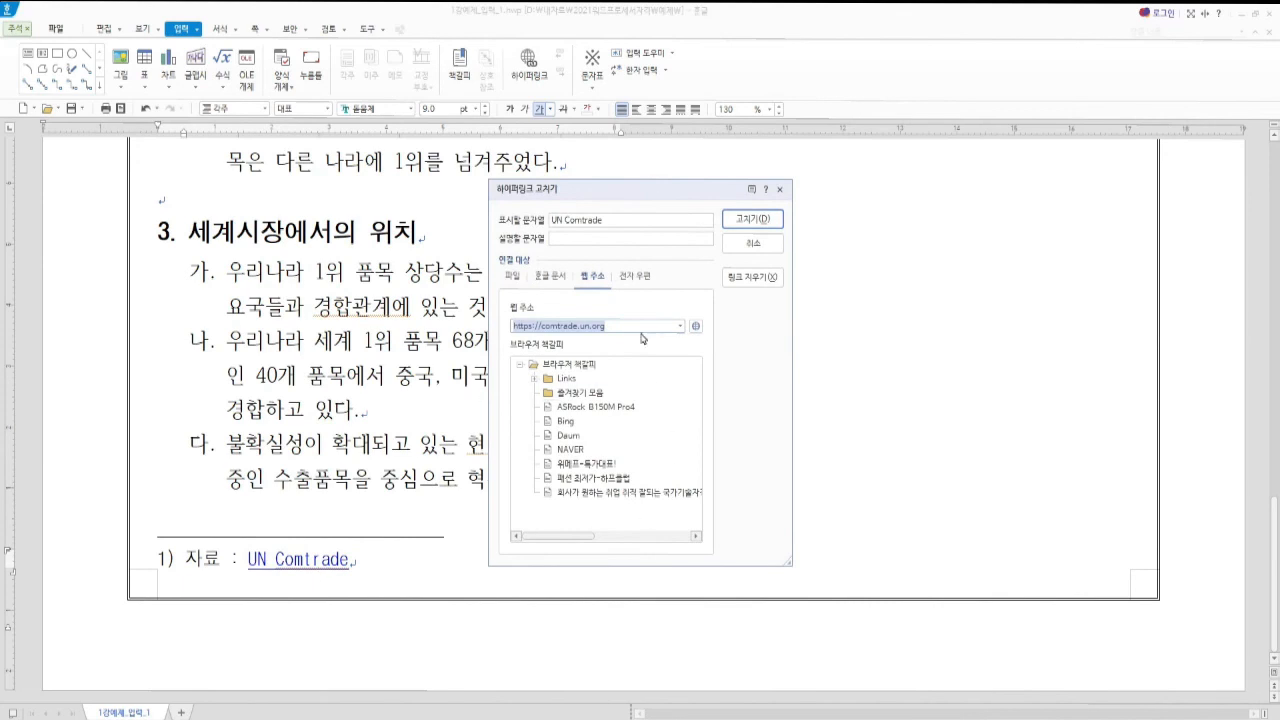
left_click(752, 244)
Dismiss the link's shortcut menu unchanged and exit footnote editing back to the body
left_click(364, 566)
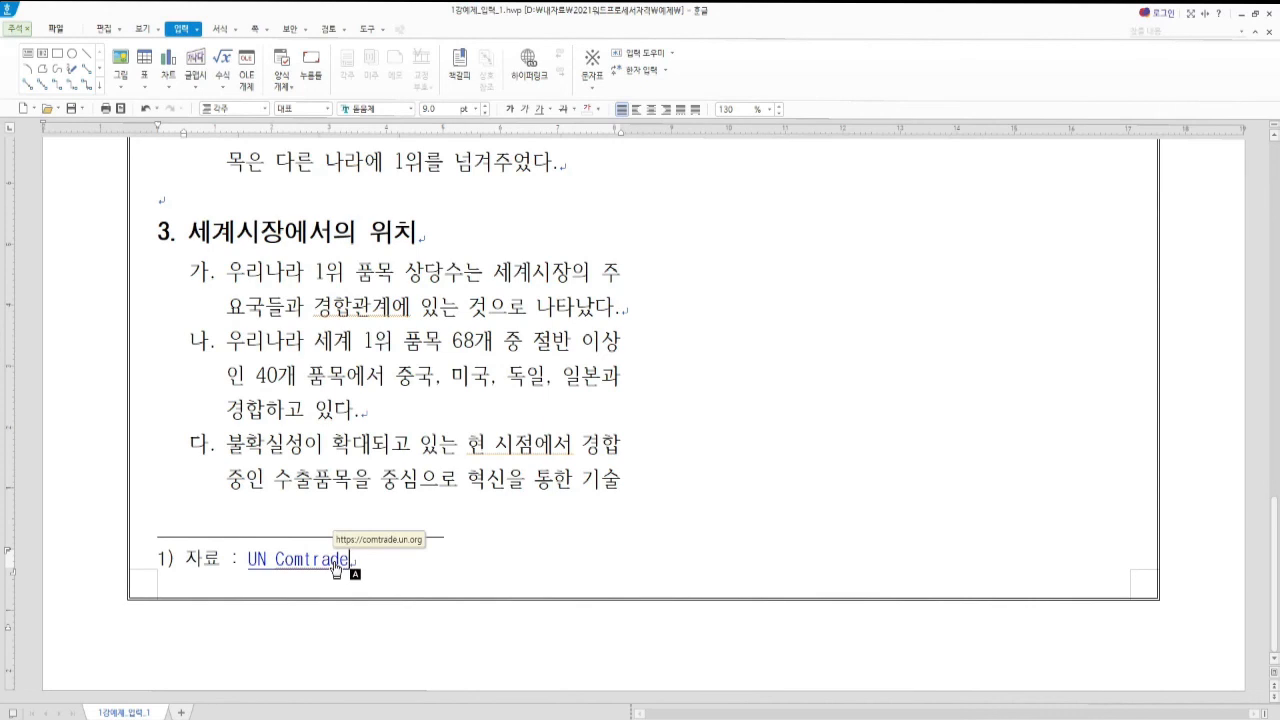
right_click(335, 564)
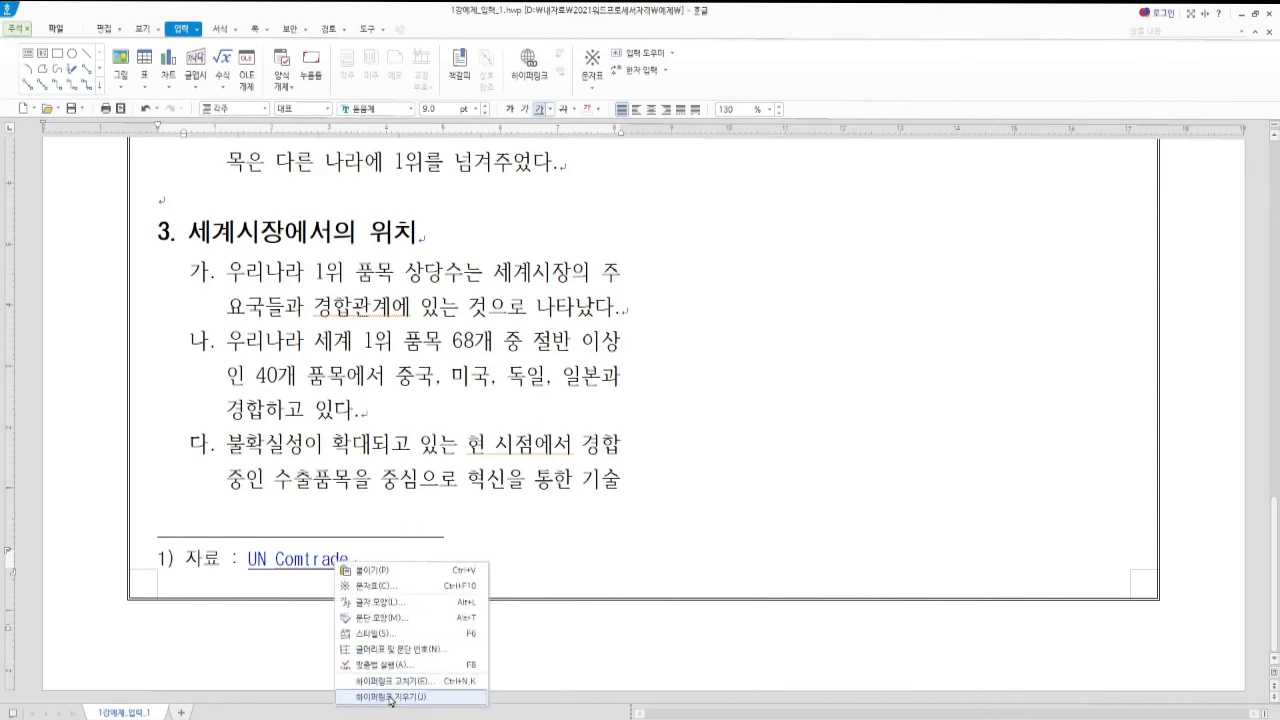
left_click(387, 698)
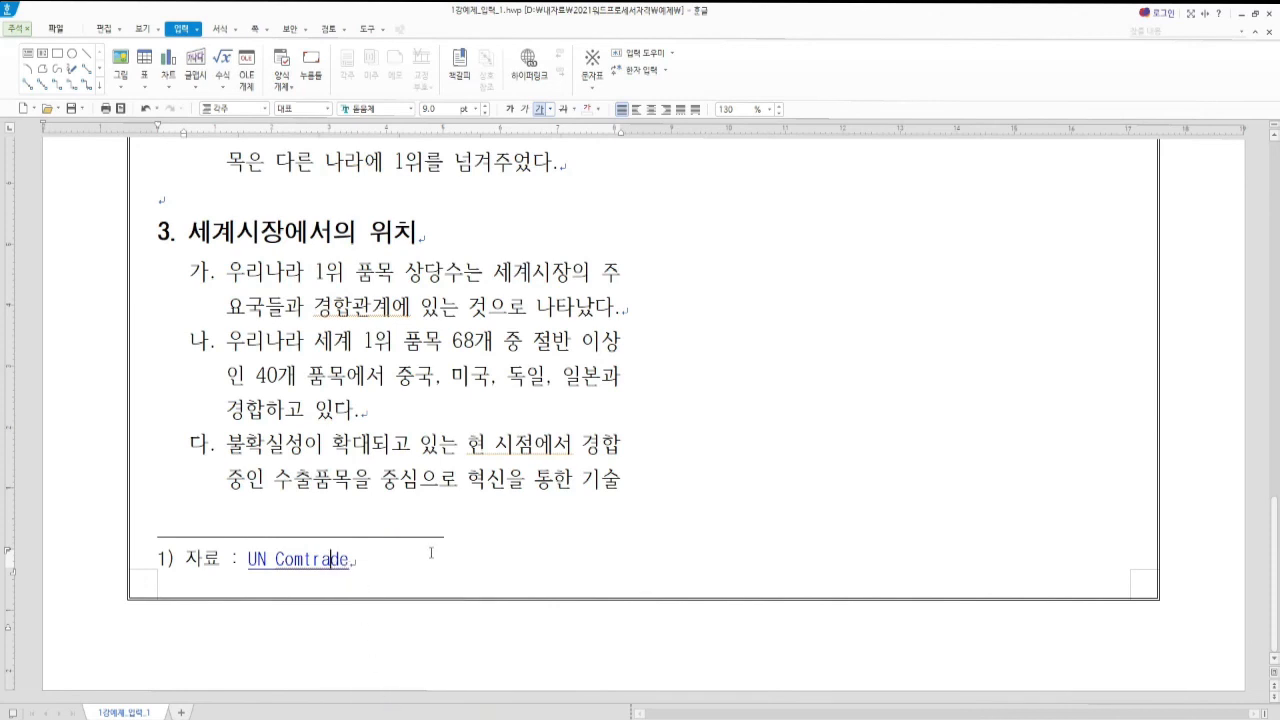
key("shift+Escape")
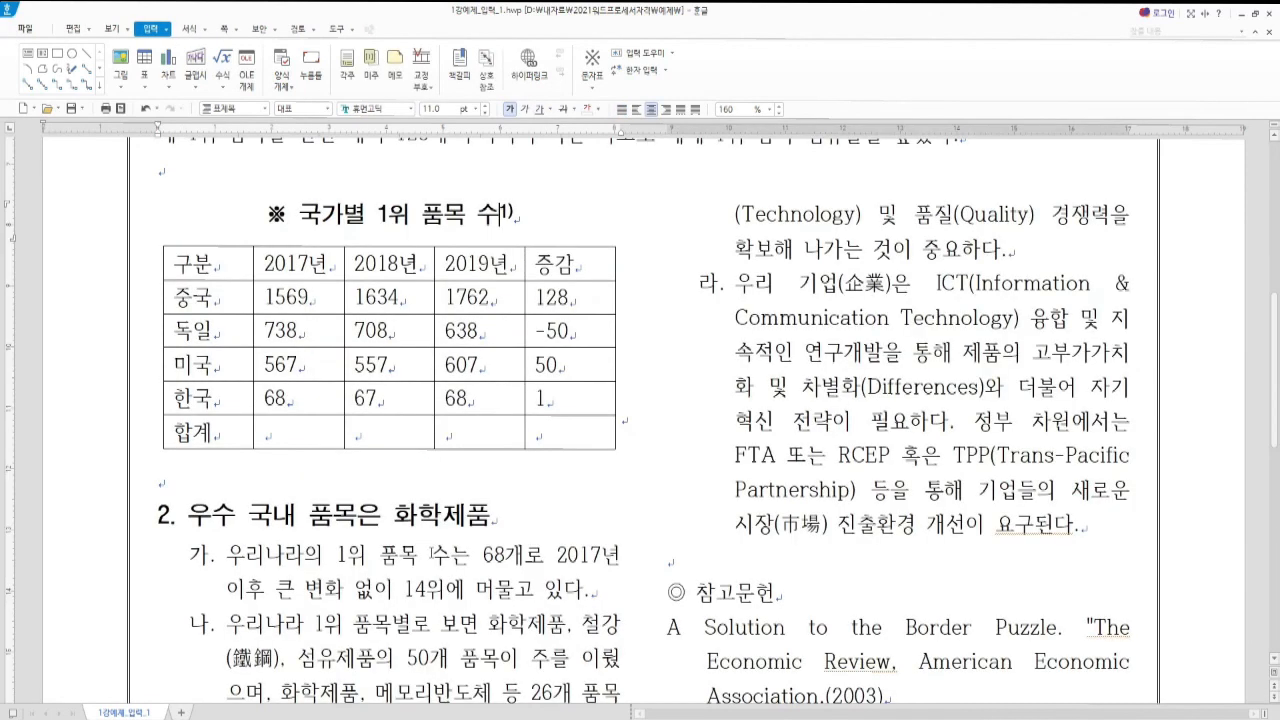